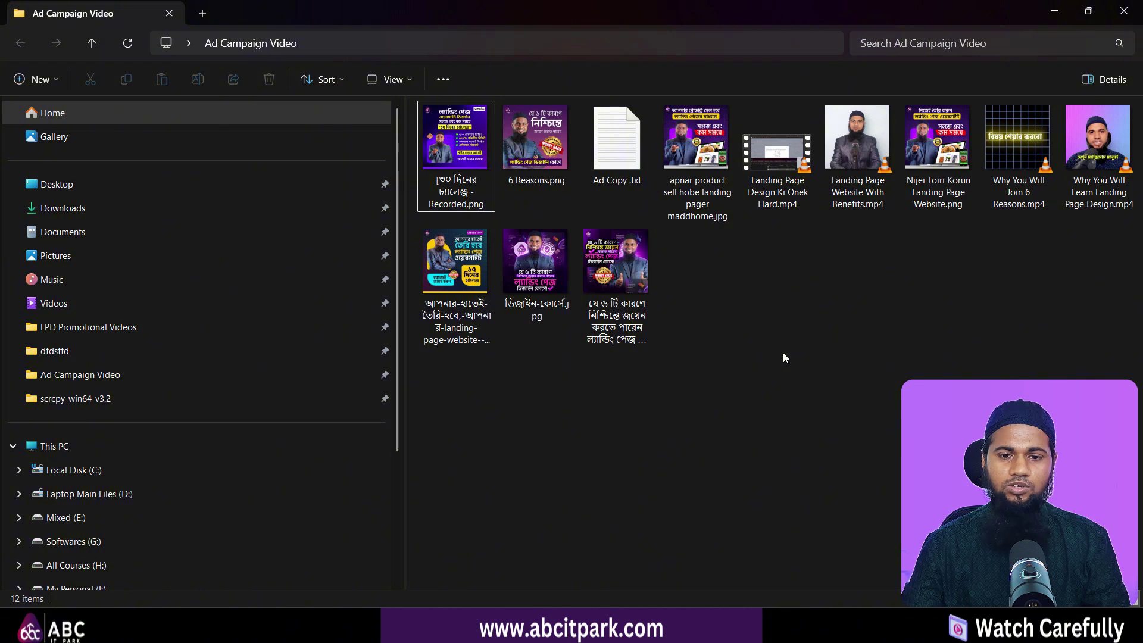
# Open Ad Copy .txt and review the primary texts, headlines and landing page link prepared for the ads.
pyautogui.doubleClick(639, 169)
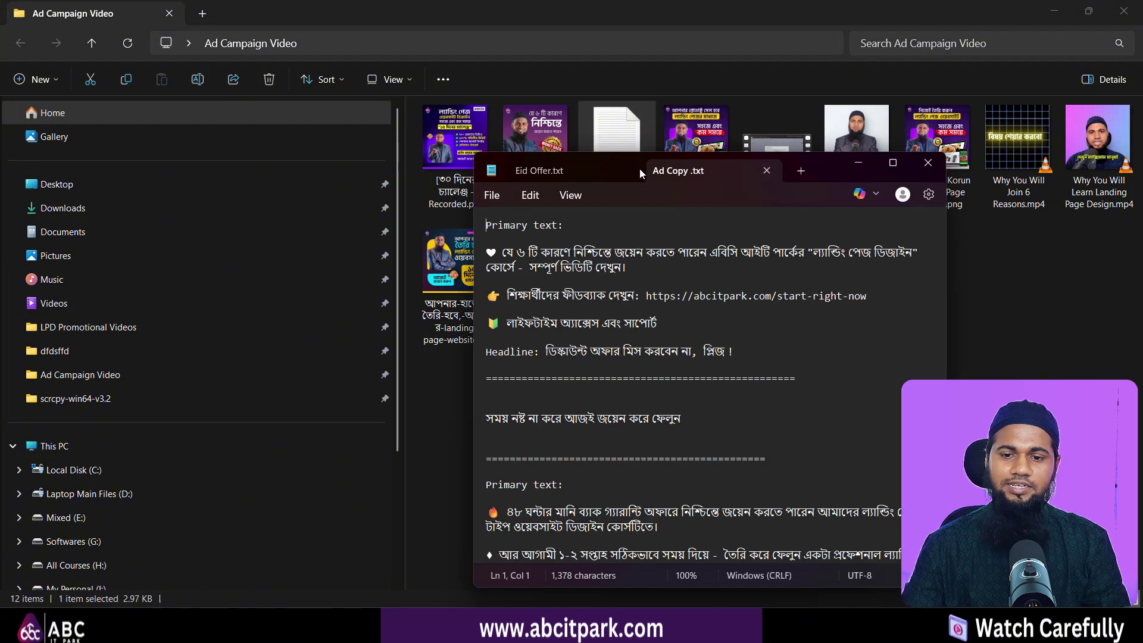
pyautogui.scroll(-5, 356, 192)
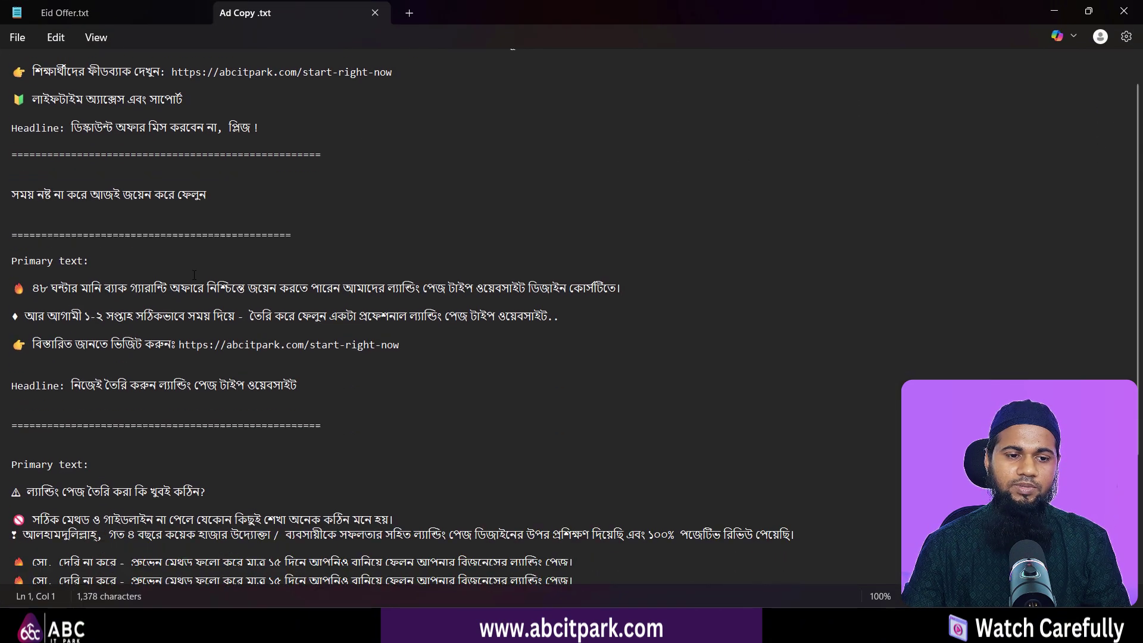
pyautogui.scroll(5, 194, 274)
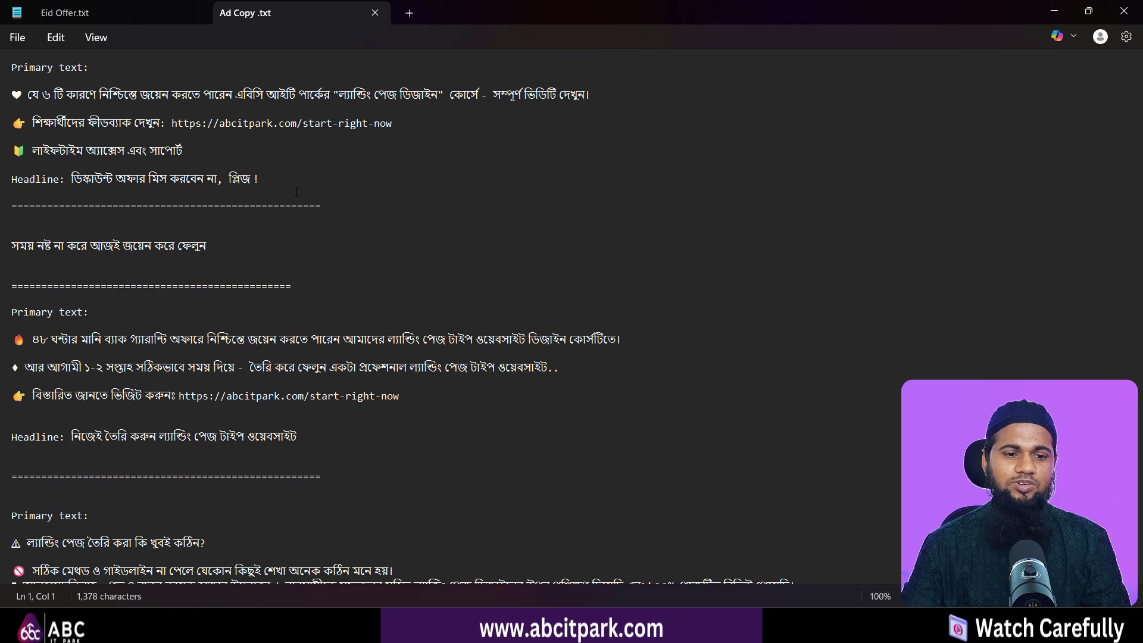
pyautogui.scroll(-2, 297, 193)
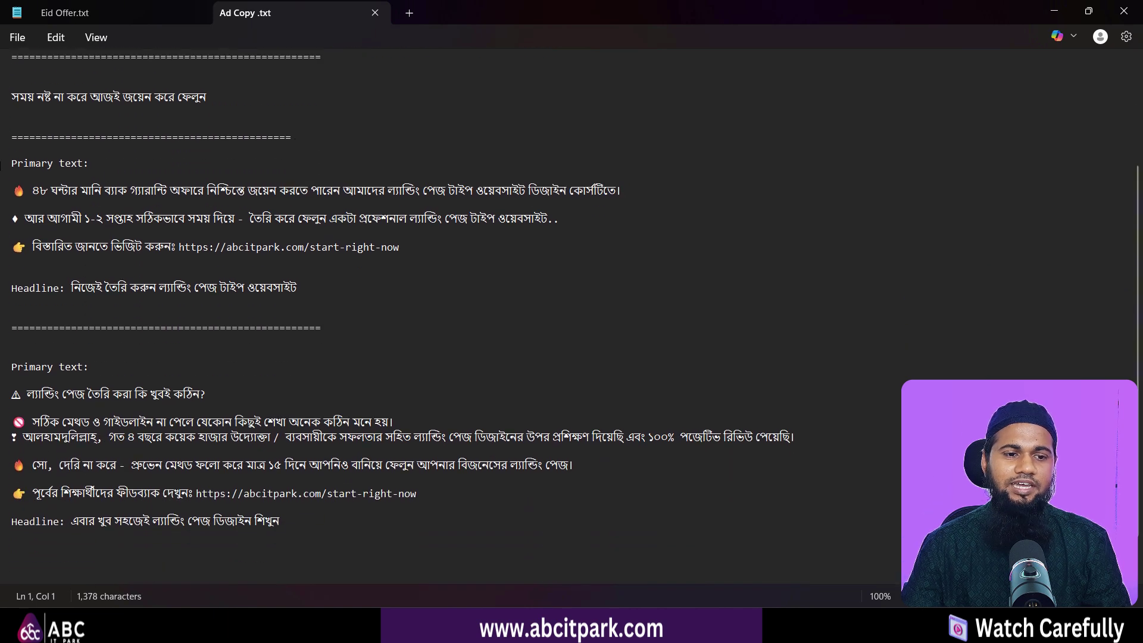
pyautogui.moveTo(12, 162); pyautogui.dragTo(94, 160)
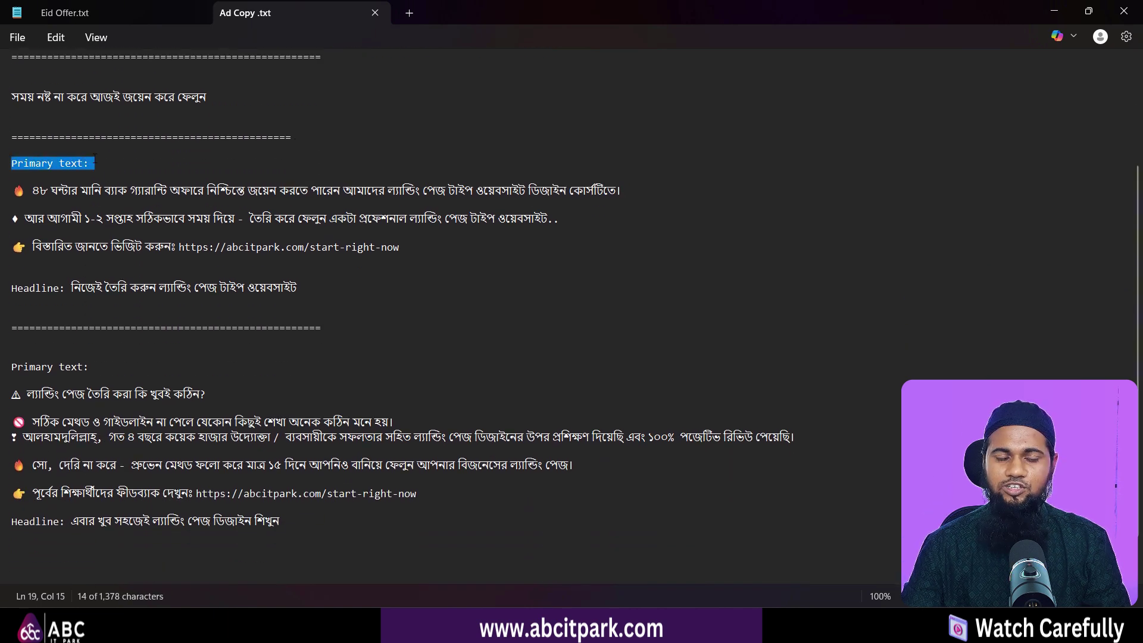
pyautogui.moveTo(62, 290); pyautogui.dragTo(11, 288)
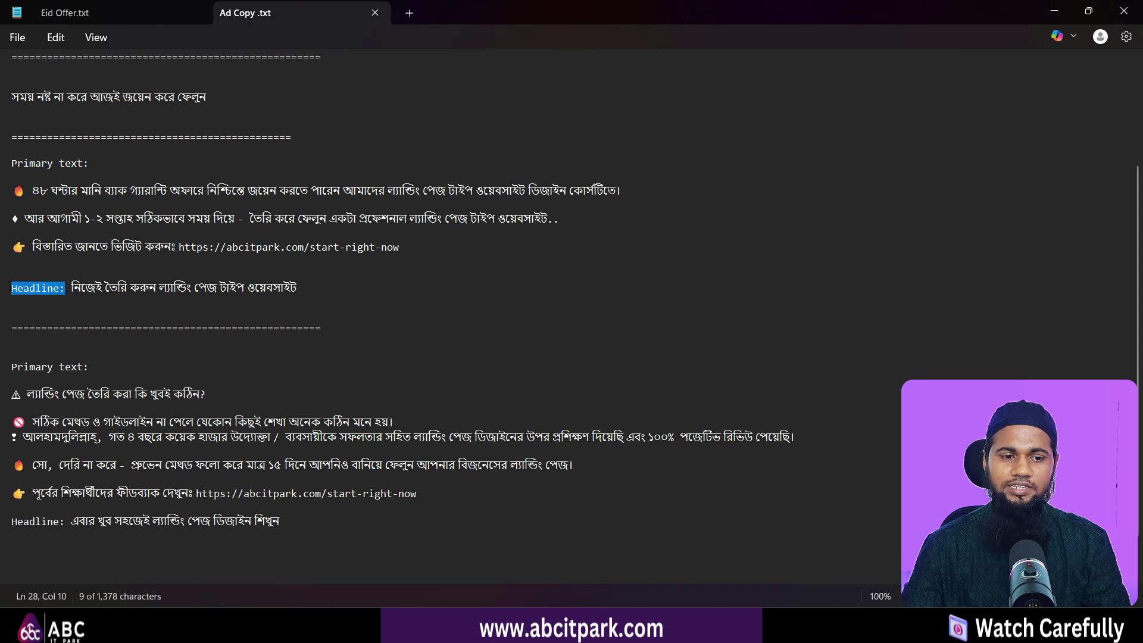
pyautogui.click(56, 307)
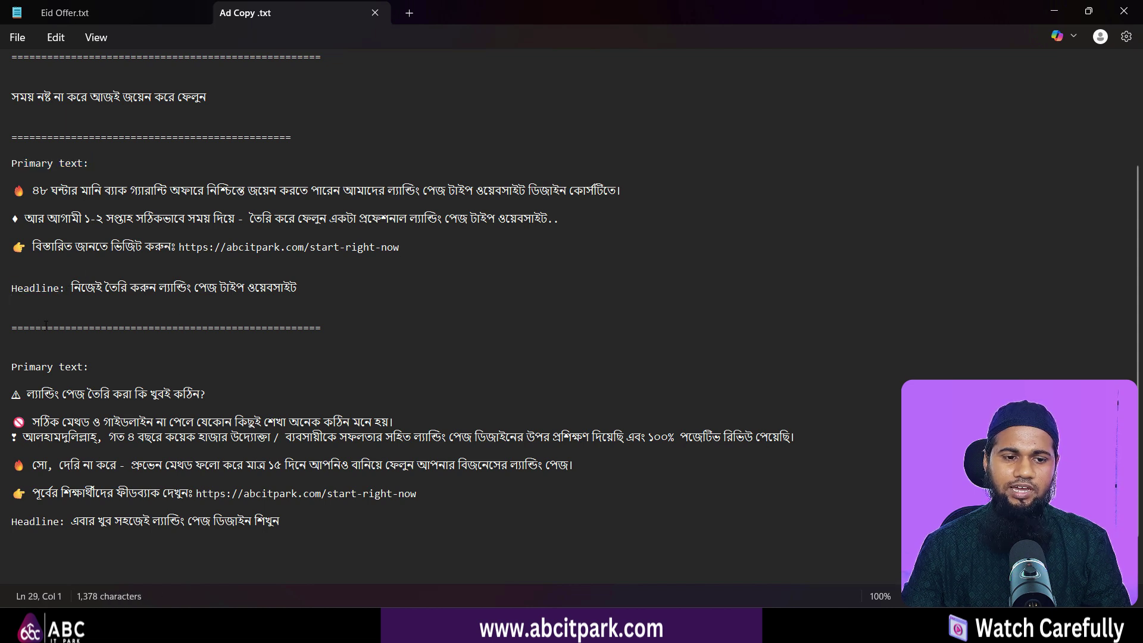
pyautogui.moveTo(400, 247); pyautogui.dragTo(185, 247)
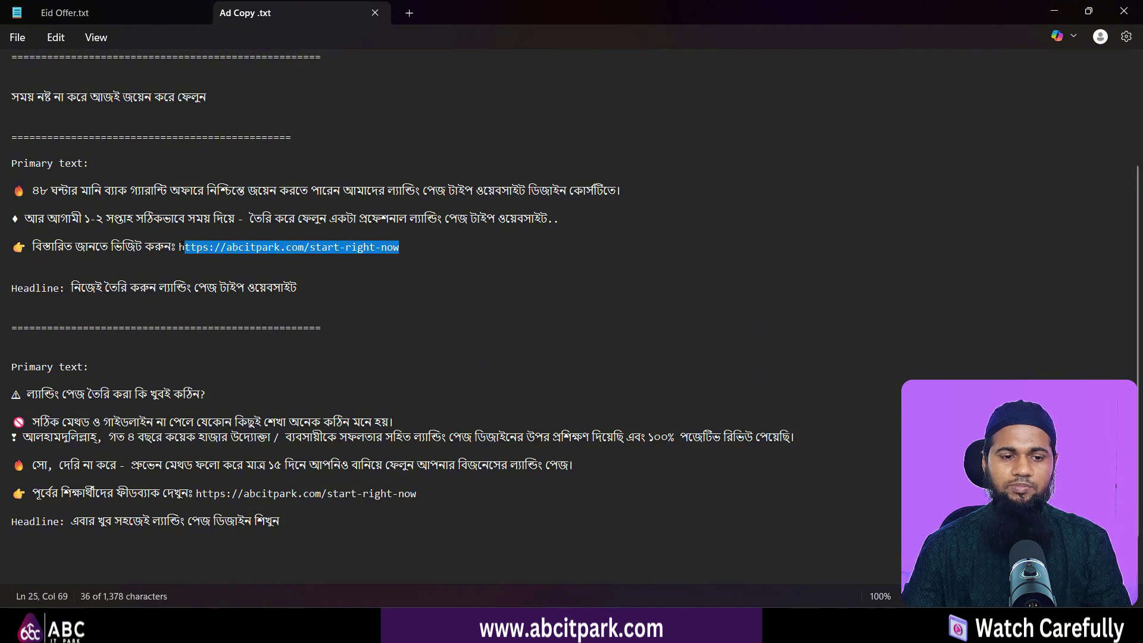
pyautogui.click(411, 247)
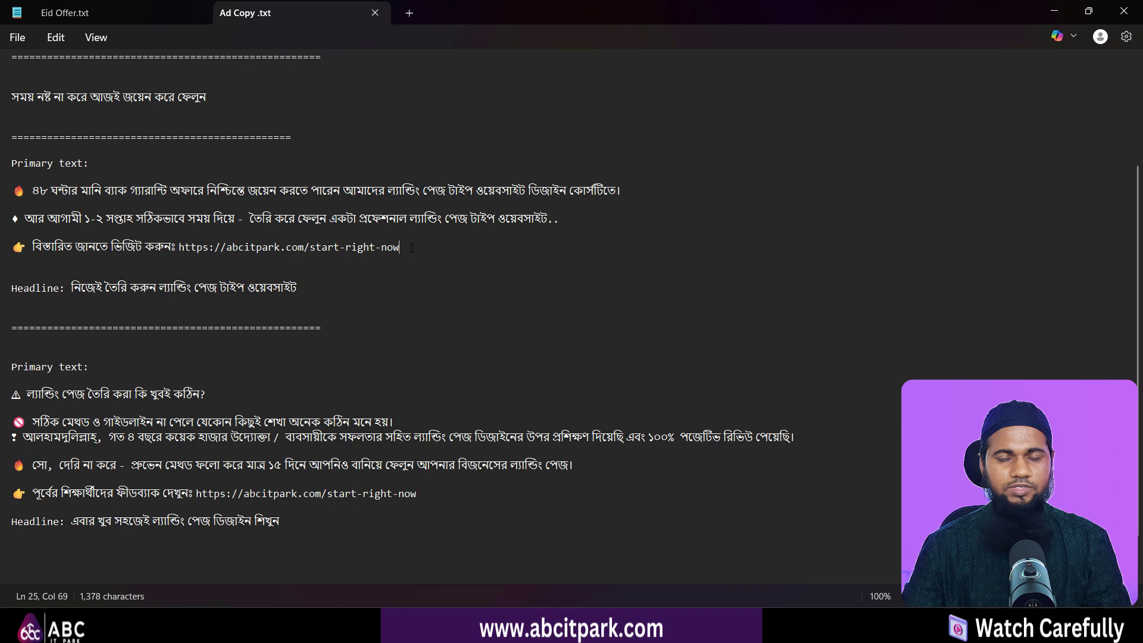
pyautogui.click(1054, 10)
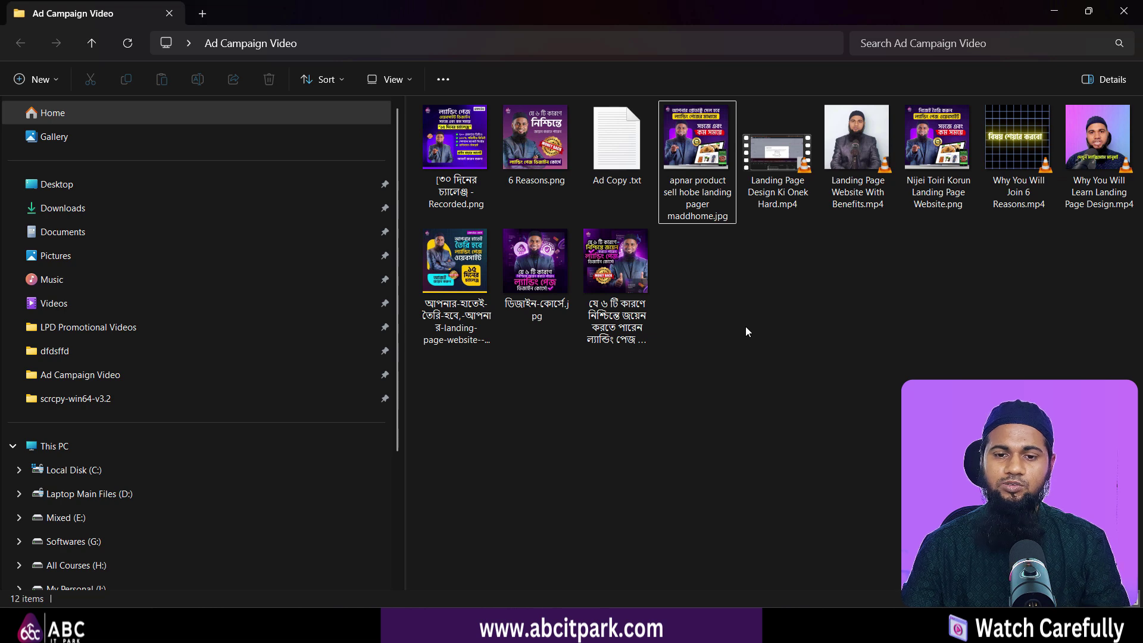
# Preview the ad image "apnar product sell hobe landing pager maddhome.jpg" and look over the other creatives in the Ad Campaign Video folder.
pyautogui.doubleClick(716, 190)
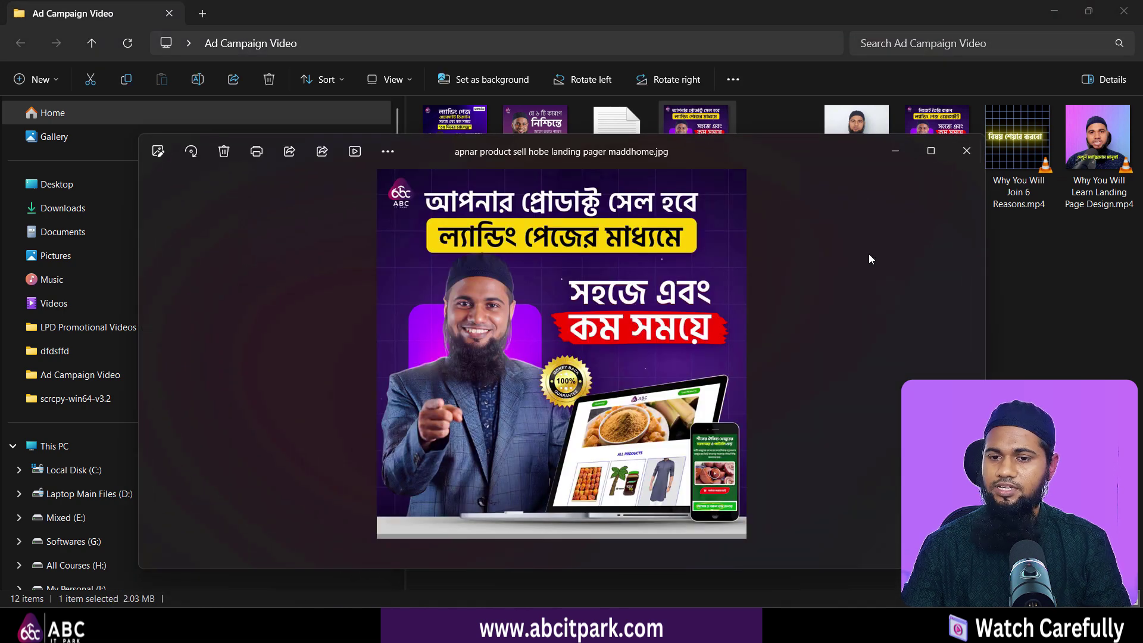
pyautogui.hotkey('alt', 'F4')
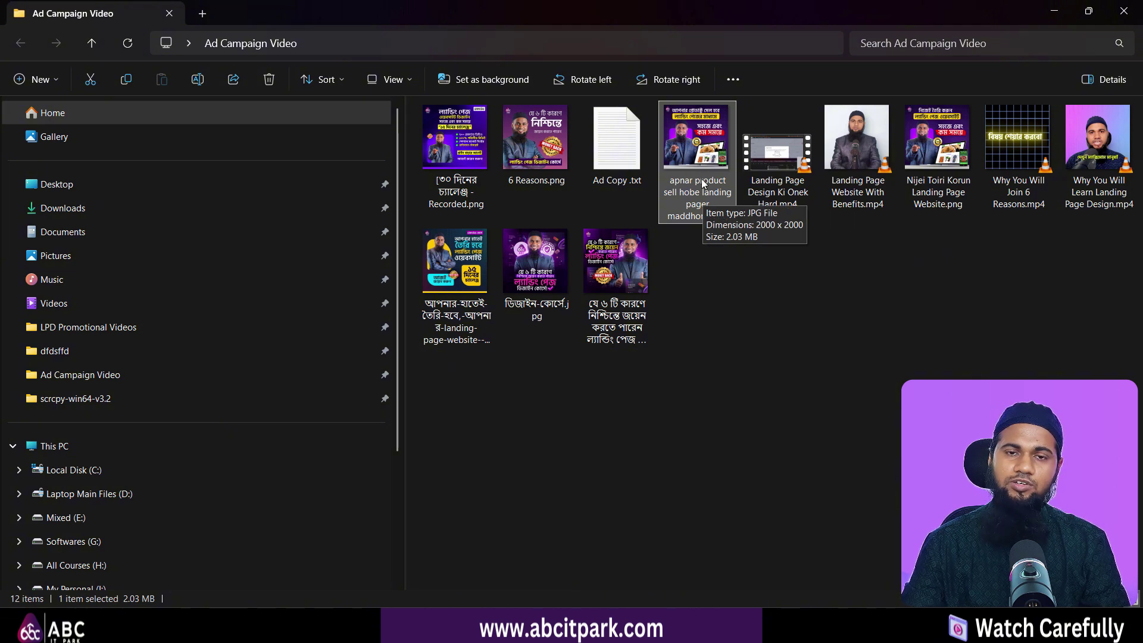
pyautogui.click(845, 202)
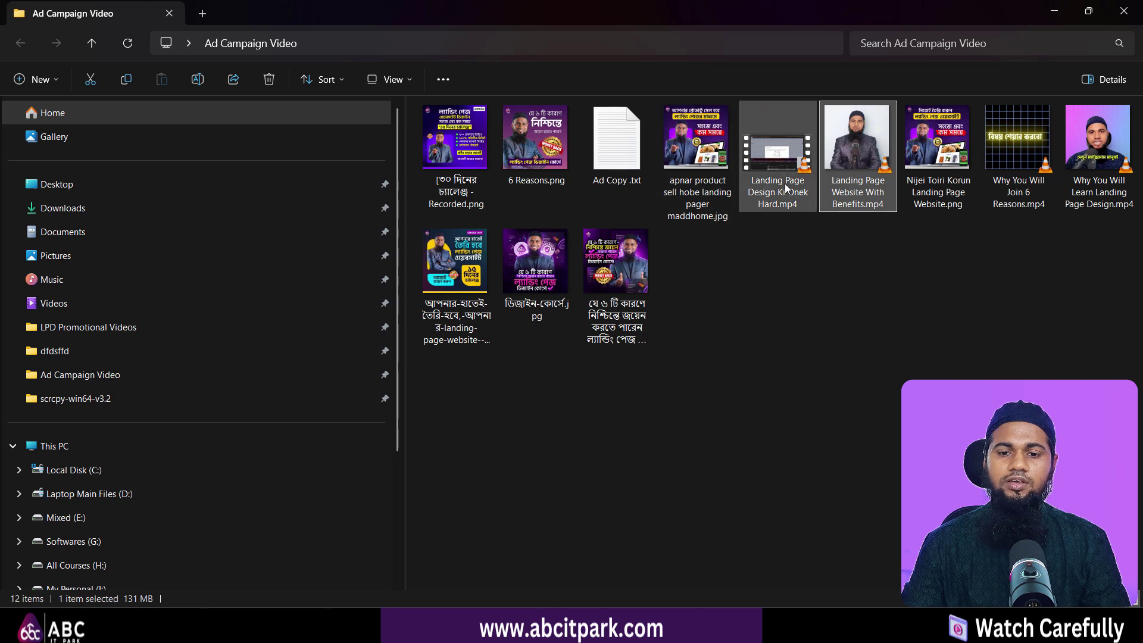
pyautogui.click(802, 325)
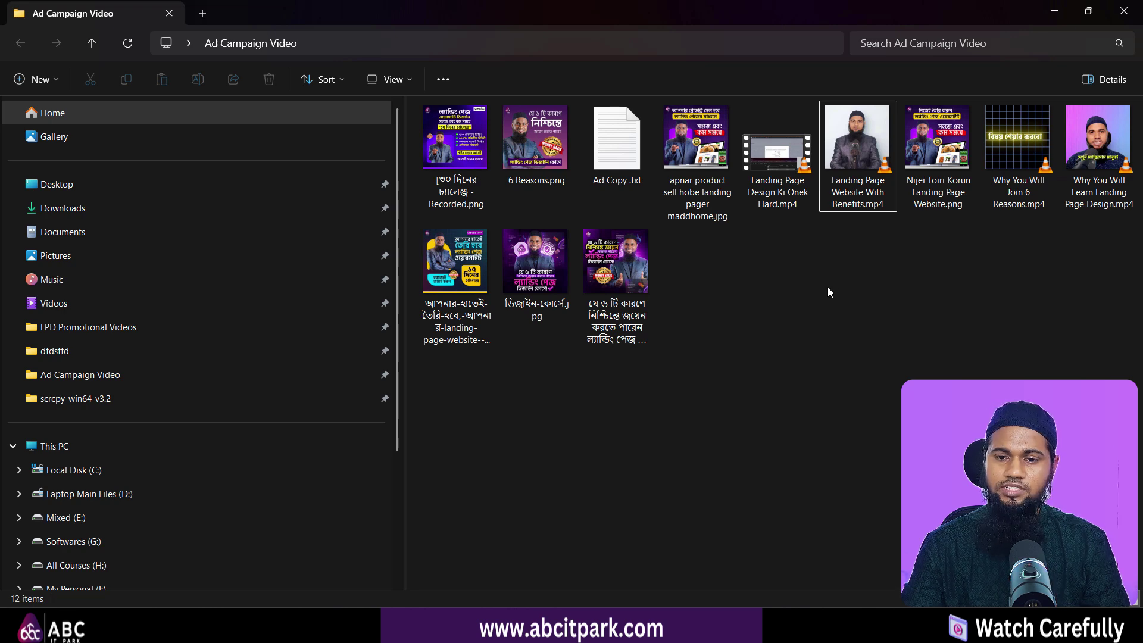
pyautogui.click(712, 161)
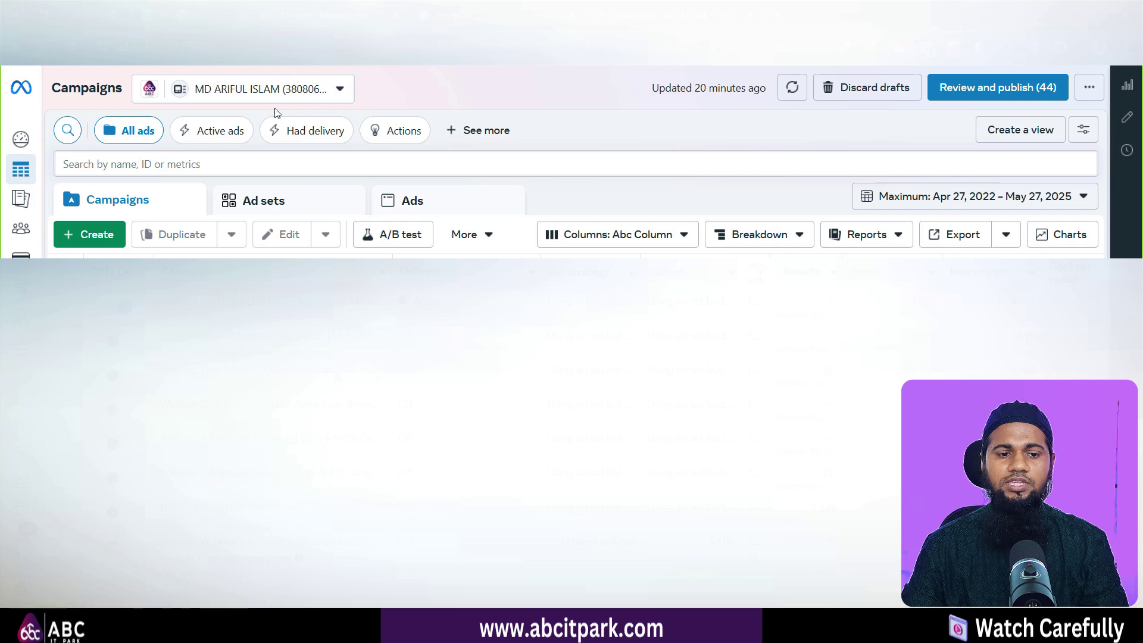
# Create a new auction campaign with the Sales objective, using the Manual sales campaign setup.
pyautogui.click(97, 235)
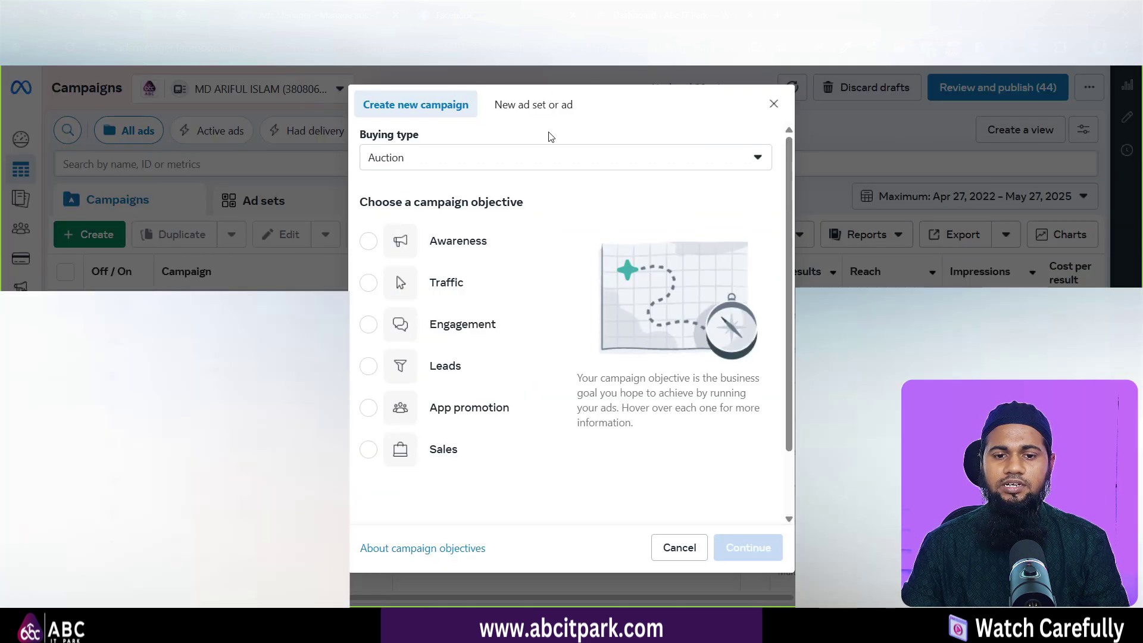
pyautogui.click(432, 451)
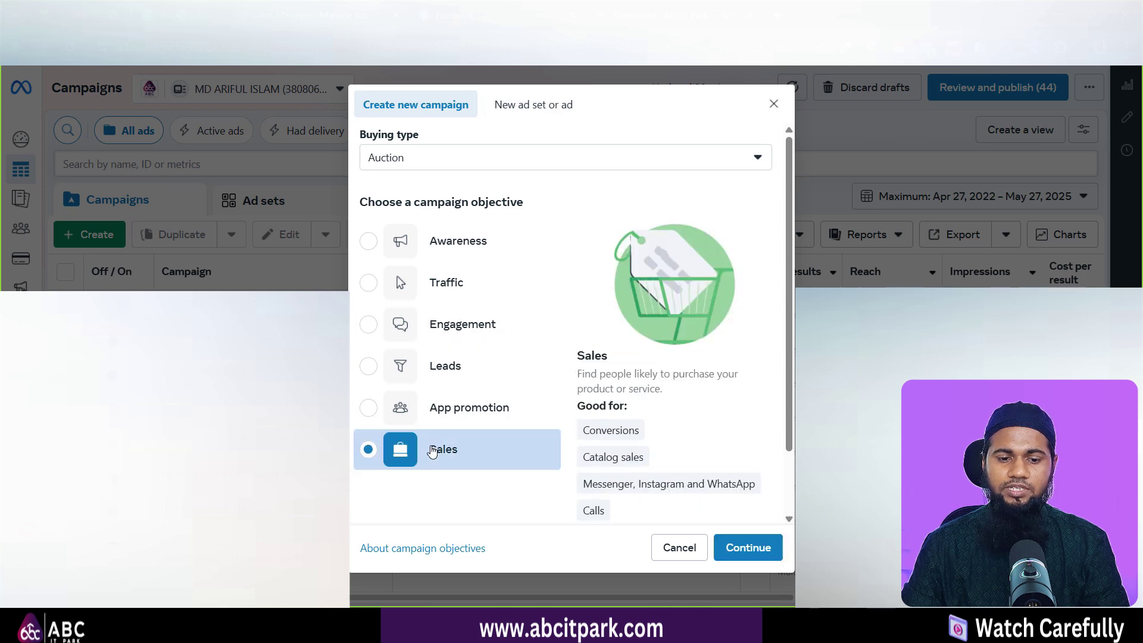
pyautogui.click(748, 547)
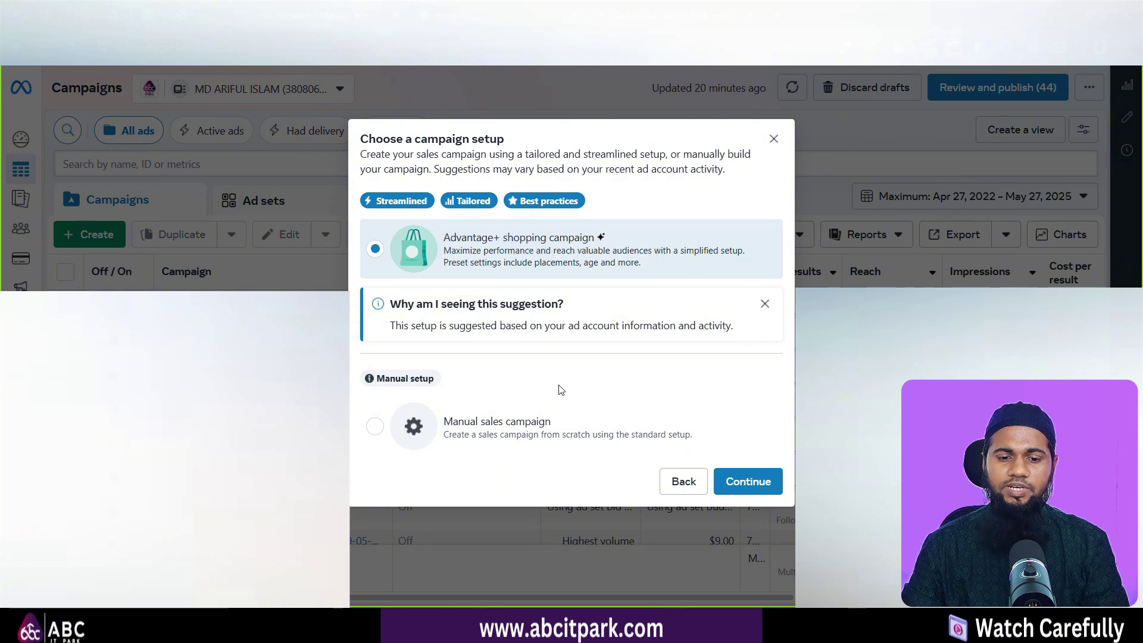
pyautogui.click(522, 424)
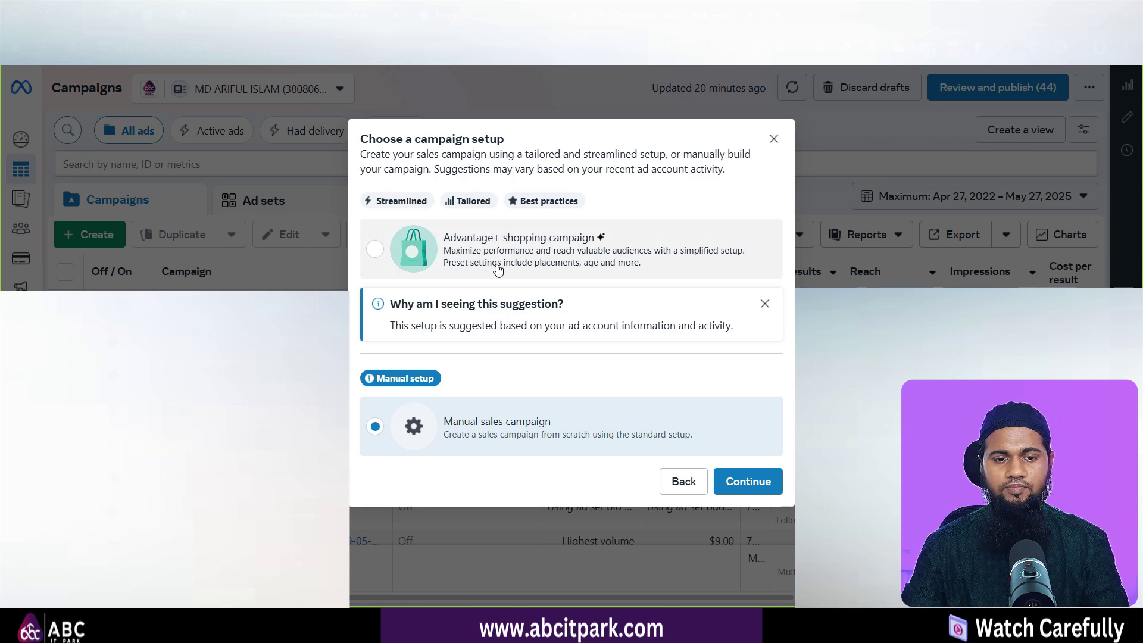
pyautogui.click(759, 482)
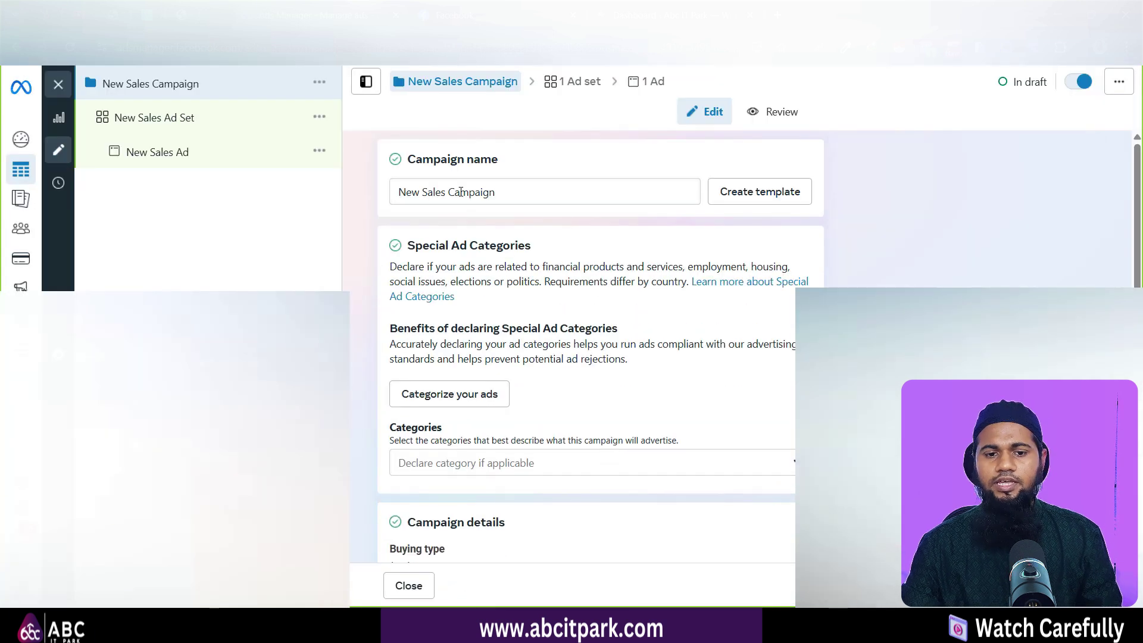
# Name the campaign "LP With Benefits Manual Sales Camp [27-5-25]".
pyautogui.doubleClick(459, 191)
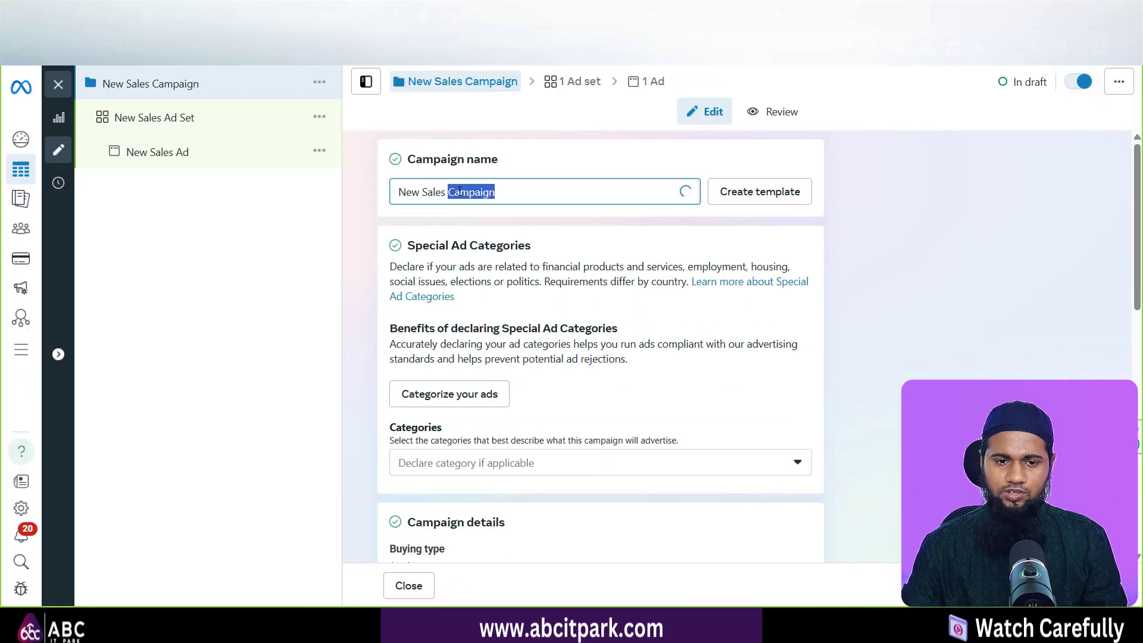
pyautogui.hotkey('ctrl', 'a')
pyautogui.write('LP With Benefits')
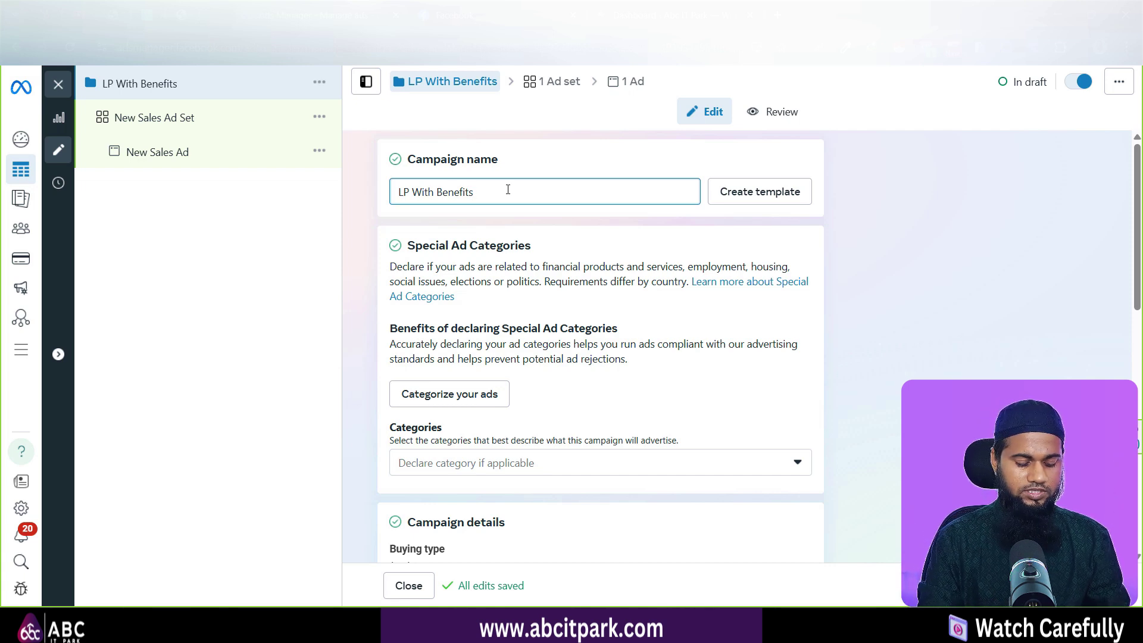
pyautogui.write(' Manua')
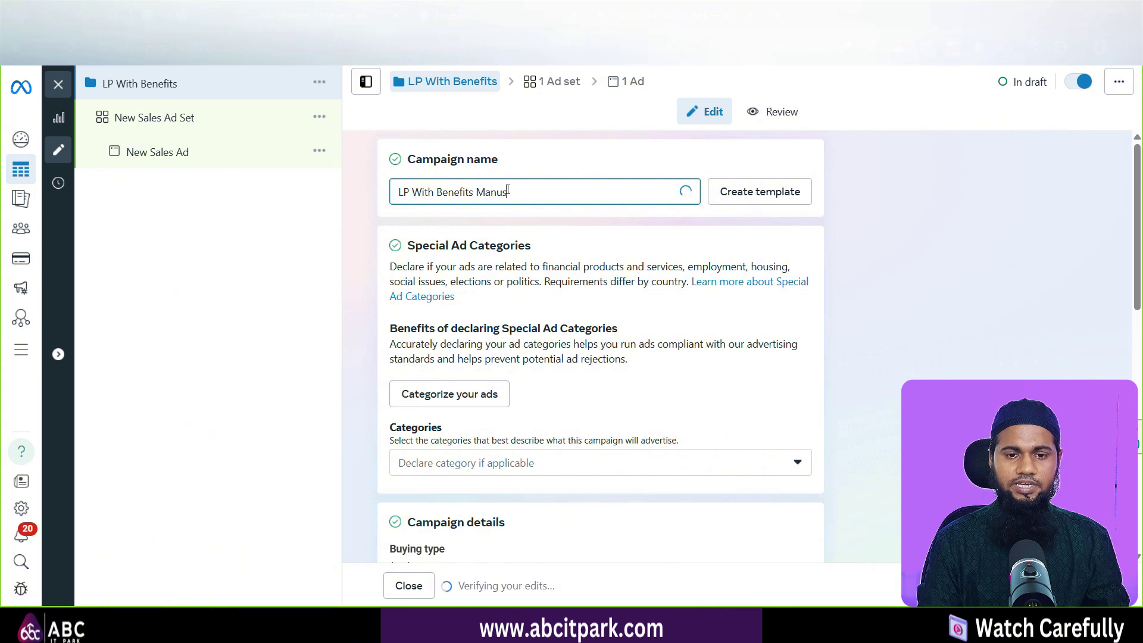
pyautogui.write('l Sale')
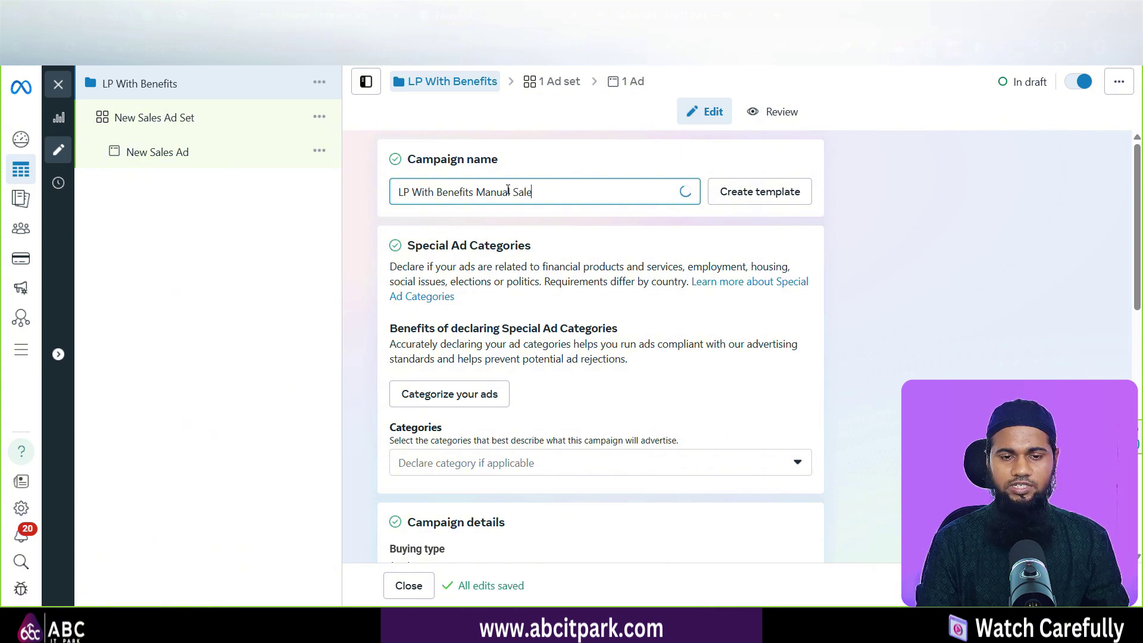
pyautogui.write('s Camp')
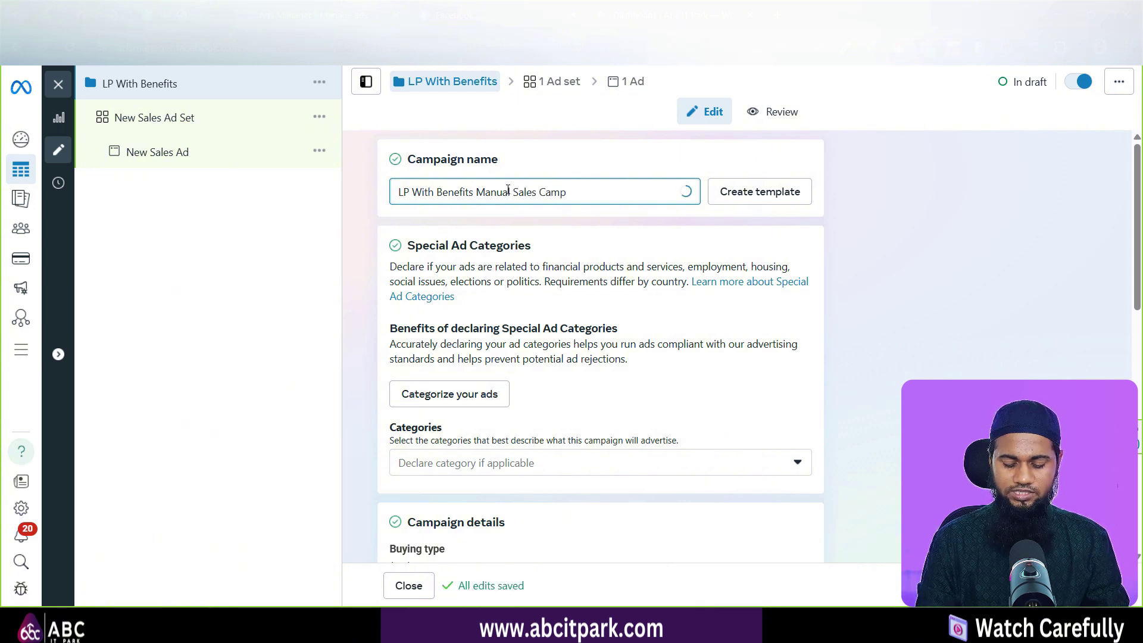
pyautogui.write(' []')
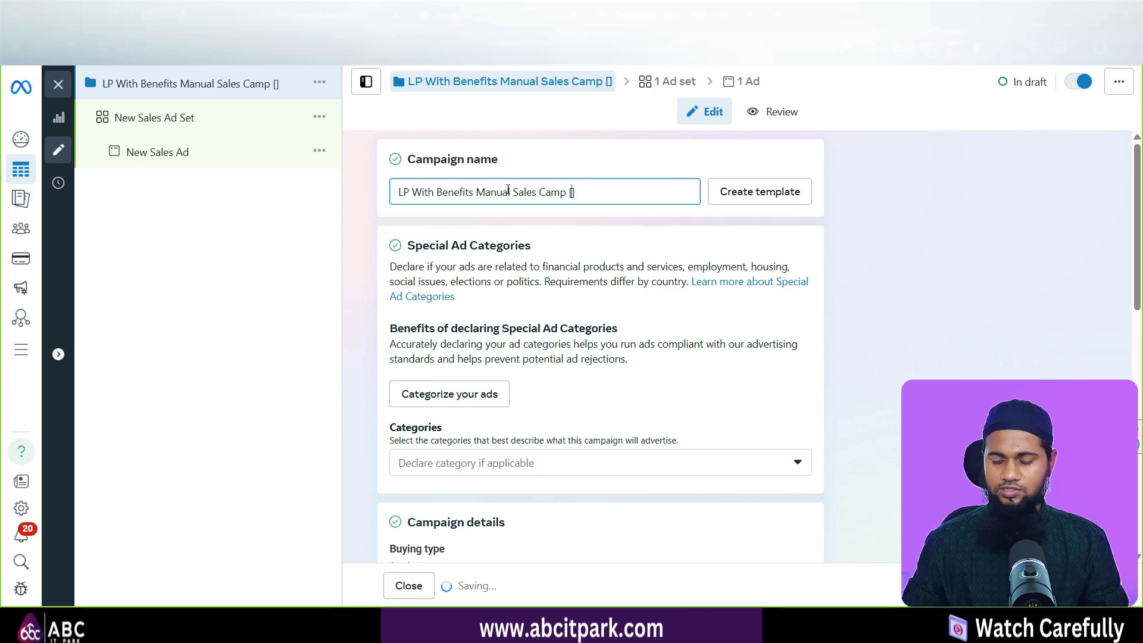
pyautogui.write('27-5-')
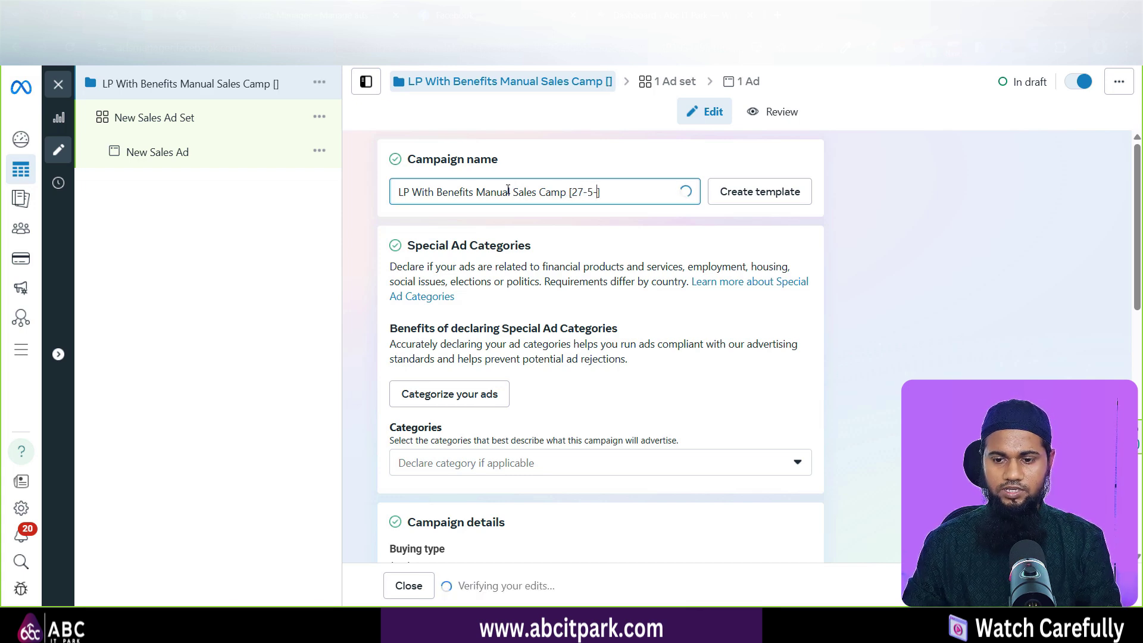
pyautogui.write('25')
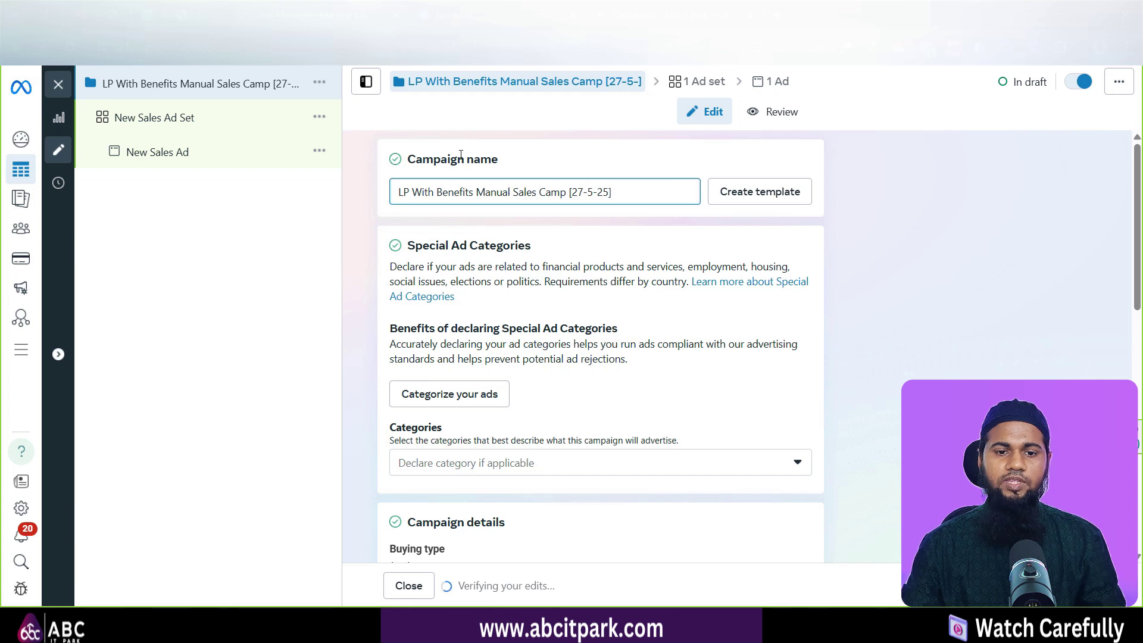
pyautogui.moveTo(473, 191); pyautogui.dragTo(397, 195)
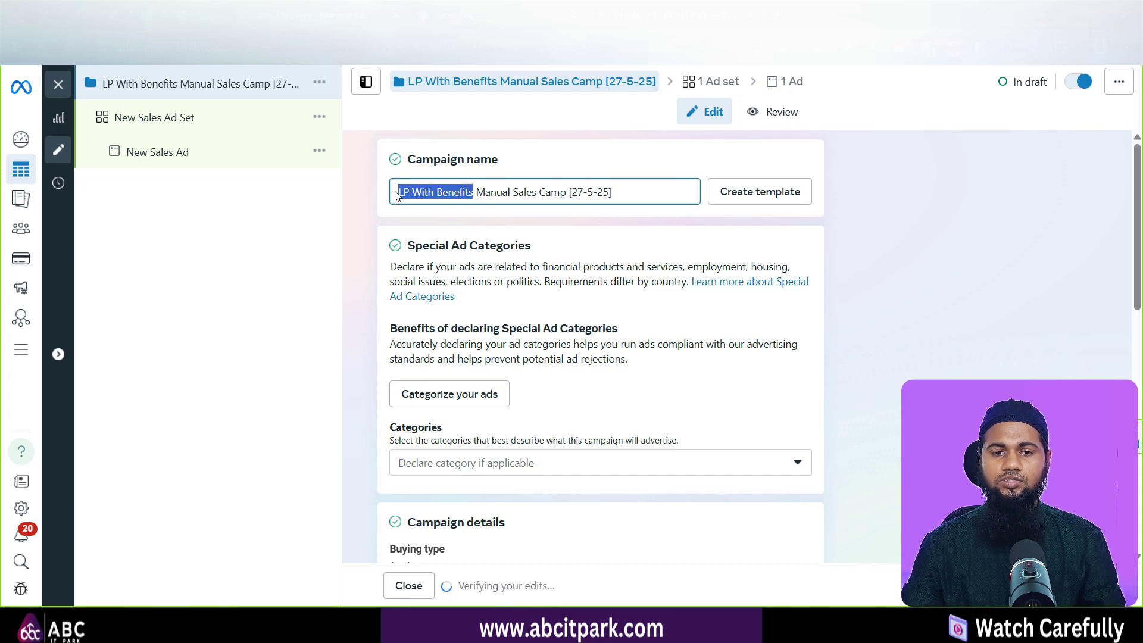
pyautogui.doubleClick(437, 192)
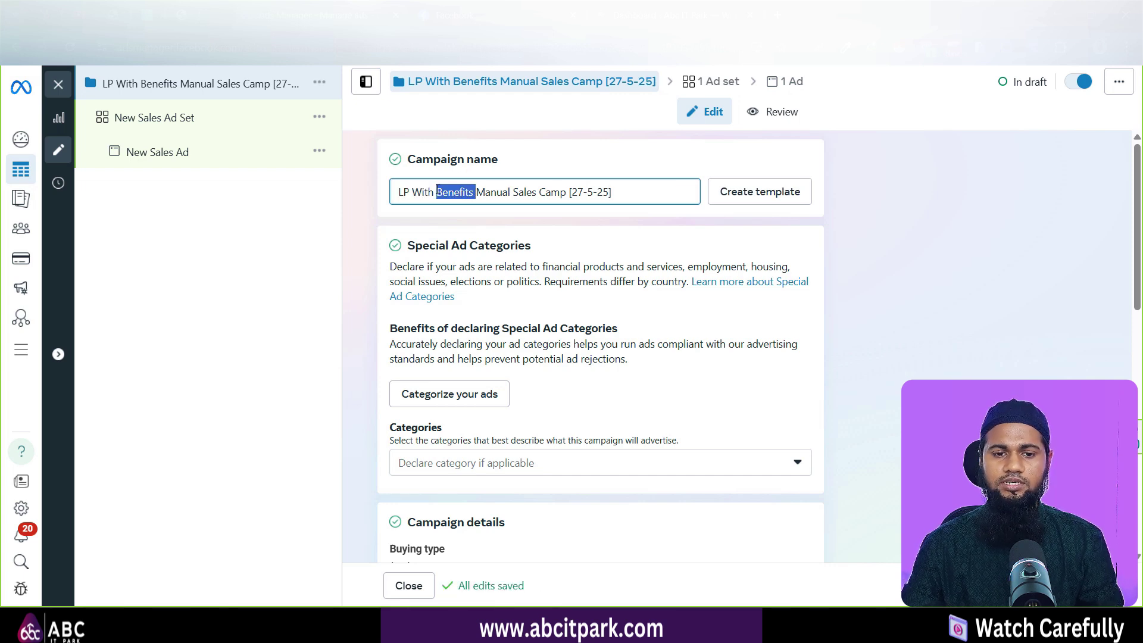
pyautogui.moveTo(475, 192); pyautogui.dragTo(393, 196)
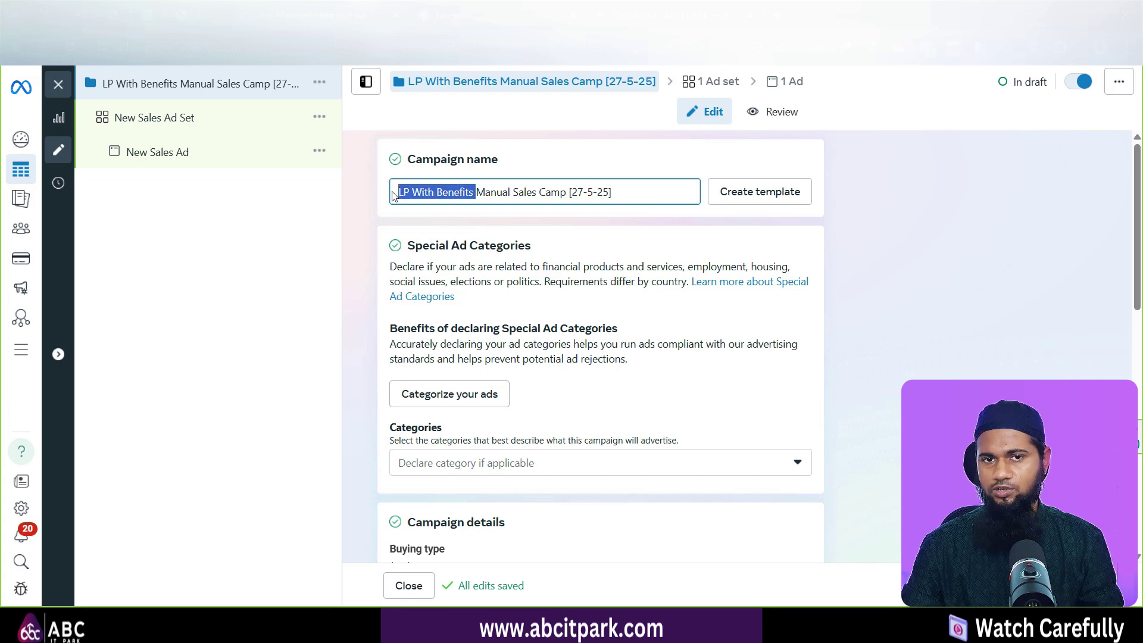
pyautogui.doubleClick(525, 192)
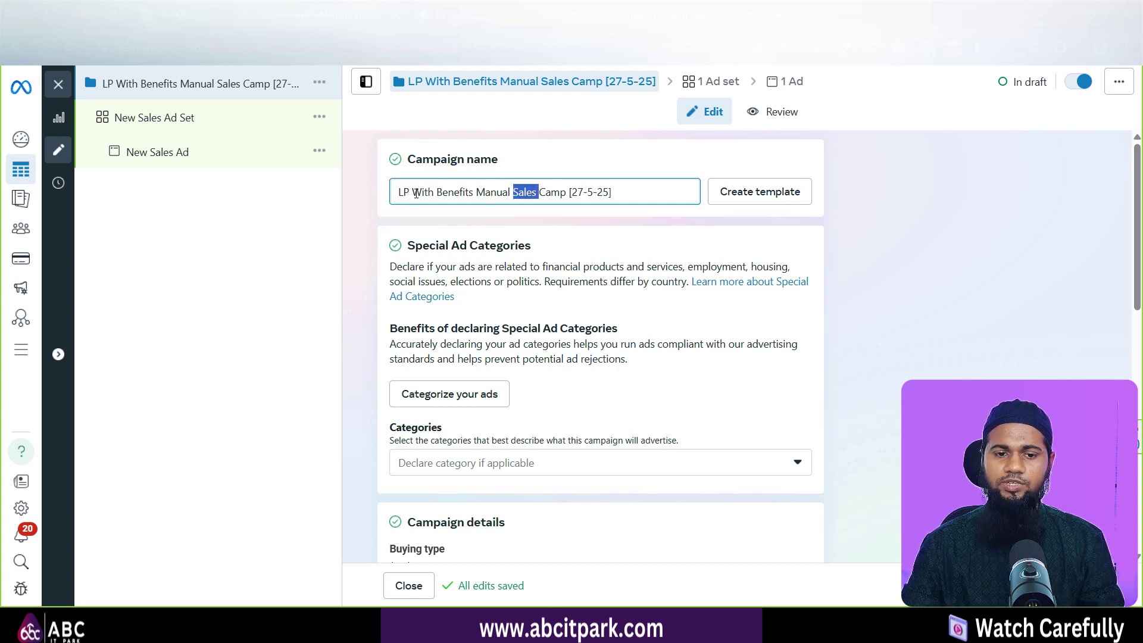
pyautogui.click(386, 195)
# Copy the campaign name and paste it into the new ad set's name in place of "New Sales", keeping "Ad Set" at the end.
pyautogui.moveTo(614, 192); pyautogui.dragTo(558, 192)
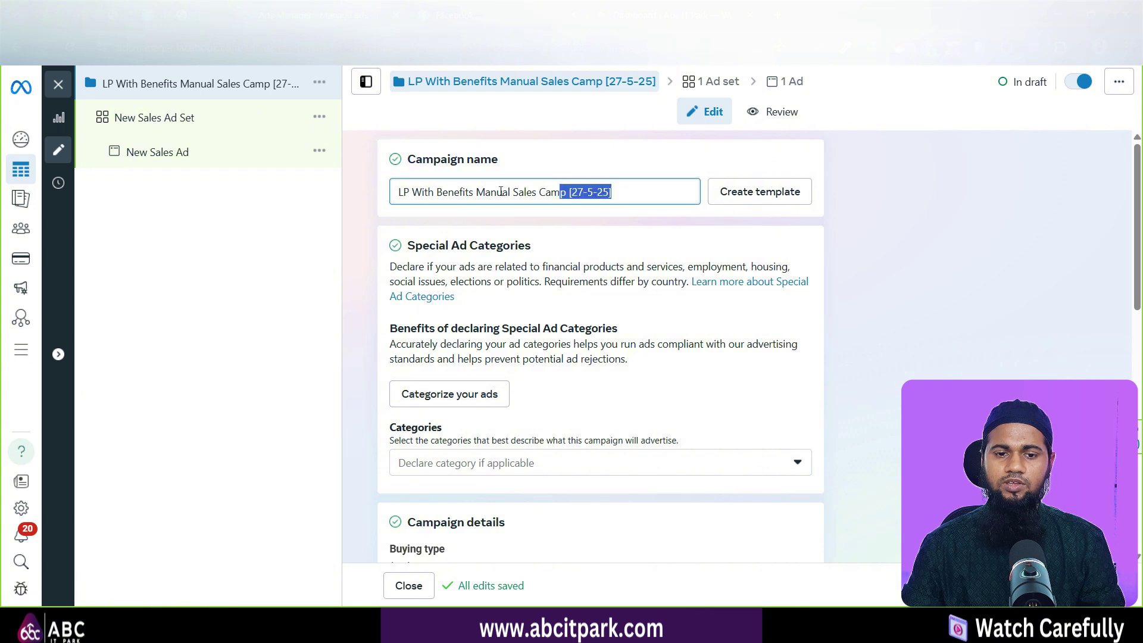
pyautogui.tripleClick(564, 191)
pyautogui.hotkey('ctrl', 'c')
pyautogui.click(170, 129)
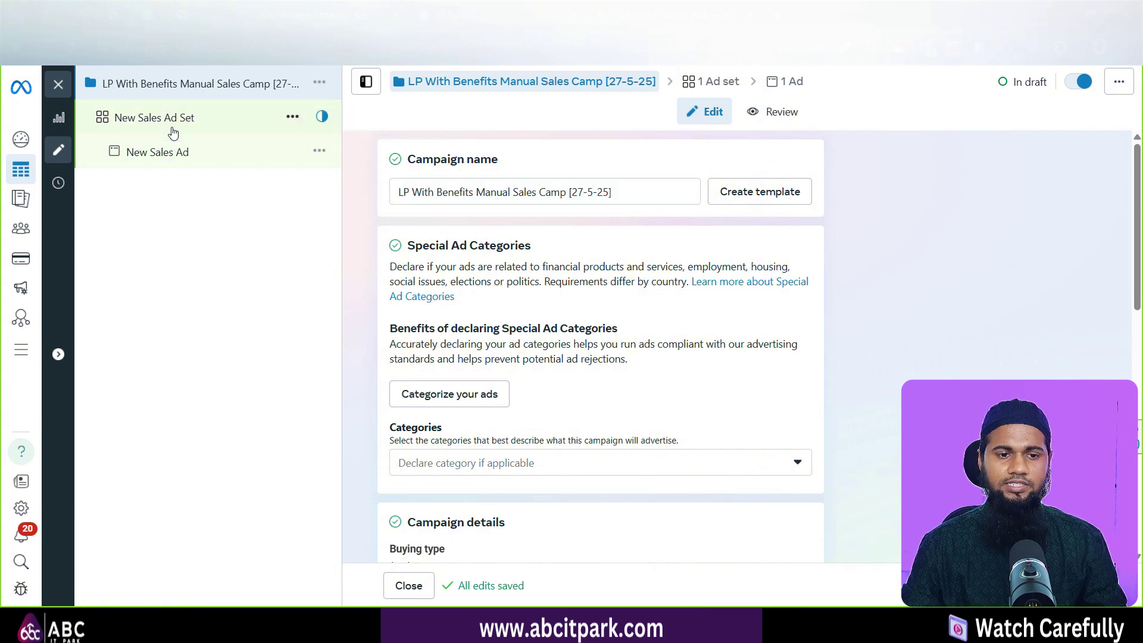
pyautogui.moveTo(448, 189); pyautogui.dragTo(302, 195)
pyautogui.hotkey('ctrl', 'v')
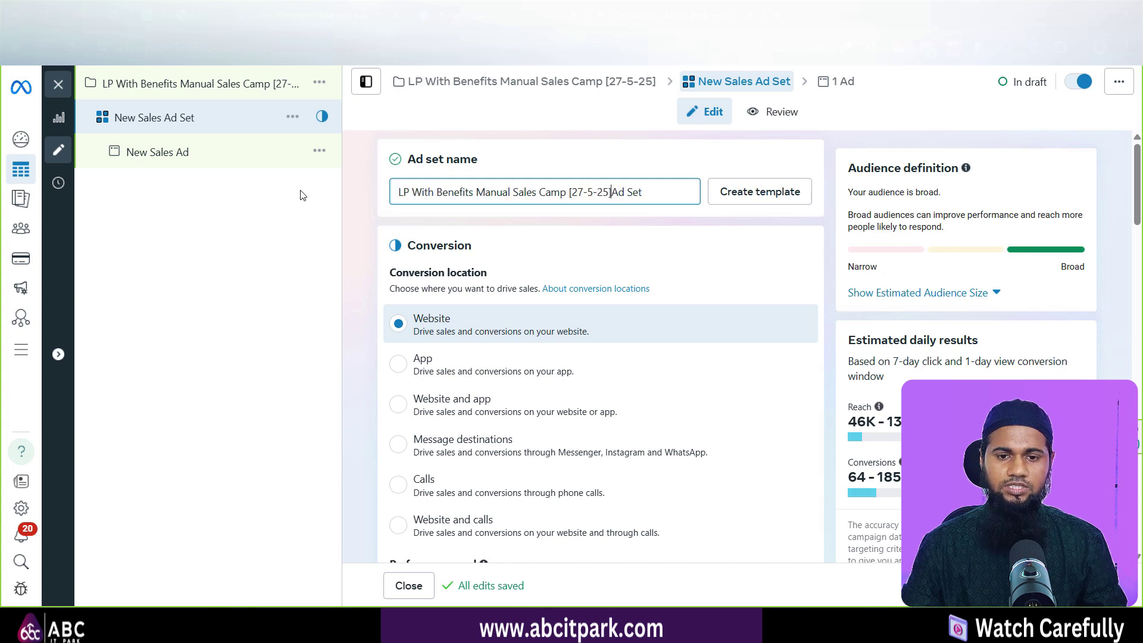
# Paste the campaign name into the new ad's name in place of "New Sales", keeping "Ad" at the end.
pyautogui.click(199, 158)
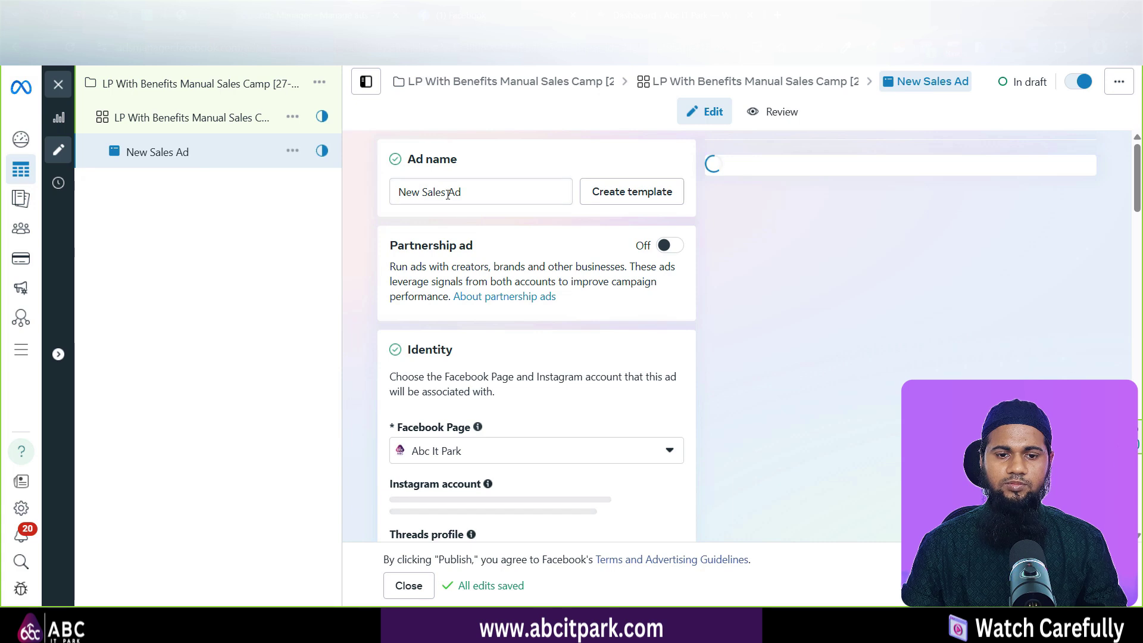
pyautogui.moveTo(448, 195); pyautogui.dragTo(301, 194)
pyautogui.hotkey('ctrl', 'v')
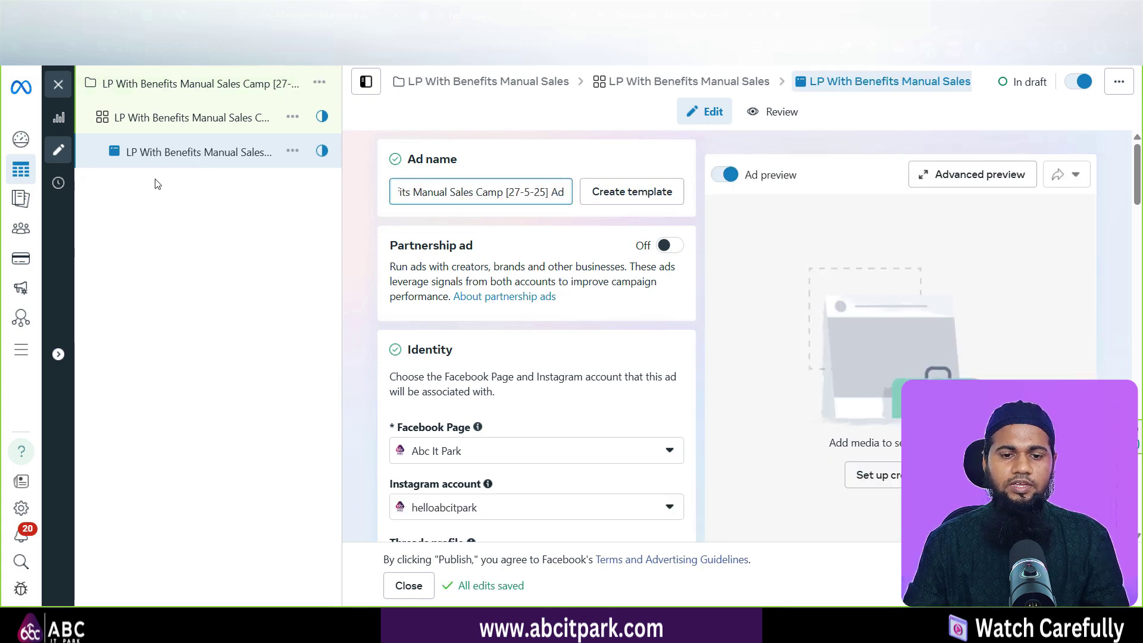
# Review the campaign's catalog, budget, A/B test and audience segment settings, and the ad set's conversion location options.
pyautogui.click(168, 90)
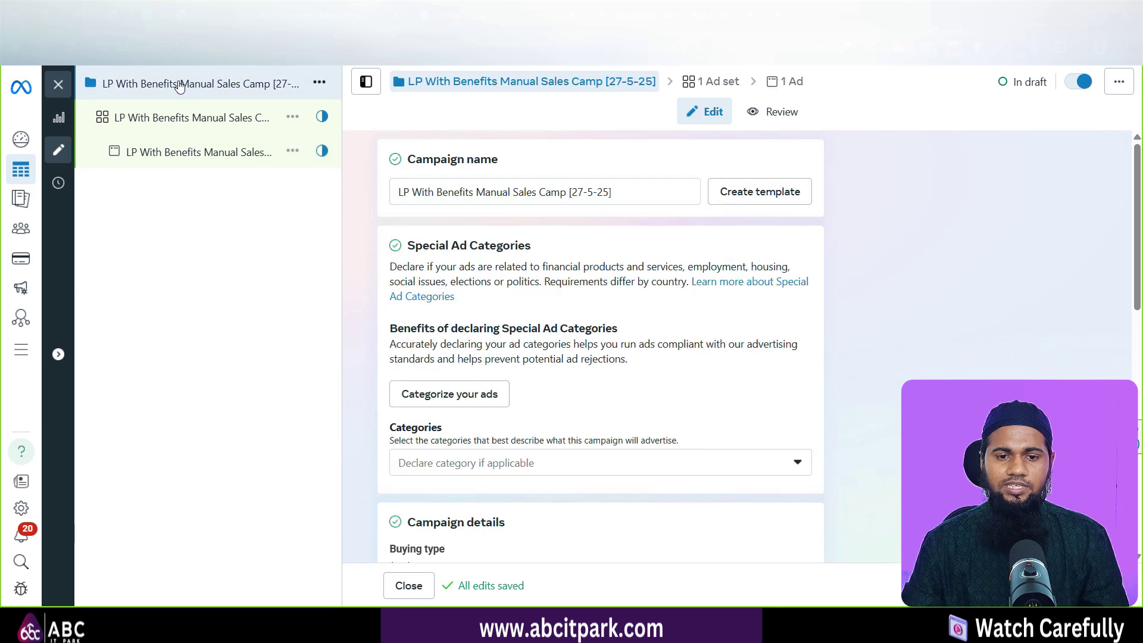
pyautogui.scroll(-8, 594, 280)
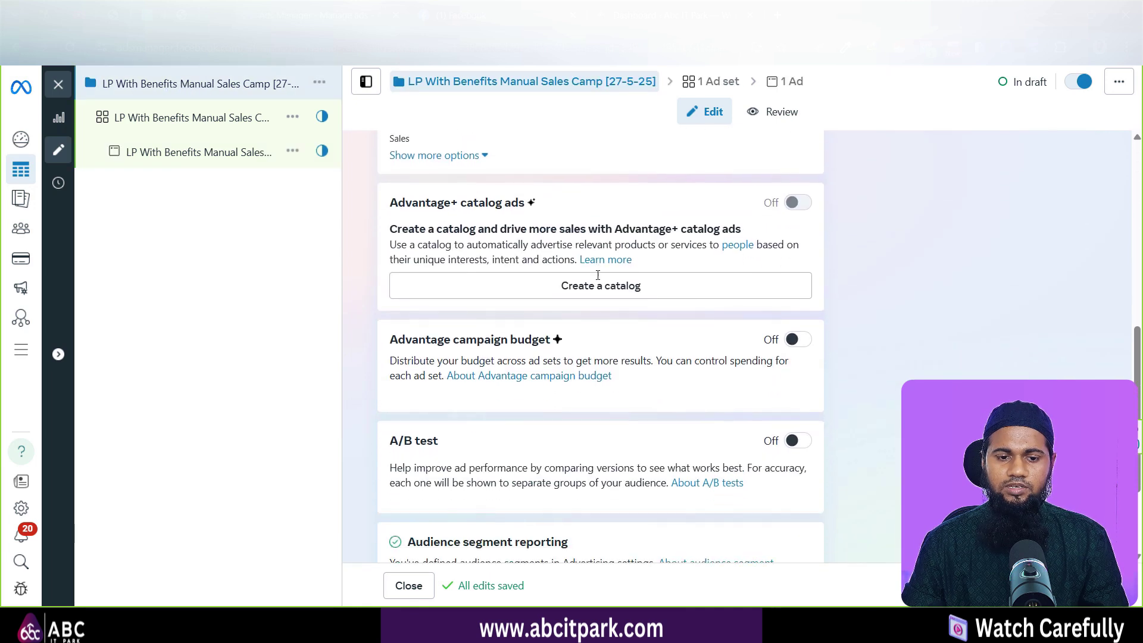
pyautogui.scroll(-3, 598, 275)
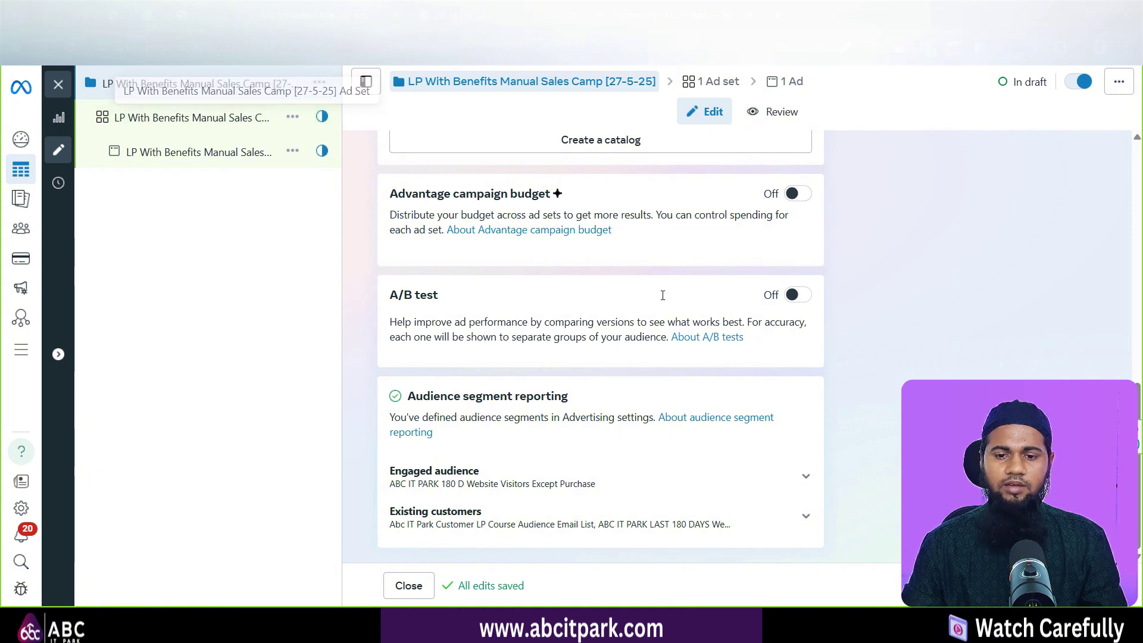
pyautogui.click(165, 122)
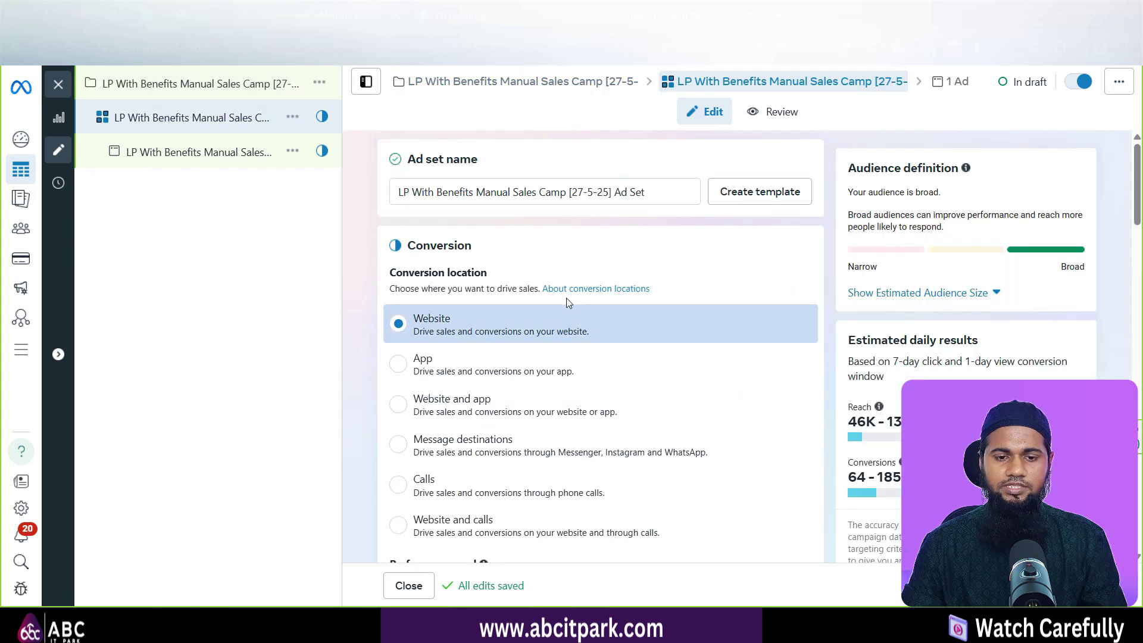
pyautogui.scroll(-3, 547, 302)
pyautogui.scroll(3, 416, 250)
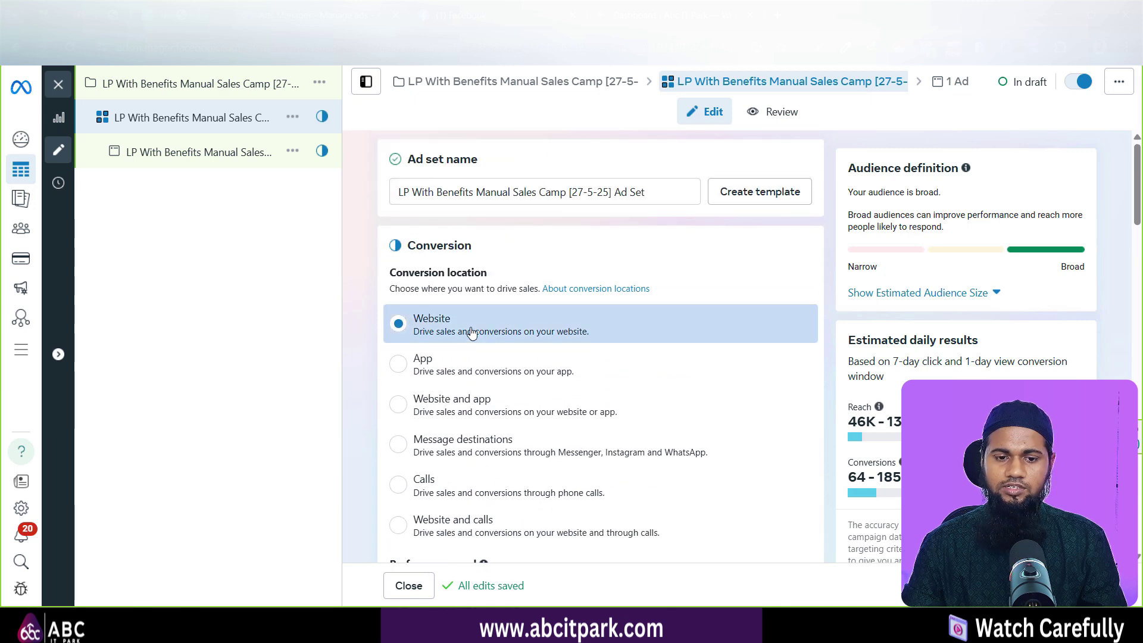
pyautogui.scroll(-3, 470, 331)
pyautogui.scroll(-2, 470, 330)
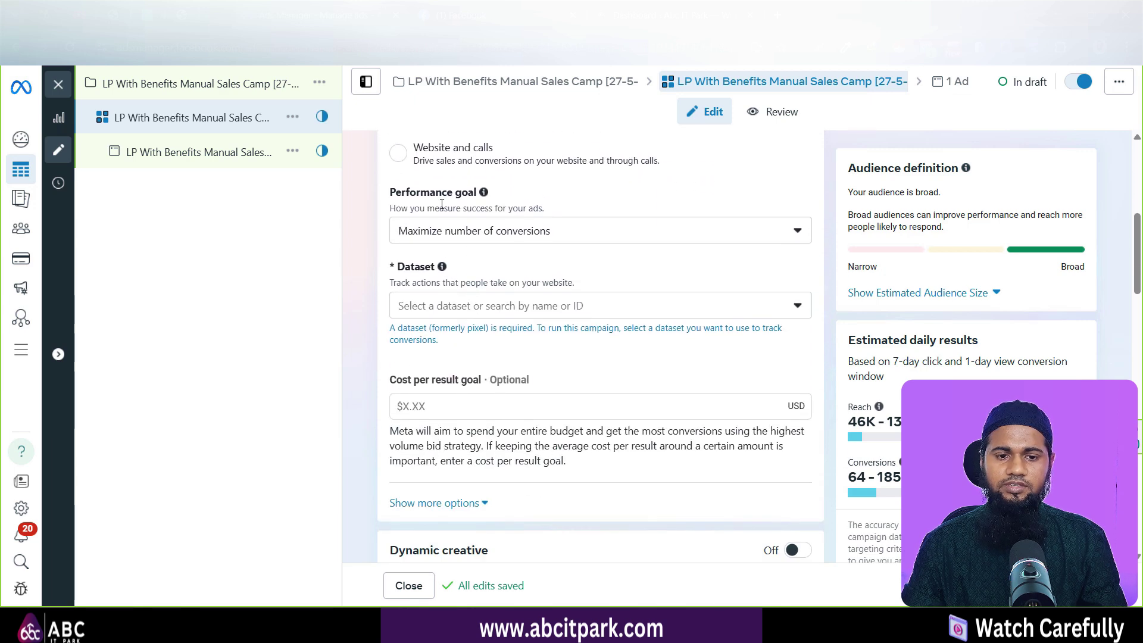
# Select the active dataset "এবিসি আইটি পার্ক's Pixel" for the ad set's conversions.
pyautogui.moveTo(406, 193); pyautogui.dragTo(461, 194)
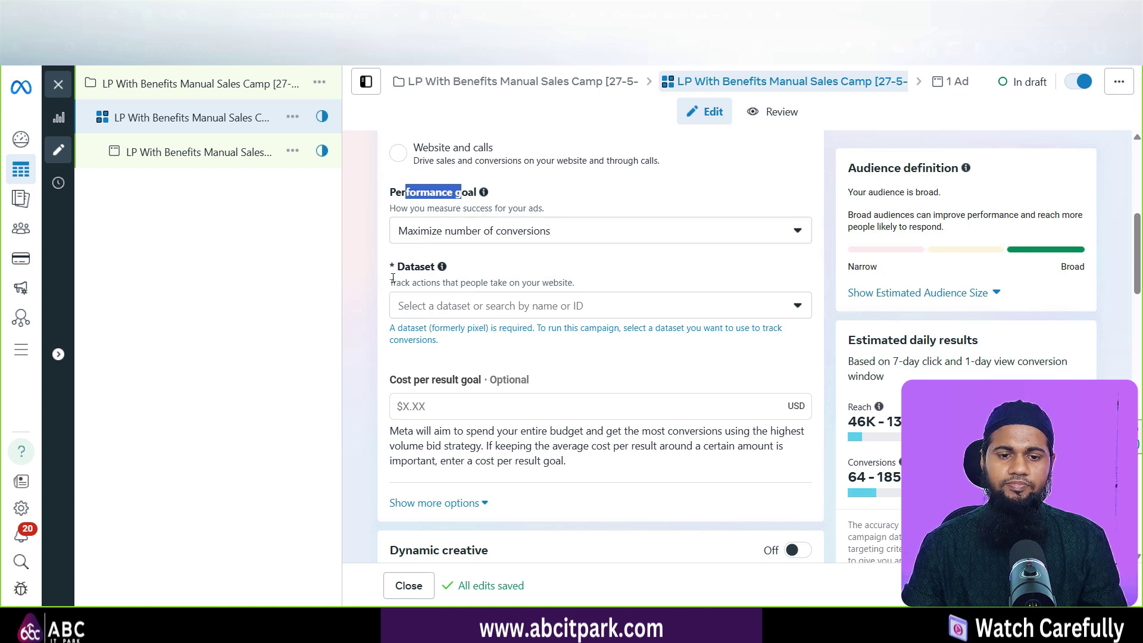
pyautogui.moveTo(398, 272); pyautogui.dragTo(421, 275)
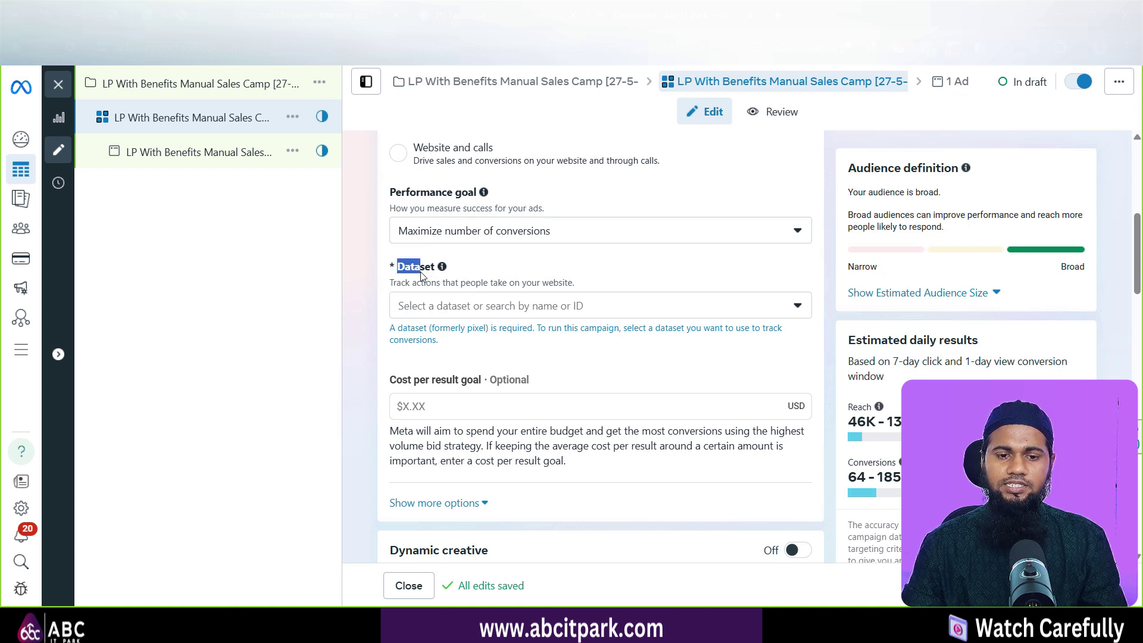
pyautogui.click(501, 307)
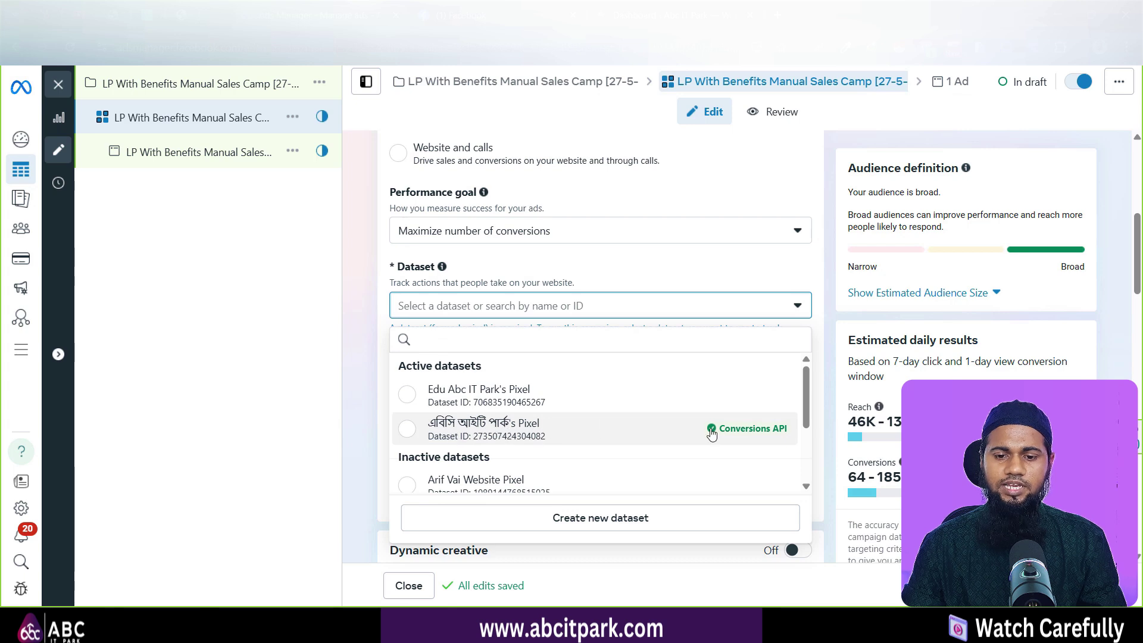
pyautogui.click(574, 426)
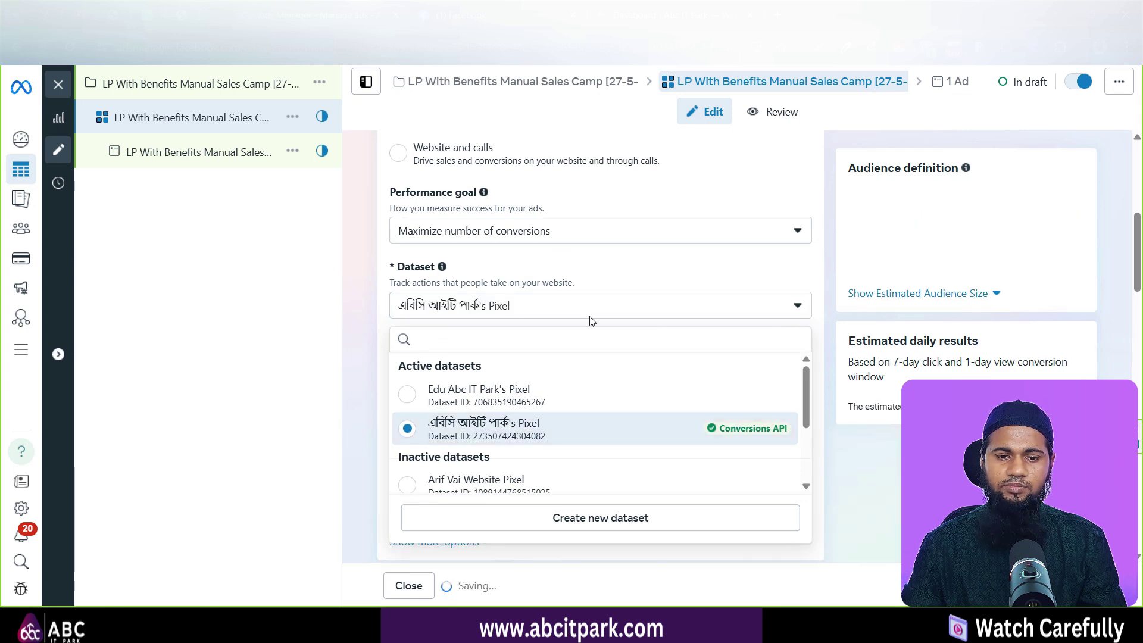
# Set the ad set's conversion event to Purchase.
pyautogui.scroll(-1, 383, 275)
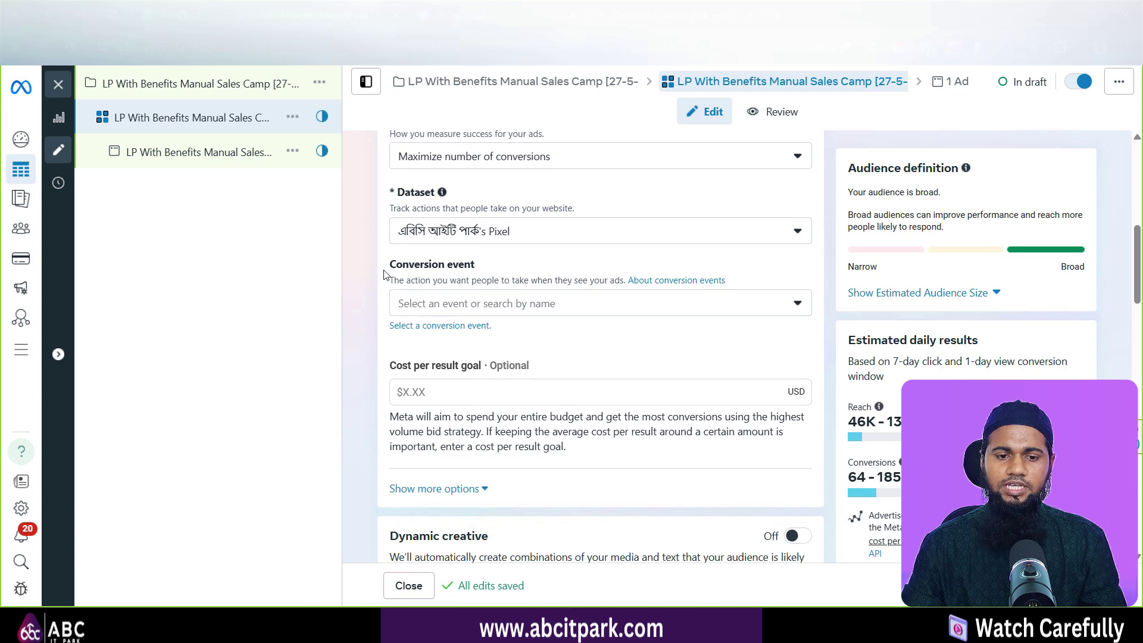
pyautogui.moveTo(398, 272); pyautogui.dragTo(468, 269)
pyautogui.click(473, 312)
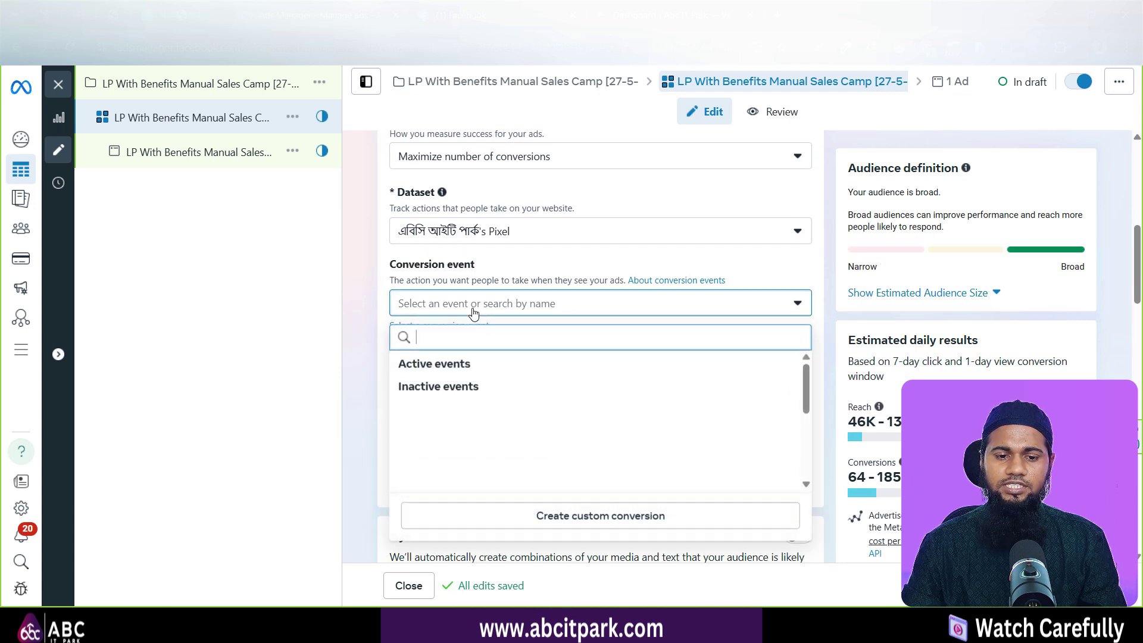
pyautogui.scroll(-2, 473, 443)
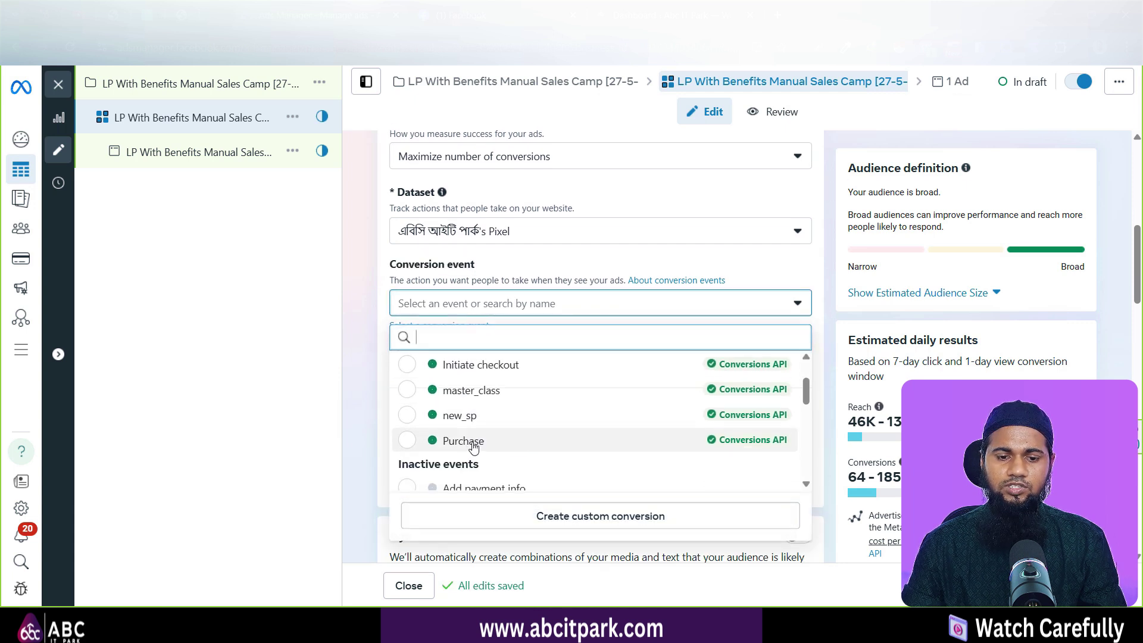
pyautogui.click(474, 441)
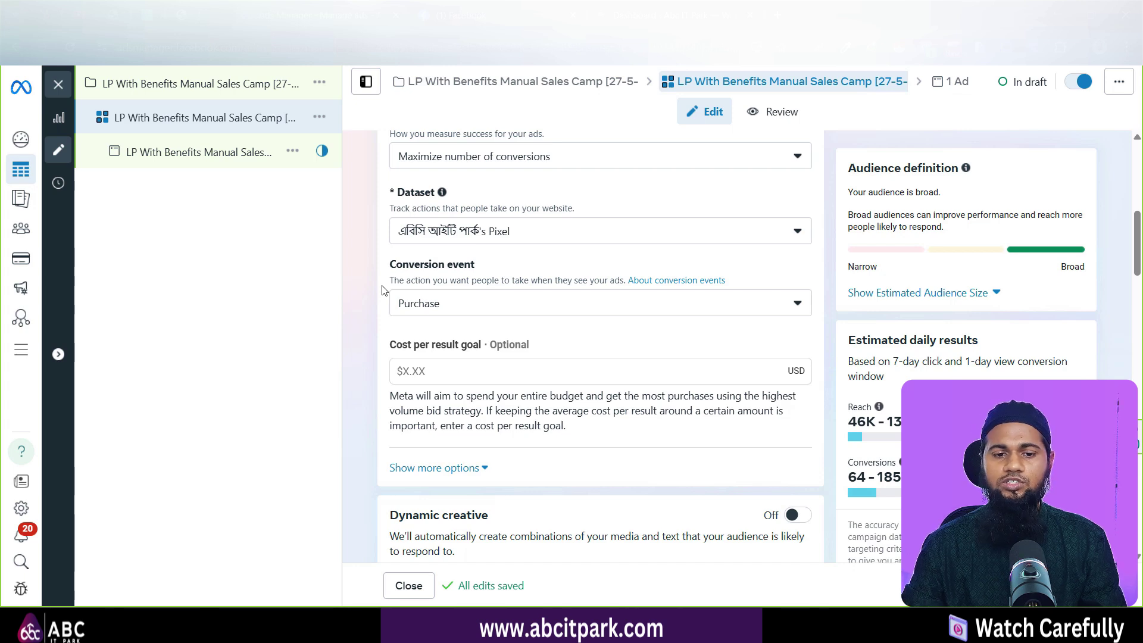
pyautogui.click(432, 314)
pyautogui.scroll(-3, 440, 452)
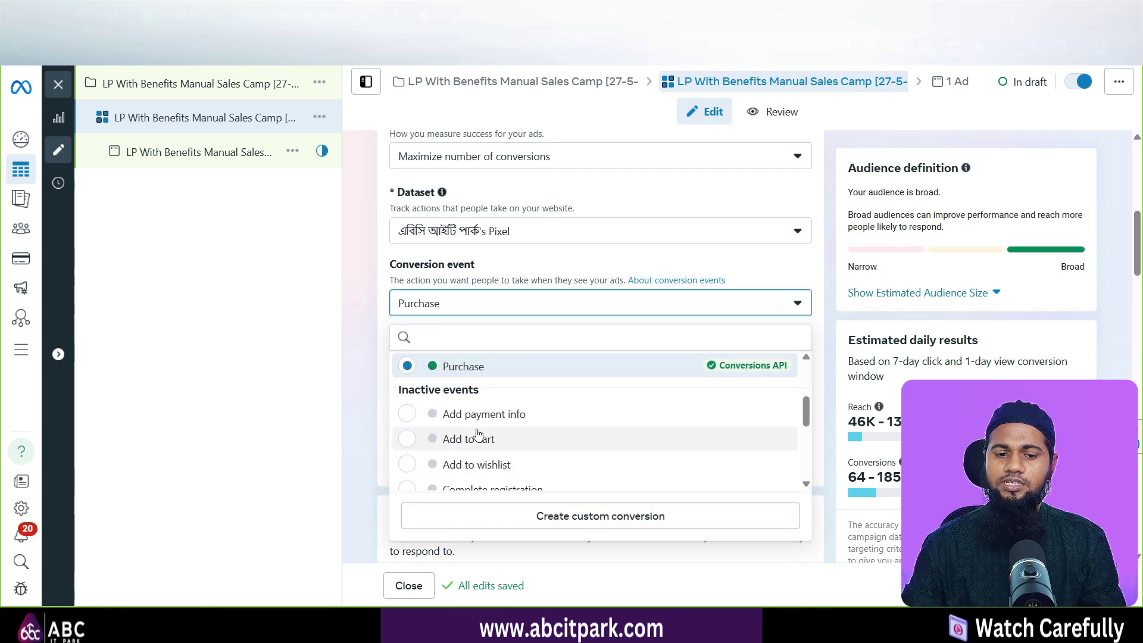
pyautogui.click(460, 376)
# Set the ad set's daily budget to $25.00.
pyautogui.scroll(-4, 455, 328)
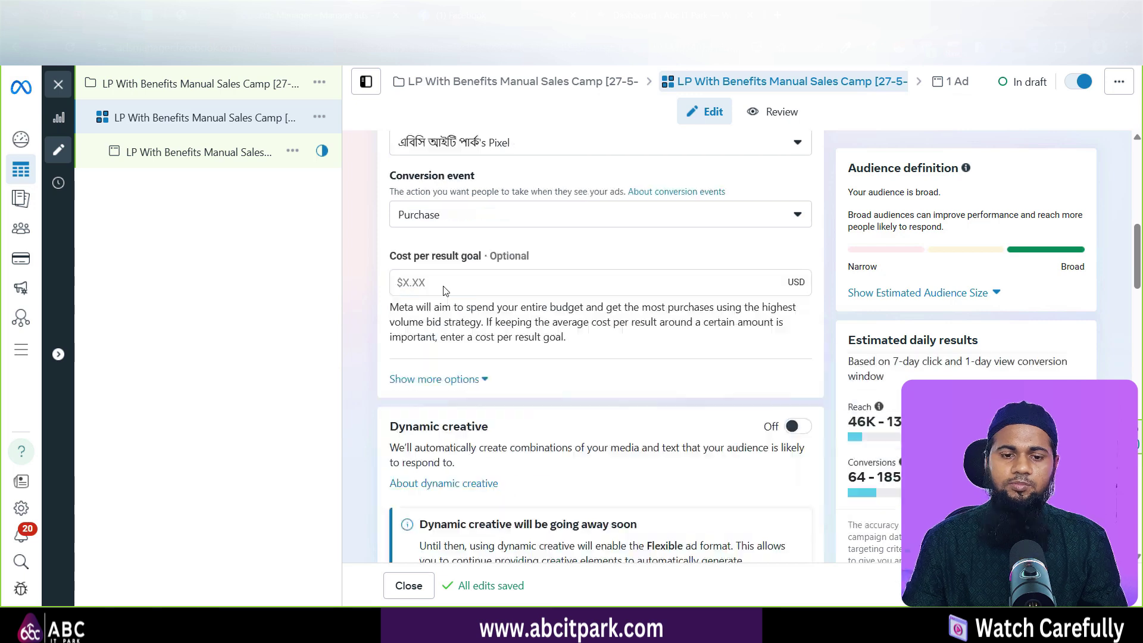
pyautogui.scroll(-6, 460, 274)
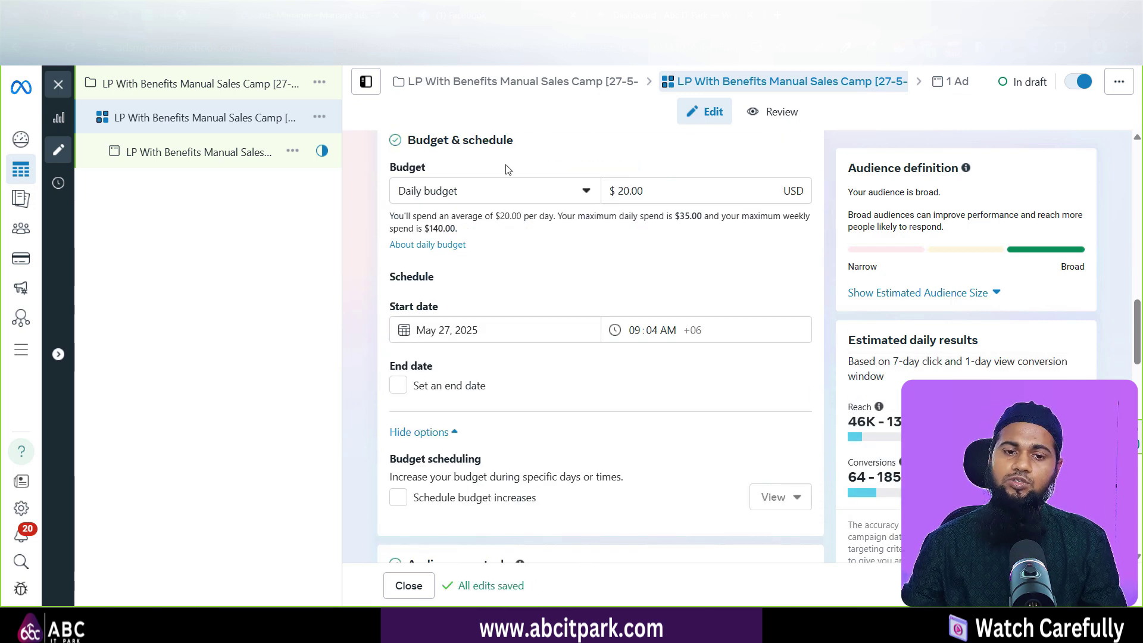
pyautogui.click(623, 191)
pyautogui.write('25')
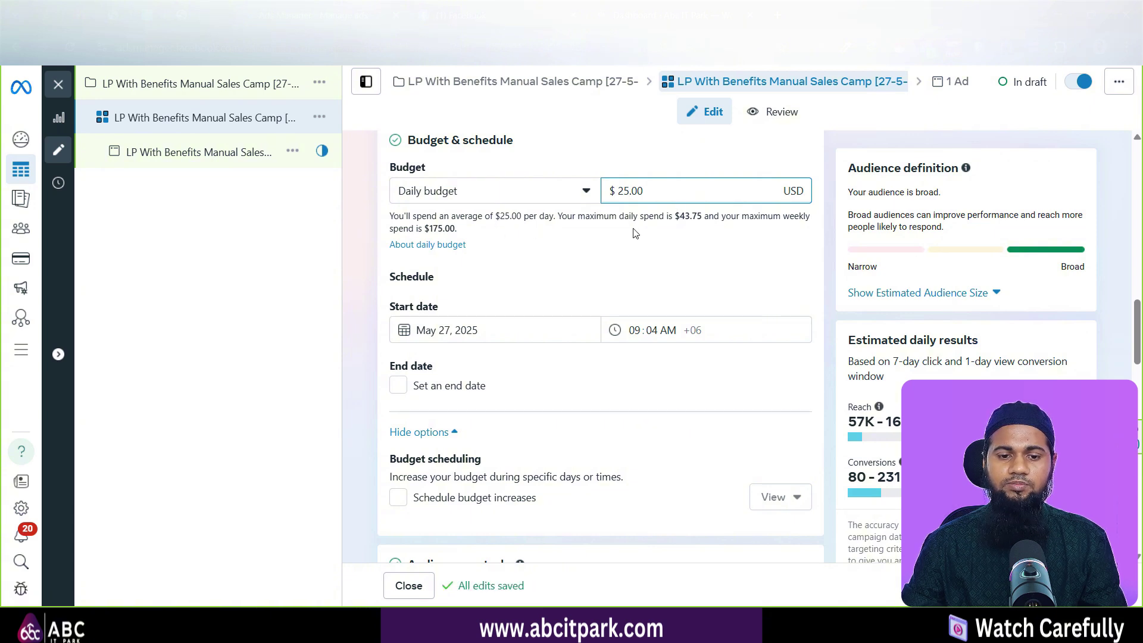
pyautogui.scroll(-1, 624, 232)
pyautogui.scroll(1, 441, 193)
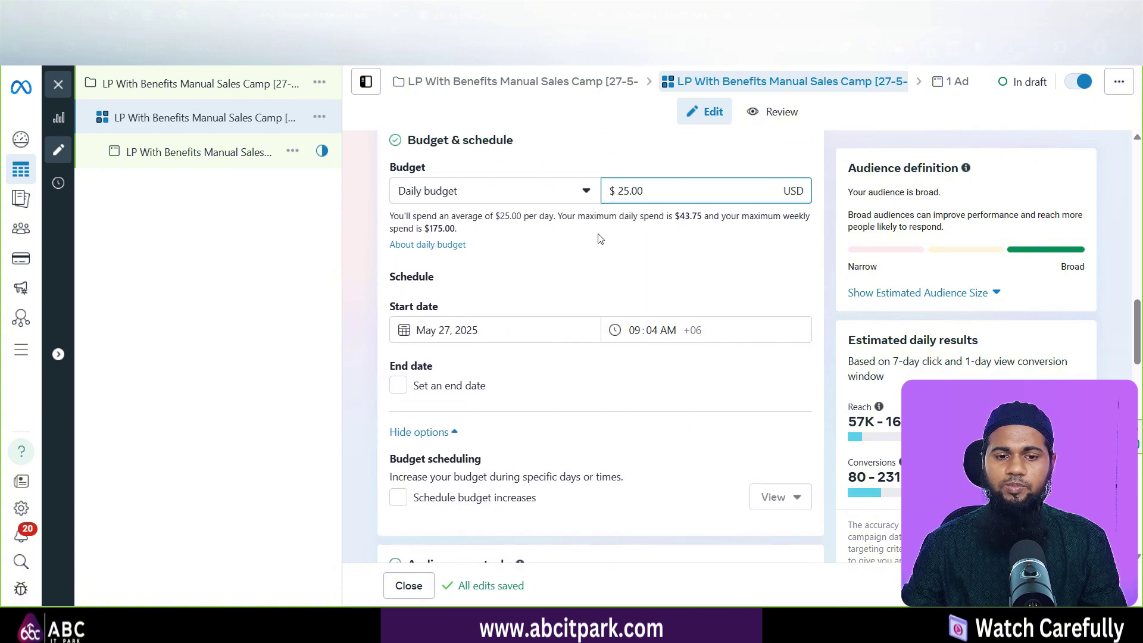
# Examine the average daily, maximum daily and maximum weekly spend explained for the ad set's budget.
pyautogui.moveTo(391, 215); pyautogui.dragTo(485, 217)
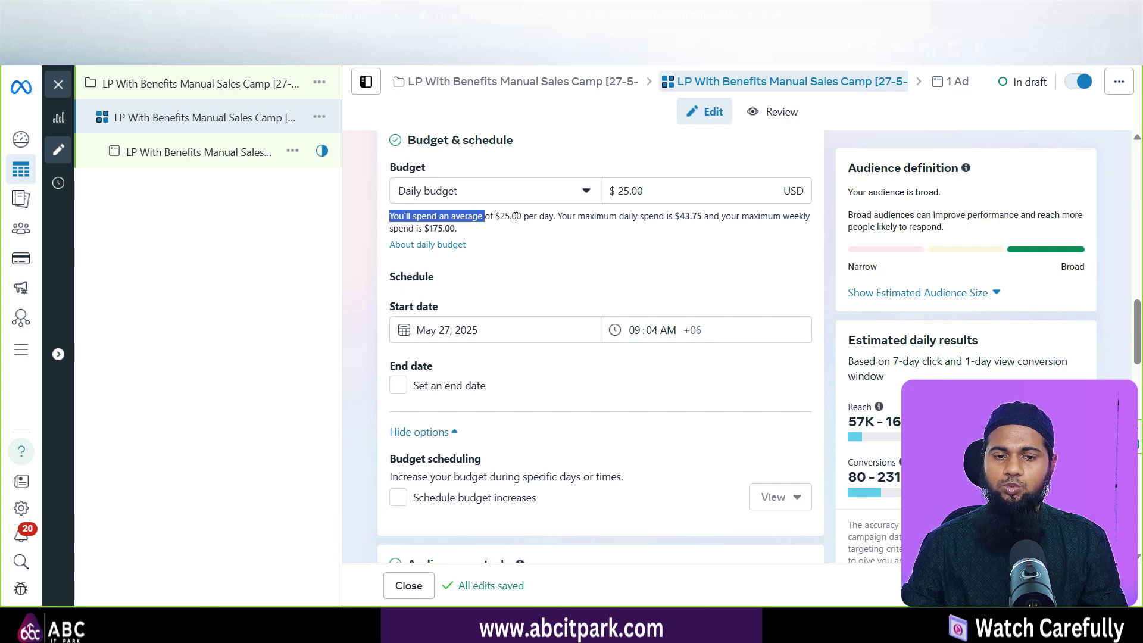
pyautogui.click(550, 217)
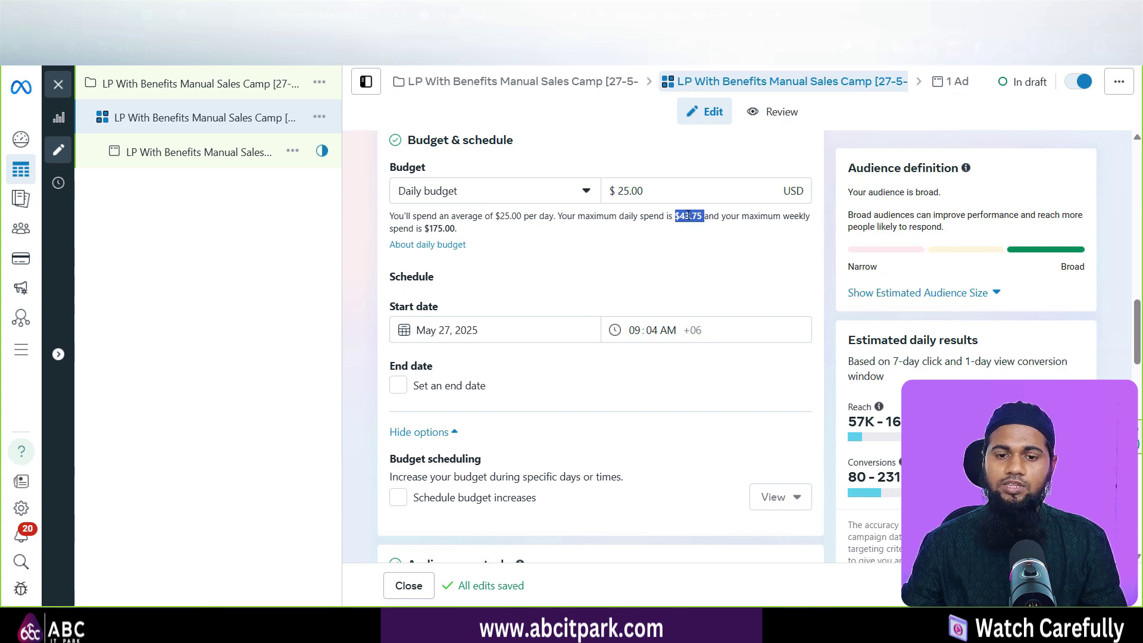
pyautogui.click(611, 227)
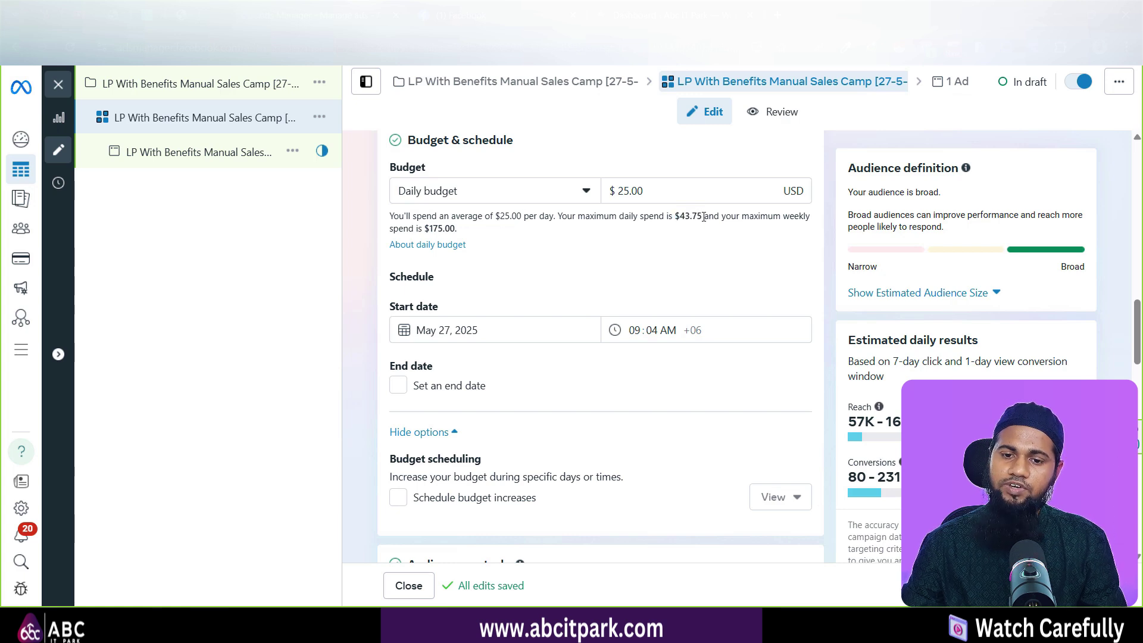
pyautogui.moveTo(703, 217); pyautogui.dragTo(683, 217)
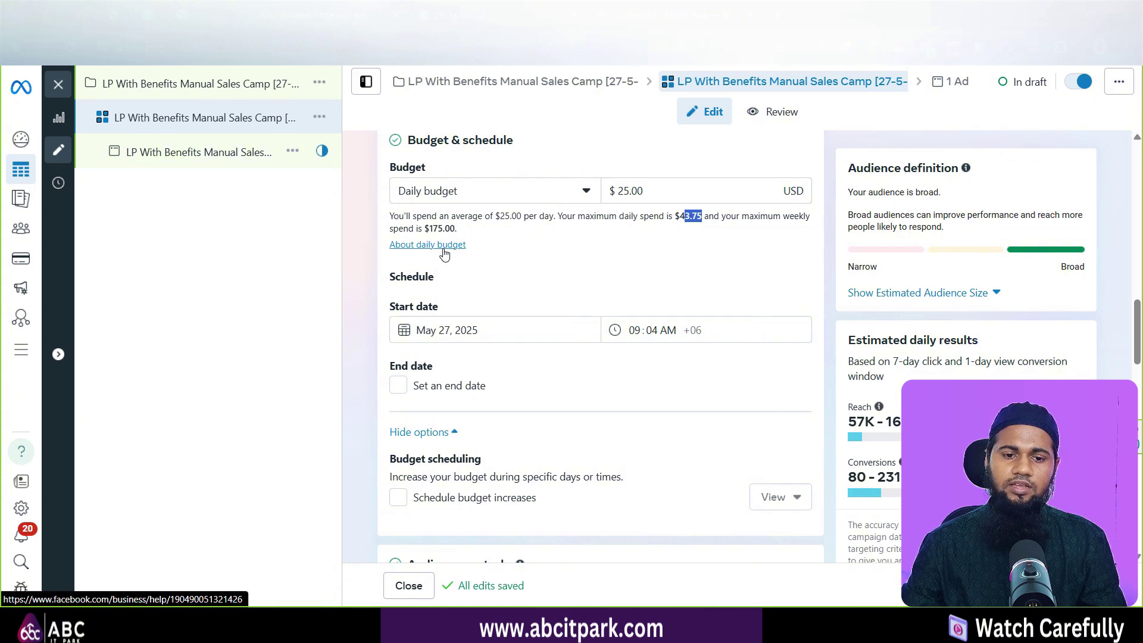
# Review the ad set's audience controls and Advantage+ audience, then recheck its dataset, conversion event, budget and start date.
pyautogui.scroll(-1, 662, 241)
pyautogui.scroll(-3, 663, 241)
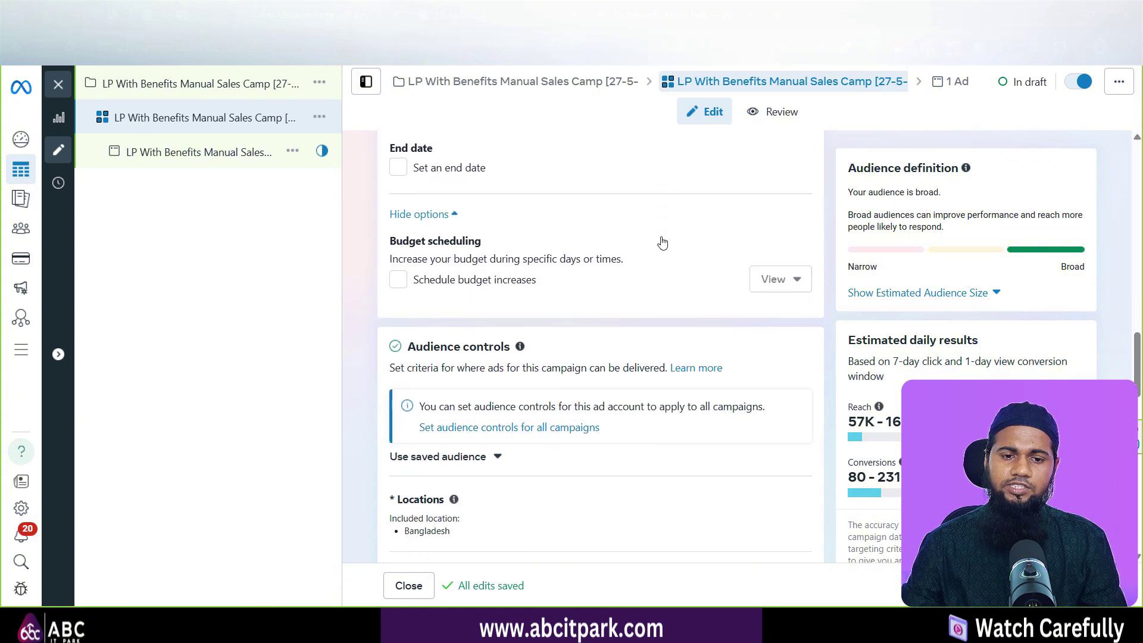
pyautogui.scroll(-1, 663, 241)
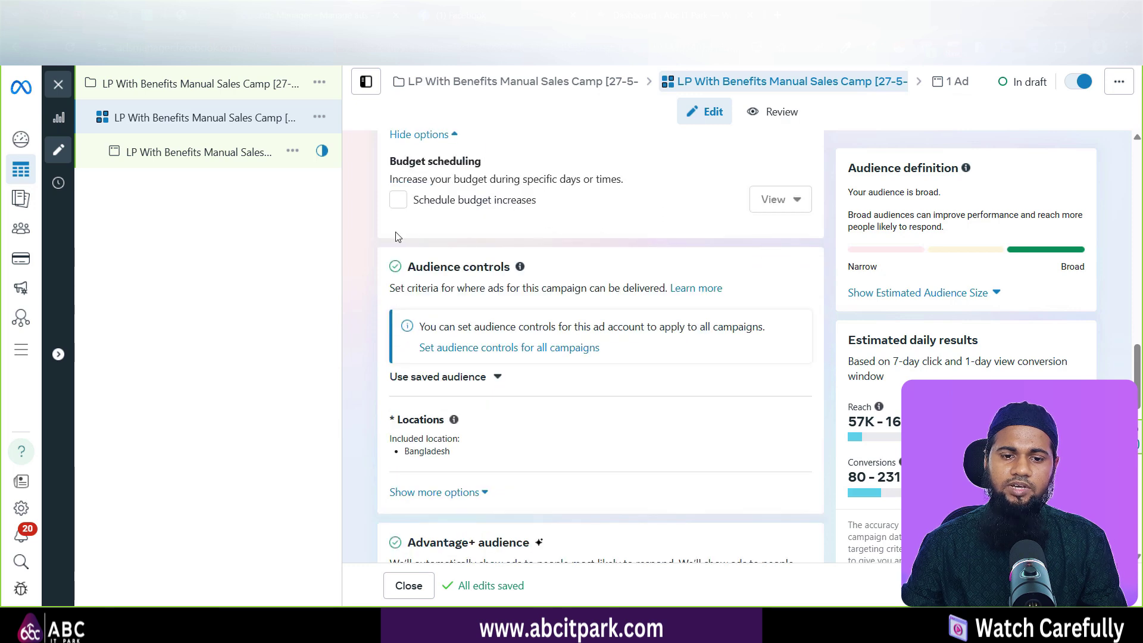
pyautogui.scroll(-5, 574, 248)
pyautogui.scroll(2, 519, 225)
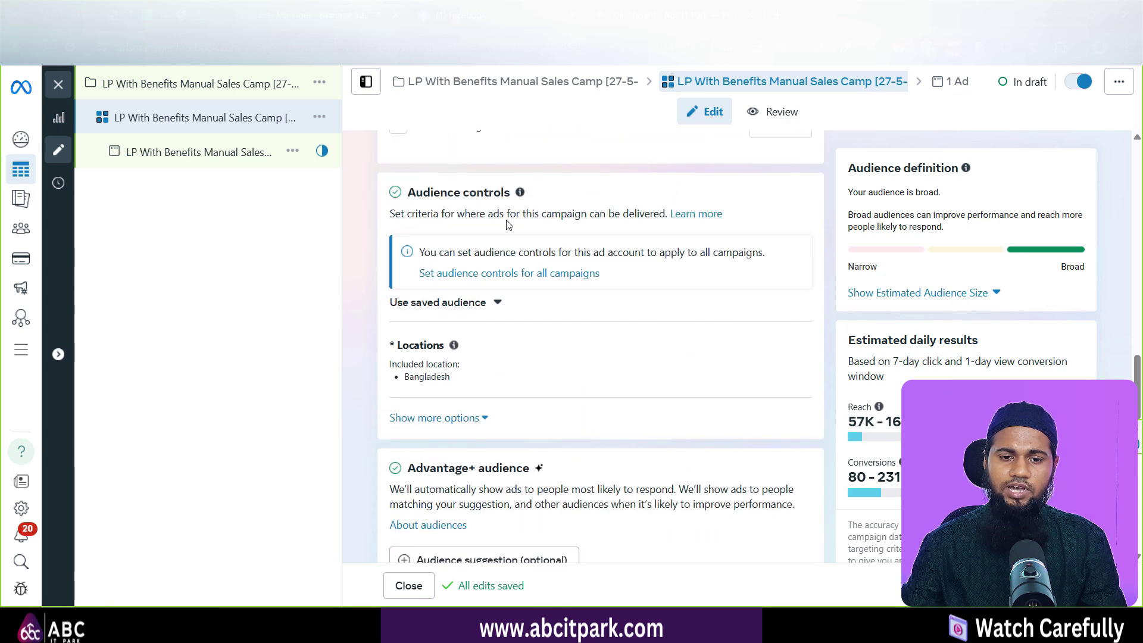
pyautogui.scroll(-3, 507, 224)
pyautogui.scroll(18, 507, 225)
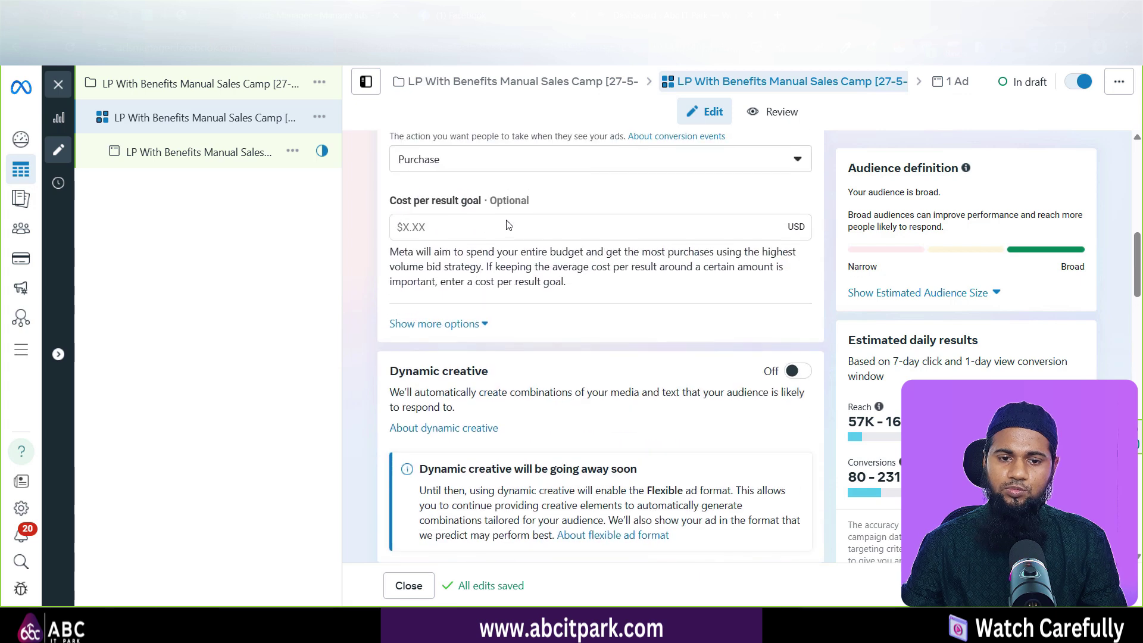
pyautogui.scroll(5, 507, 224)
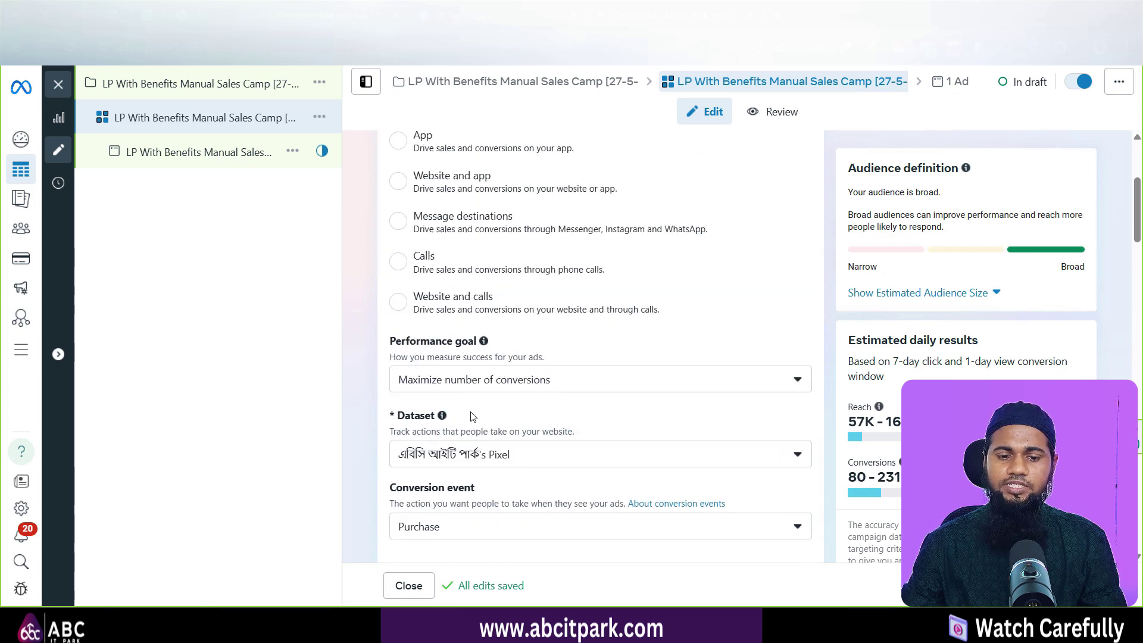
pyautogui.scroll(-2, 472, 416)
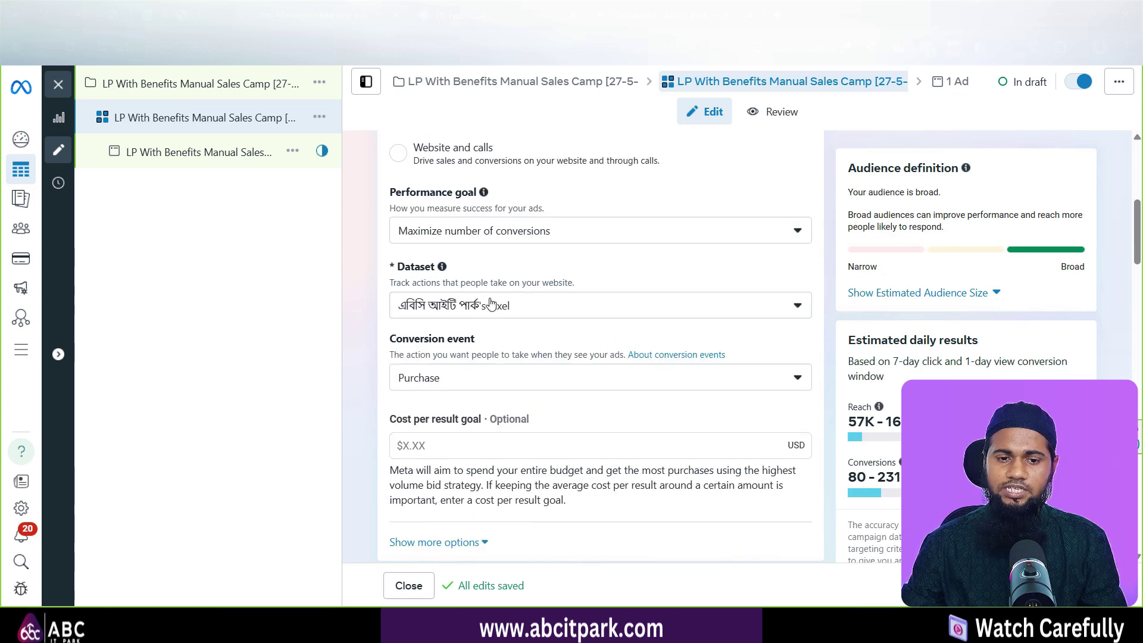
pyautogui.scroll(-2, 510, 306)
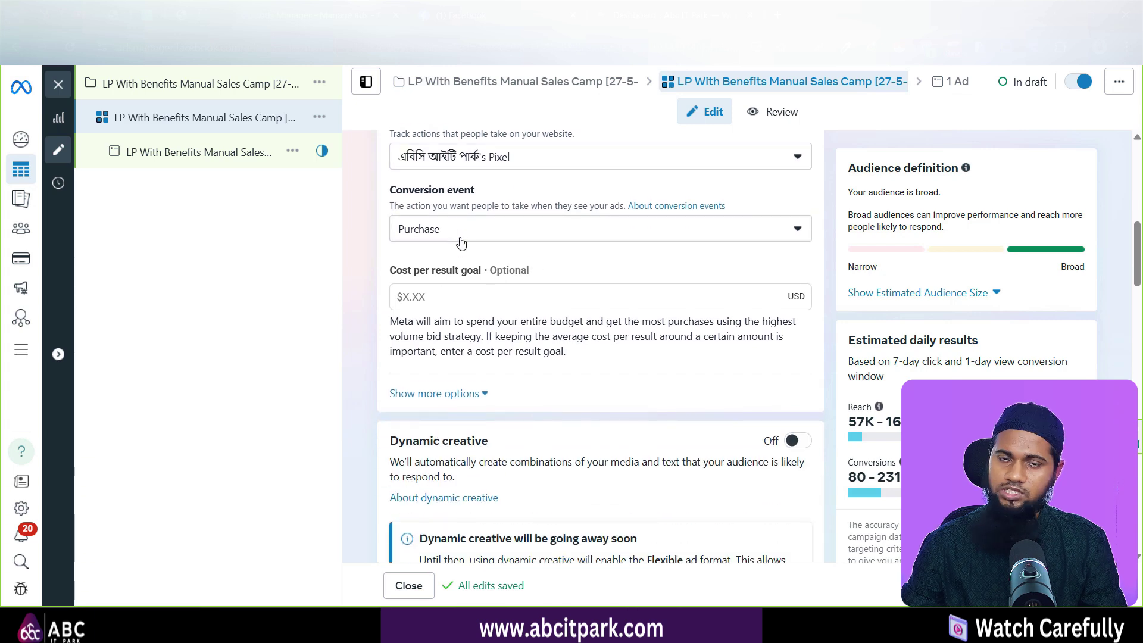
pyautogui.scroll(-11, 460, 243)
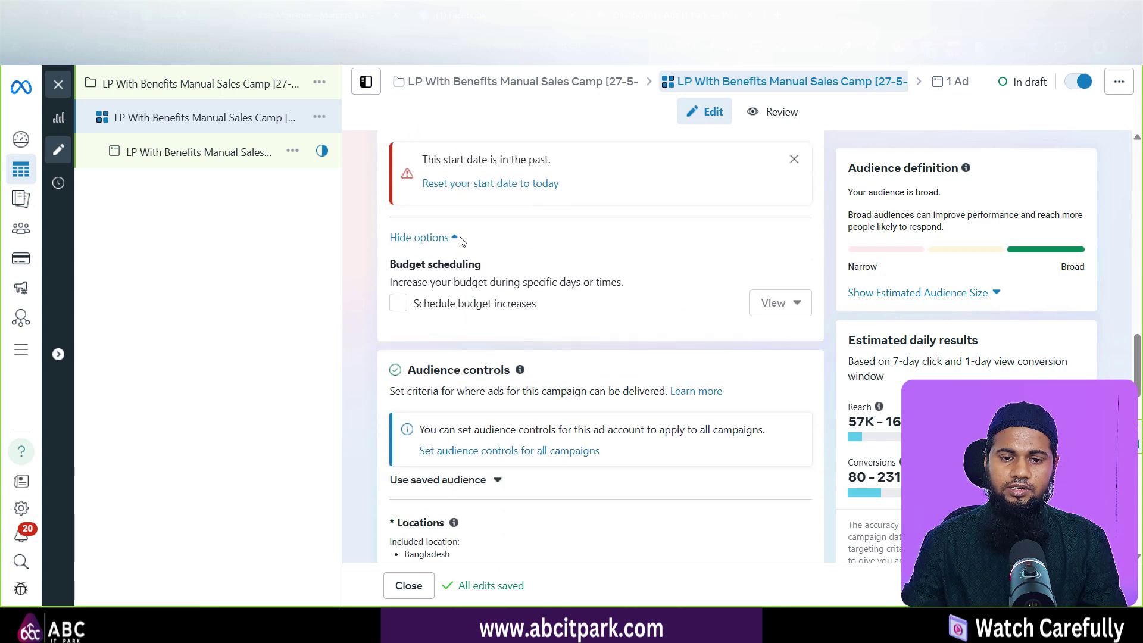
pyautogui.scroll(5, 458, 240)
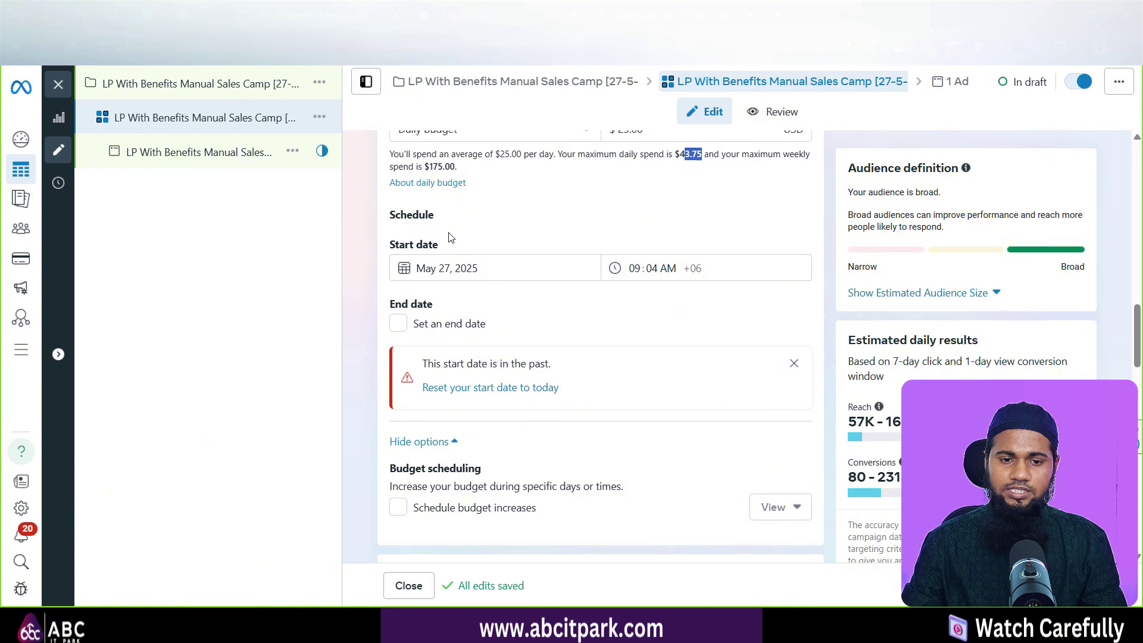
pyautogui.scroll(1, 449, 236)
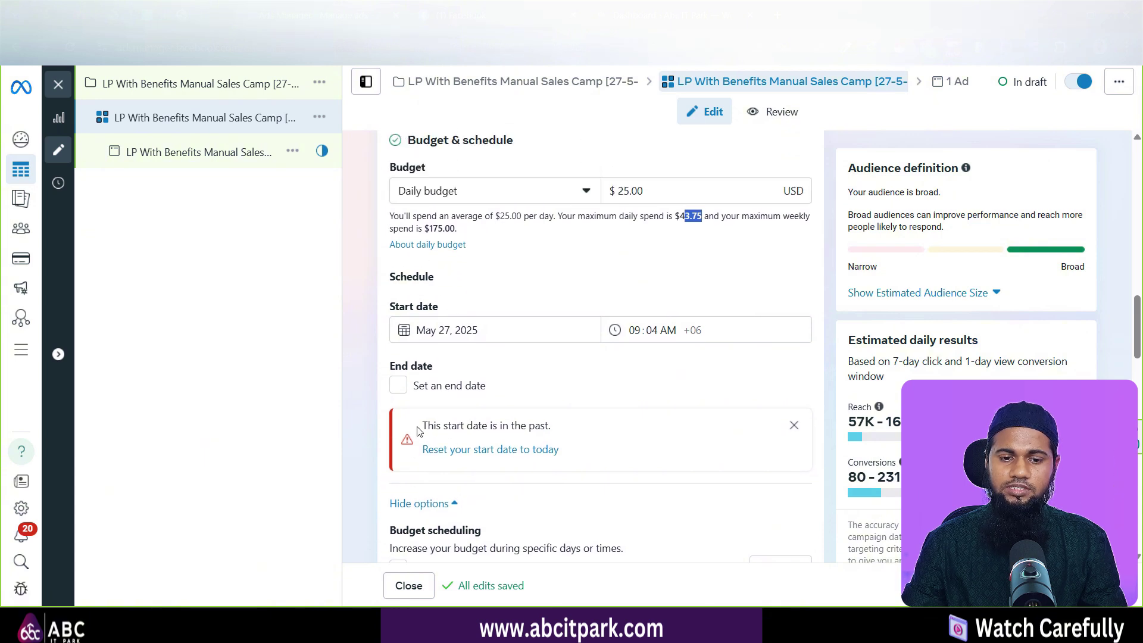
# Reset the ad set's start date to today and expand the additional audience control options.
pyautogui.moveTo(419, 430); pyautogui.dragTo(556, 430)
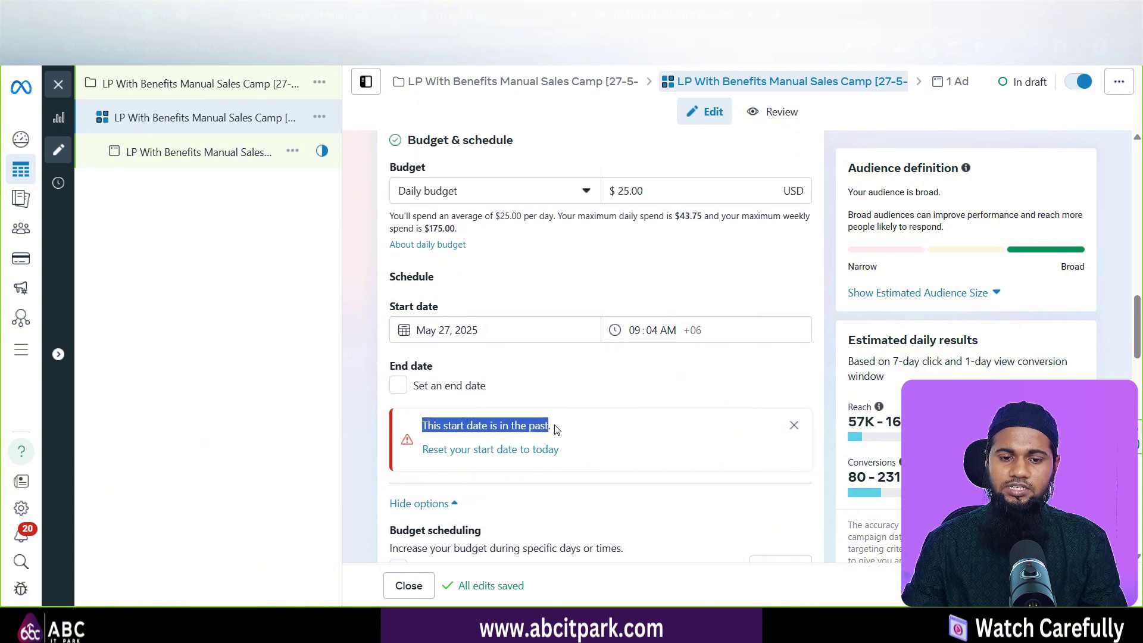
pyautogui.click(505, 450)
pyautogui.scroll(-2, 590, 364)
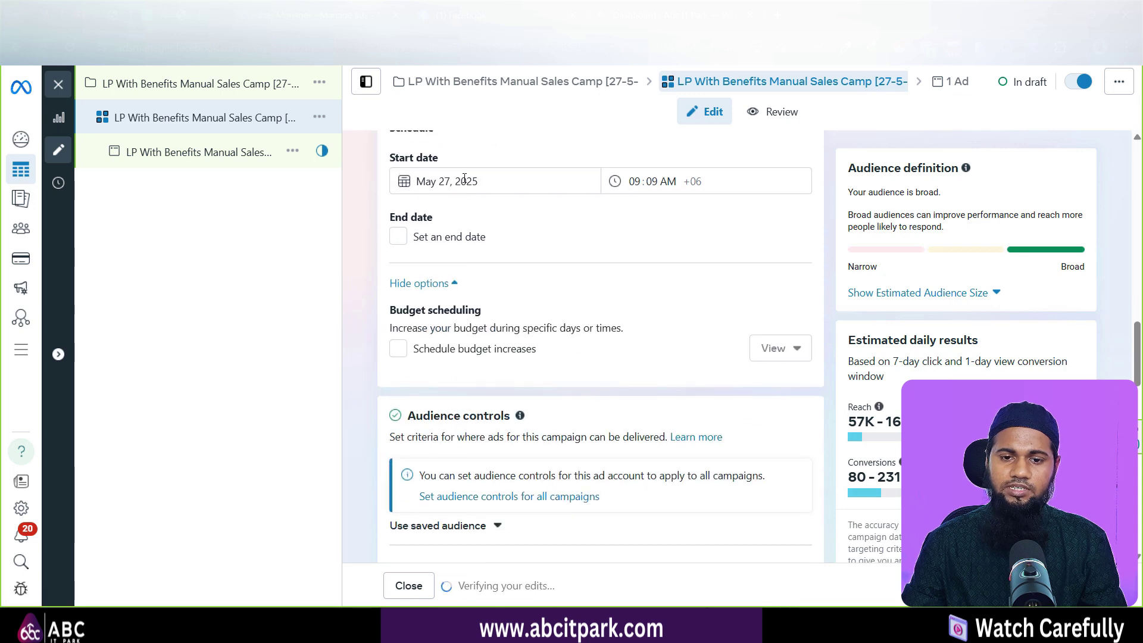
pyautogui.scroll(-6, 599, 273)
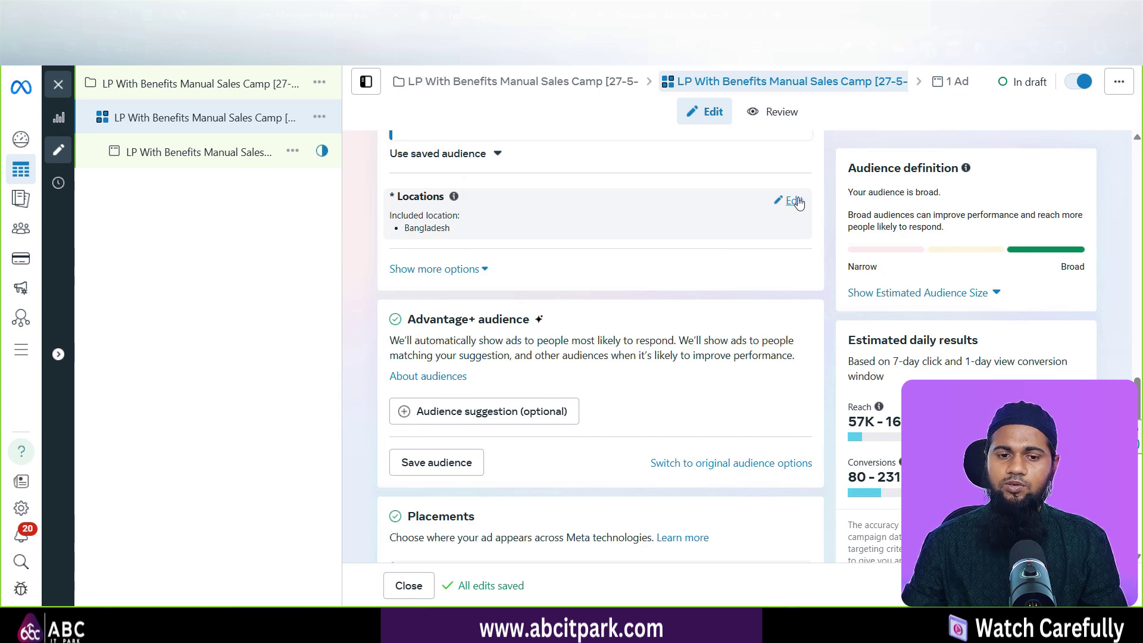
pyautogui.click(482, 269)
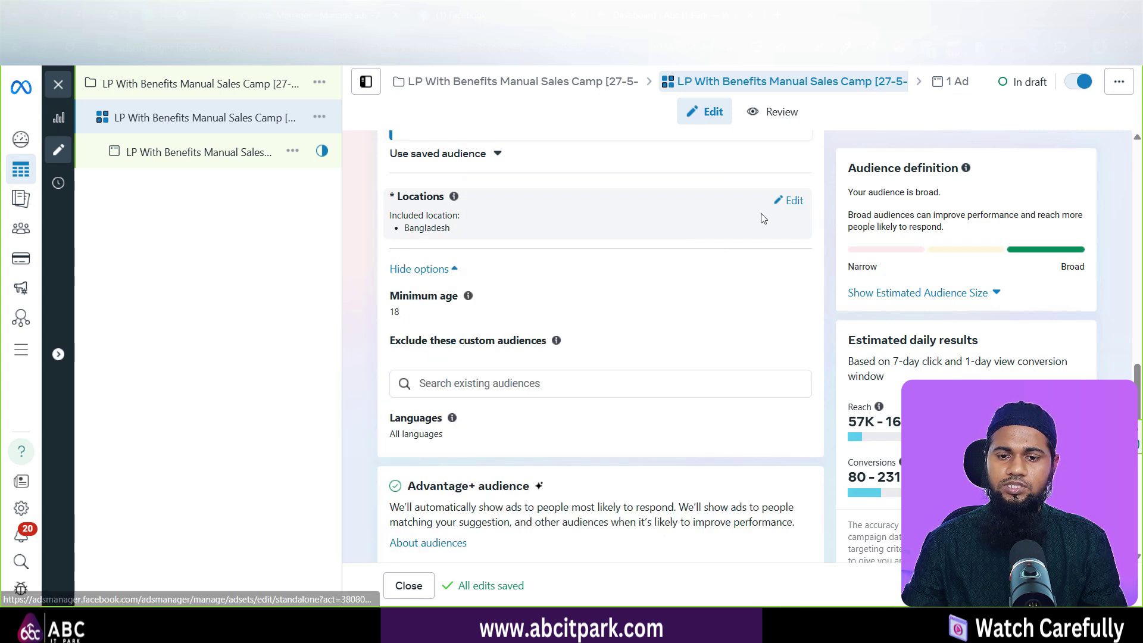
# Change the ad set's included location to the city of Dhaka, Dhaka Division, and check its radius options.
pyautogui.click(792, 201)
pyautogui.click(507, 316)
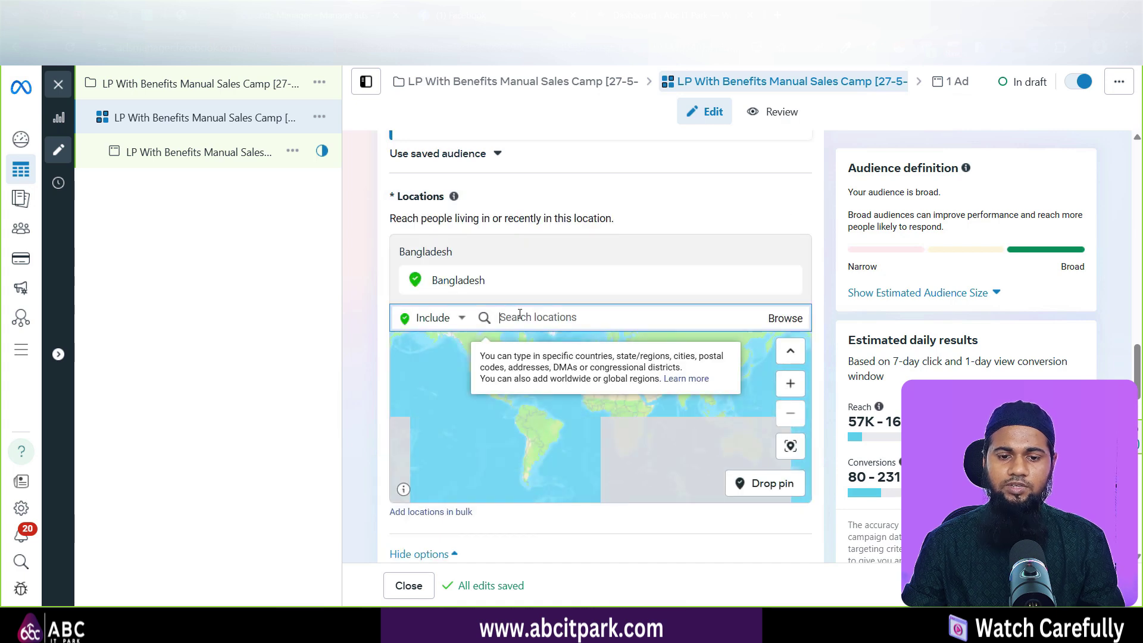
pyautogui.write('Dhaka')
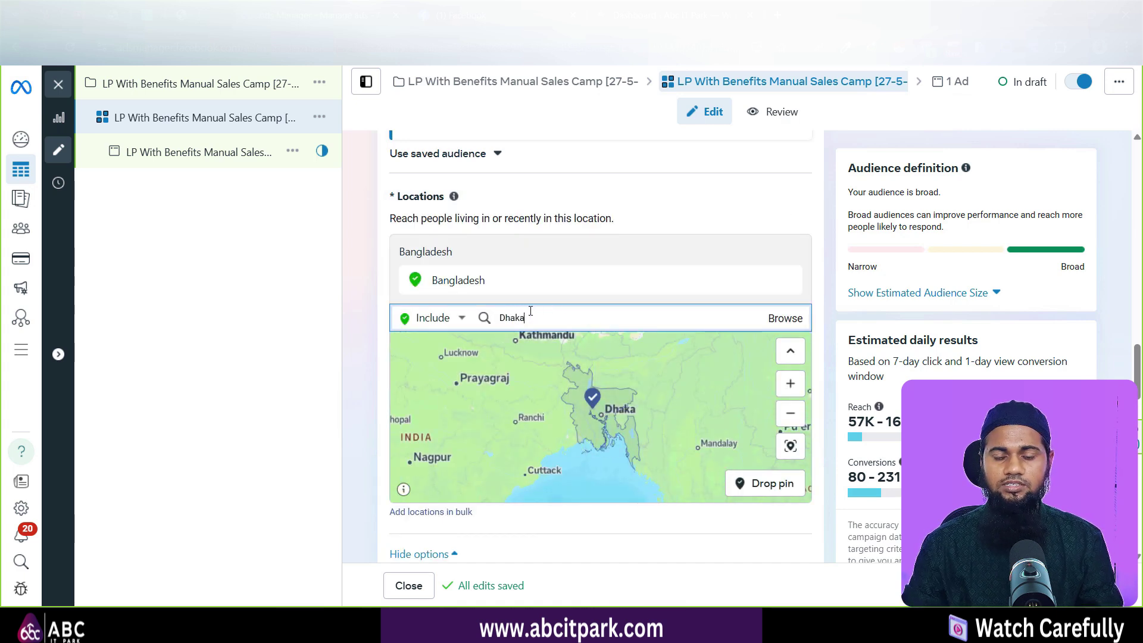
pyautogui.click(529, 347)
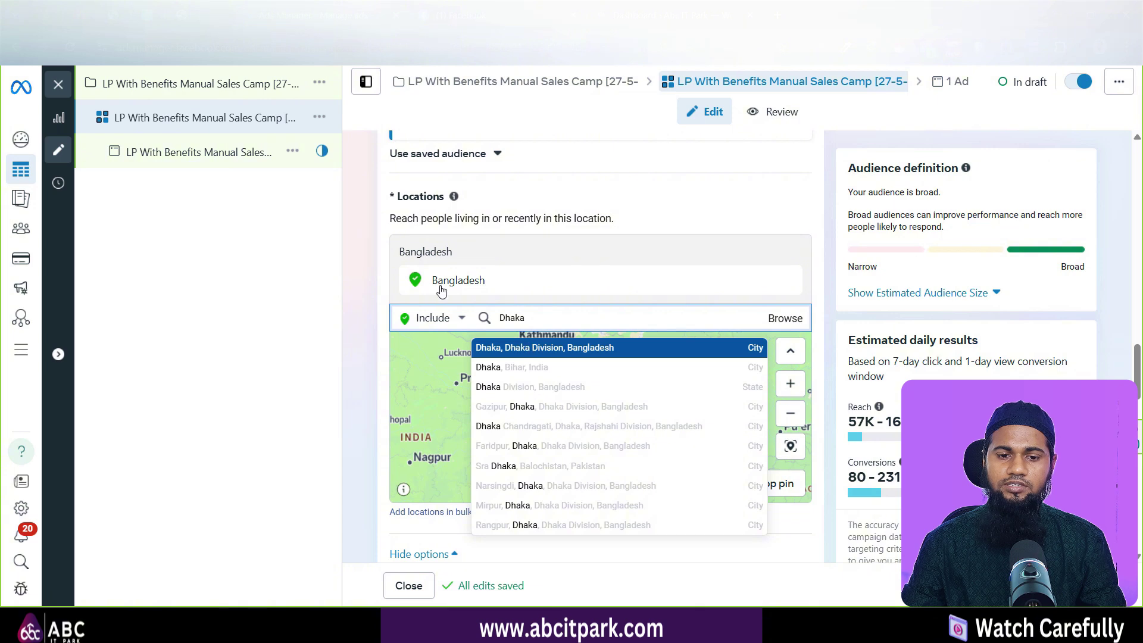
pyautogui.click(595, 282)
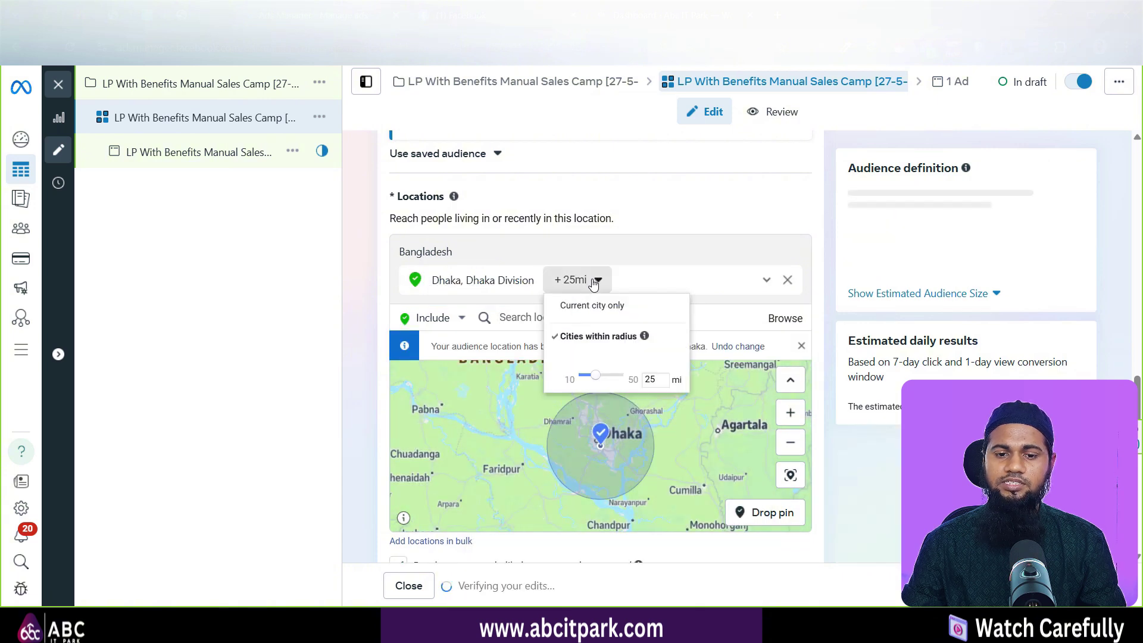
pyautogui.click(506, 310)
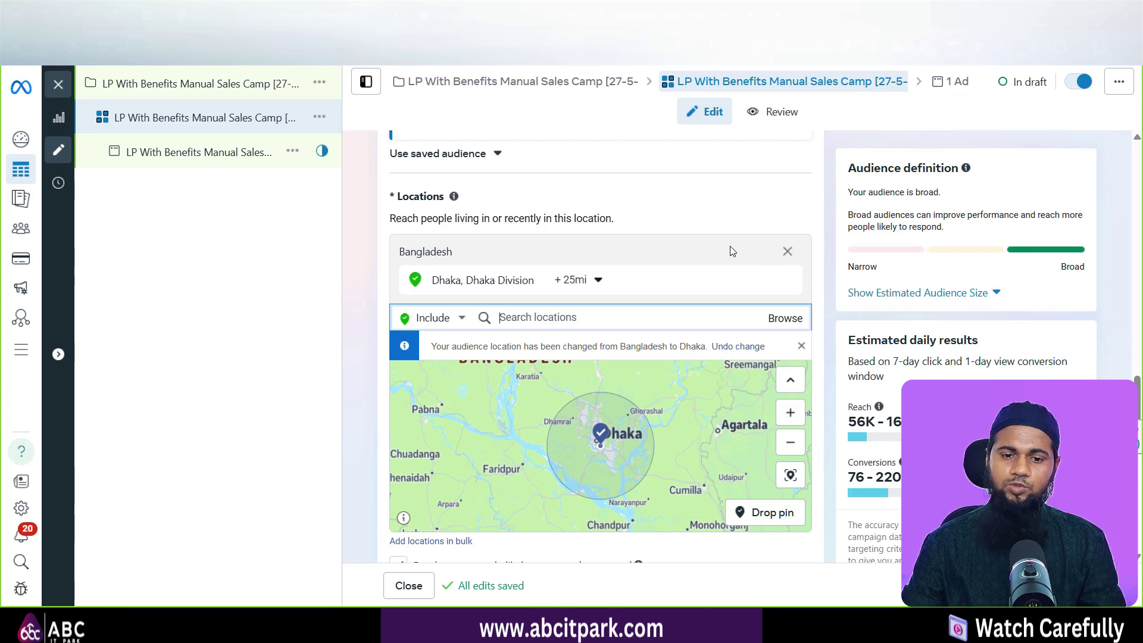
# Remove Dhaka from the ad set's locations and include the whole country of Bangladesh.
pyautogui.click(786, 253)
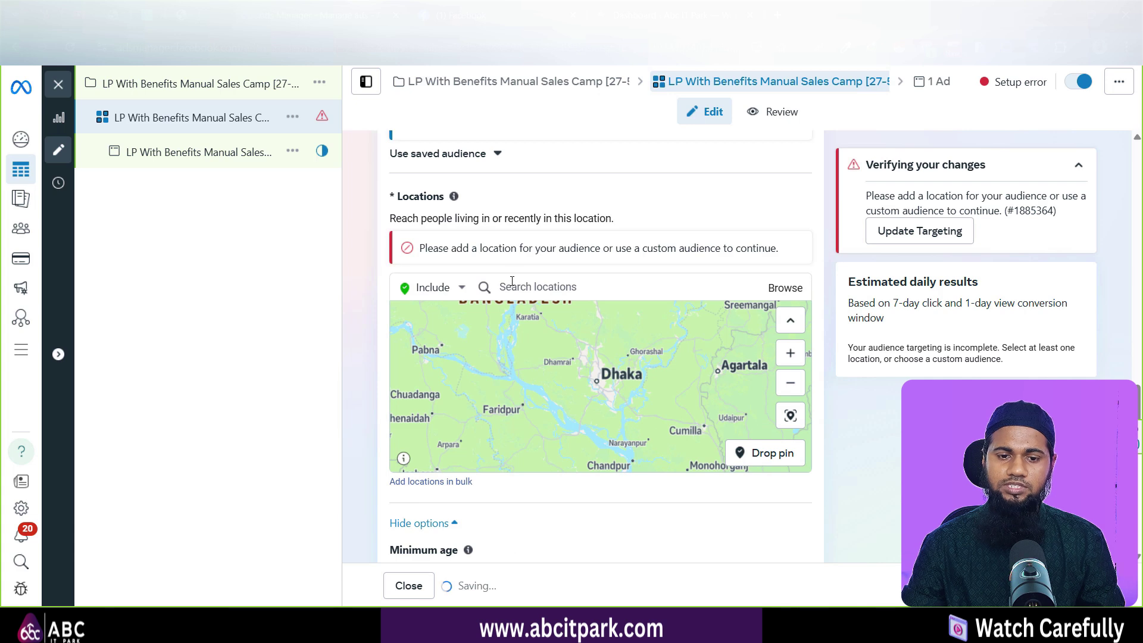
pyautogui.click(512, 284)
pyautogui.write('B')
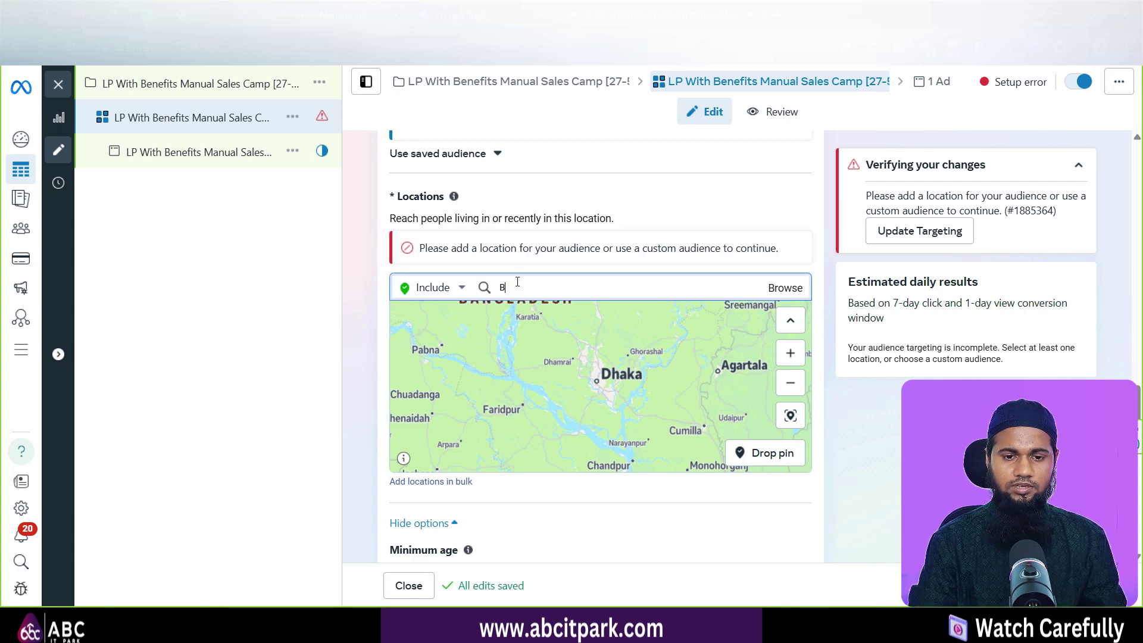
pyautogui.write('a')
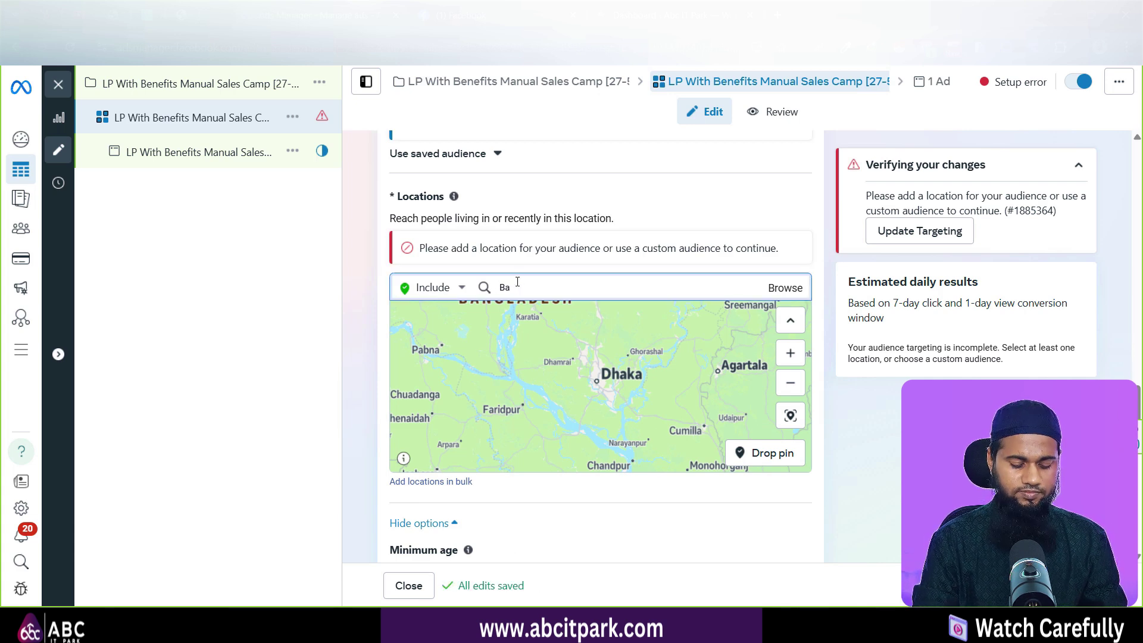
pyautogui.write('ngla')
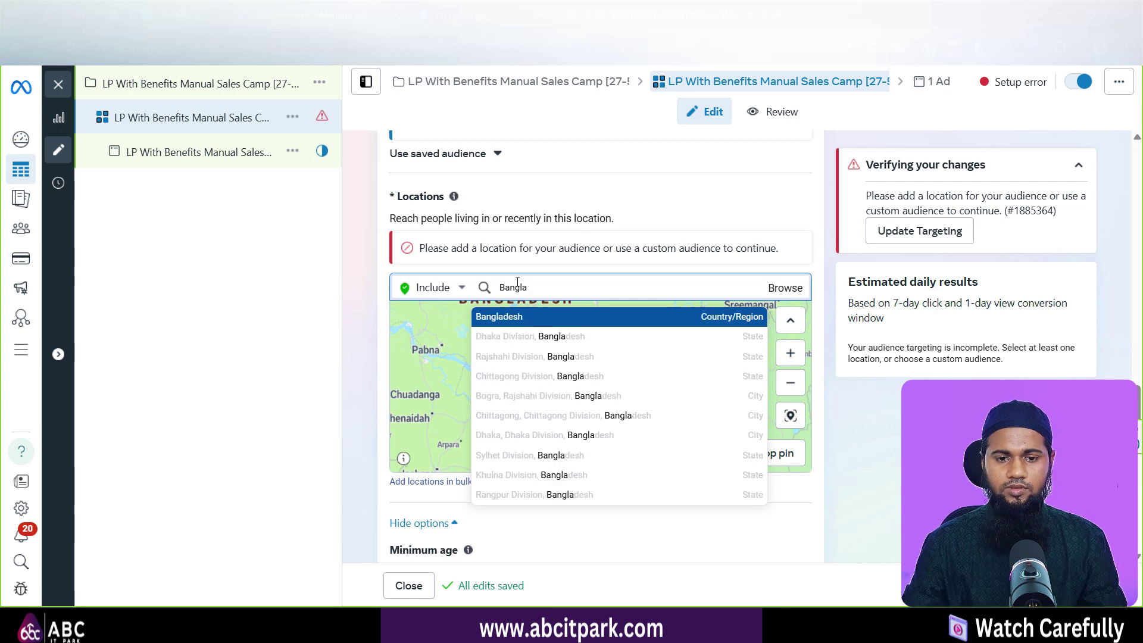
pyautogui.press('Return')
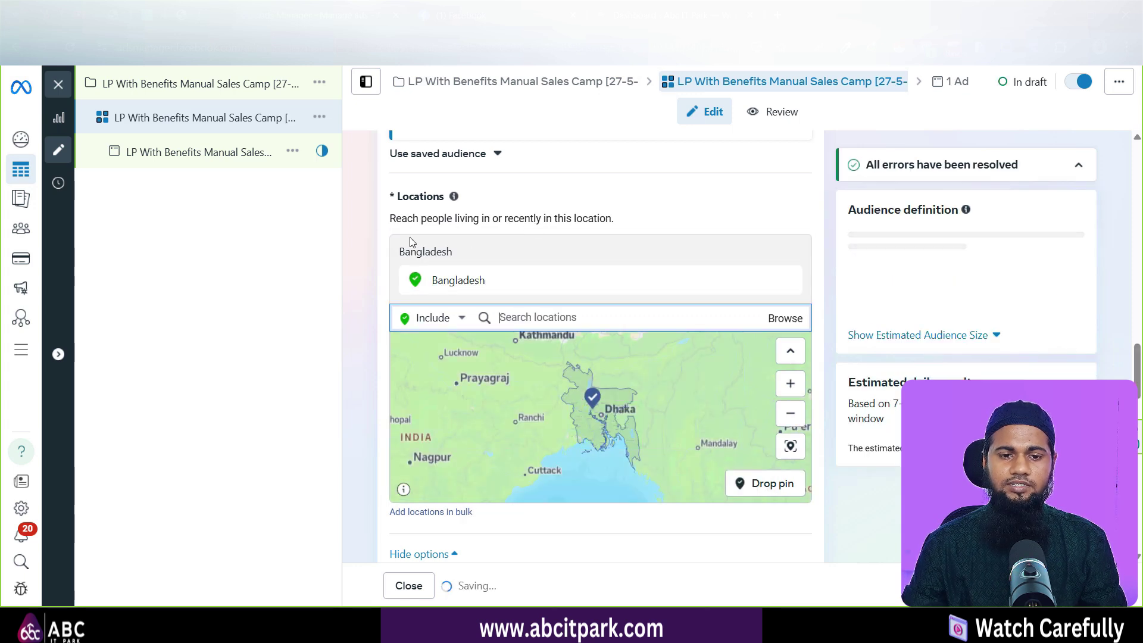
# Set the minimum age in the ad set's audience controls to 23.
pyautogui.scroll(-3, 396, 253)
pyautogui.scroll(-1, 454, 429)
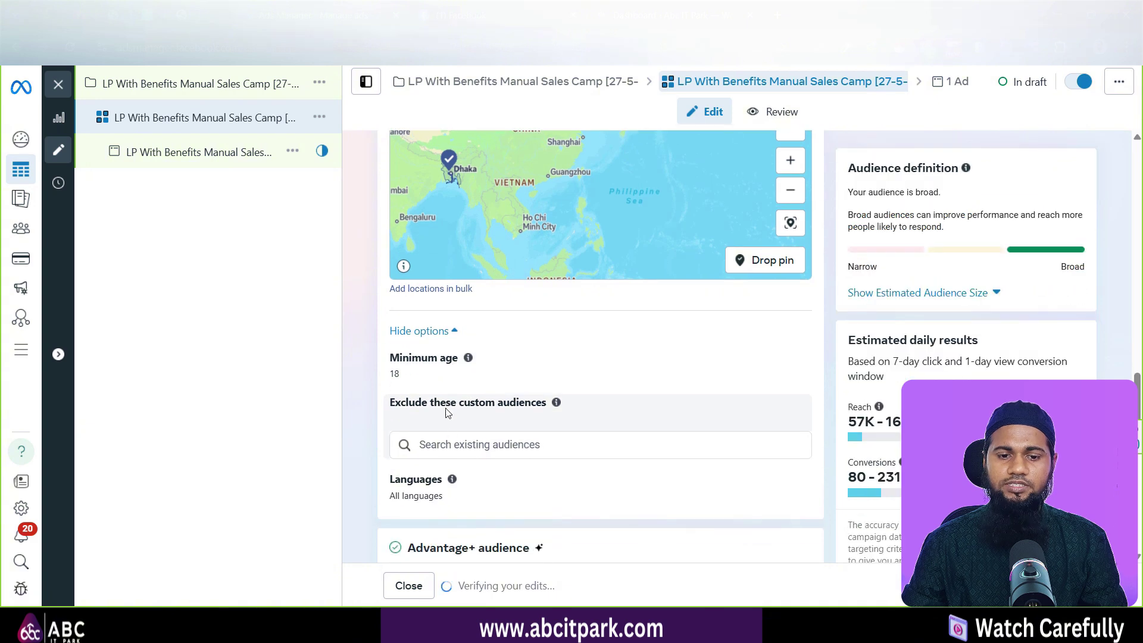
pyautogui.scroll(-1, 421, 314)
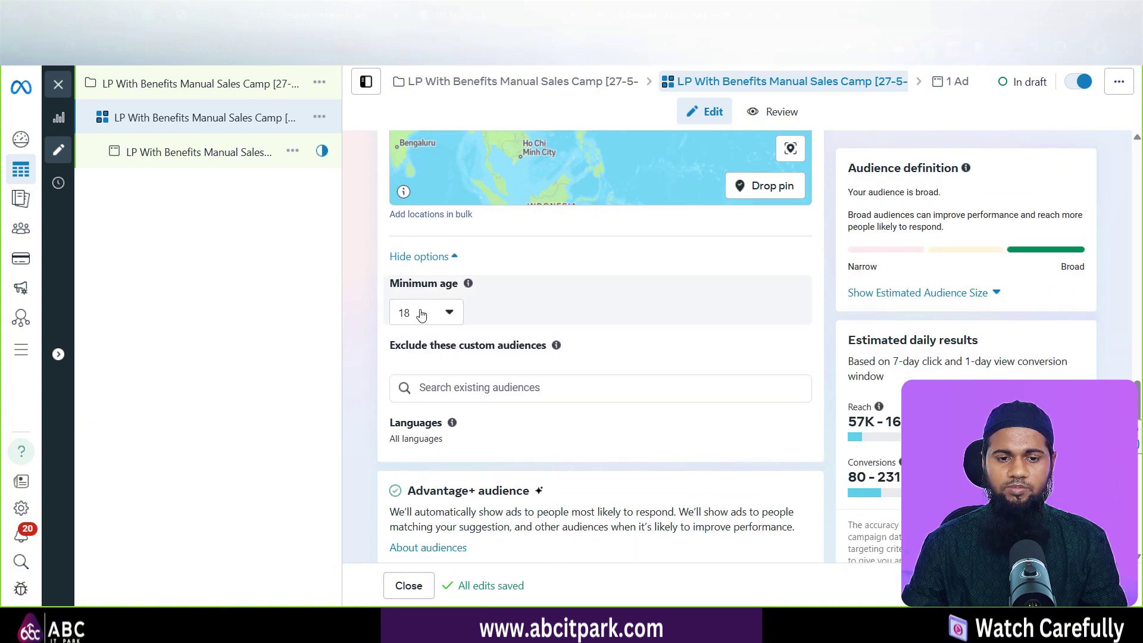
pyautogui.click(421, 313)
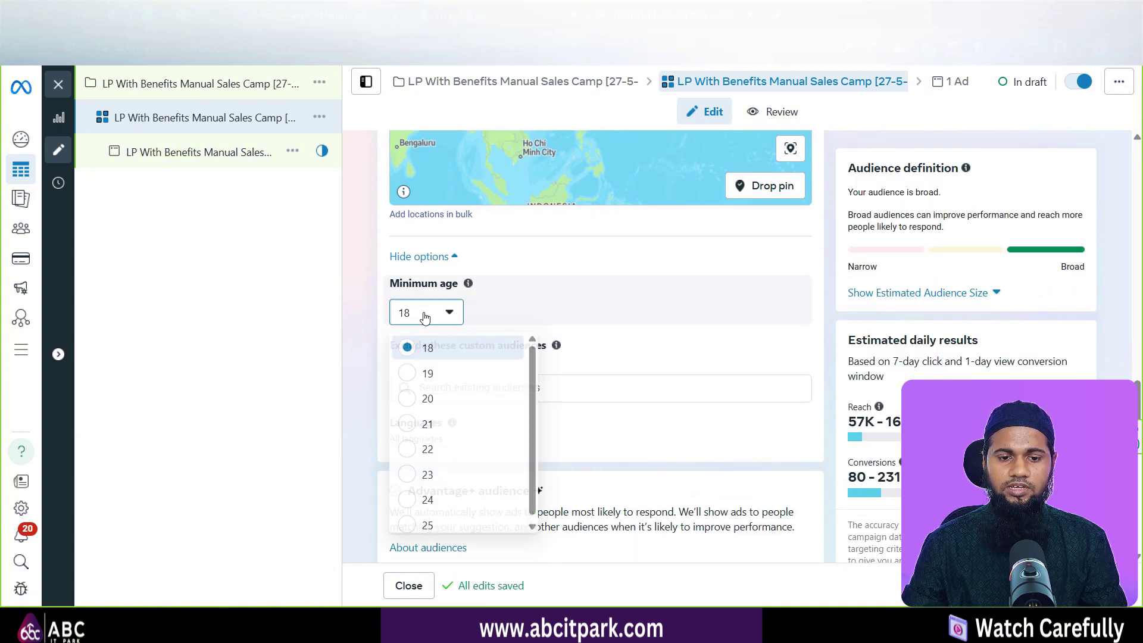
pyautogui.click(438, 471)
pyautogui.scroll(-2, 570, 283)
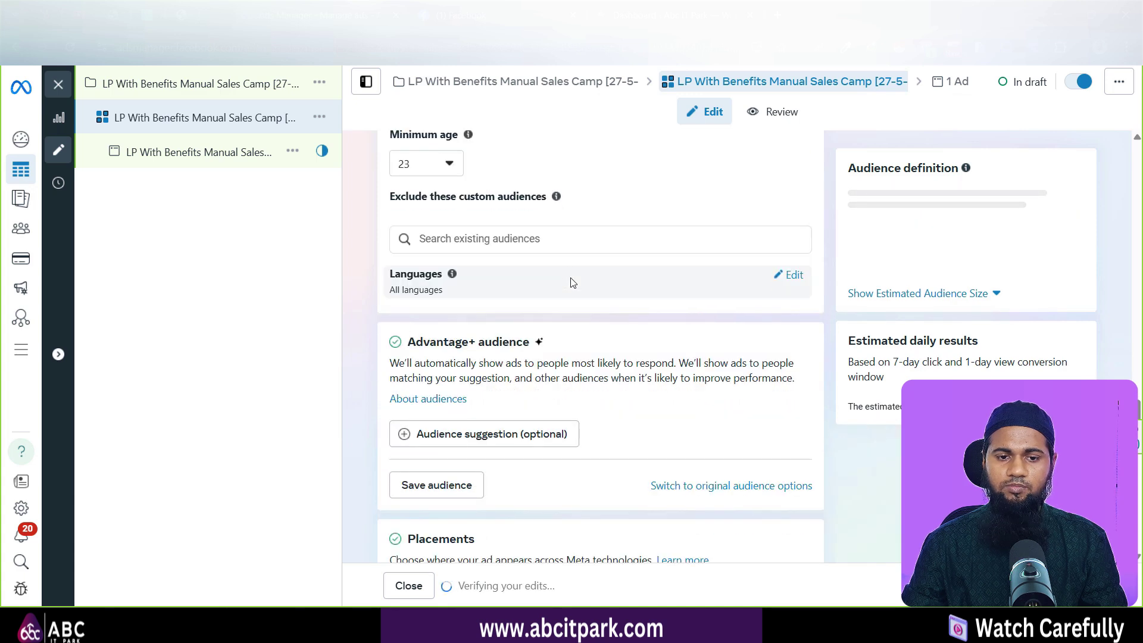
# Check the explanation of excluded custom audiences and expand the optional audience suggestion for the Advantage+ audience.
pyautogui.moveTo(555, 196)
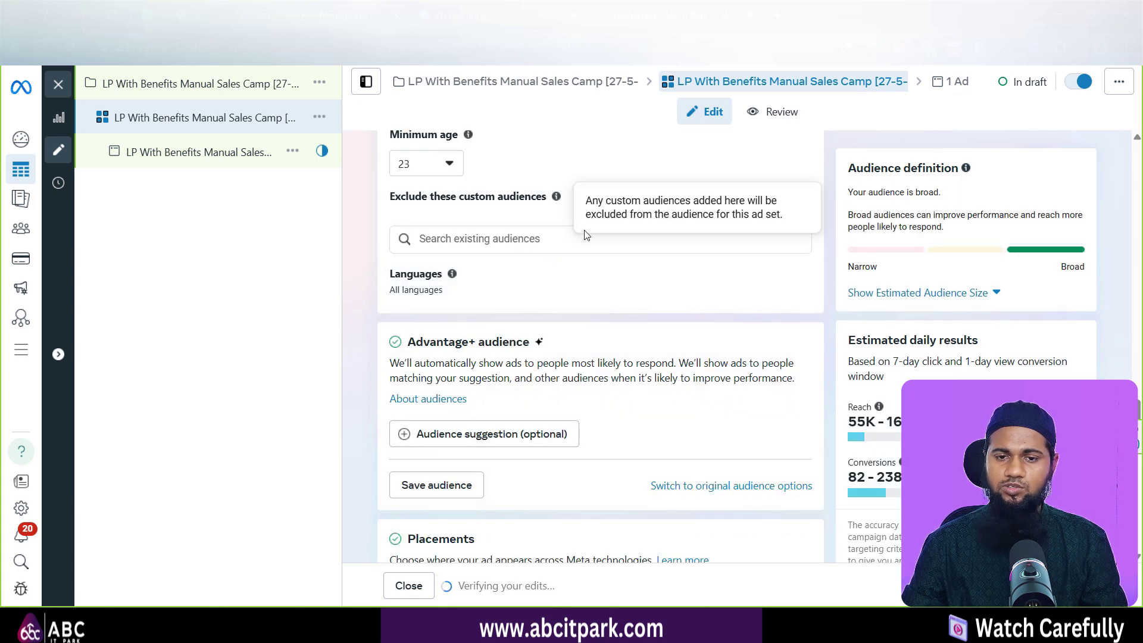
pyautogui.scroll(-3, 523, 234)
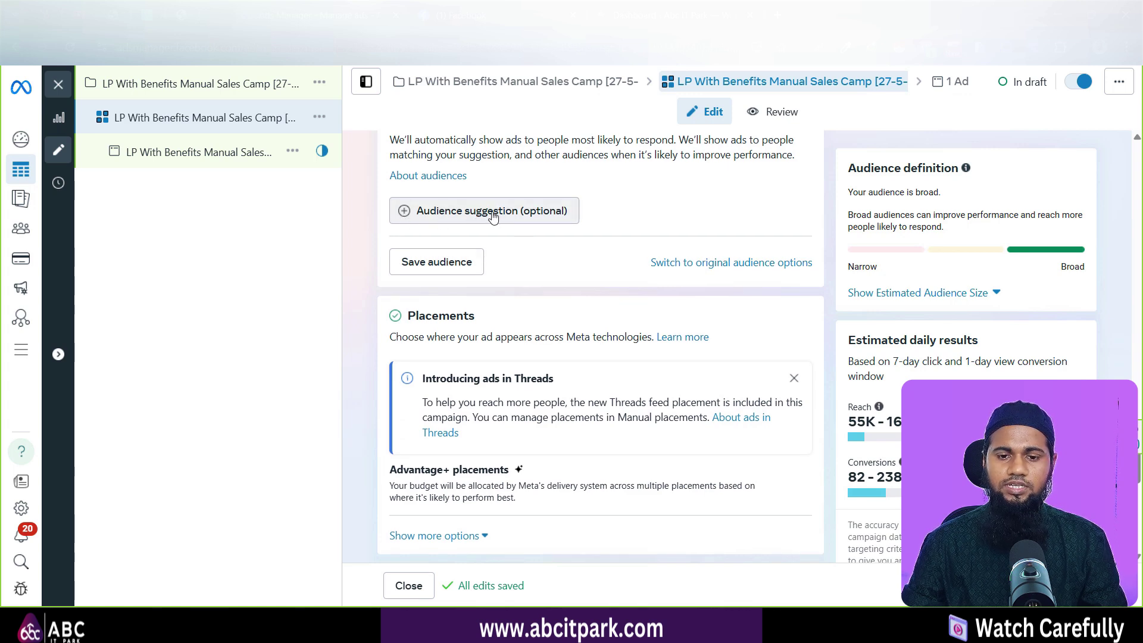
pyautogui.scroll(3, 483, 216)
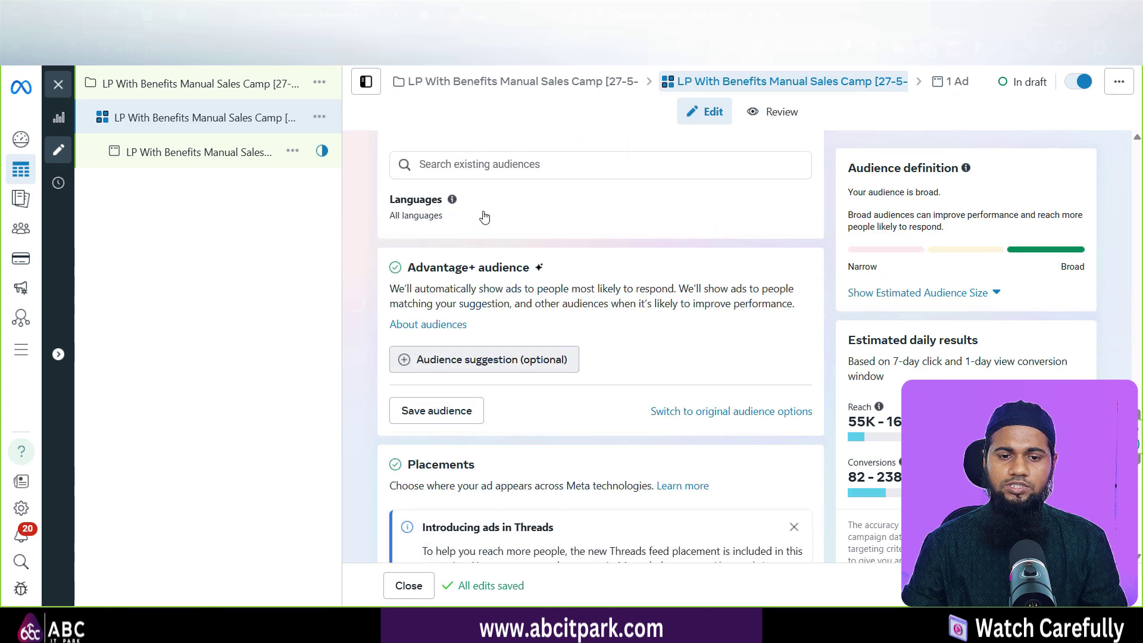
pyautogui.click(507, 360)
pyautogui.scroll(-1, 684, 253)
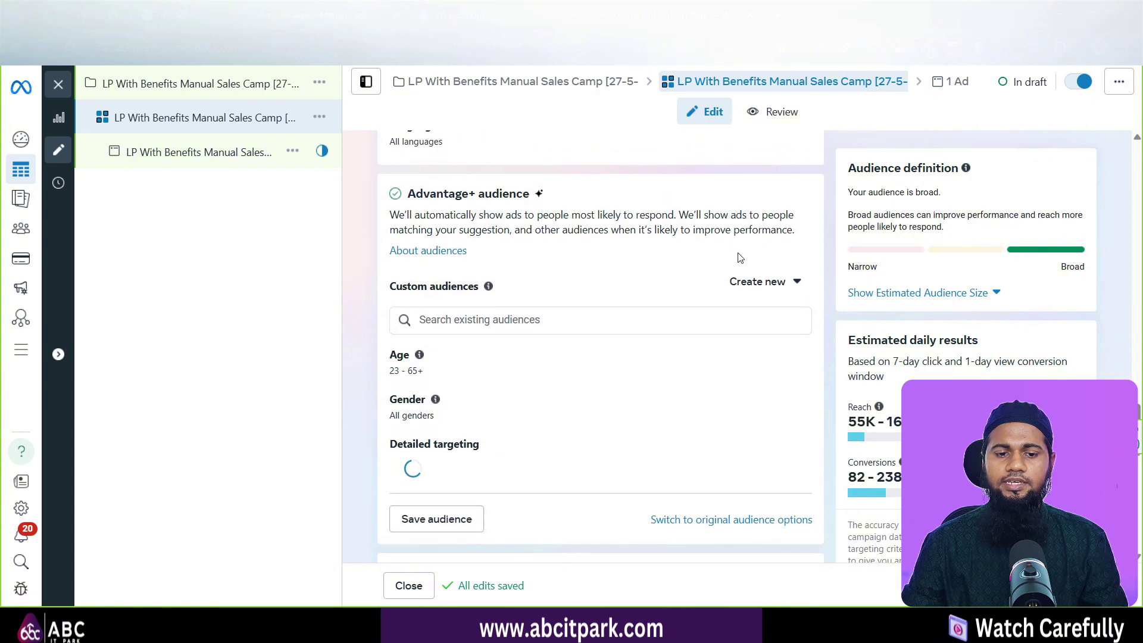
# Set the upper age limit of the Advantage+ audience suggestion to 45.
pyautogui.scroll(-1, 515, 338)
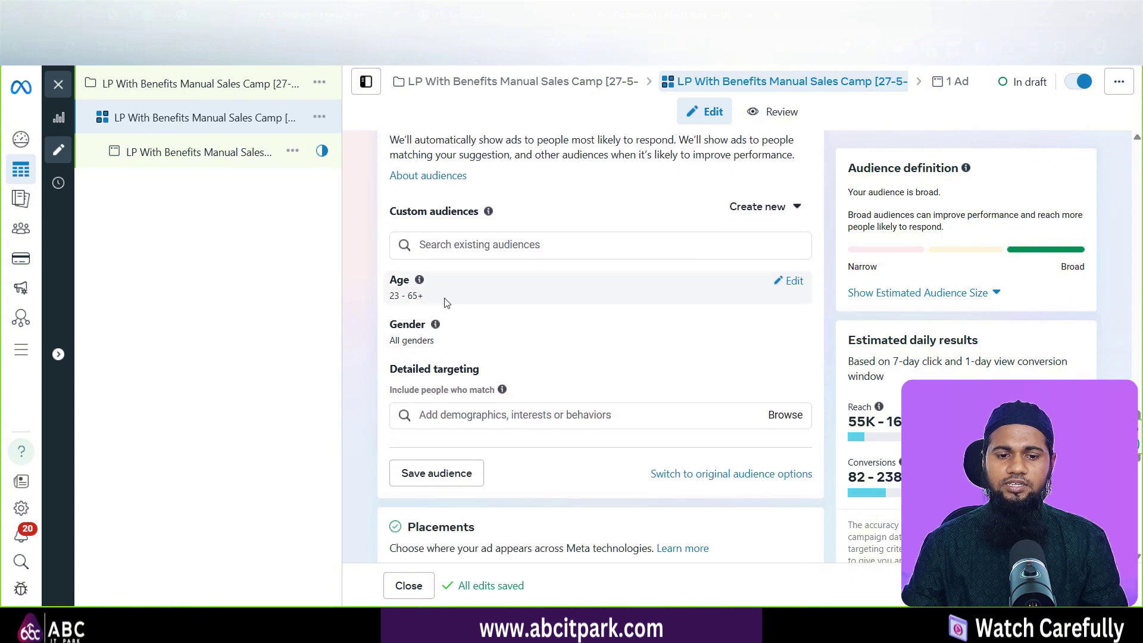
pyautogui.click(798, 287)
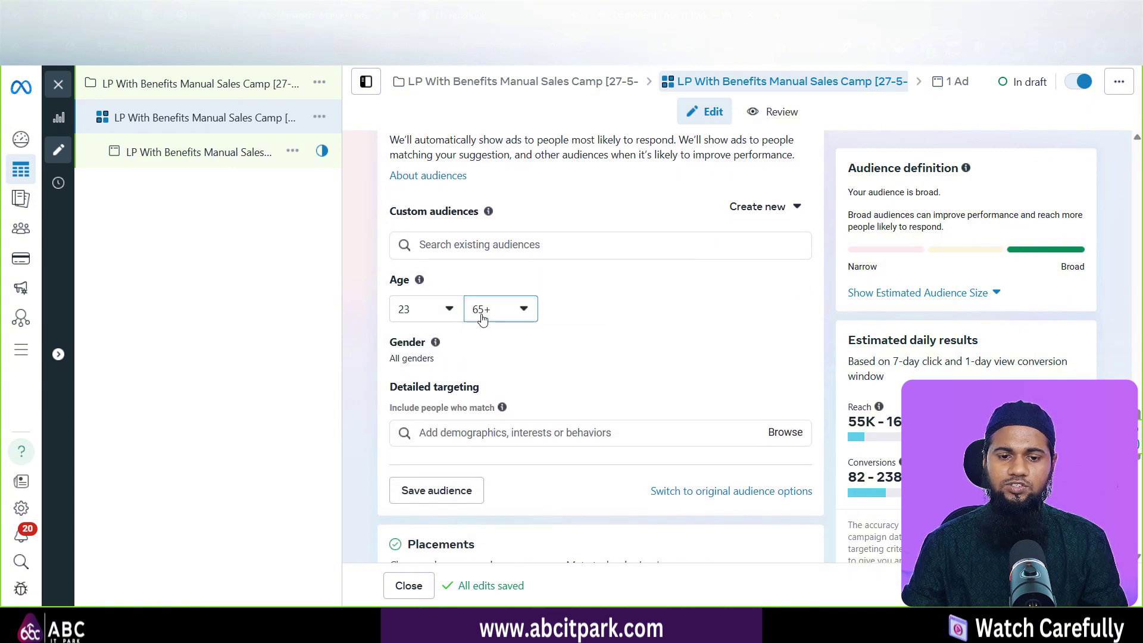
pyautogui.click(482, 314)
pyautogui.scroll(5, 499, 419)
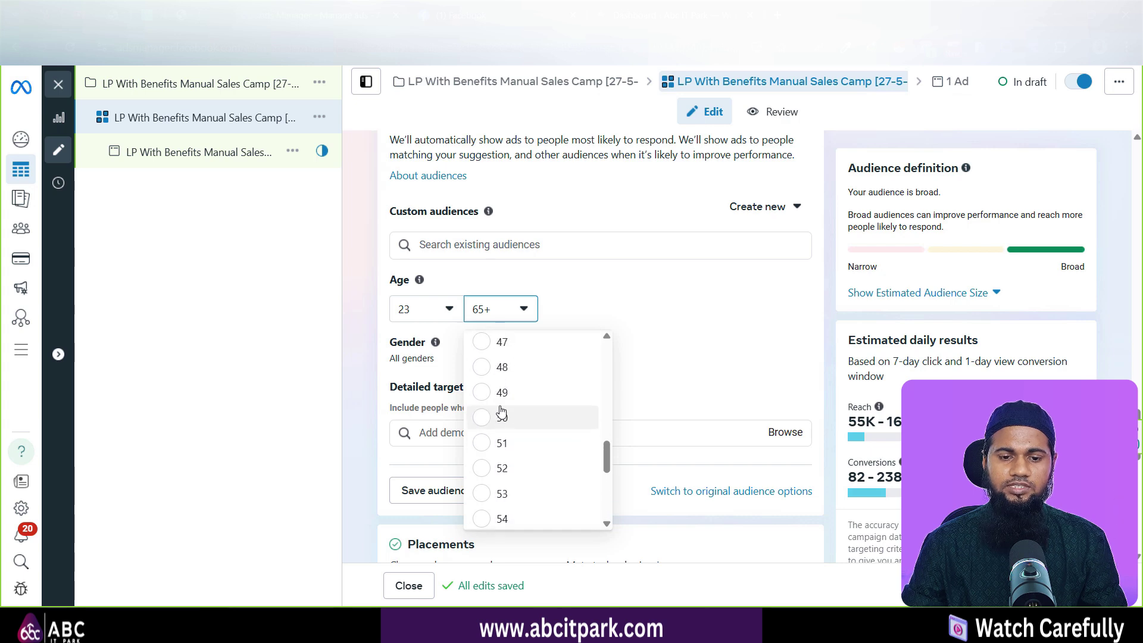
pyautogui.scroll(1, 506, 377)
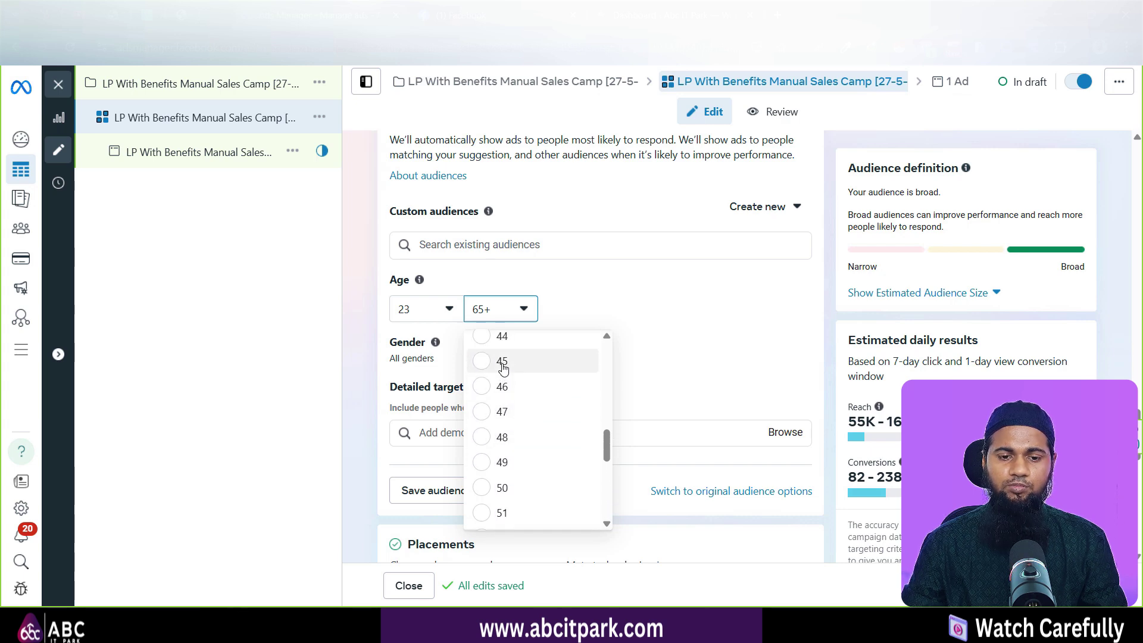
pyautogui.click(502, 360)
# Restrict the suggested audience's gender to Men.
pyautogui.scroll(-1, 595, 285)
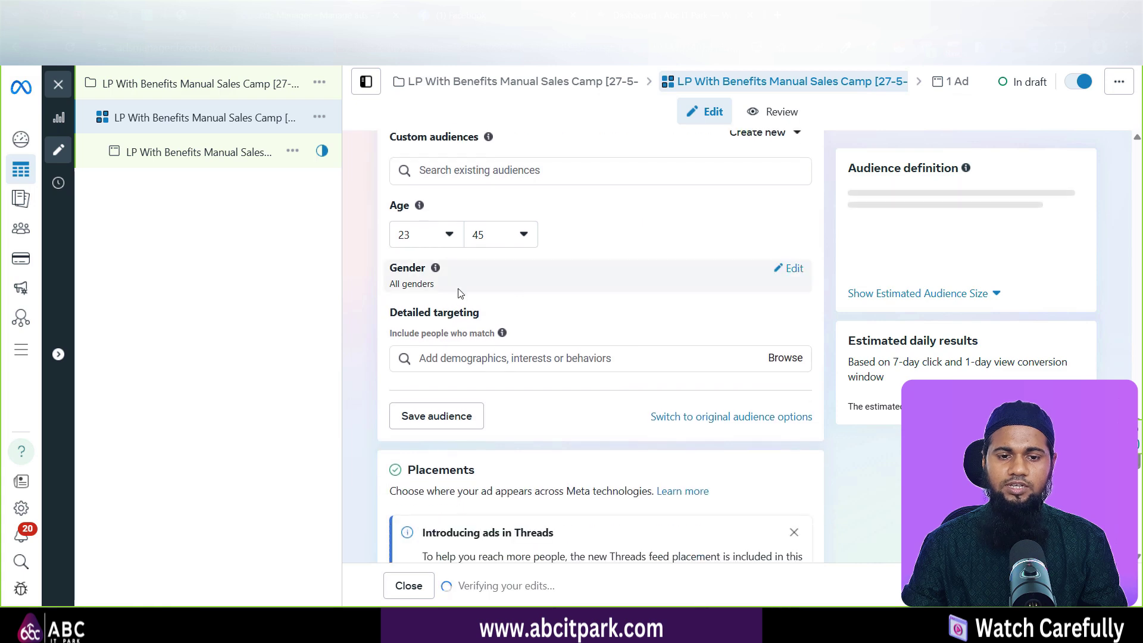
pyautogui.click(789, 270)
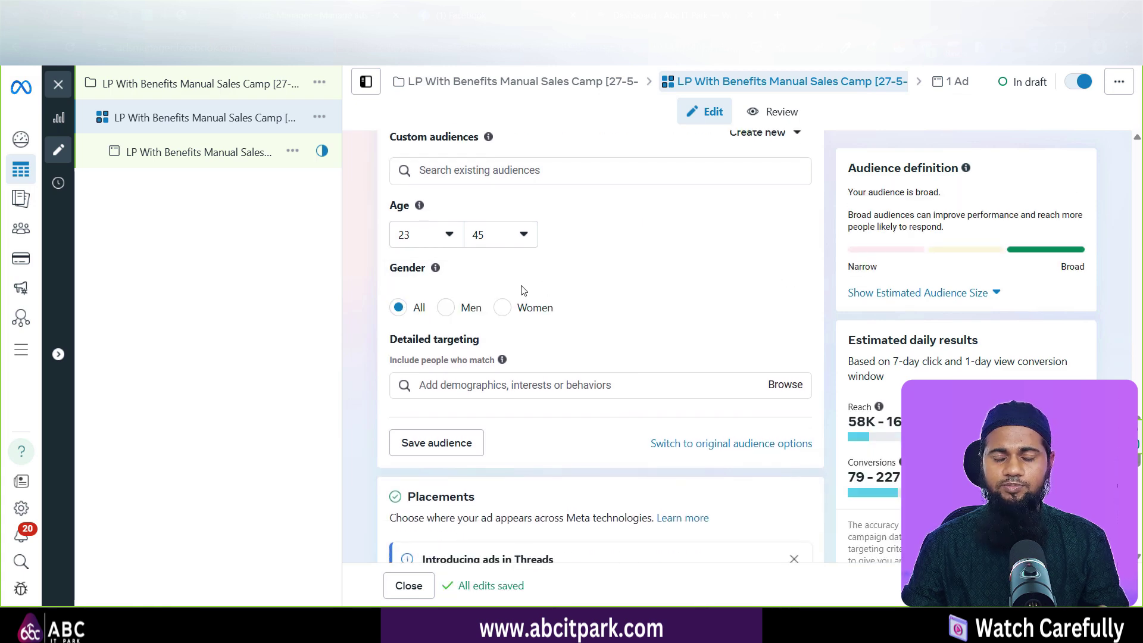
pyautogui.click(448, 308)
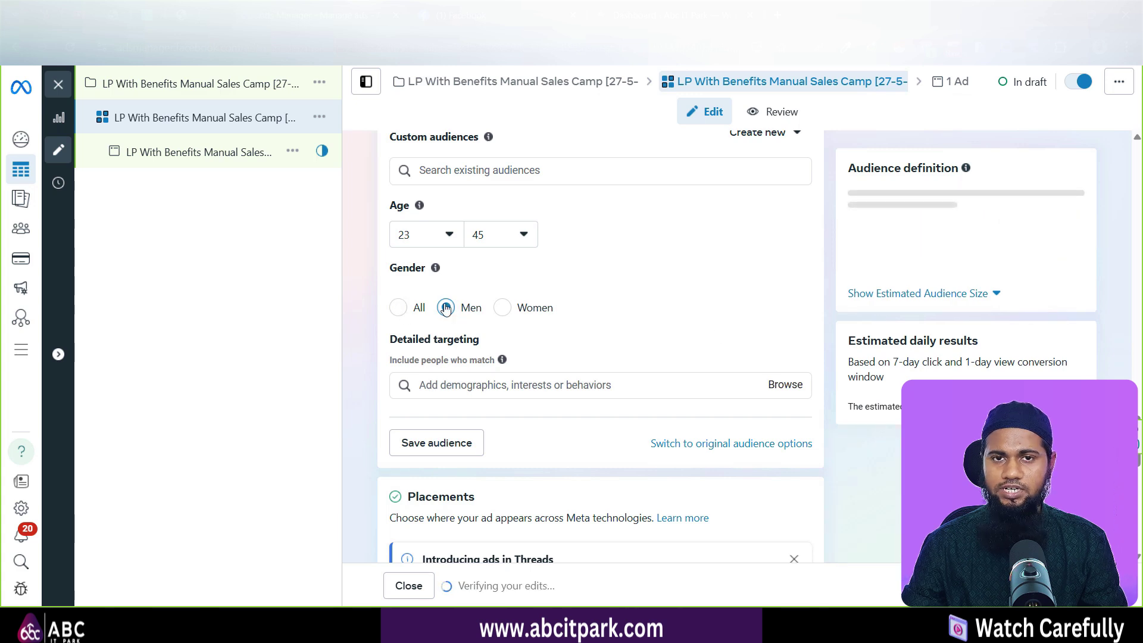
# Add the Digital marketing (marketing) interest to the suggested audience's detailed targeting.
pyautogui.scroll(-1, 476, 280)
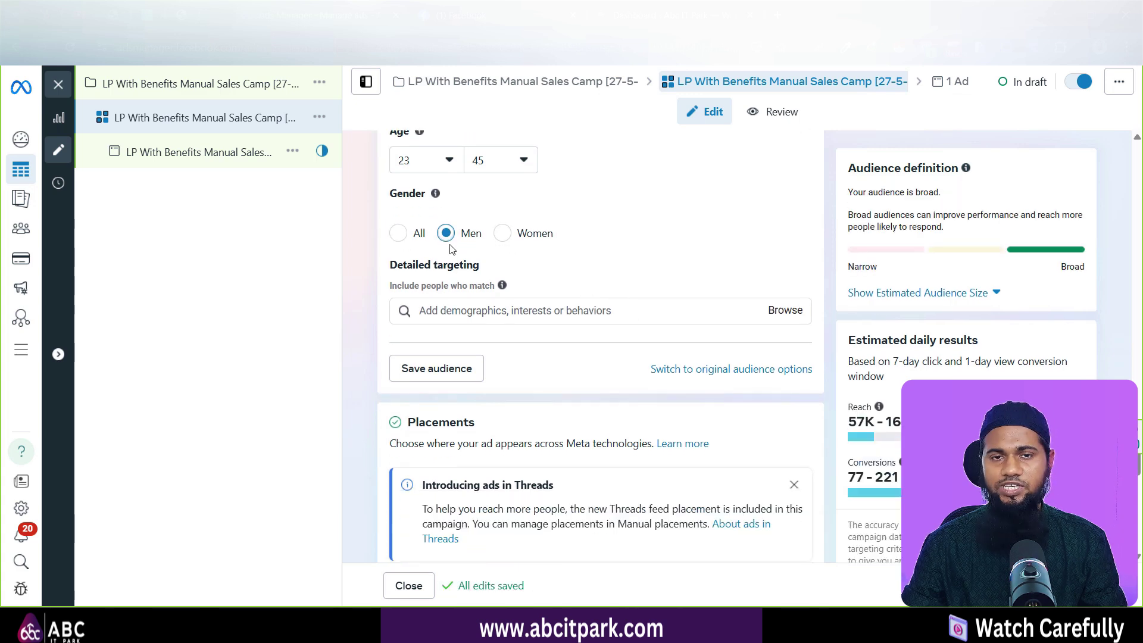
pyautogui.click(468, 311)
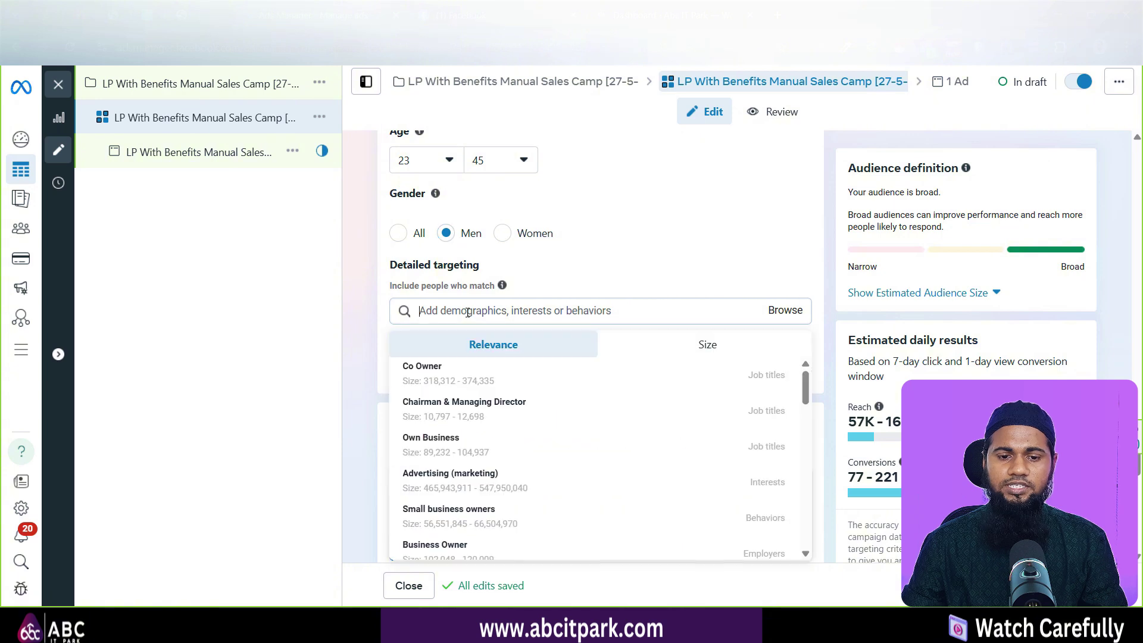
pyautogui.click(394, 271)
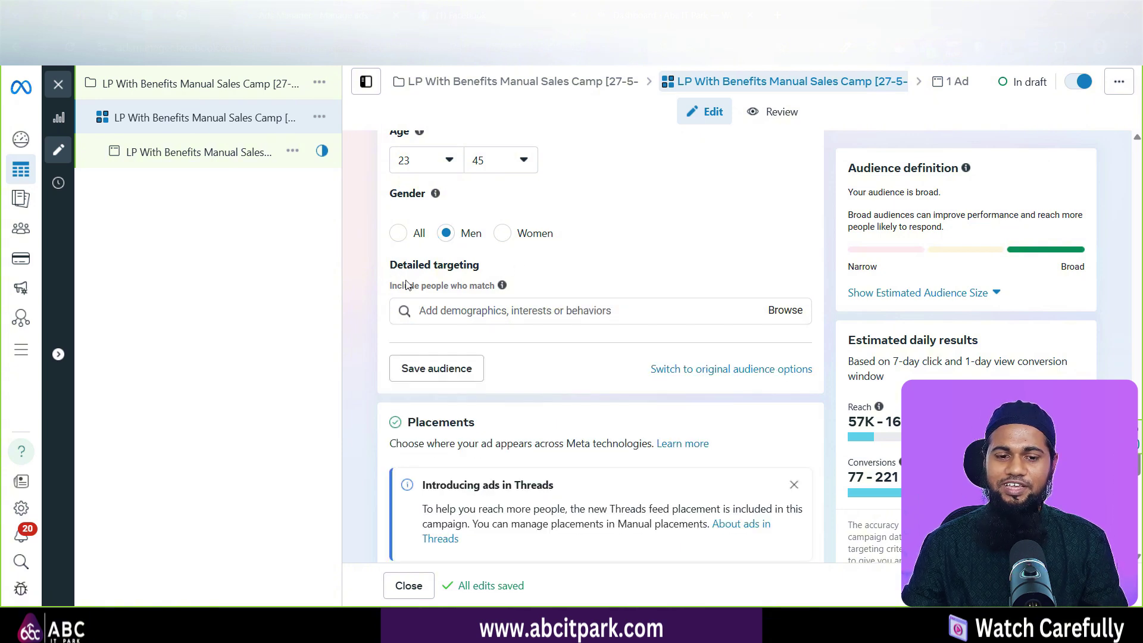
pyautogui.click(491, 311)
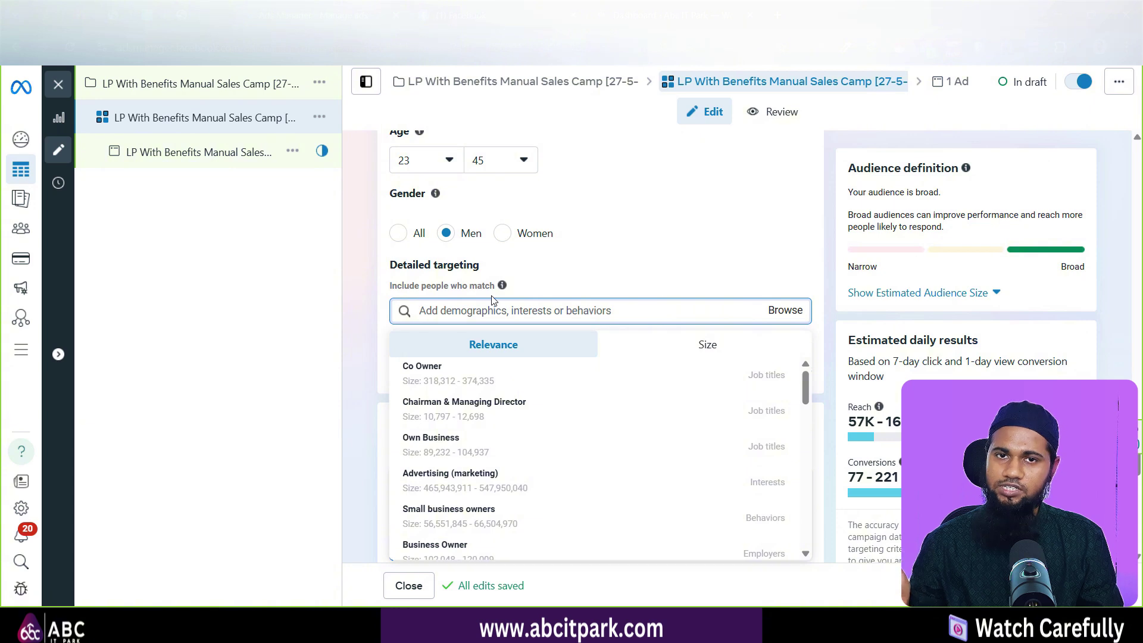
pyautogui.scroll(-1, 491, 300)
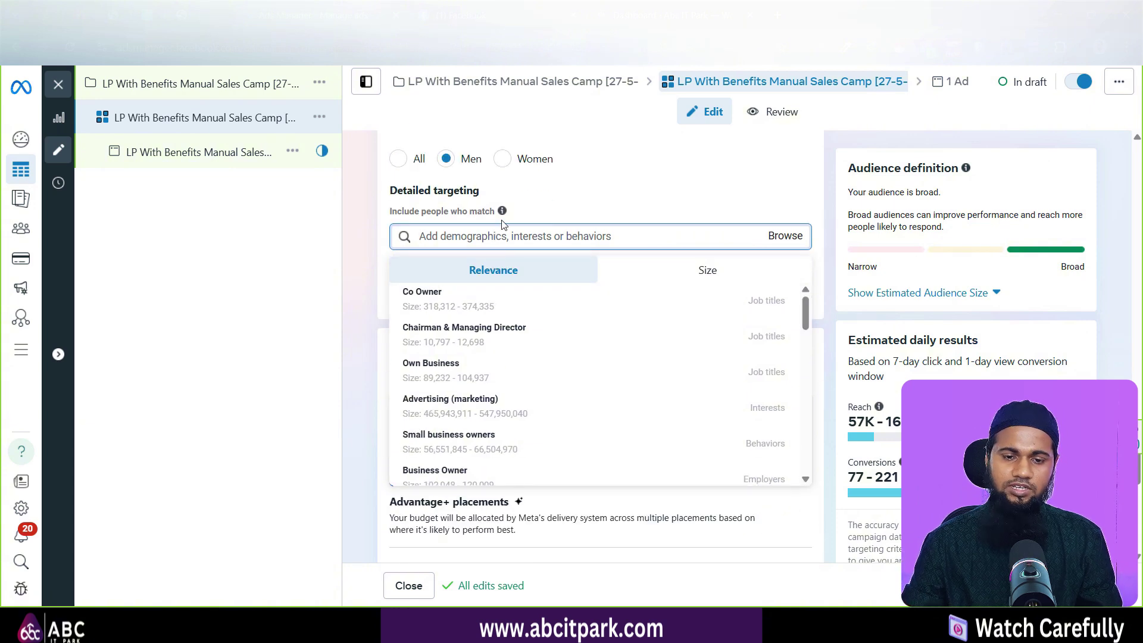
pyautogui.write('Digit')
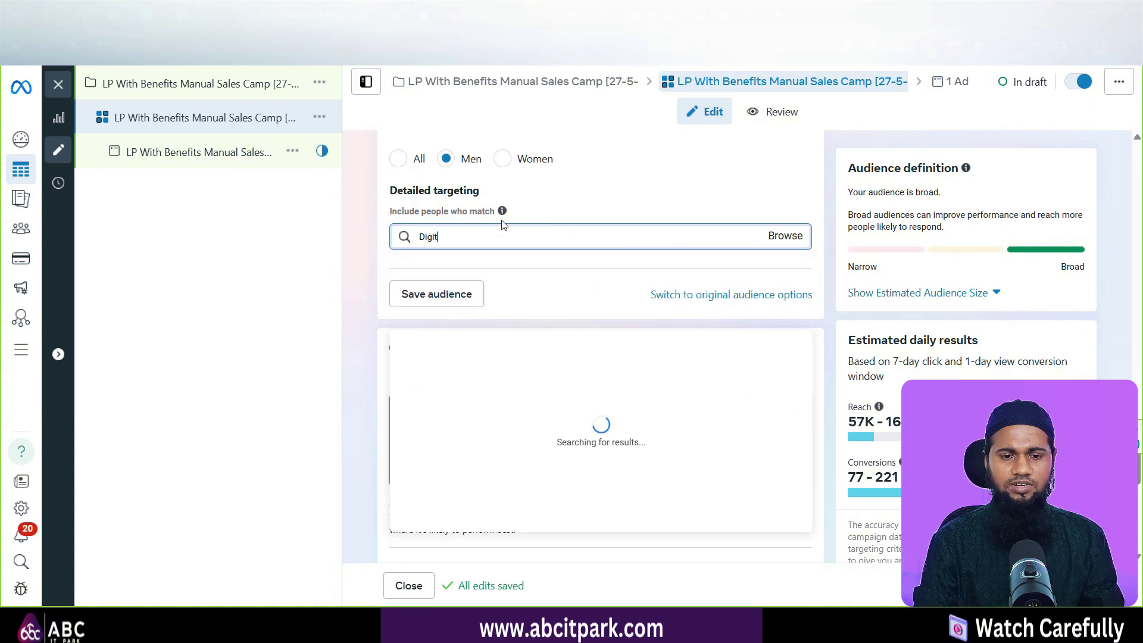
pyautogui.write('al Marketing')
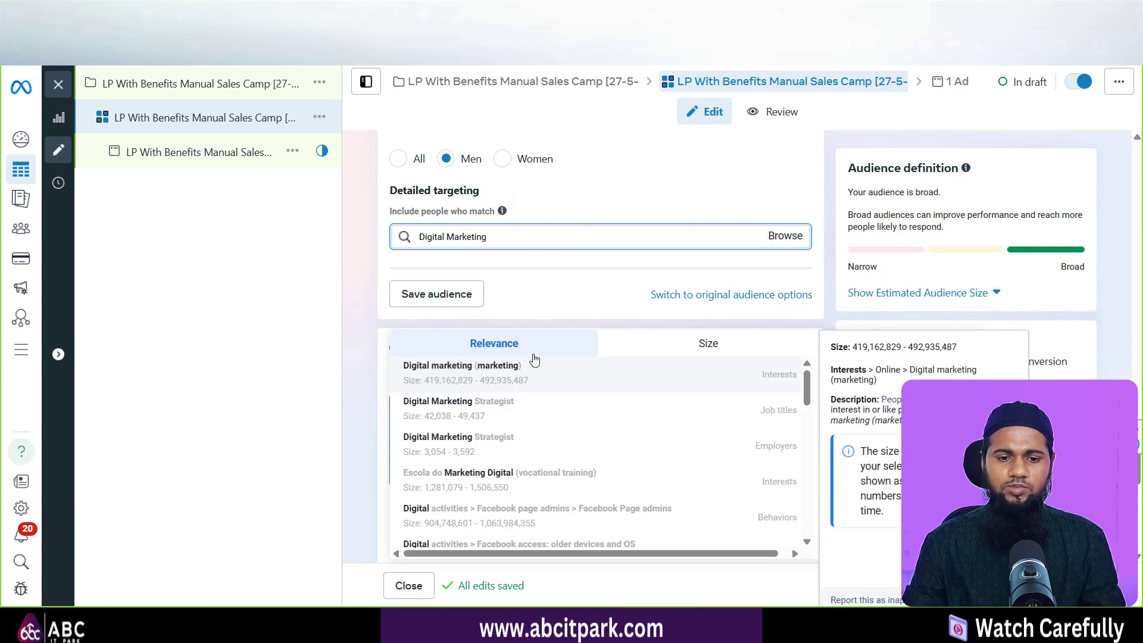
pyautogui.click(473, 372)
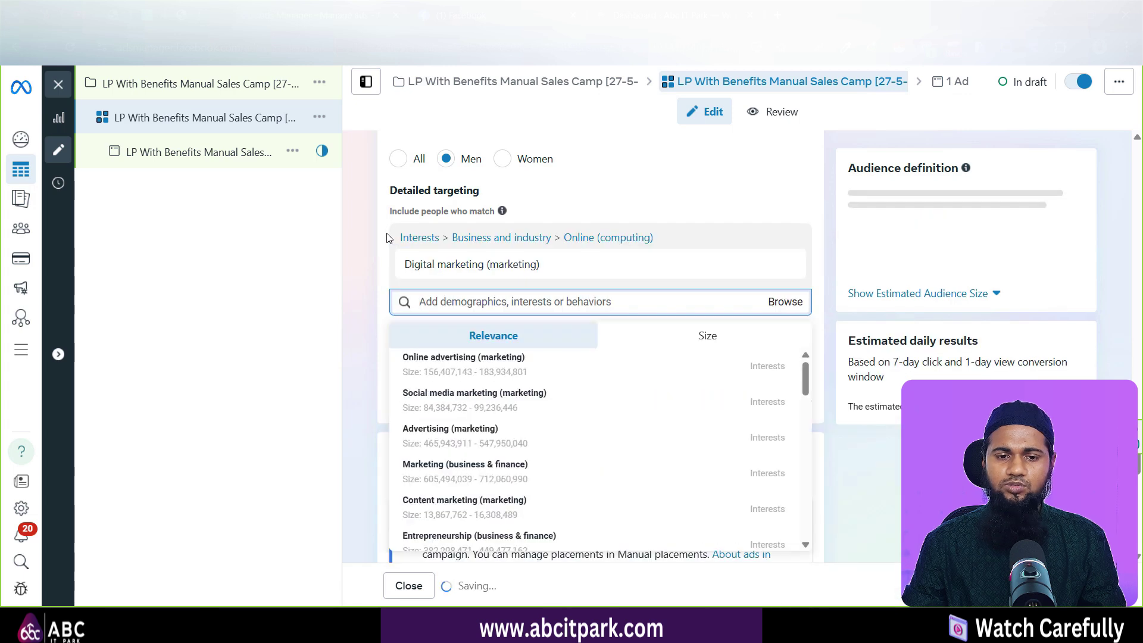
pyautogui.click(386, 238)
pyautogui.scroll(1, 385, 238)
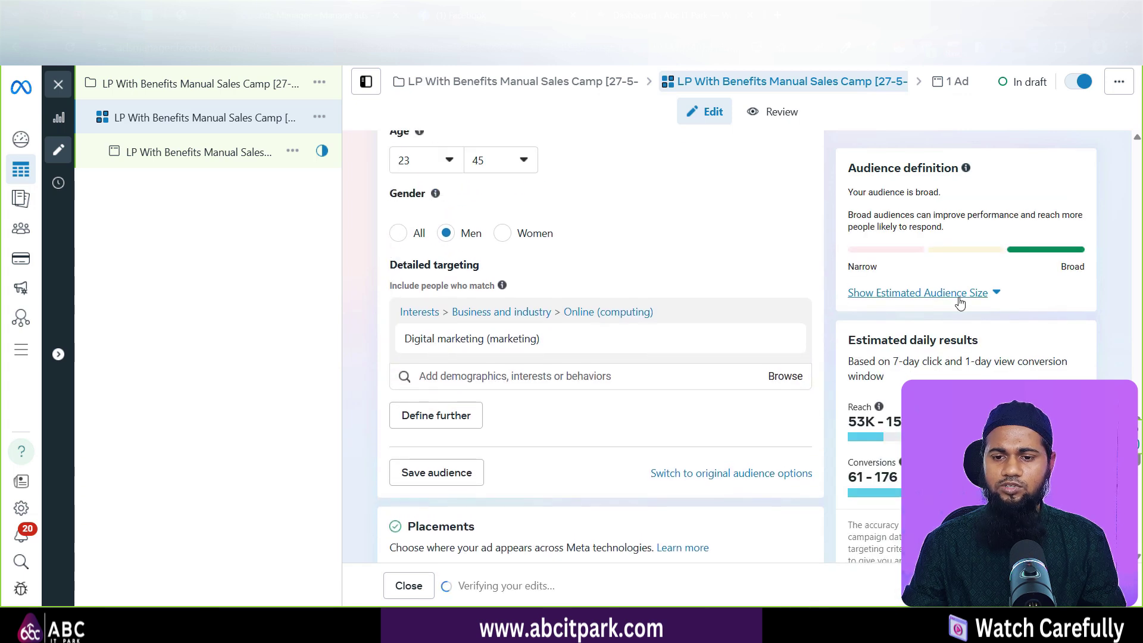
# Check the audience definition and expand its estimated audience size.
pyautogui.moveTo(857, 192); pyautogui.dragTo(925, 192)
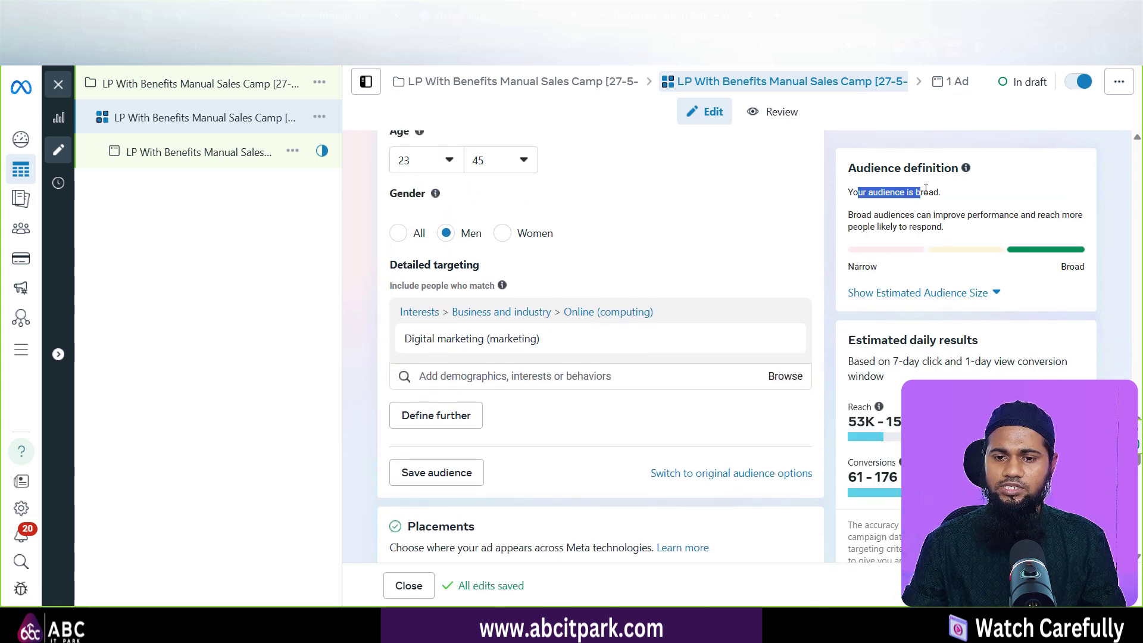
pyautogui.click(940, 194)
pyautogui.click(961, 293)
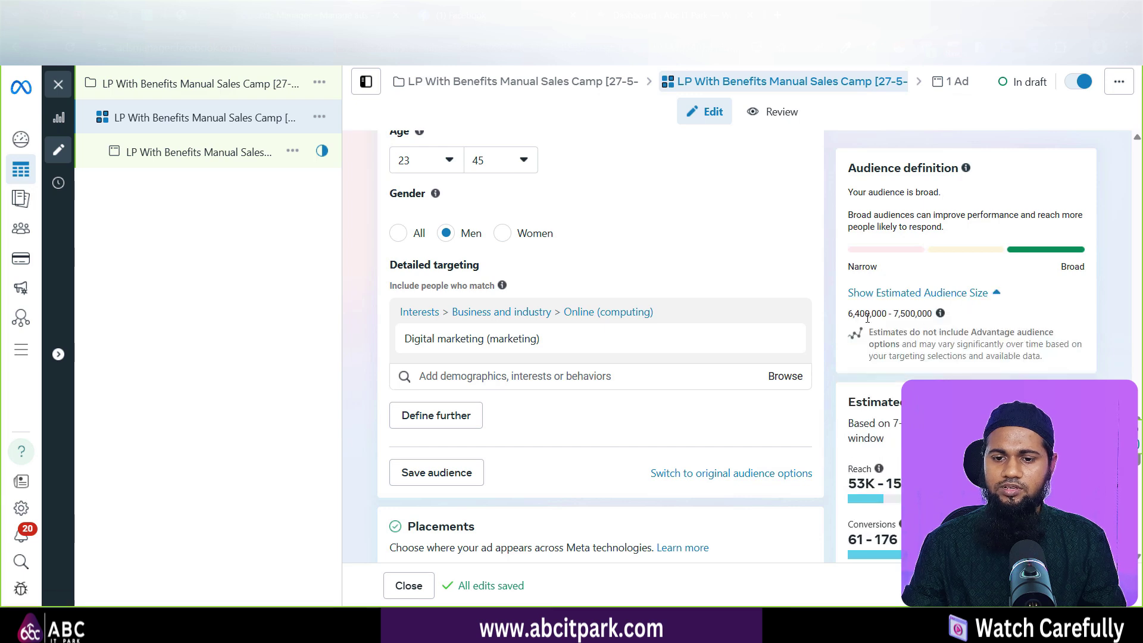
pyautogui.click(917, 310)
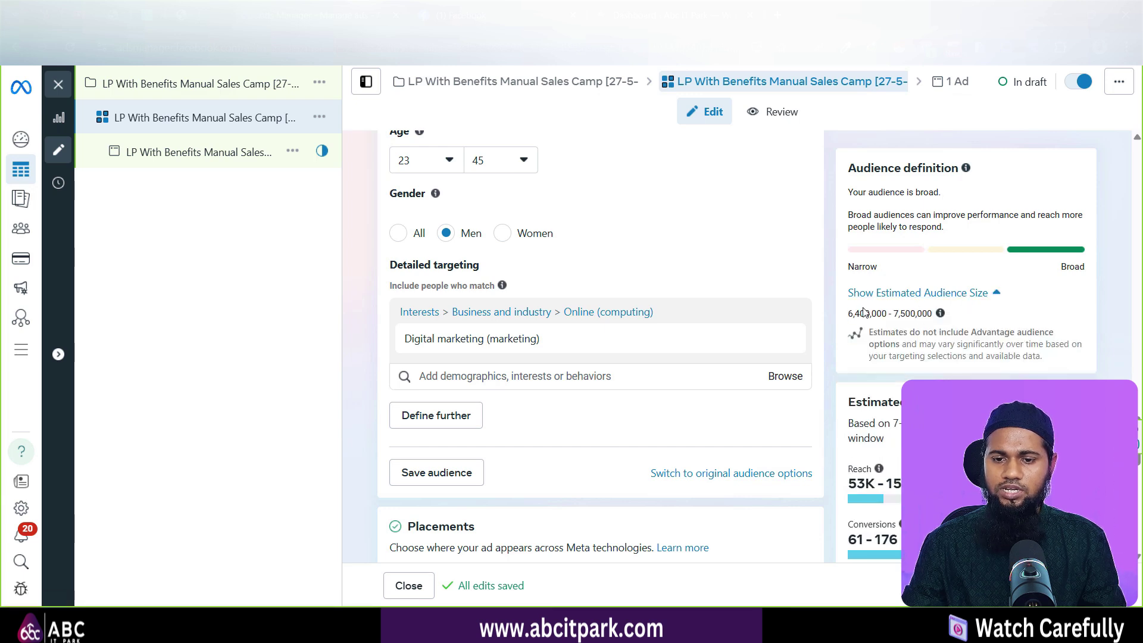
# Look over the additional interest suggestions for detailed targeting and the Advantage+ audience's age and gender settings.
pyautogui.scroll(-4, 666, 300)
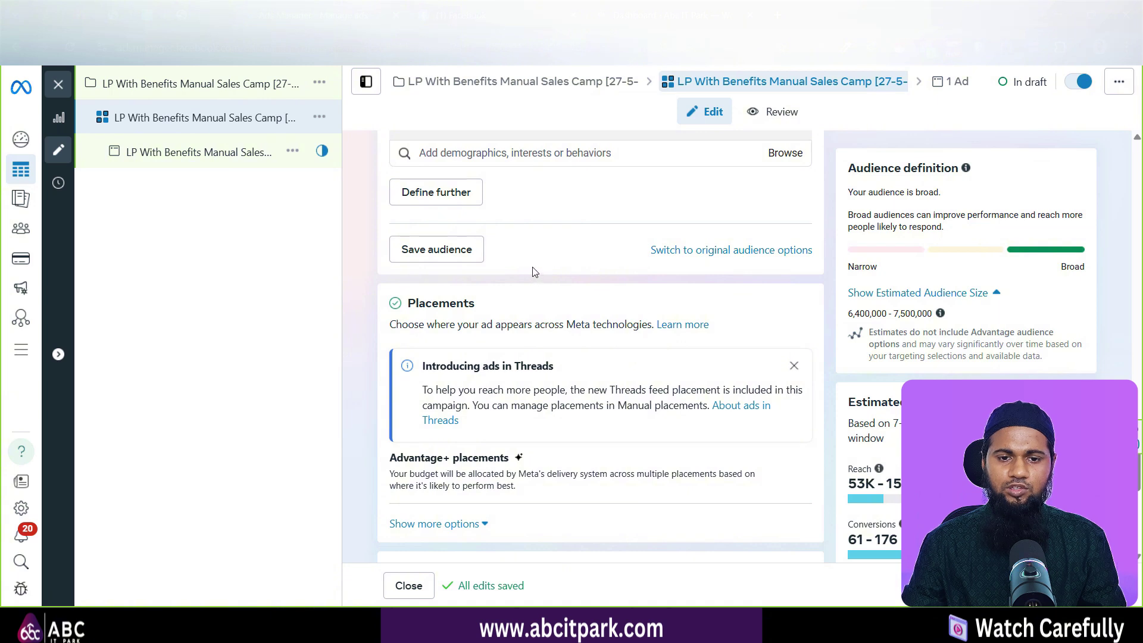
pyautogui.scroll(1, 534, 272)
pyautogui.click(513, 228)
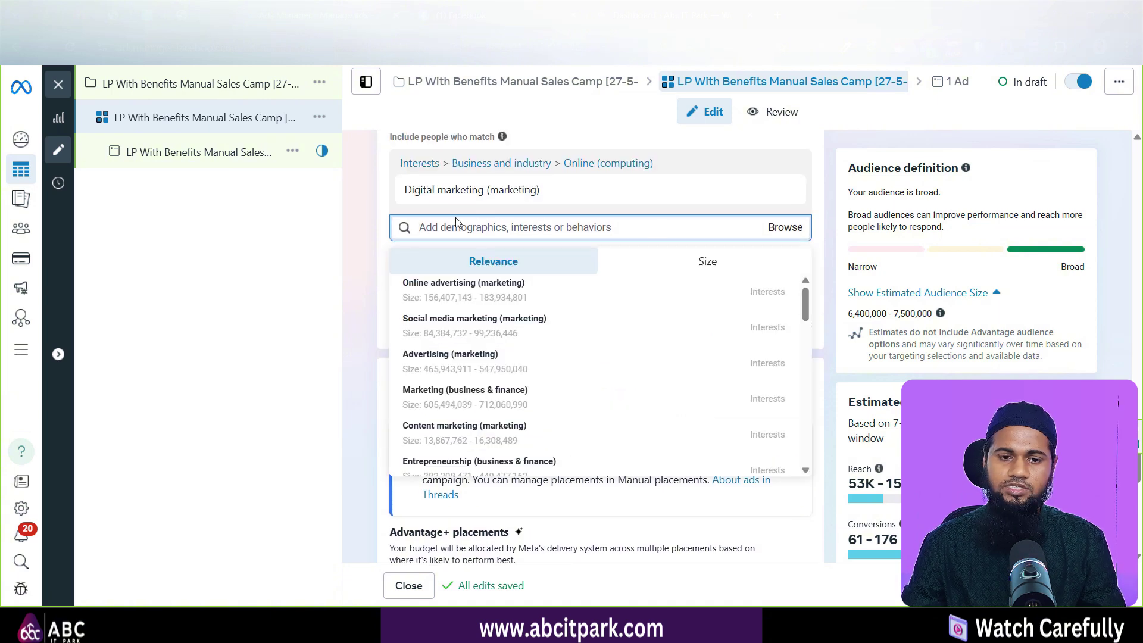
pyautogui.click(387, 215)
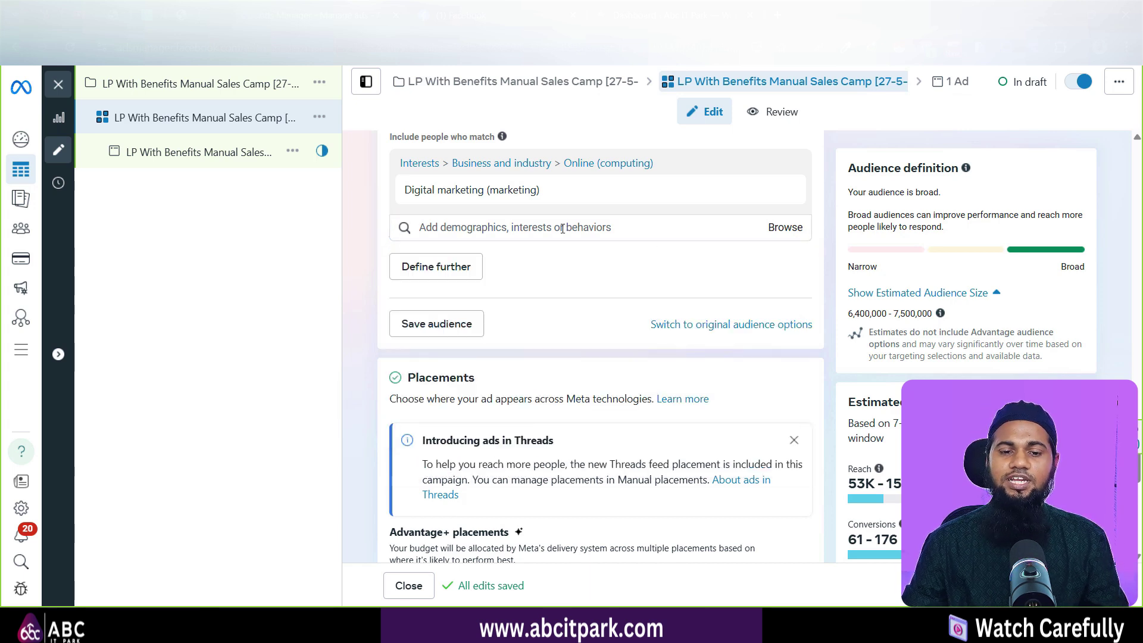
pyautogui.scroll(5, 502, 234)
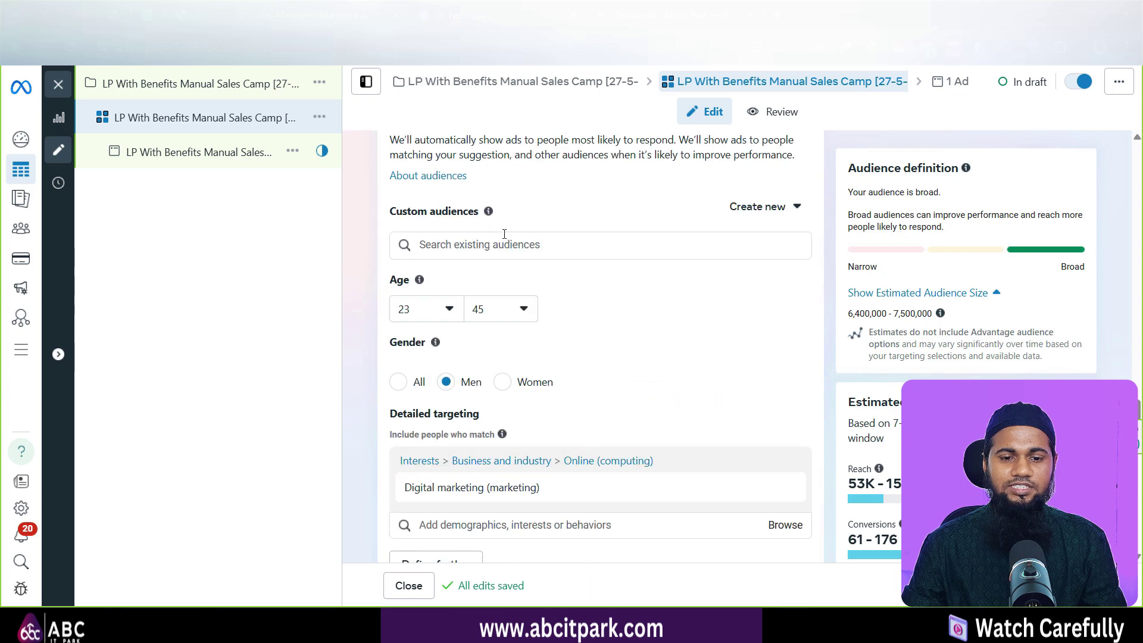
# Review the ad set's Advantage+ placements and the suggested ads available for import.
pyautogui.scroll(-9, 658, 306)
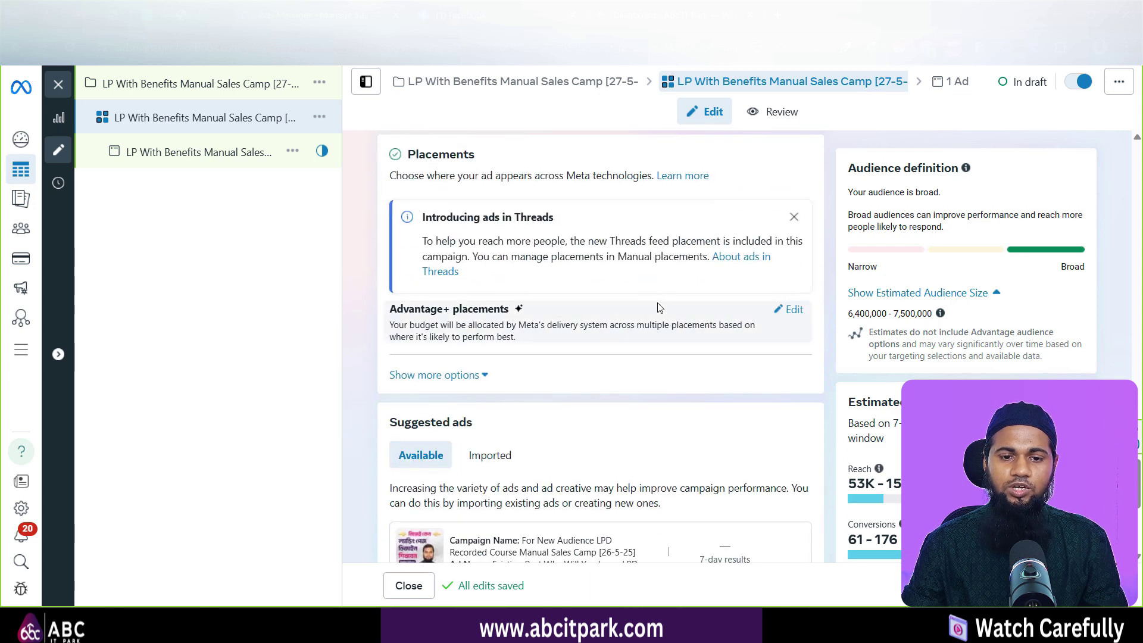
pyautogui.scroll(-1, 654, 307)
pyautogui.scroll(2, 447, 197)
pyautogui.moveTo(417, 232); pyautogui.dragTo(510, 233)
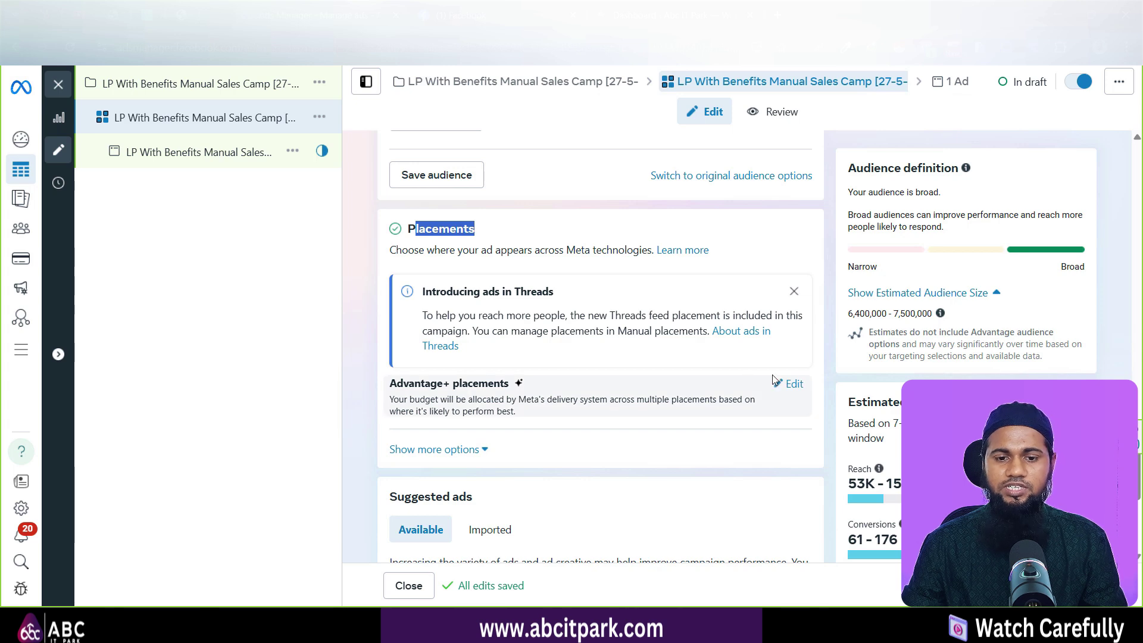
pyautogui.scroll(-1, 655, 384)
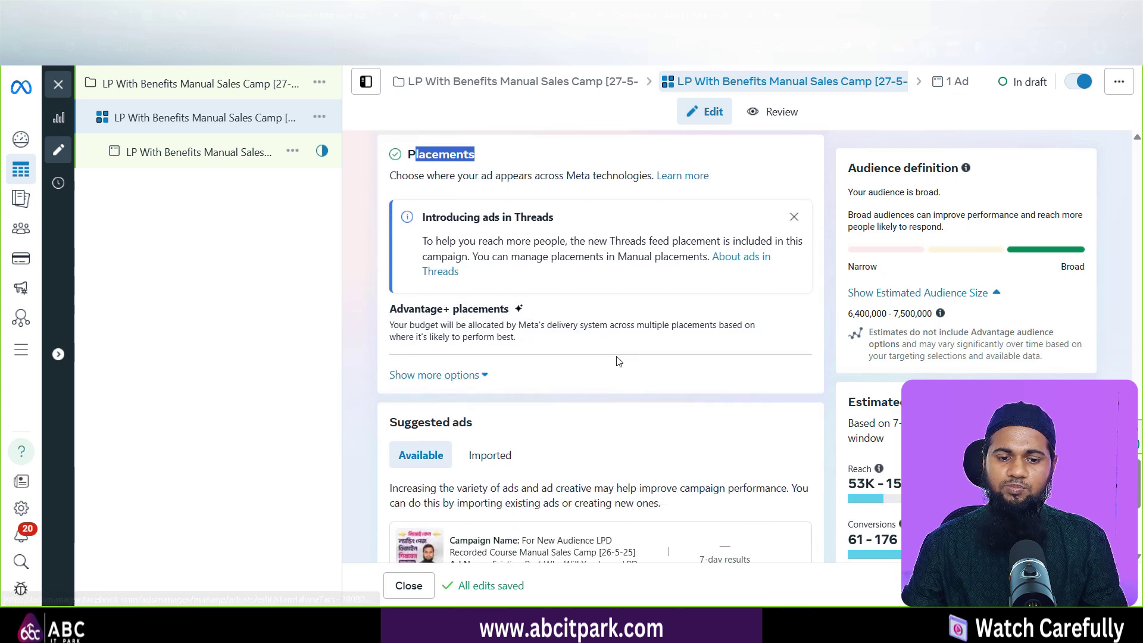
pyautogui.scroll(-3, 616, 359)
pyautogui.scroll(-2, 621, 359)
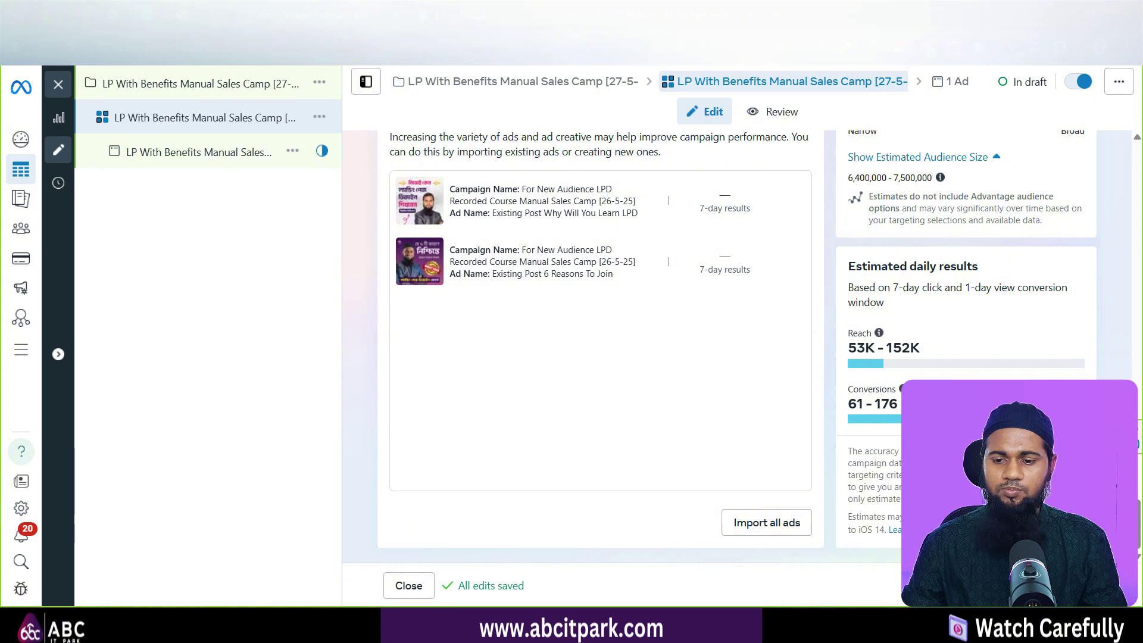
pyautogui.scroll(5, 600, 345)
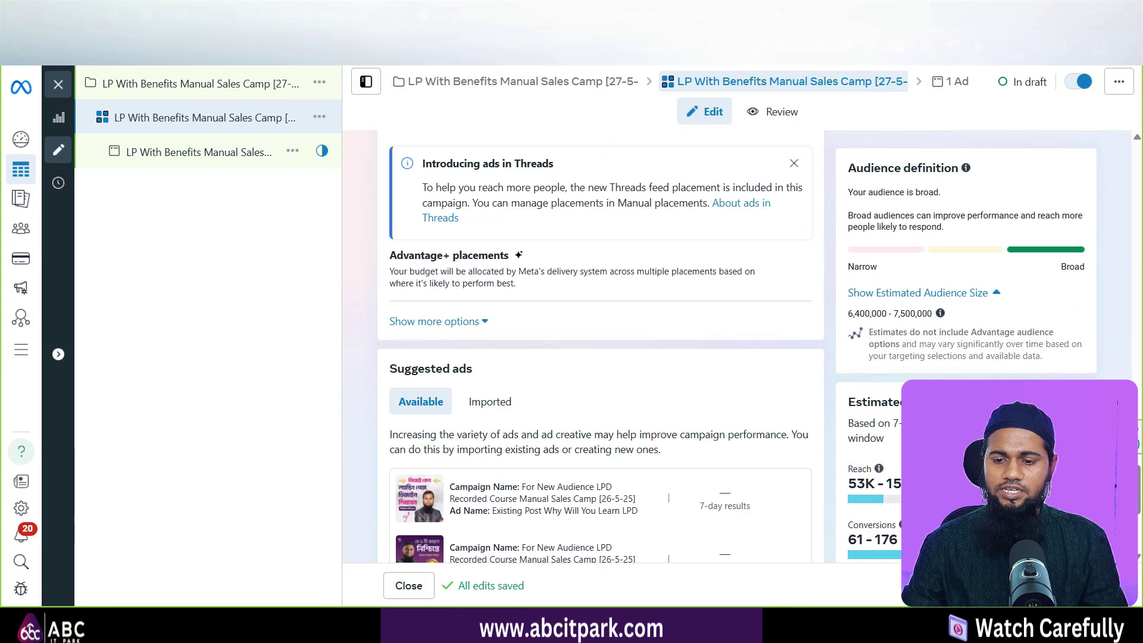
# Examine the ad set's estimated daily results, particularly the conversions estimate, alongside its conversion settings.
pyautogui.click(1070, 585)
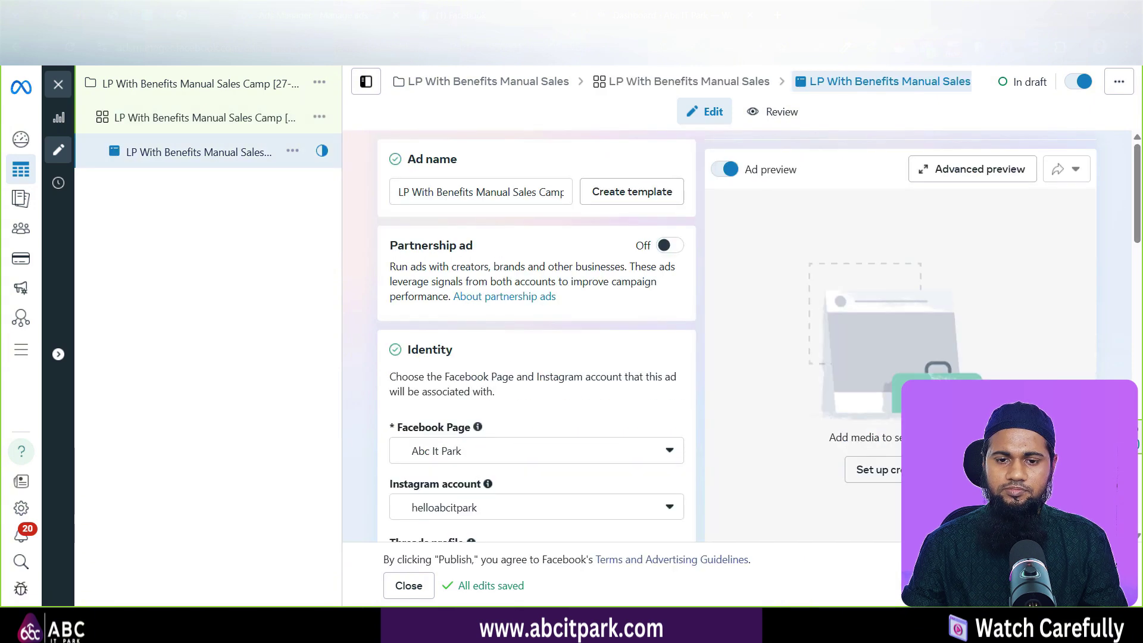
pyautogui.click(173, 119)
pyautogui.scroll(-5, 600, 345)
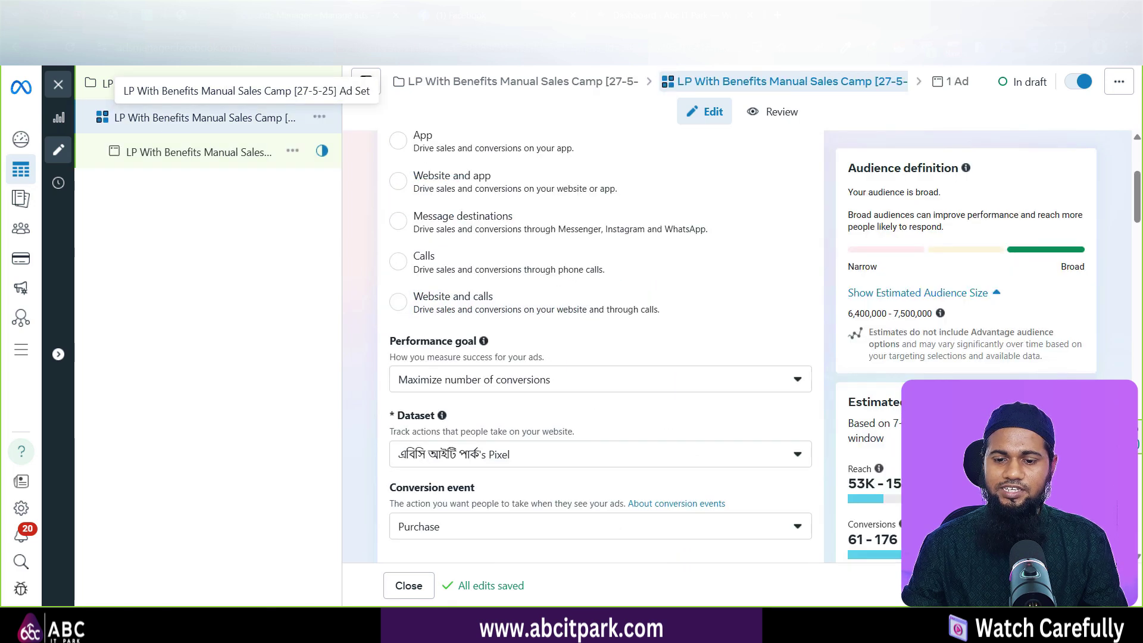
pyautogui.moveTo(852, 526); pyautogui.dragTo(896, 524)
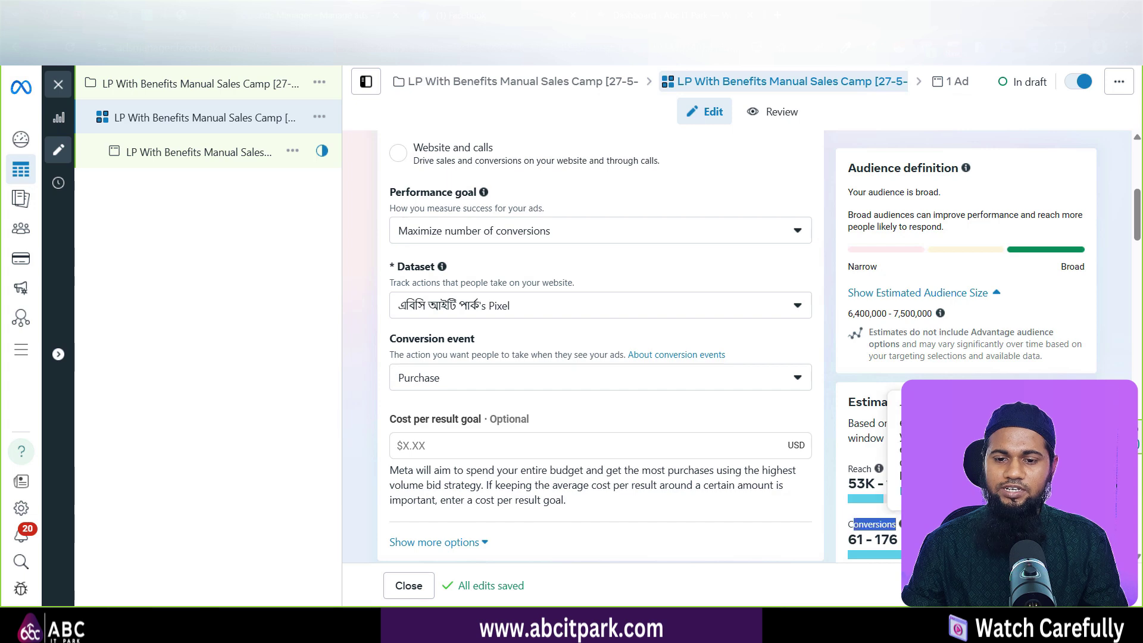
pyautogui.click(866, 405)
pyautogui.moveTo(857, 402); pyautogui.dragTo(902, 402)
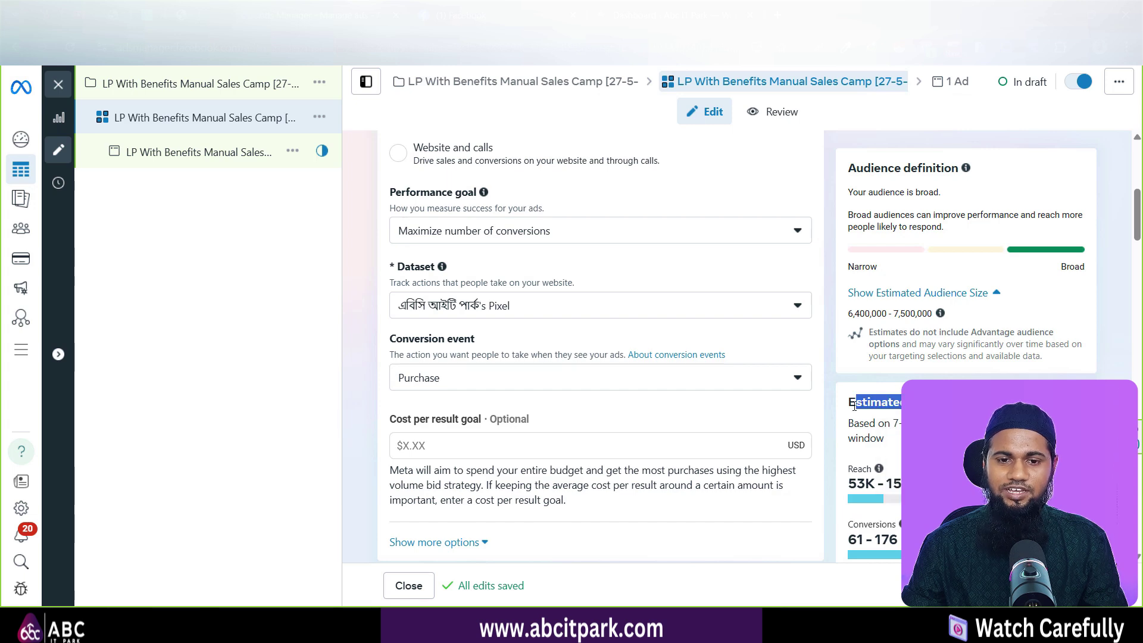
pyautogui.scroll(3, 647, 308)
pyautogui.click(873, 541)
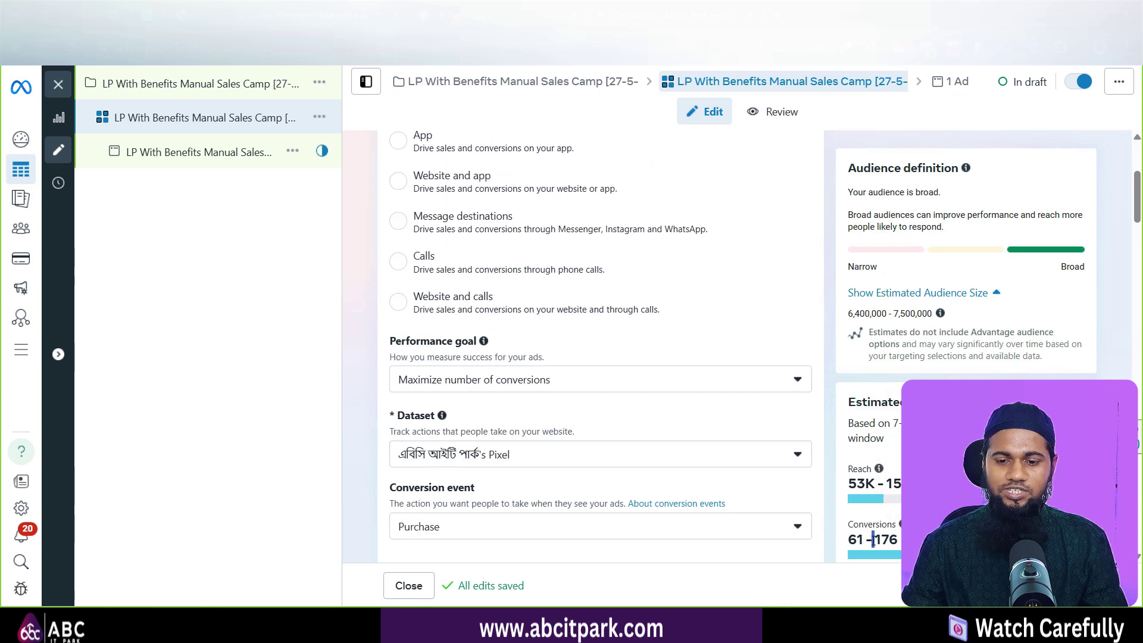
pyautogui.tripleClick(873, 540)
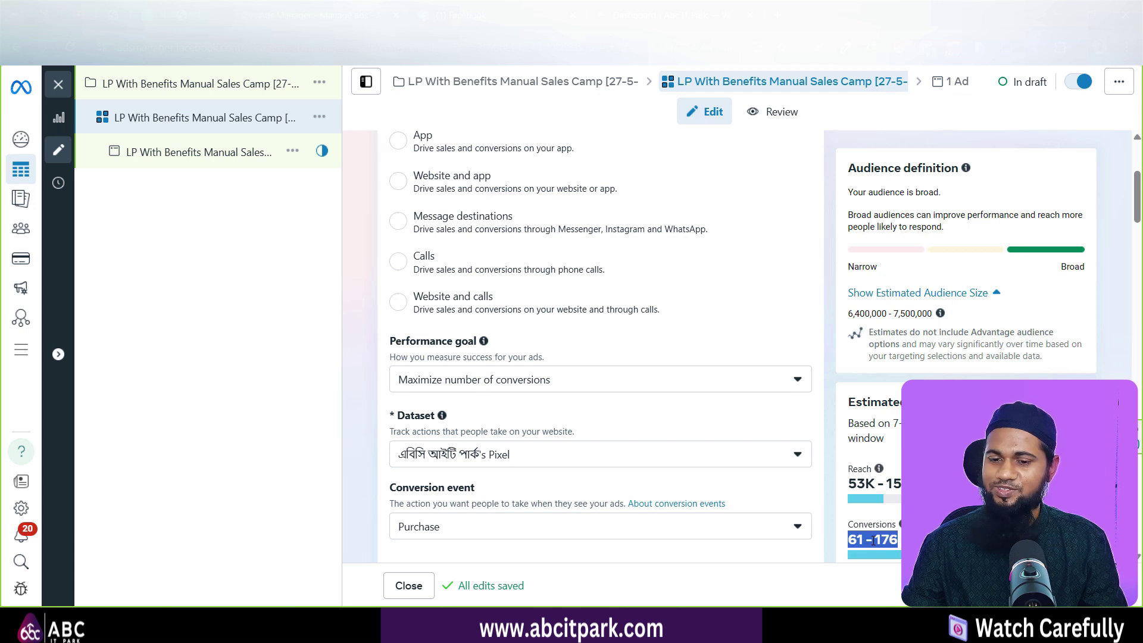
pyautogui.click(873, 540)
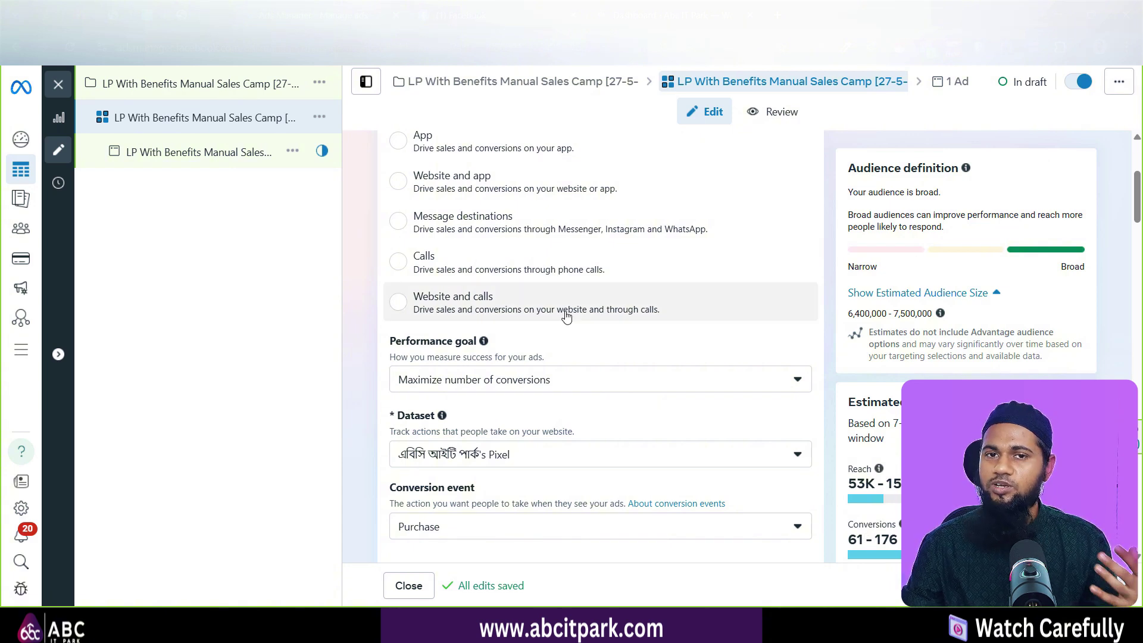
# Review the ad set's settings from conversion location through audience and placements, and proceed to the ad level.
pyautogui.scroll(4, 563, 310)
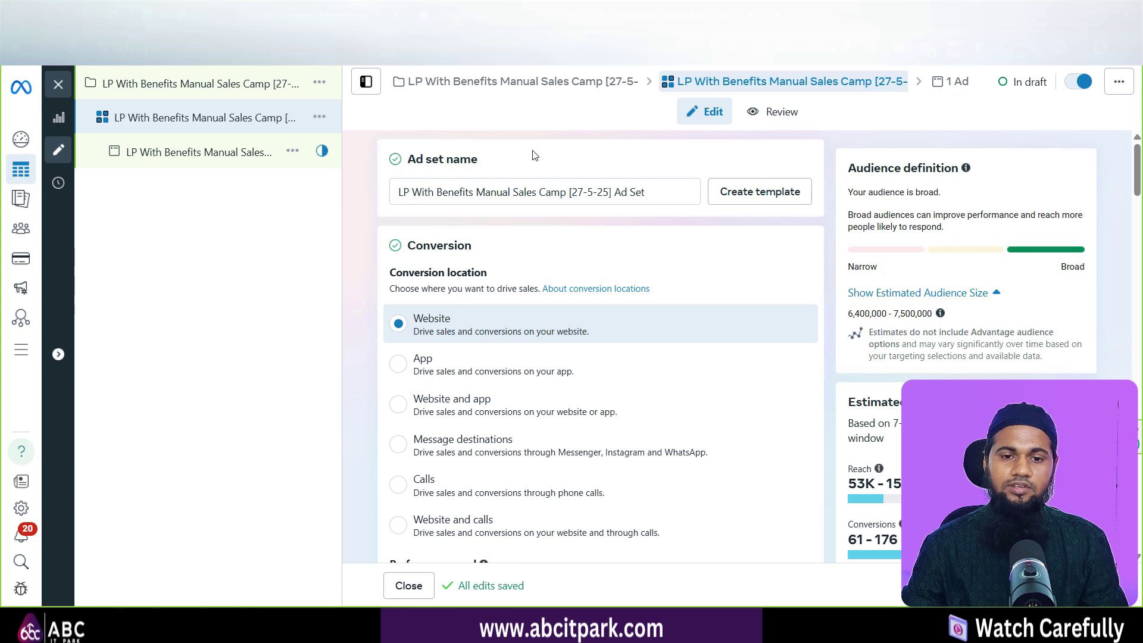
pyautogui.scroll(-20, 582, 174)
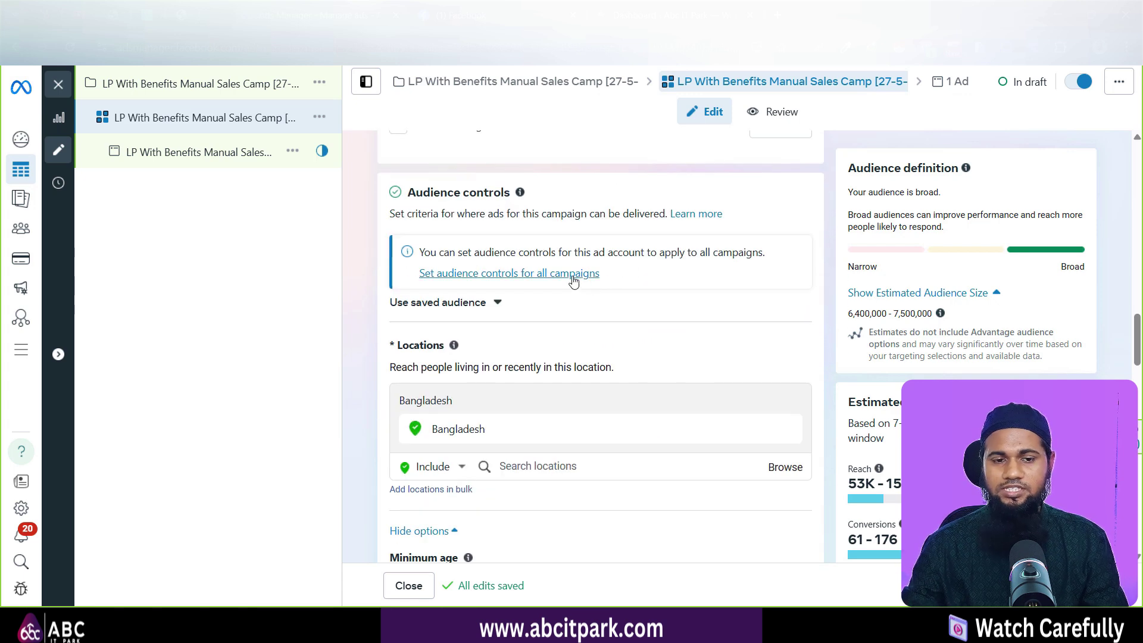
pyautogui.scroll(-6, 716, 369)
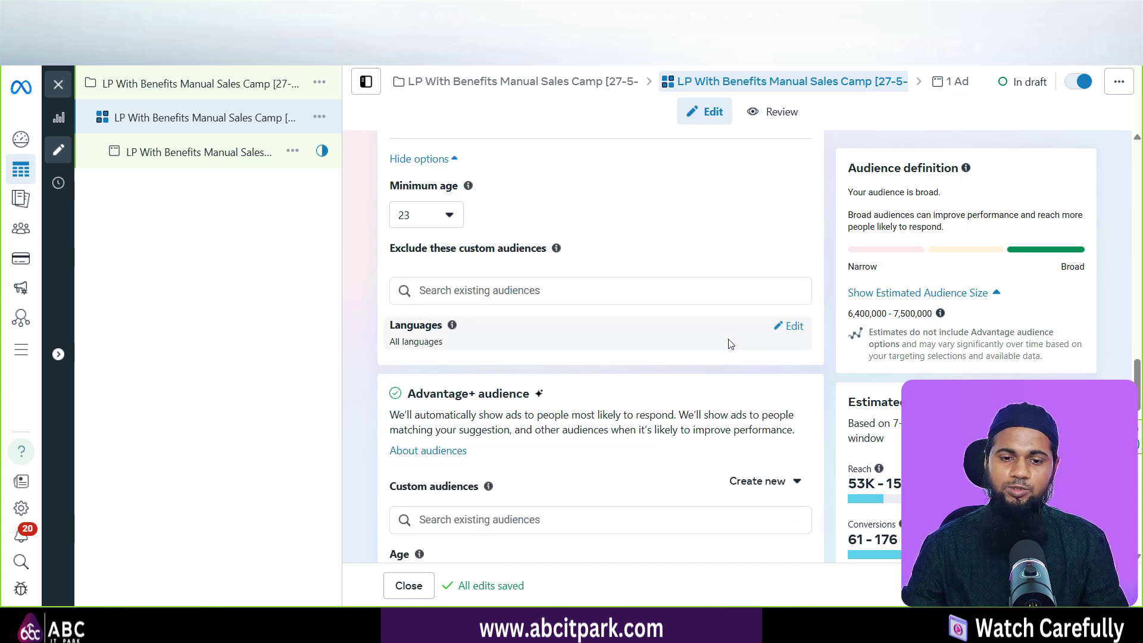
pyautogui.scroll(-12, 730, 344)
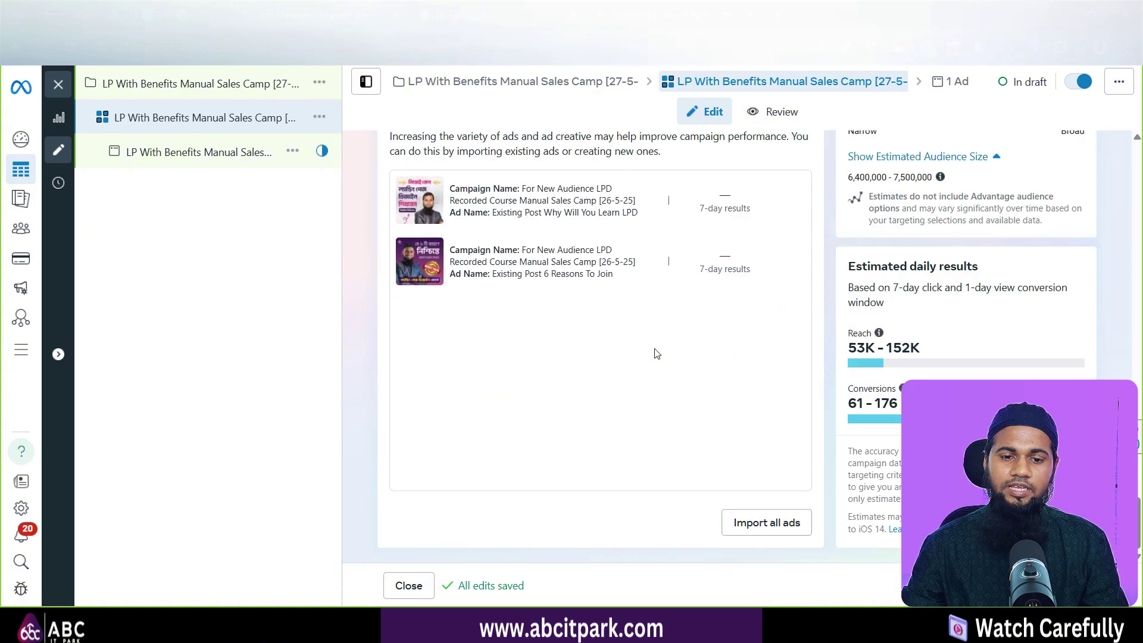
pyautogui.scroll(10, 476, 209)
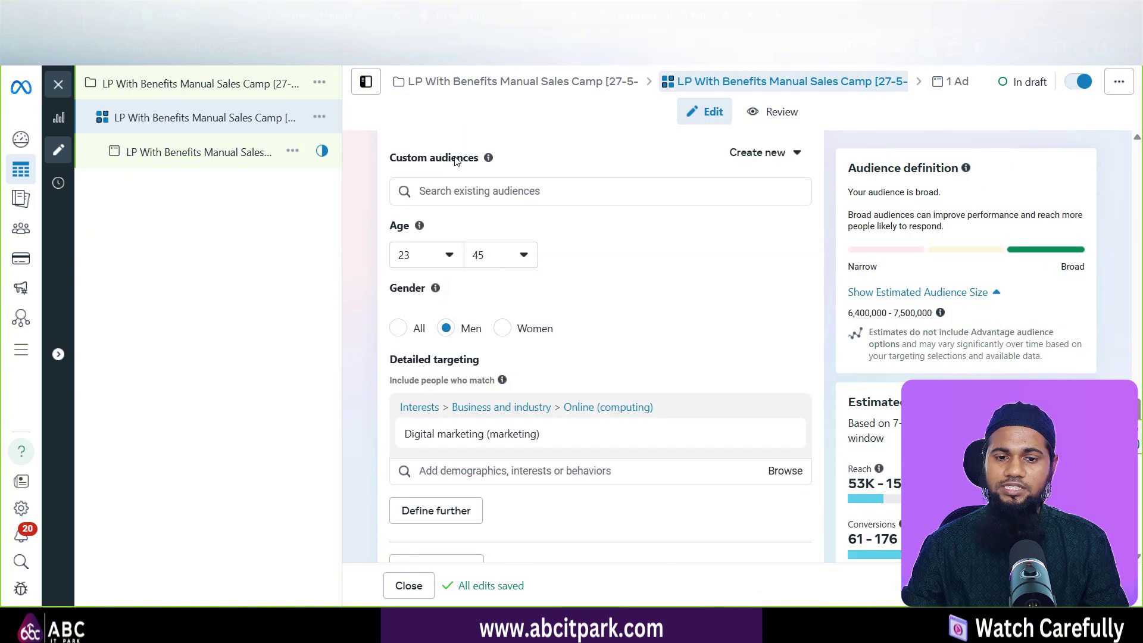
pyautogui.scroll(-5, 666, 252)
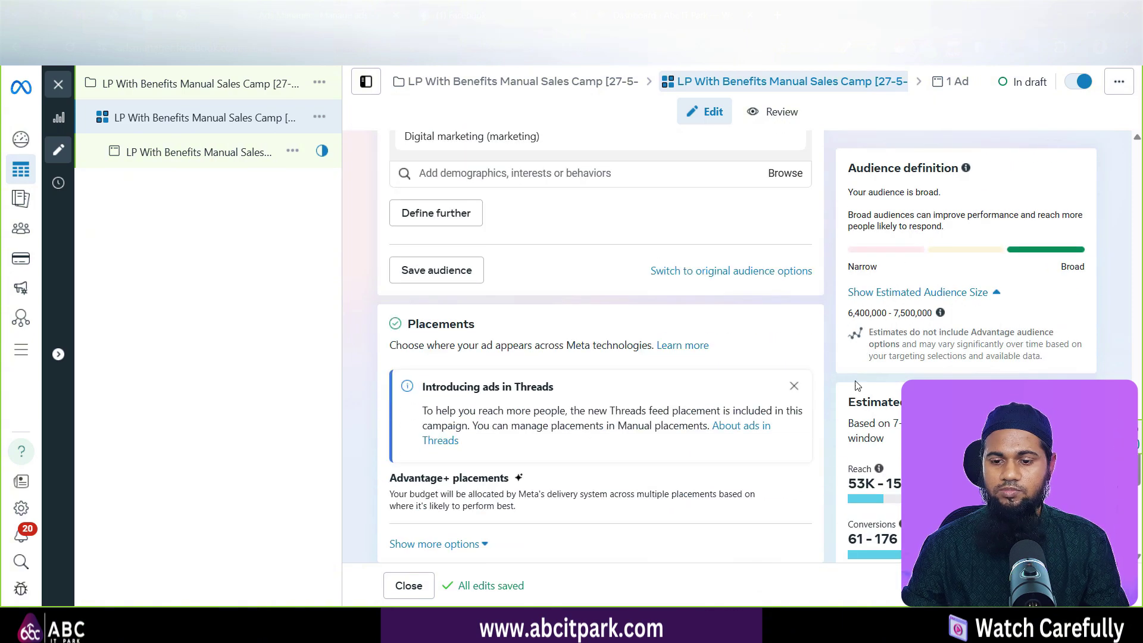
pyautogui.click(1067, 585)
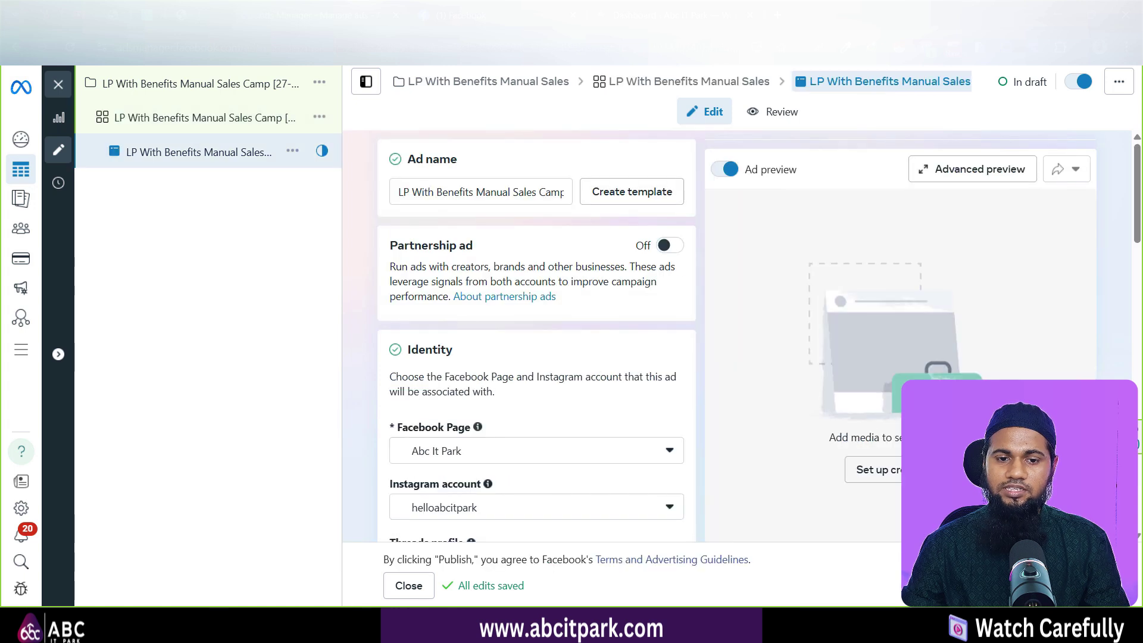
# Review the ad's Facebook Page and Instagram identity and the available ad setup choices, keeping Create ad.
pyautogui.scroll(-5, 503, 259)
pyautogui.scroll(1, 500, 259)
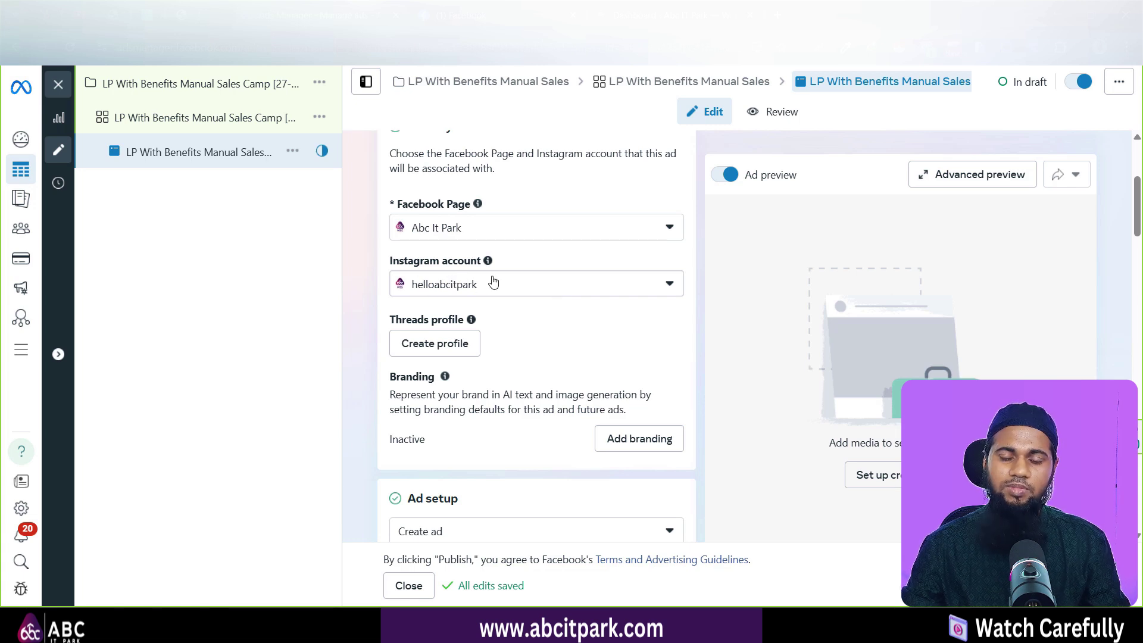
pyautogui.scroll(-3, 511, 284)
pyautogui.scroll(-3, 511, 283)
pyautogui.scroll(1, 457, 256)
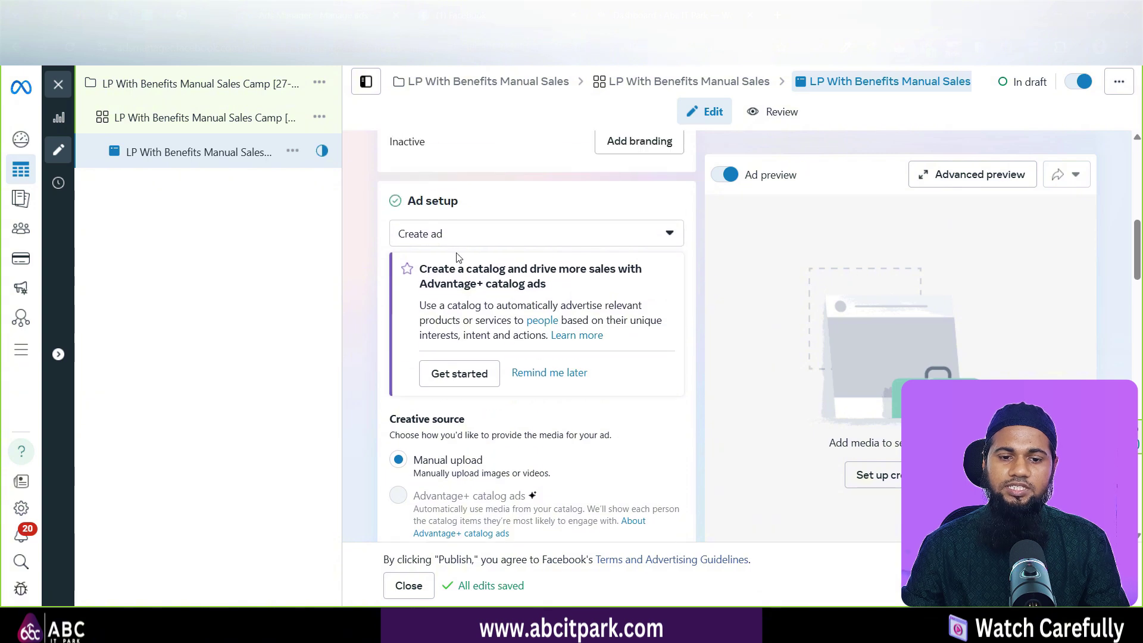
pyautogui.click(450, 244)
pyautogui.click(446, 271)
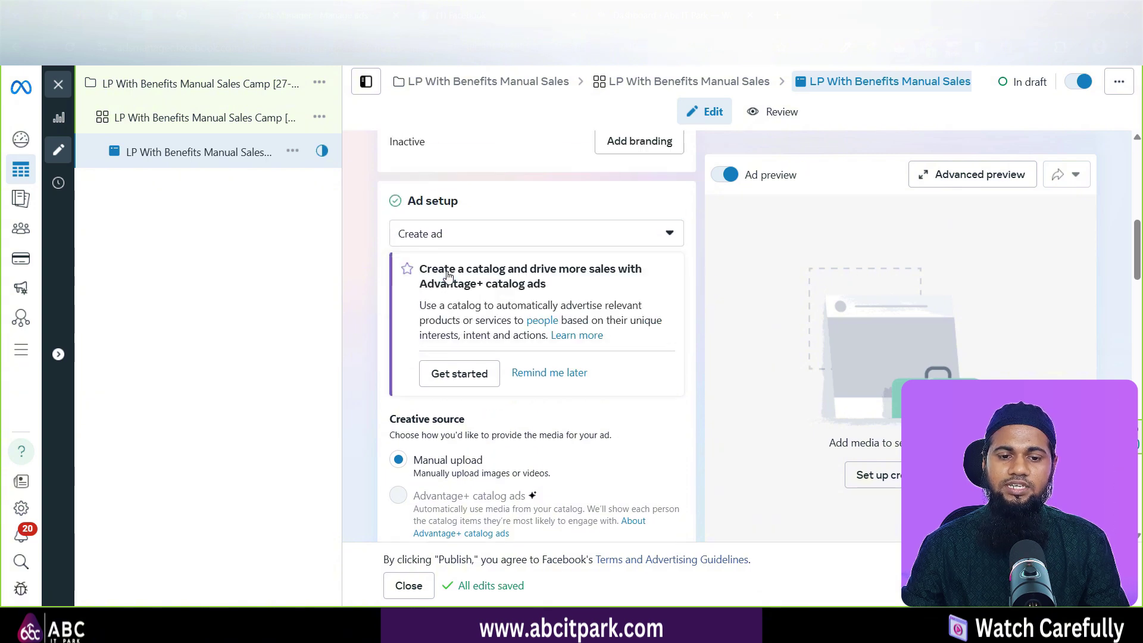
pyautogui.click(443, 241)
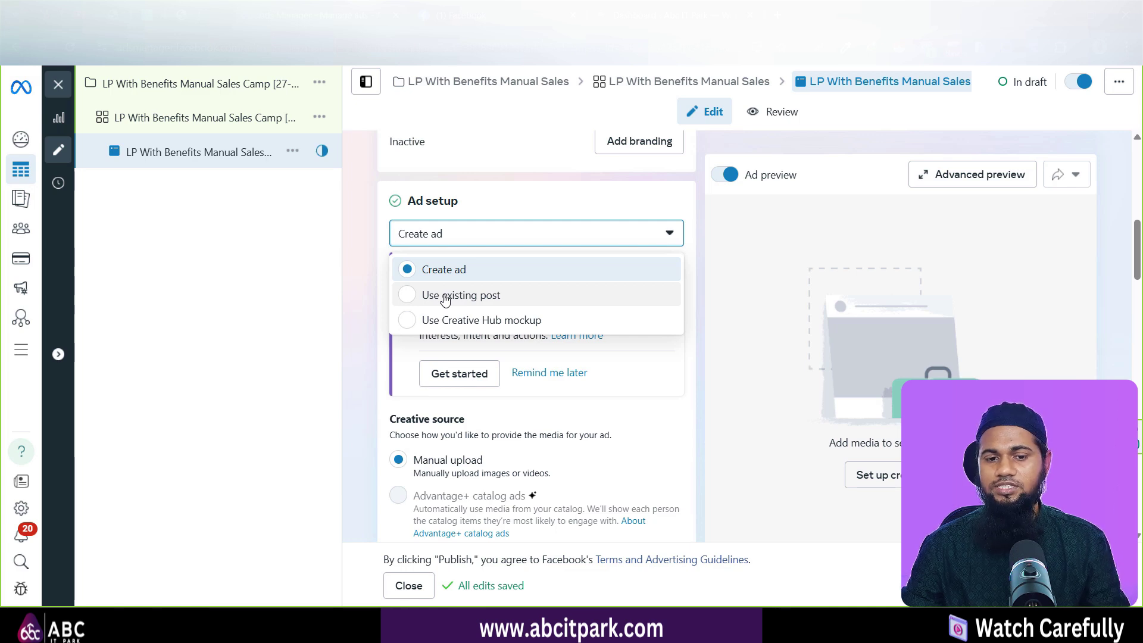
pyautogui.click(629, 433)
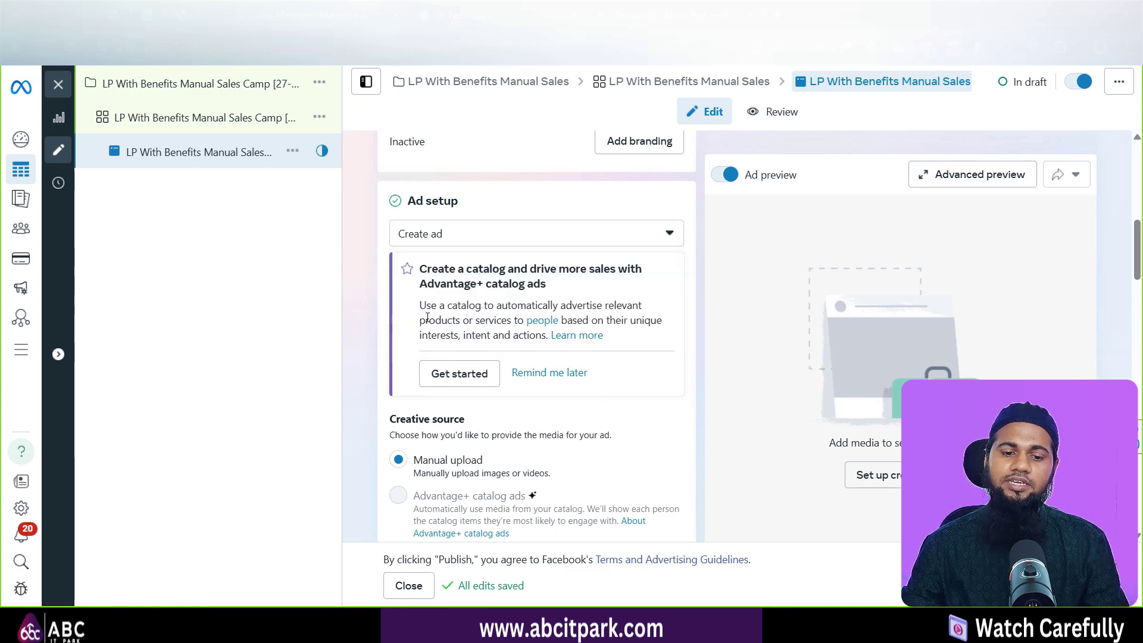
# Review the creative source and format options, then turn off multi-advertiser ads for this ad.
pyautogui.scroll(-3, 582, 311)
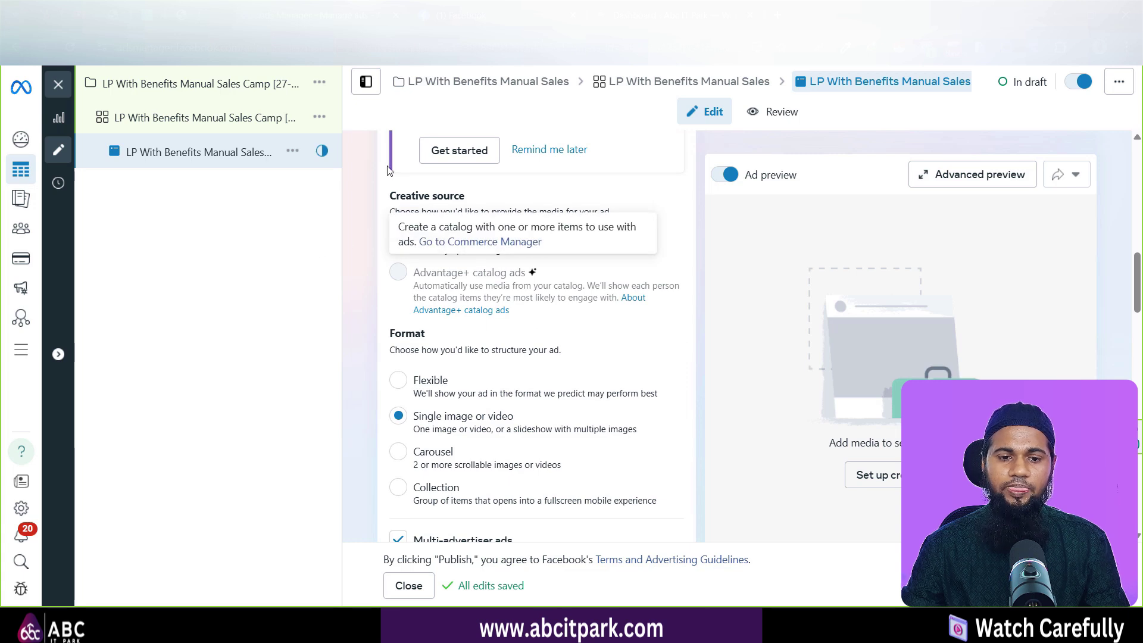
pyautogui.scroll(-3, 625, 297)
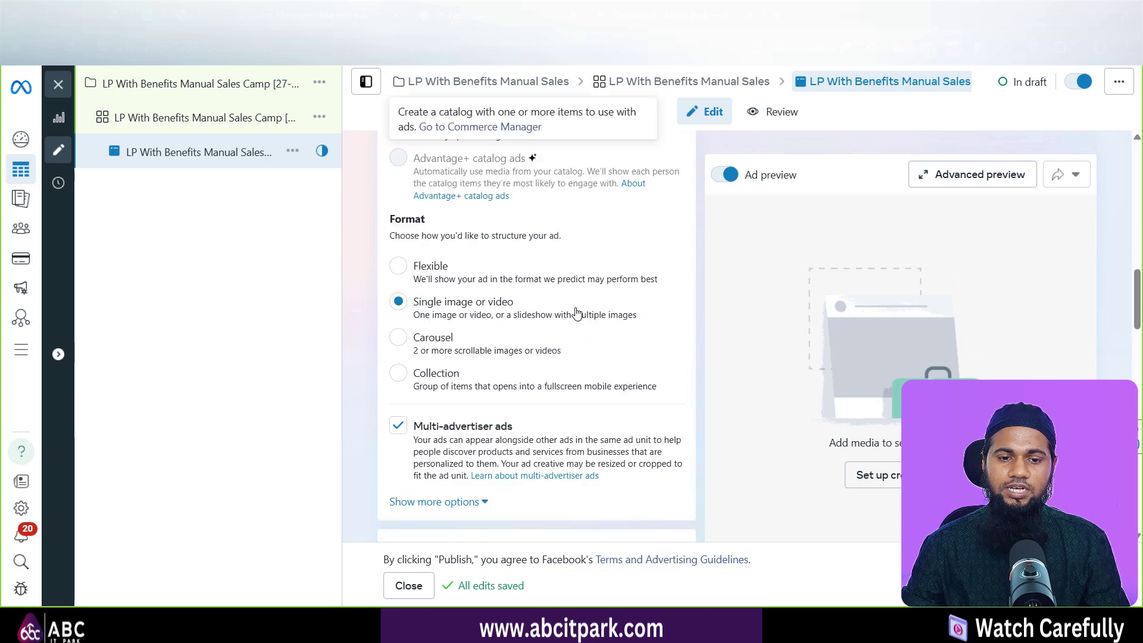
pyautogui.scroll(3, 571, 300)
pyautogui.scroll(-3, 567, 304)
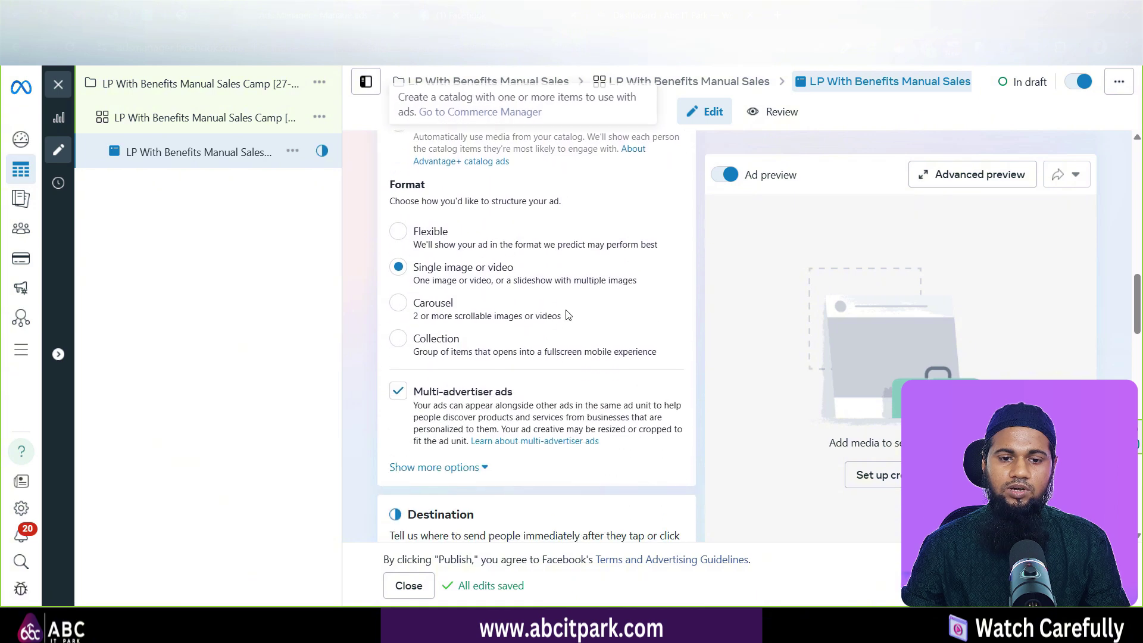
pyautogui.scroll(-3, 514, 280)
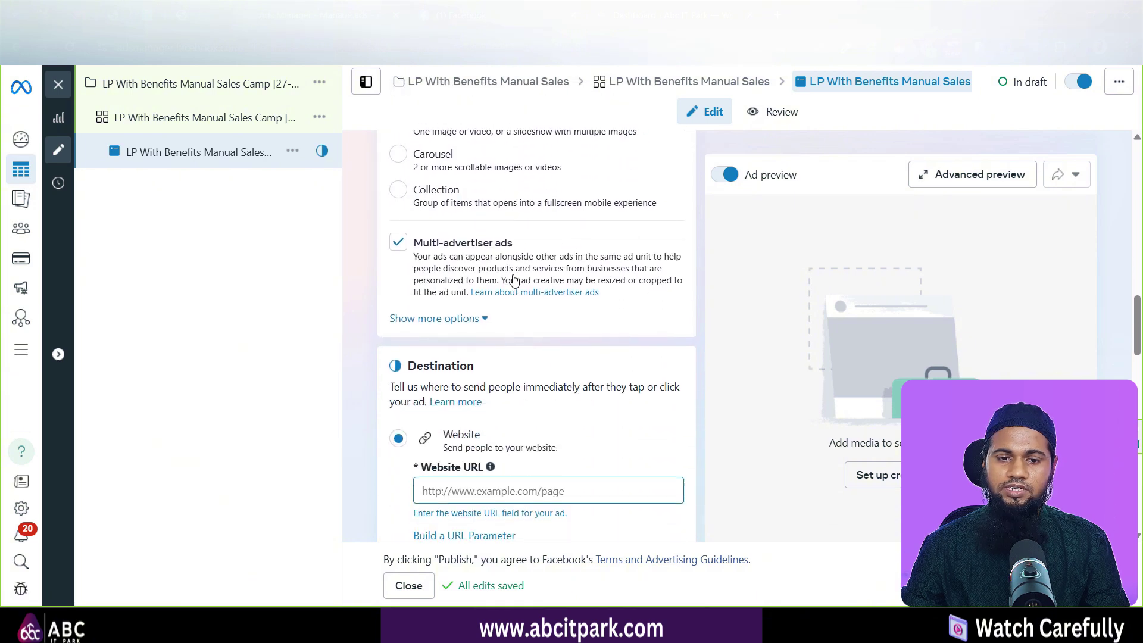
pyautogui.click(399, 244)
# Check the ad setup's additional schedule option and examine the website fields in the Destination section.
pyautogui.scroll(-2, 493, 268)
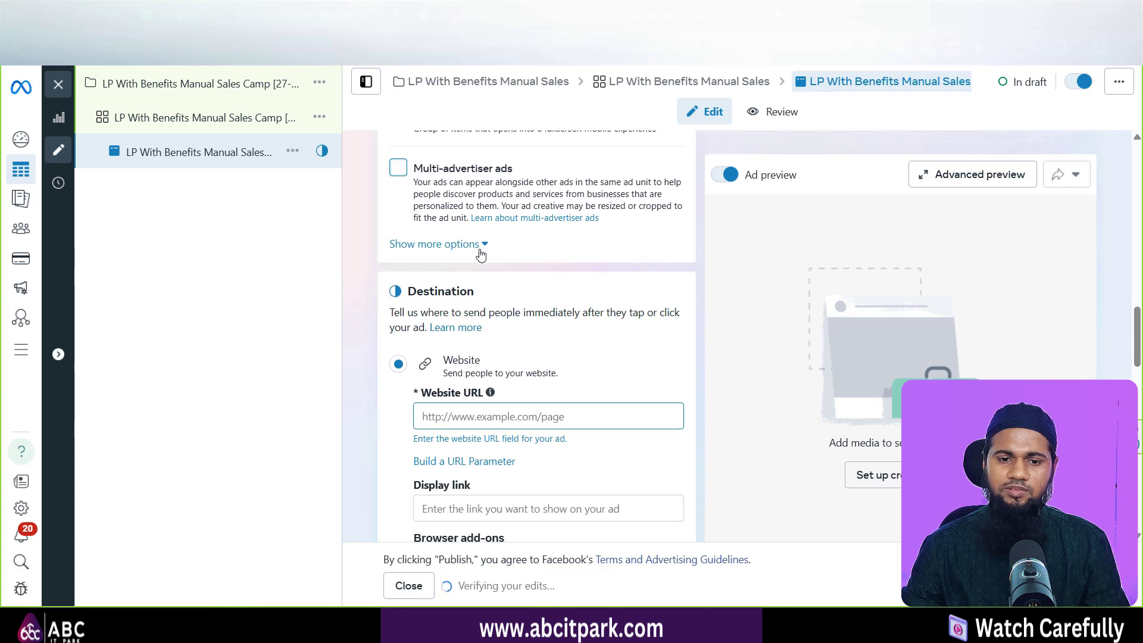
pyautogui.click(475, 244)
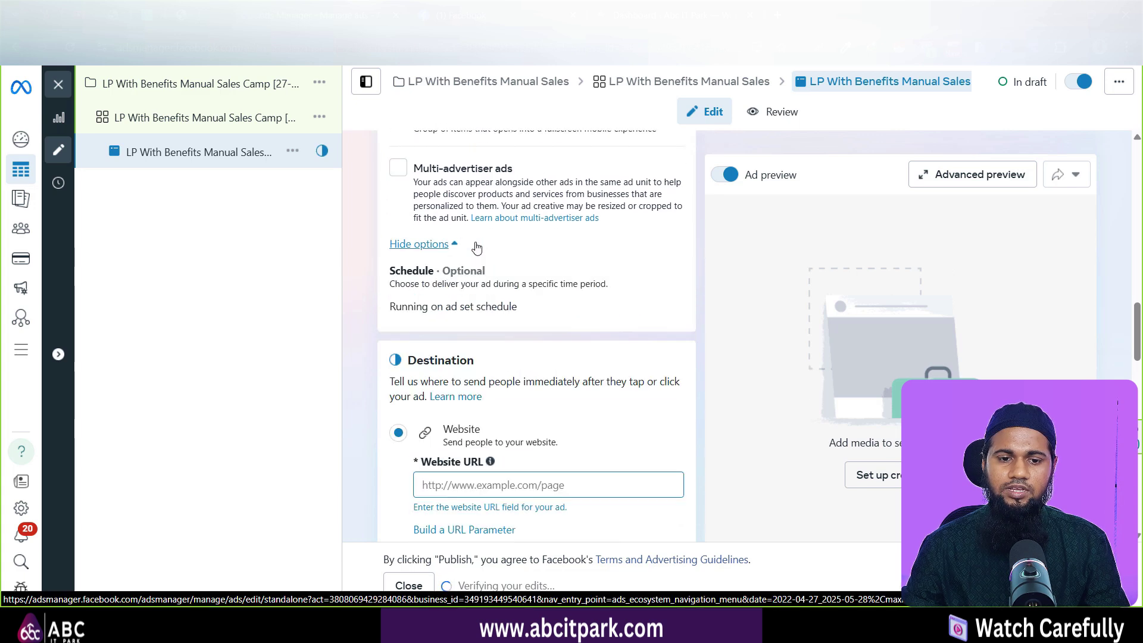
pyautogui.click(445, 245)
pyautogui.scroll(-1, 589, 269)
pyautogui.scroll(-2, 590, 269)
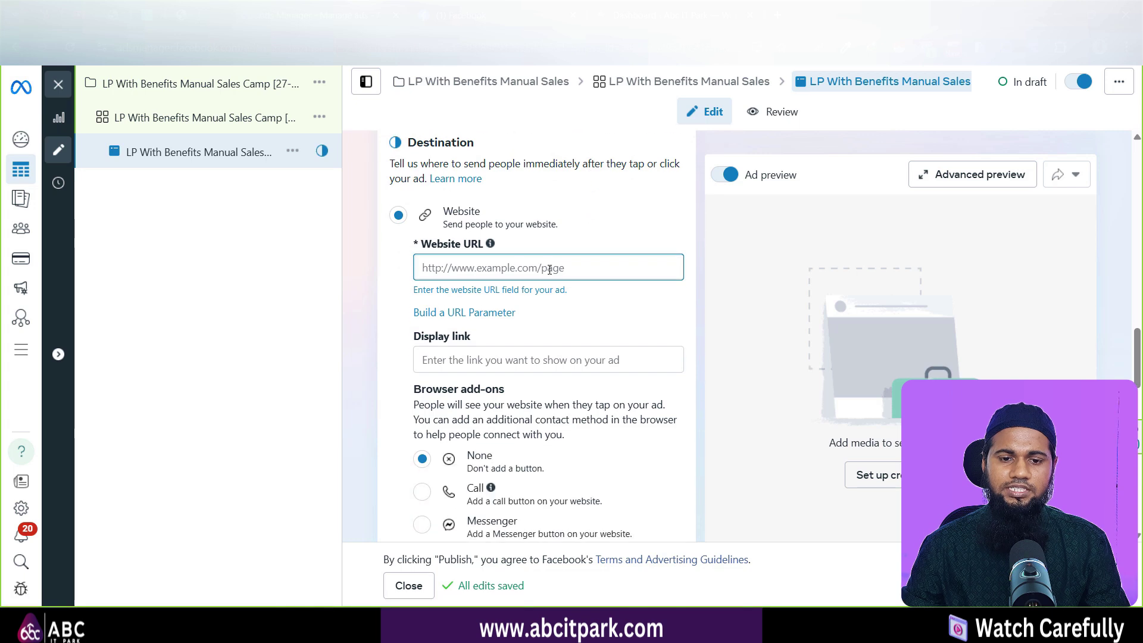
pyautogui.moveTo(409, 141); pyautogui.dragTo(499, 150)
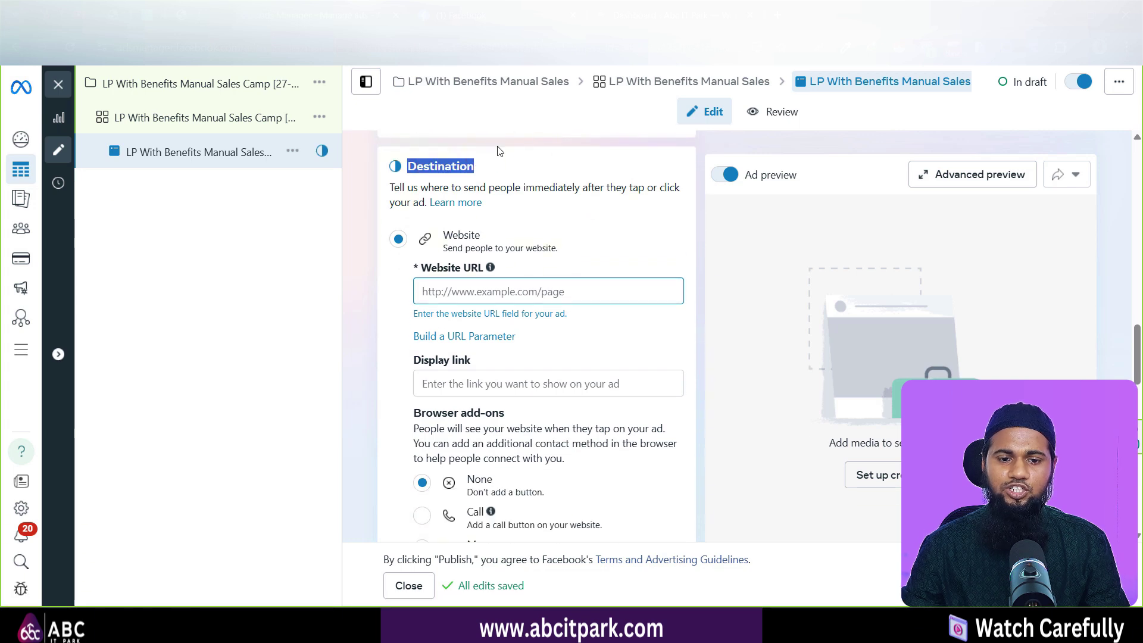
pyautogui.doubleClick(462, 235)
pyautogui.click(464, 295)
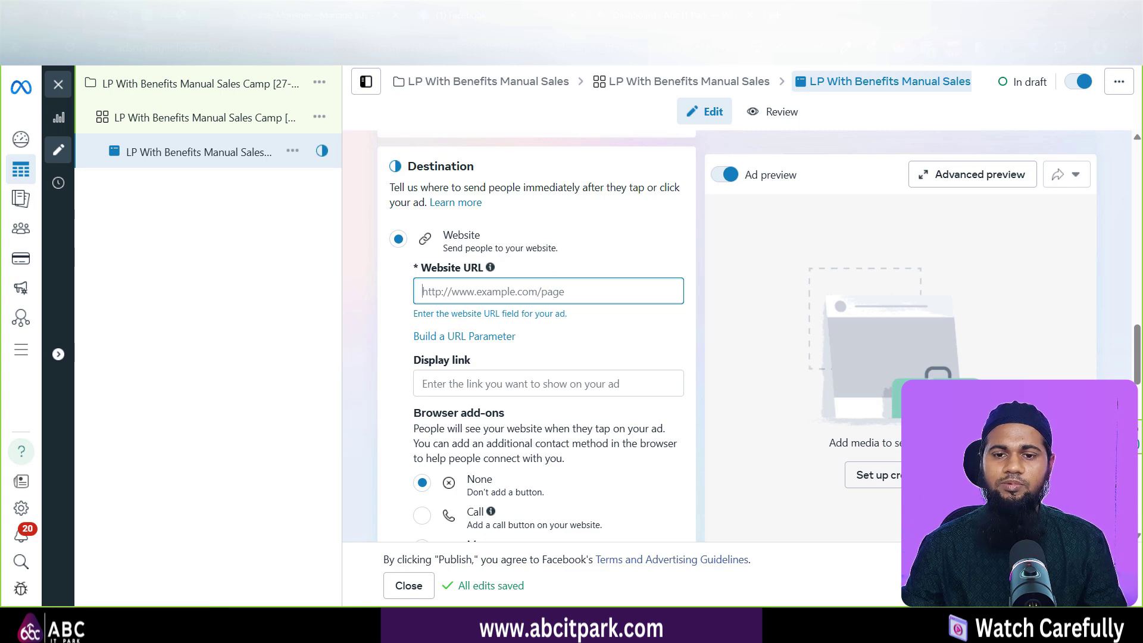
# Open the landing page abcitpark.com/start-right-now/ in a new browser tab.
pyautogui.hotkey('ctrl', 't')
pyautogui.write('abcitpark.com/heiboss')
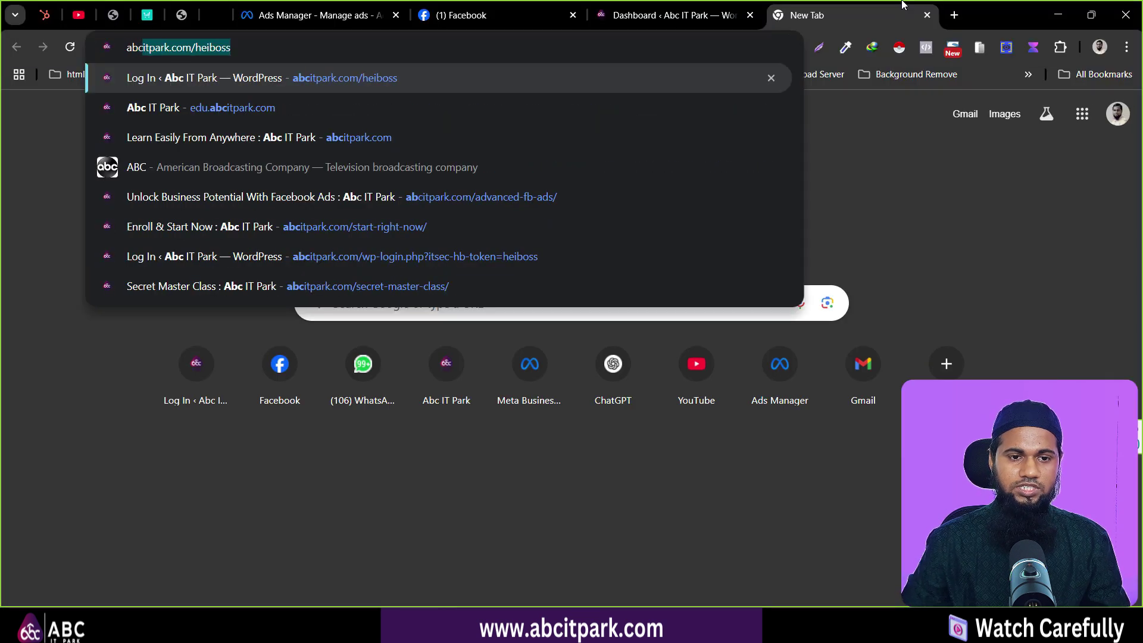
pyautogui.press('Right')
pyautogui.press('BackSpace')
pyautogui.press('BackSpace')
pyautogui.press('BackSpace')
pyautogui.press('BackSpace')
pyautogui.press('BackSpace')
pyautogui.press('BackSpace')
pyautogui.press('BackSpace')
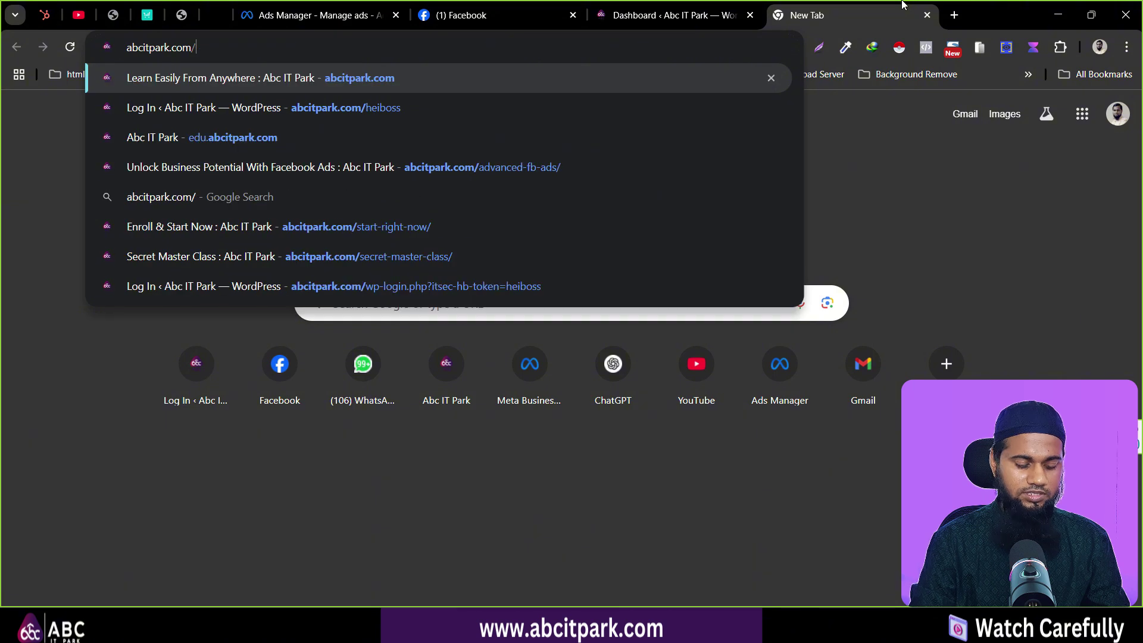
pyautogui.write('st')
pyautogui.press('Return')
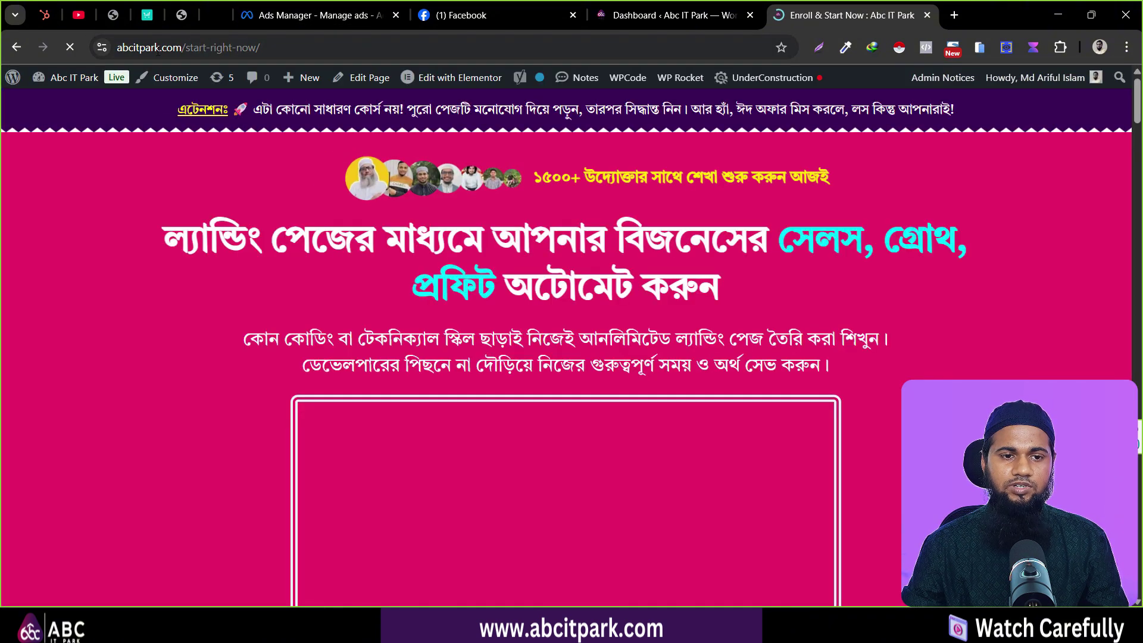
# Copy the landing page's address and follow its join button to the checkout page.
pyautogui.click(189, 52)
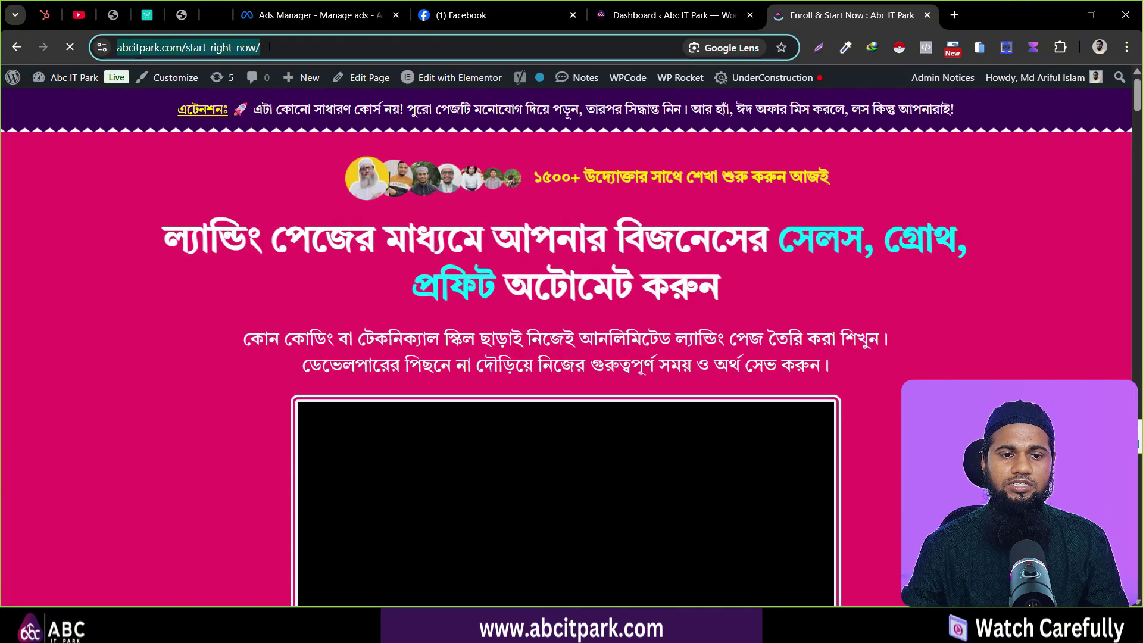
pyautogui.rightClick(268, 52)
pyautogui.click(314, 187)
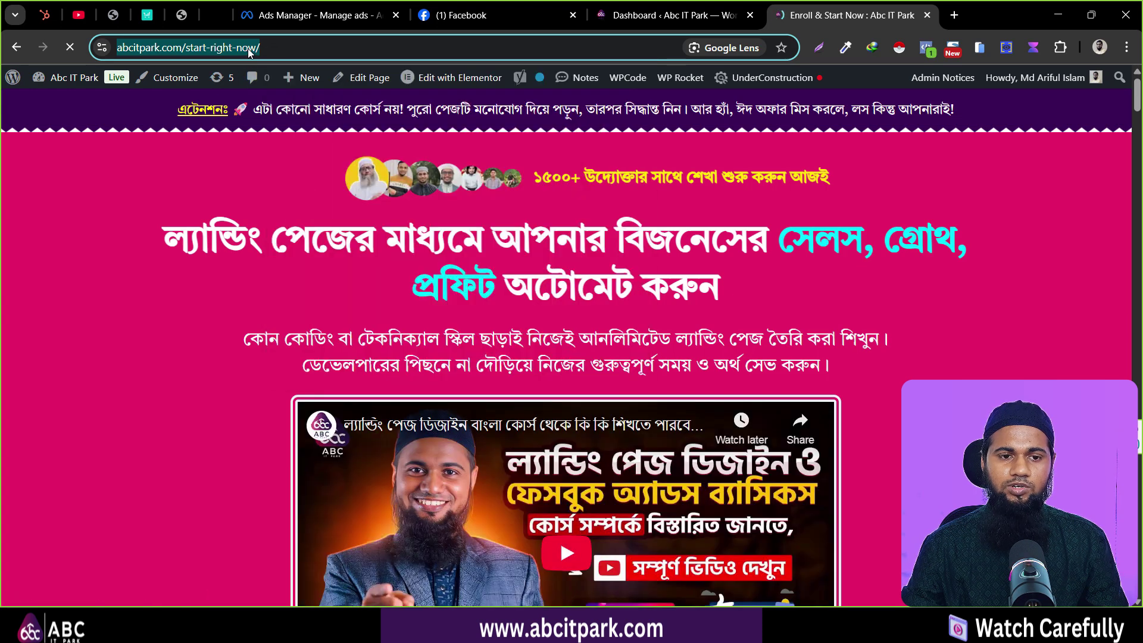
pyautogui.rightClick(249, 53)
pyautogui.click(299, 186)
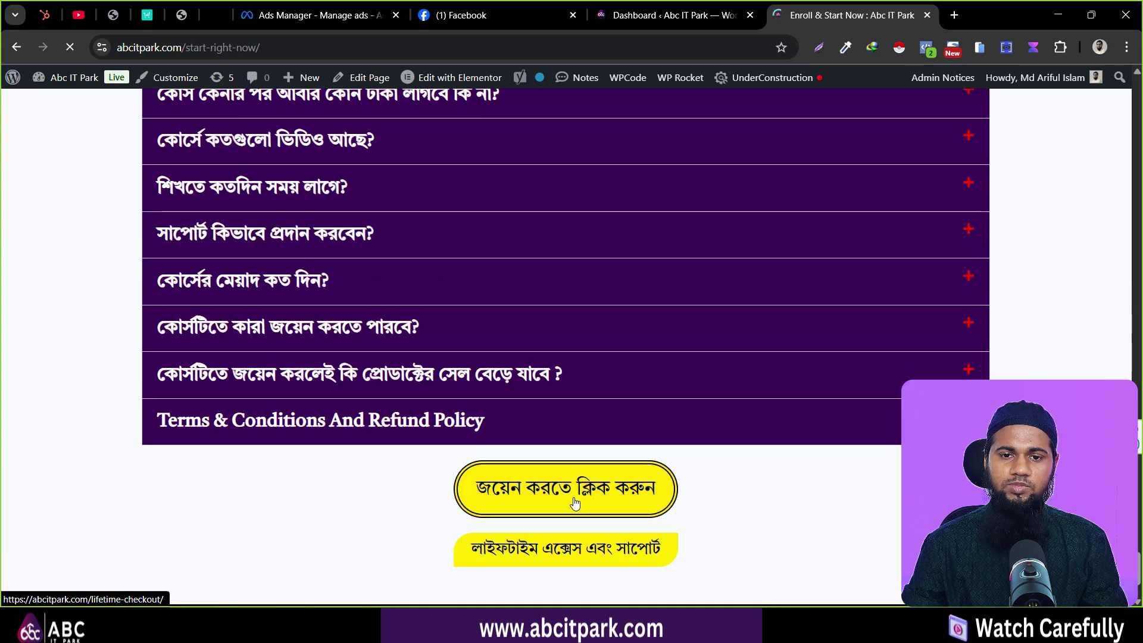
pyautogui.click(575, 503)
pyautogui.click(672, 15)
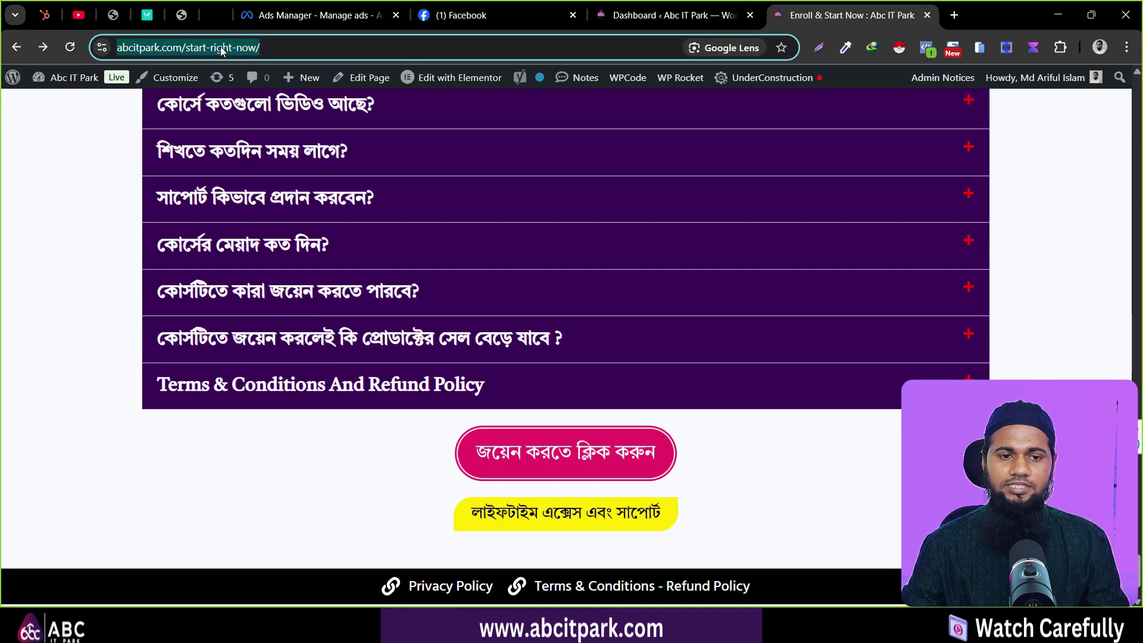
pyautogui.rightClick(221, 51)
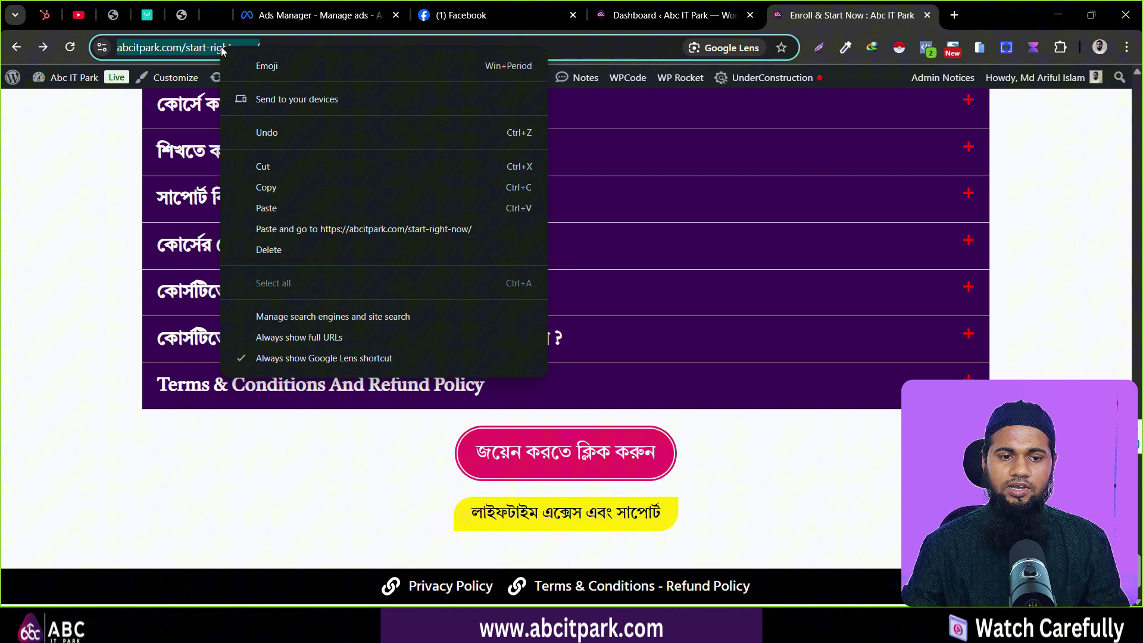
pyautogui.click(275, 189)
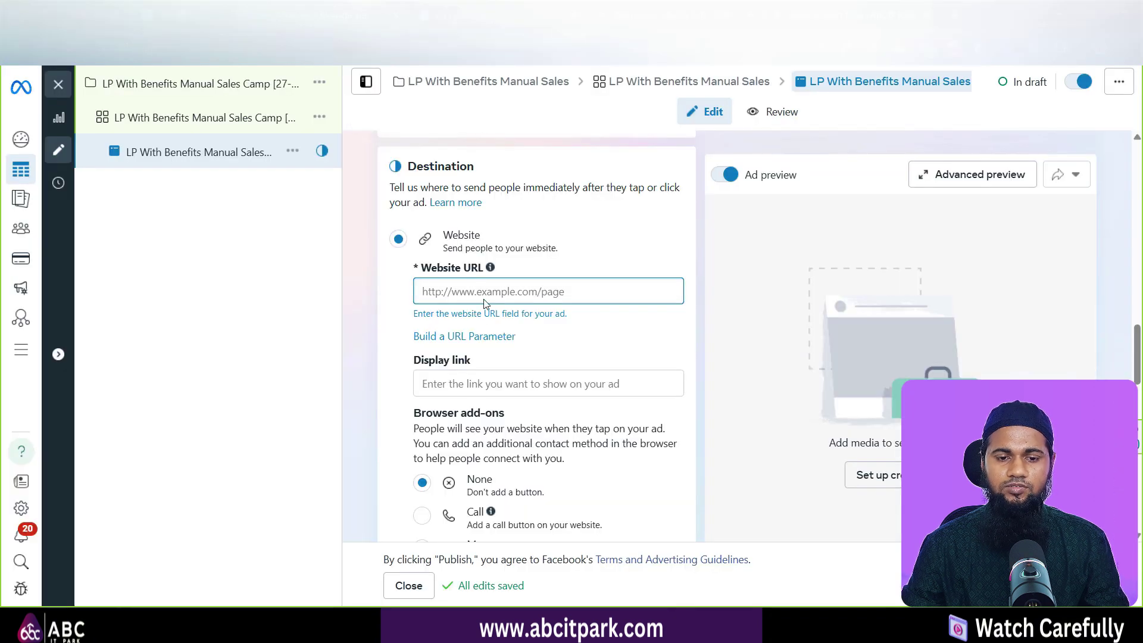
pyautogui.hotkey('ctrl', 'v')
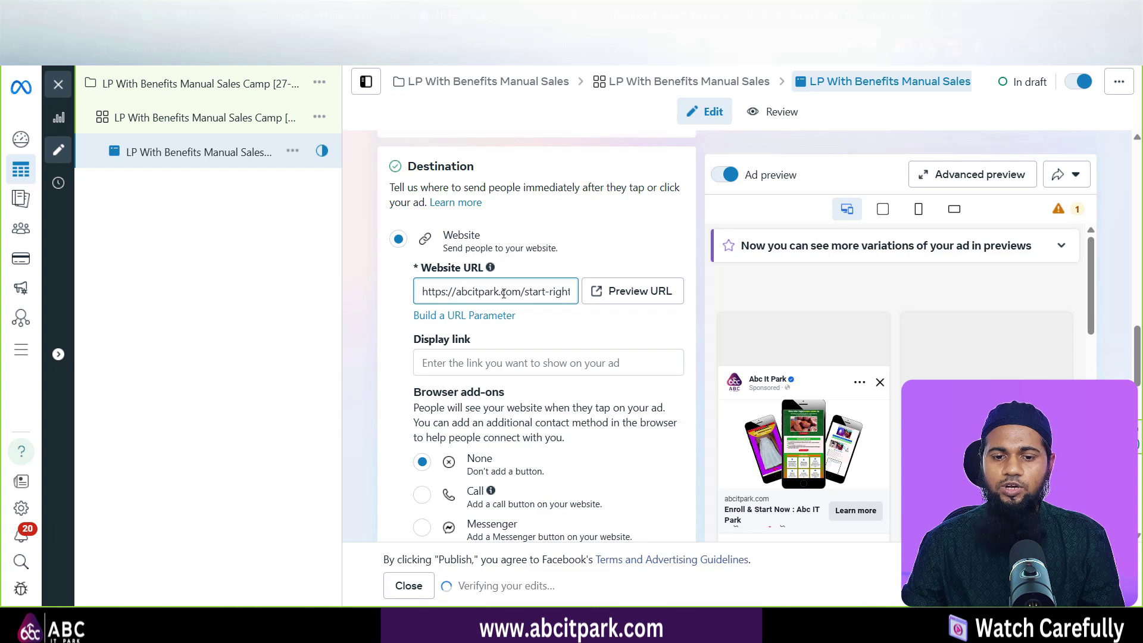
# Preview the website URL, look over the landing page and return to the ad's settings.
pyautogui.click(614, 299)
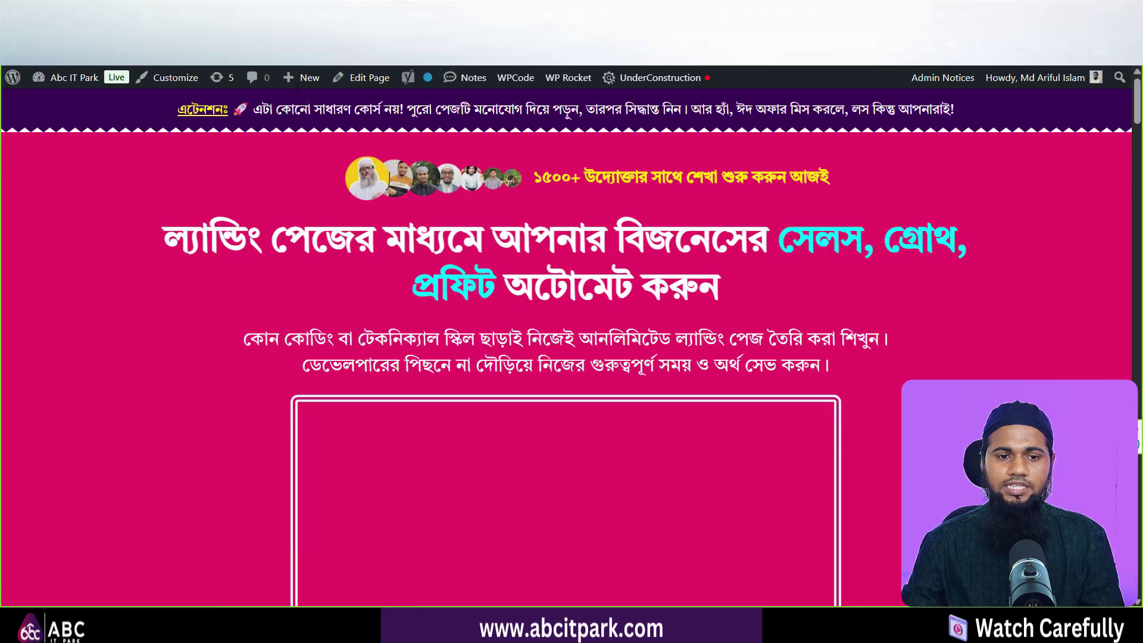
pyautogui.scroll(-10, 547, 231)
pyautogui.scroll(10, 547, 230)
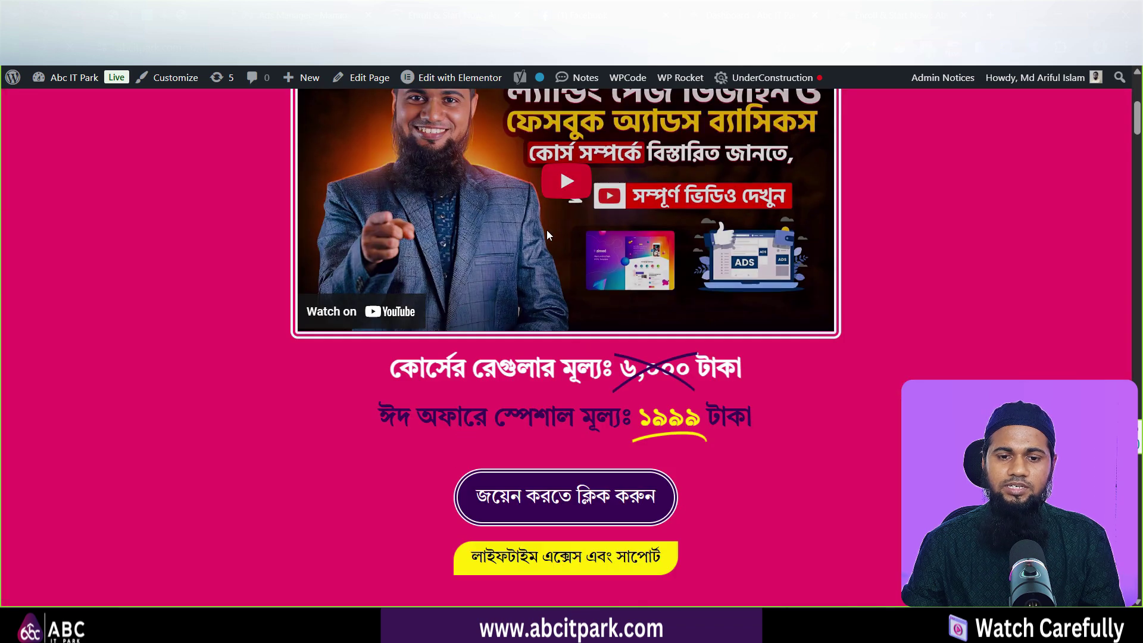
pyautogui.hotkey('ctrl', 'w')
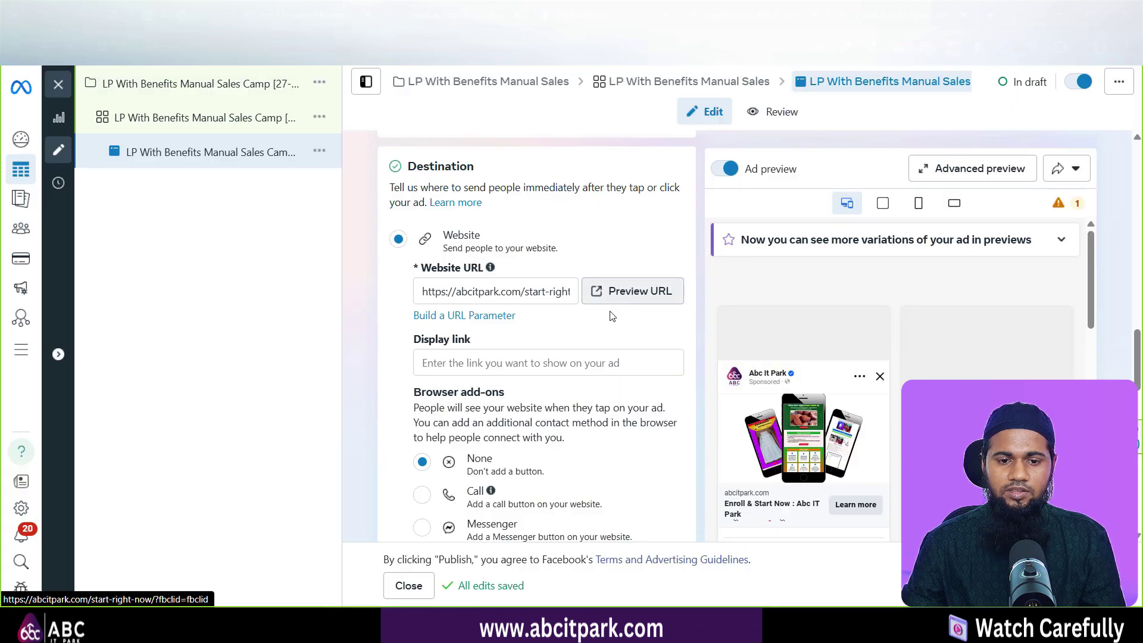
# Examine the optional display link and the browser add-on choices alongside the ad preview.
pyautogui.scroll(-1, 536, 309)
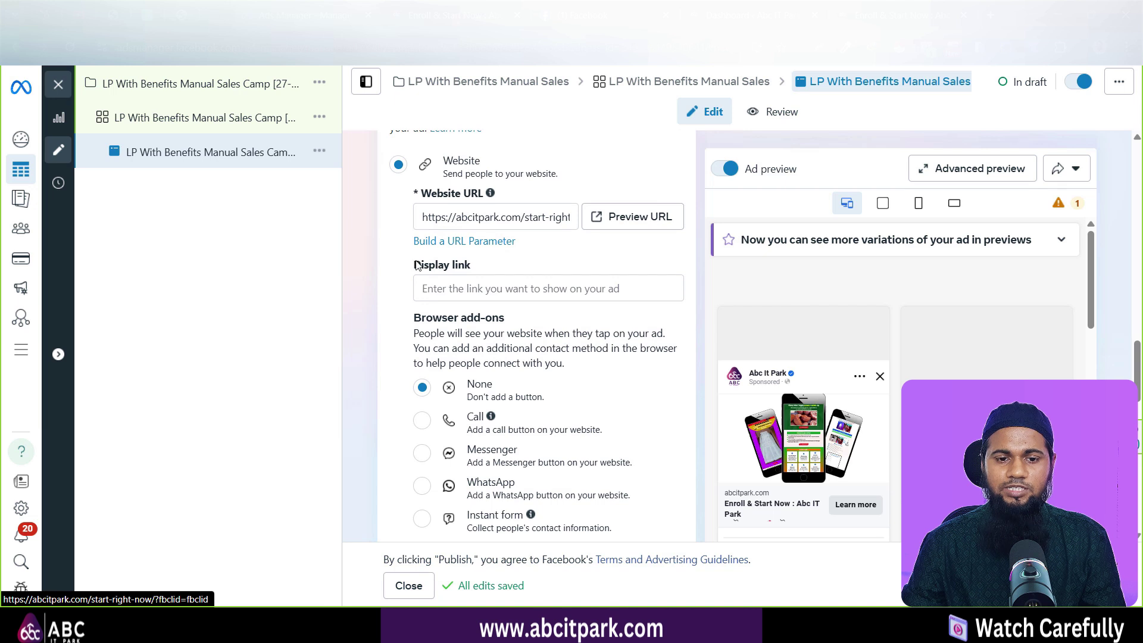
pyautogui.moveTo(417, 266); pyautogui.dragTo(471, 266)
pyautogui.scroll(-2, 584, 285)
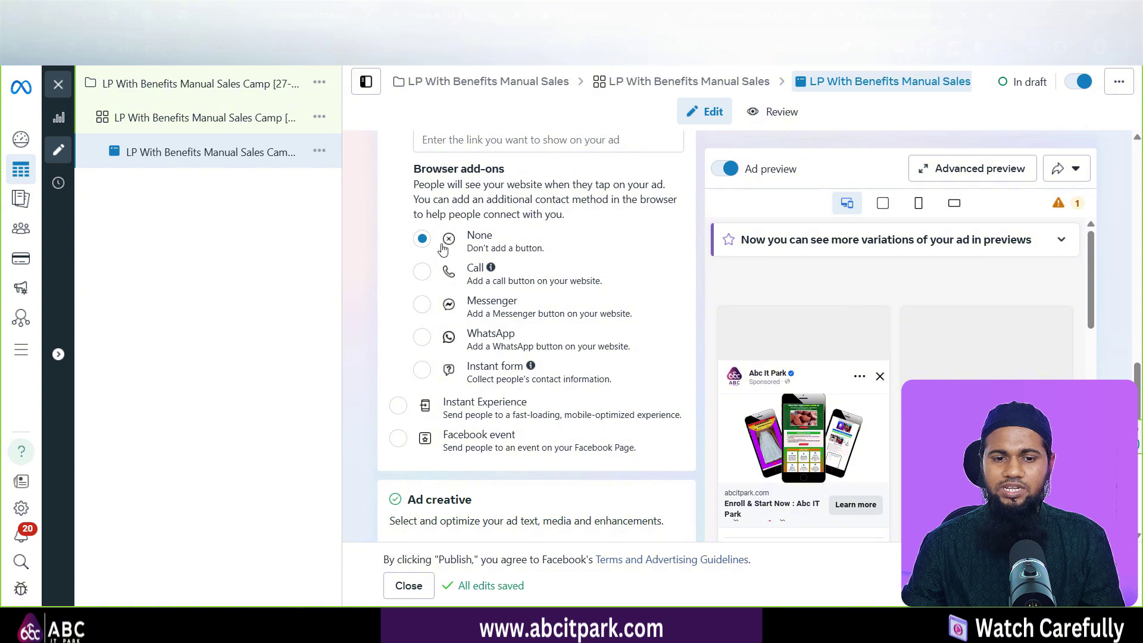
pyautogui.moveTo(751, 365)
pyautogui.scroll(-3, 751, 365)
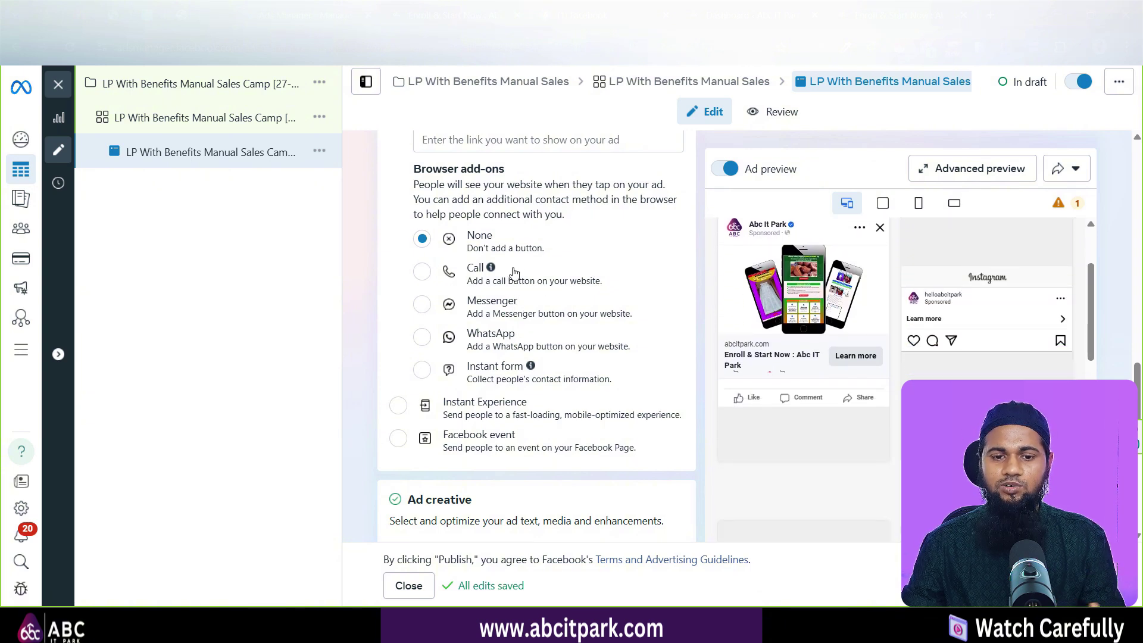
pyautogui.scroll(-3, 514, 272)
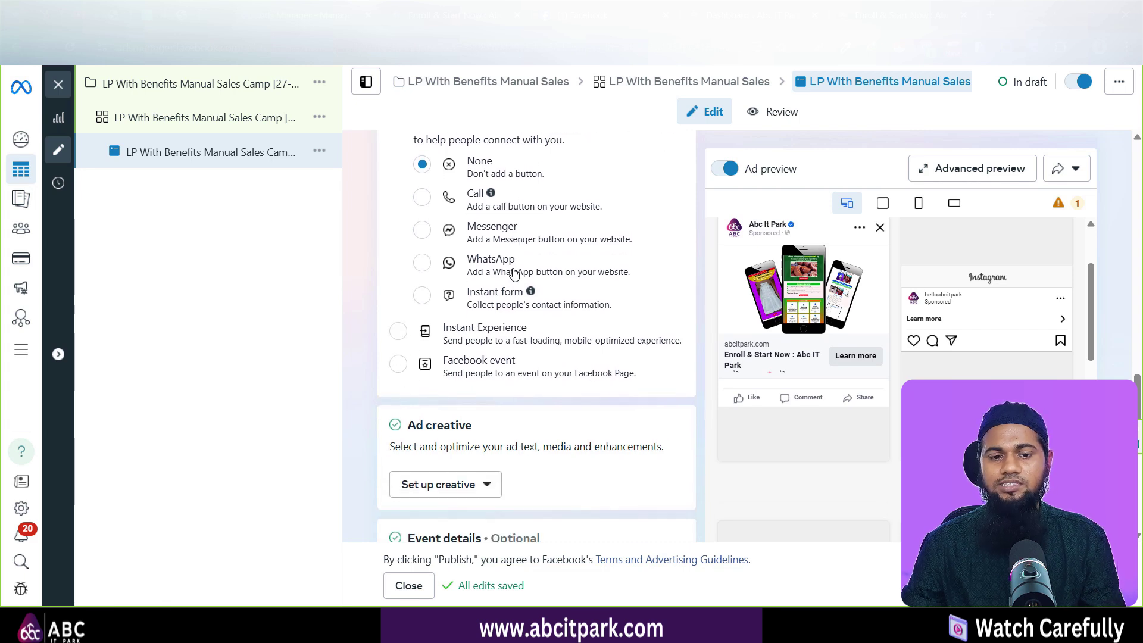
# Look over the Ad creative section, recheck the Destination settings and return to the creative setup.
pyautogui.scroll(-3, 556, 280)
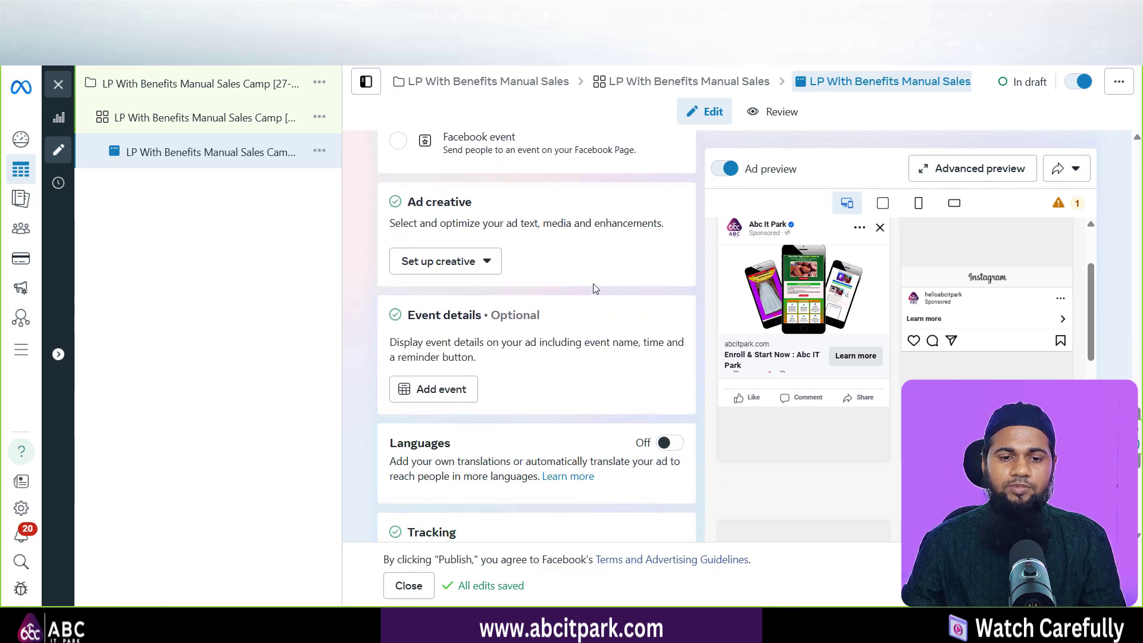
pyautogui.moveTo(407, 203); pyautogui.dragTo(469, 198)
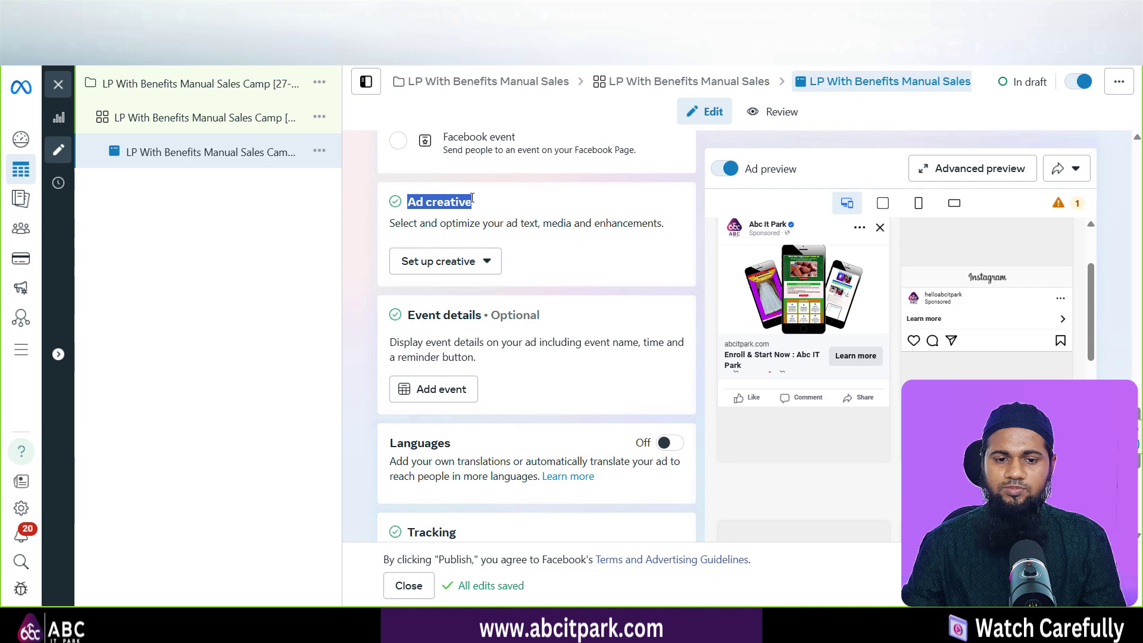
pyautogui.scroll(10, 473, 227)
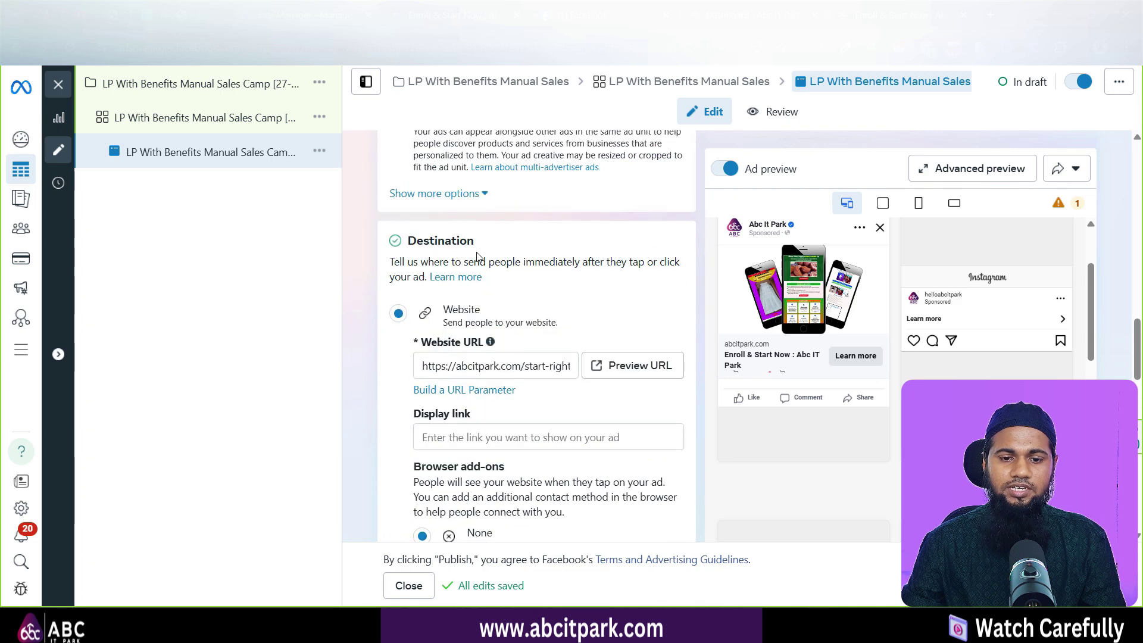
pyautogui.scroll(-2, 517, 341)
pyautogui.scroll(-9, 530, 291)
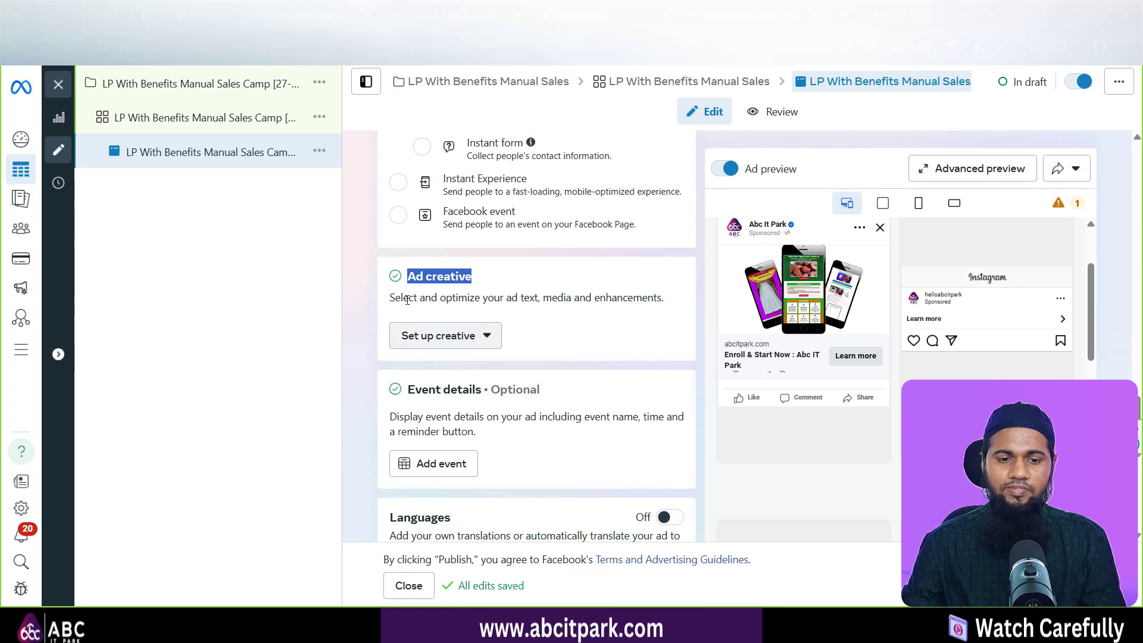
# Start setting up a video ad creative and look over its promotion and site link extensions.
pyautogui.click(447, 336)
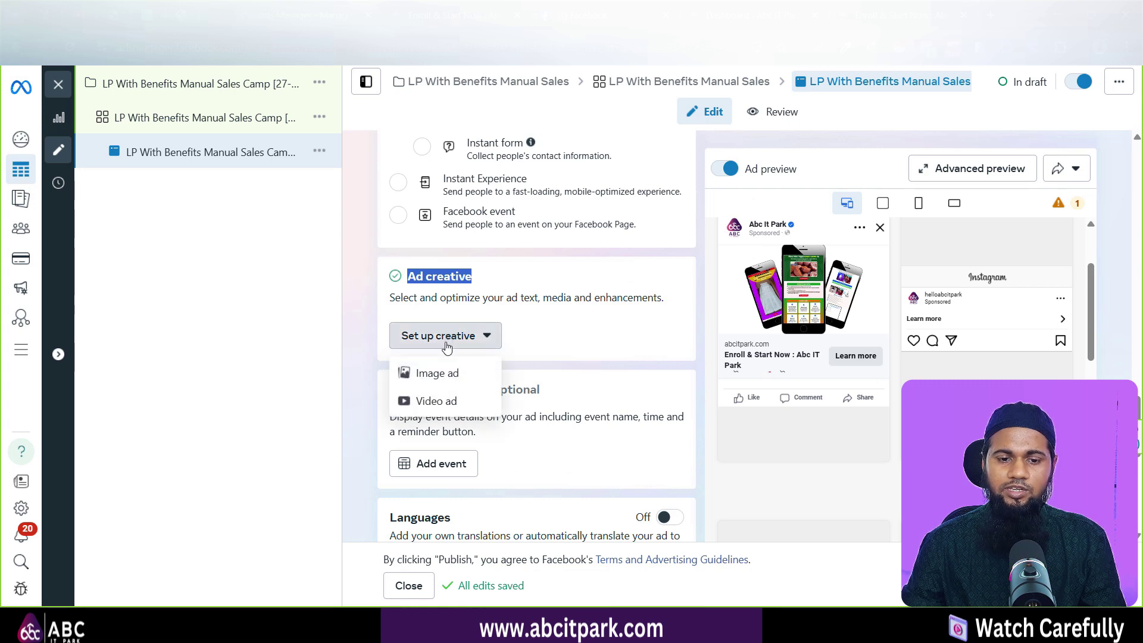
pyautogui.click(441, 402)
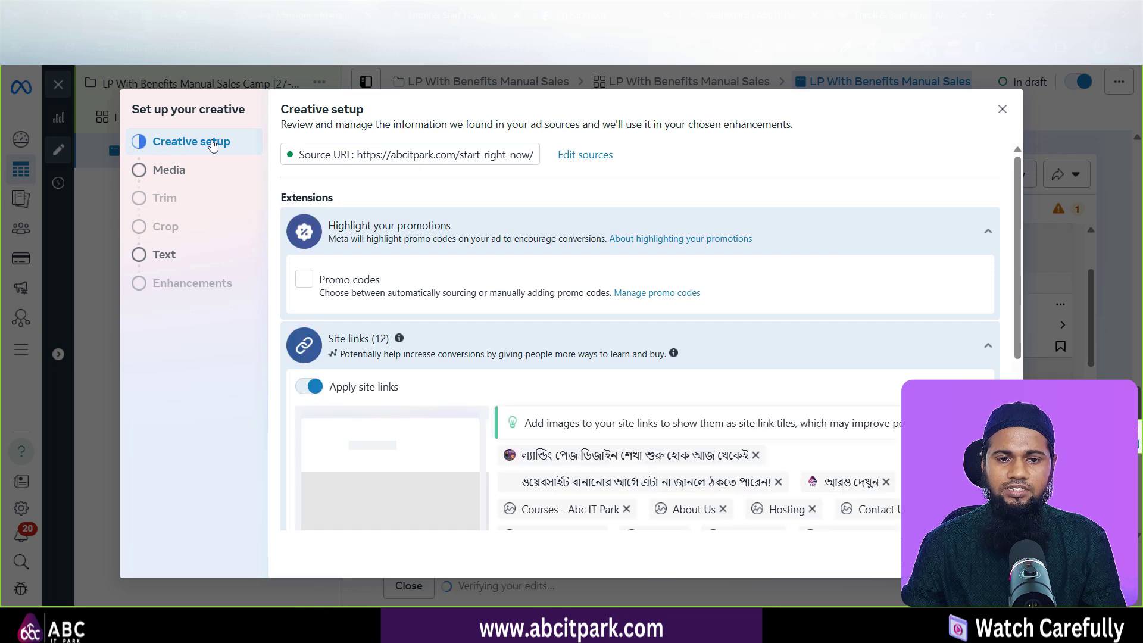
pyautogui.scroll(-2, 489, 230)
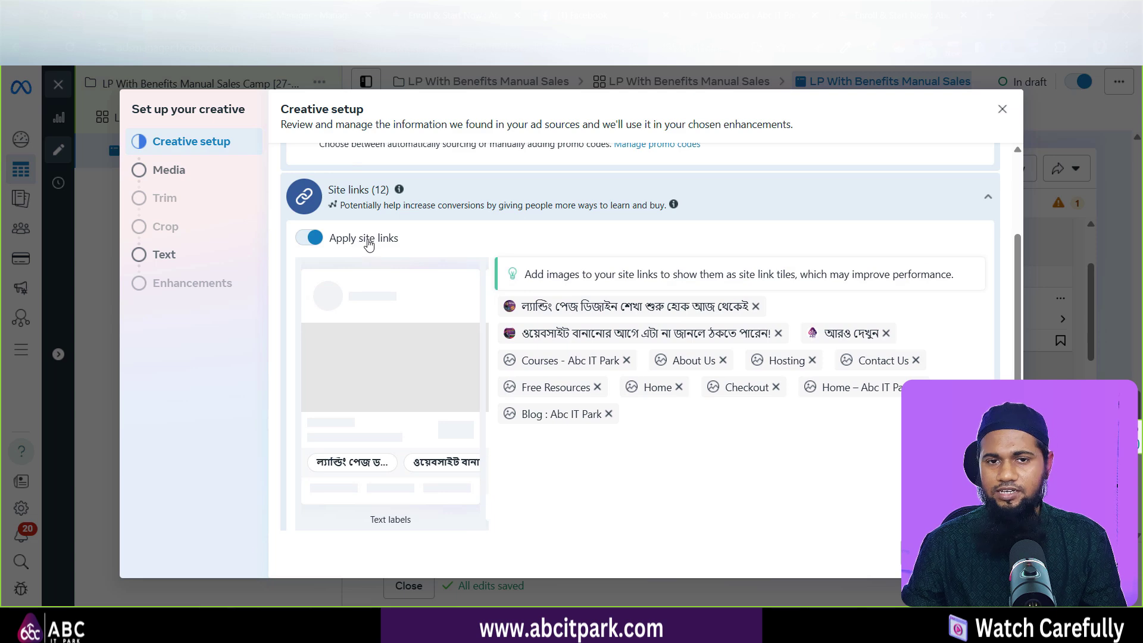
pyautogui.scroll(2, 363, 238)
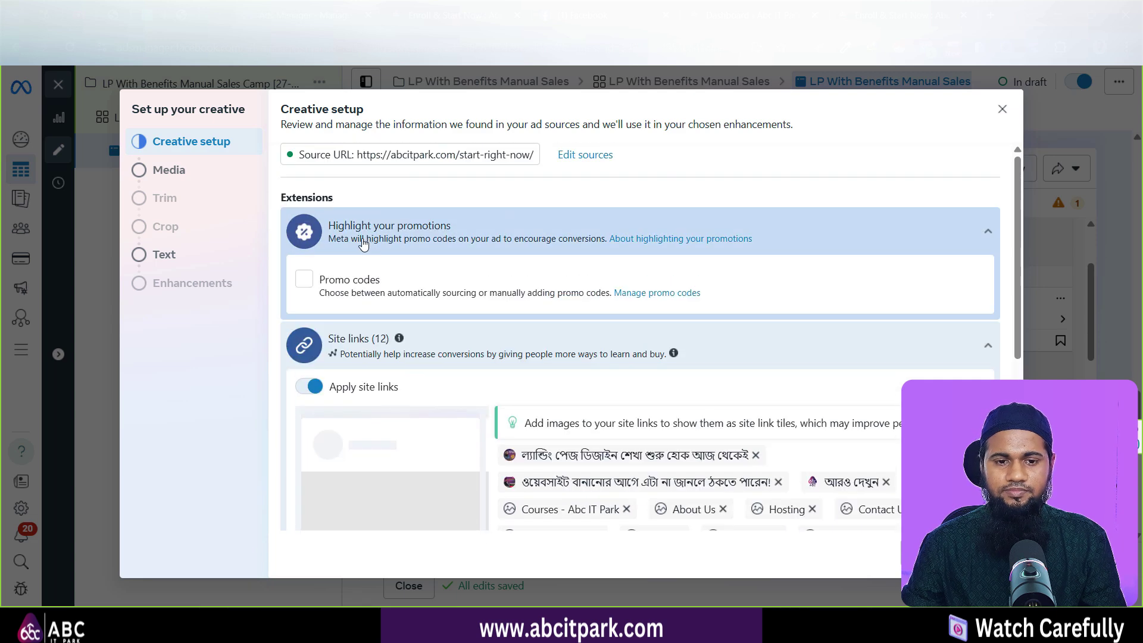
# Compare the text label and site link tile previews of the suggested site links.
pyautogui.click(485, 156)
pyautogui.scroll(-4, 376, 386)
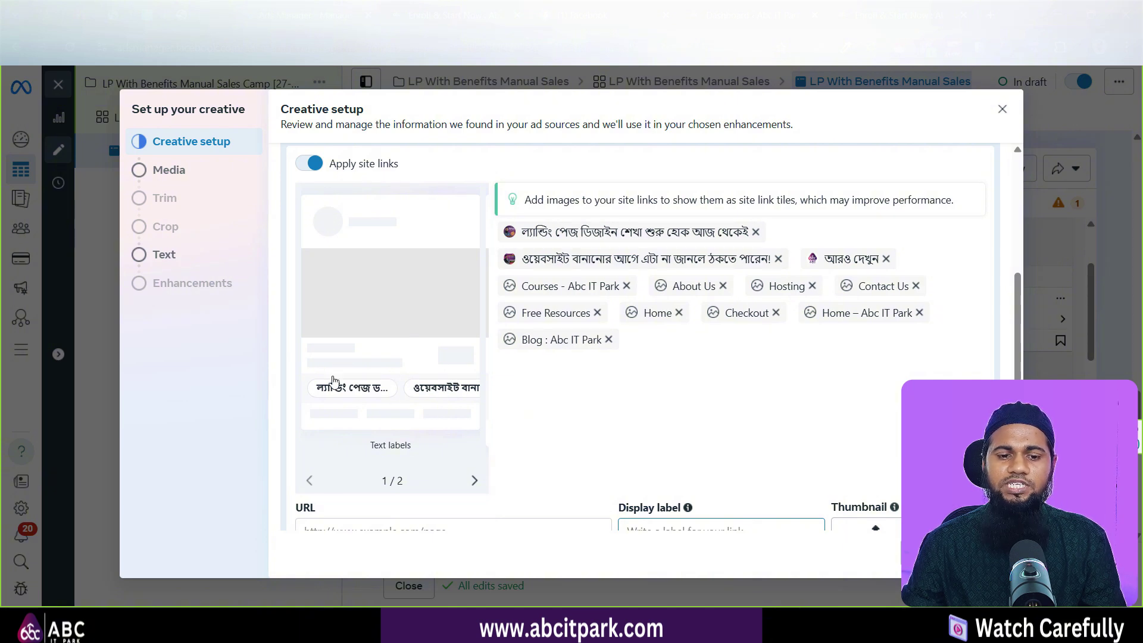
pyautogui.click(475, 481)
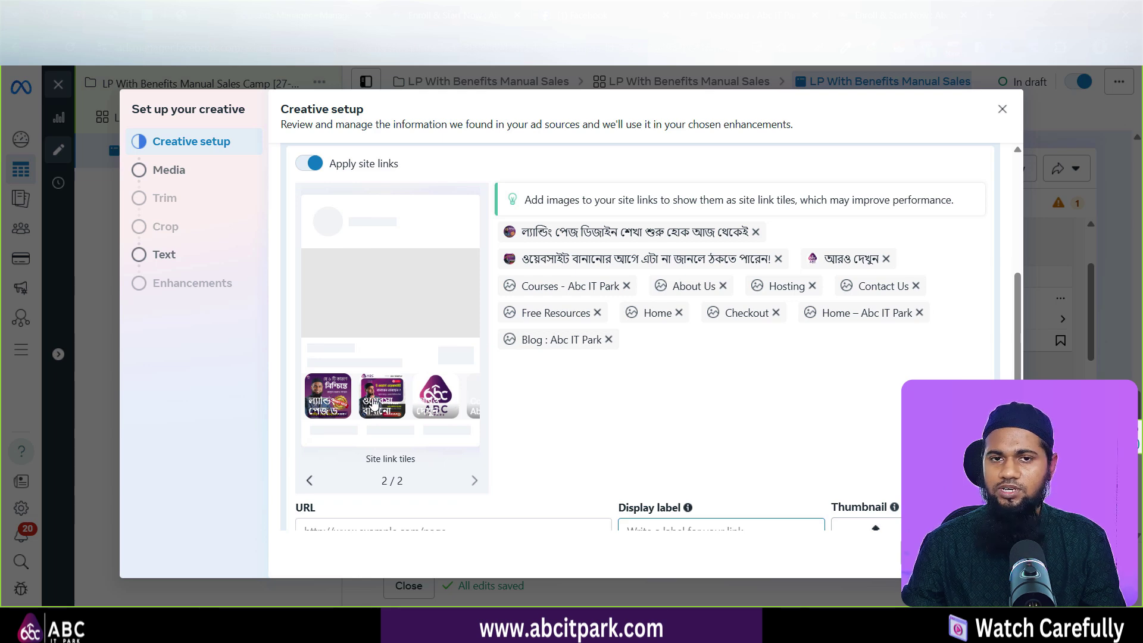
pyautogui.click(324, 485)
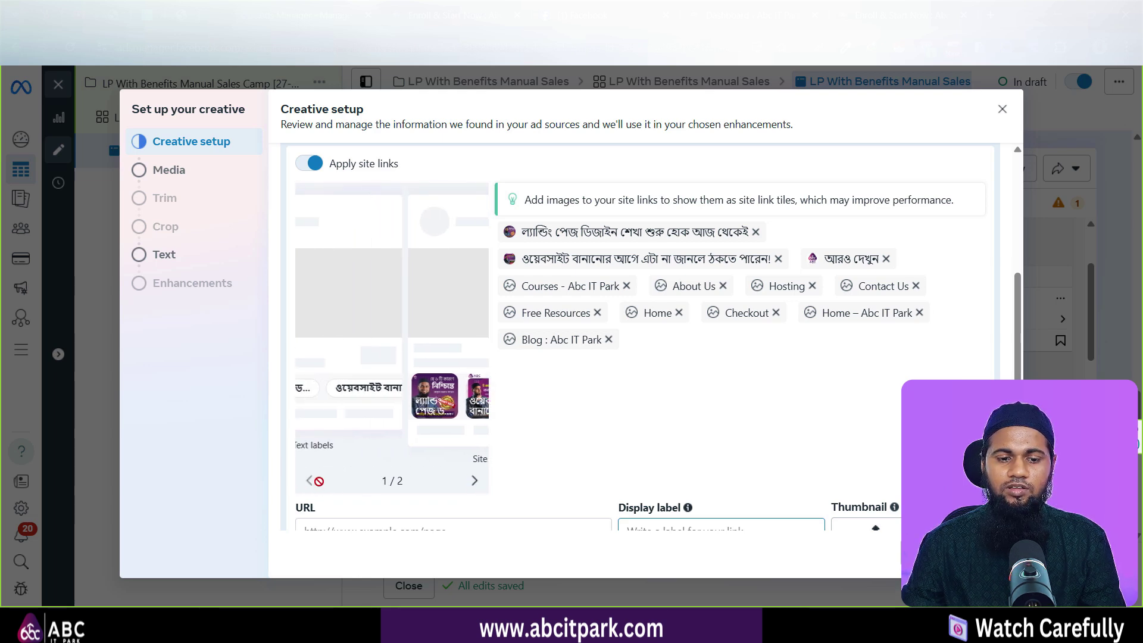
pyautogui.scroll(4, 349, 400)
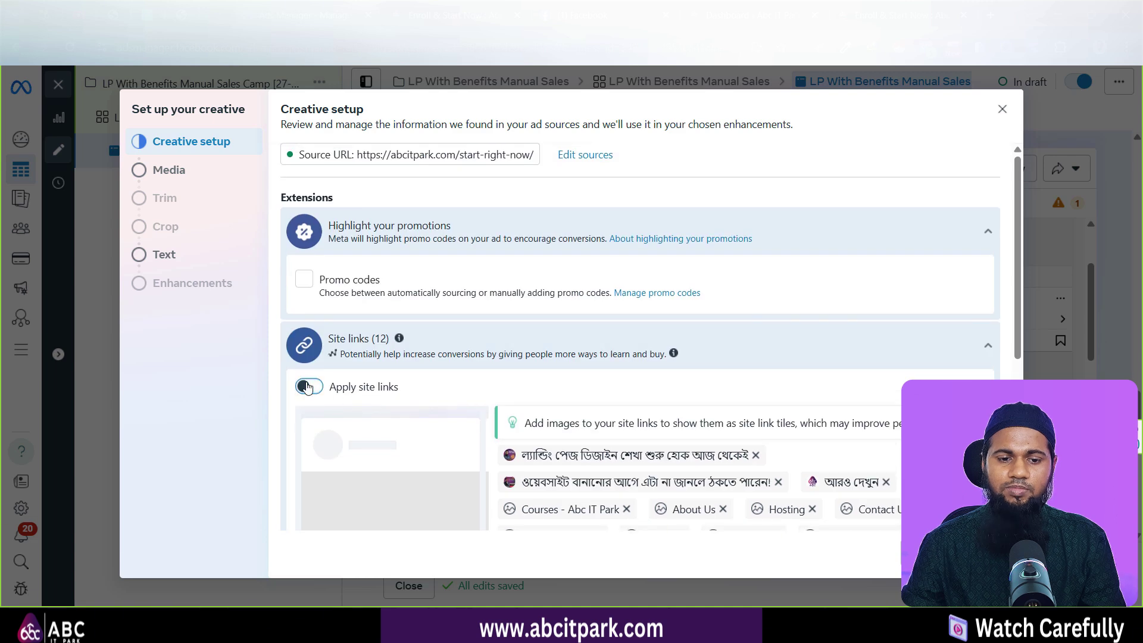
# Remove the Home, Free Resources, Checkout and আরও দেখুন site links from the creative.
pyautogui.scroll(-3, 524, 337)
pyautogui.click(763, 231)
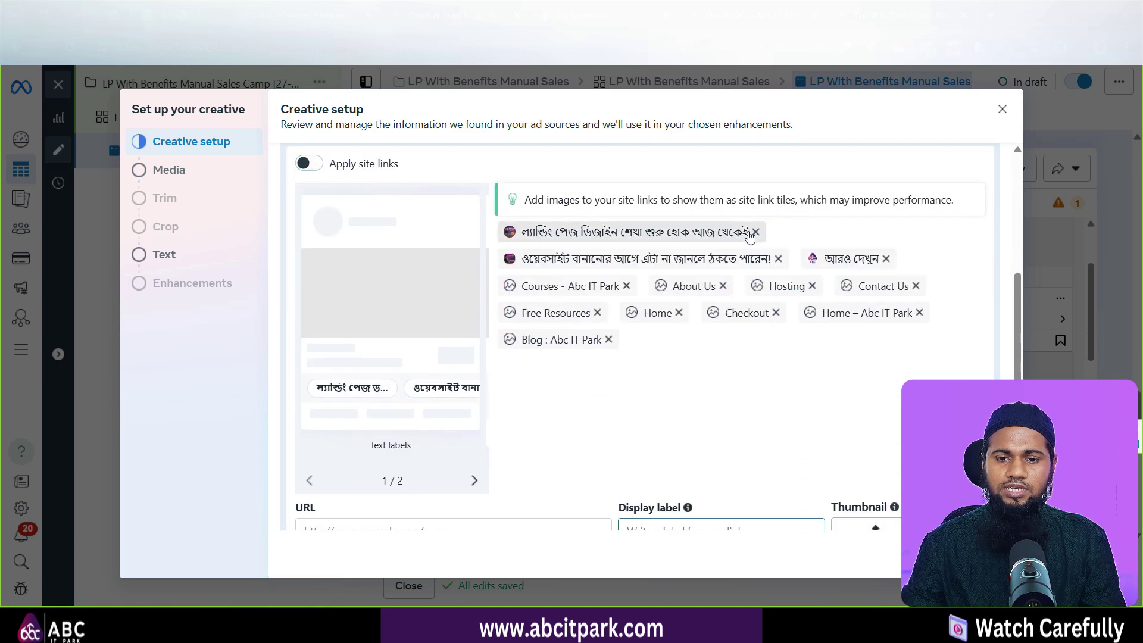
pyautogui.click(679, 313)
pyautogui.click(597, 313)
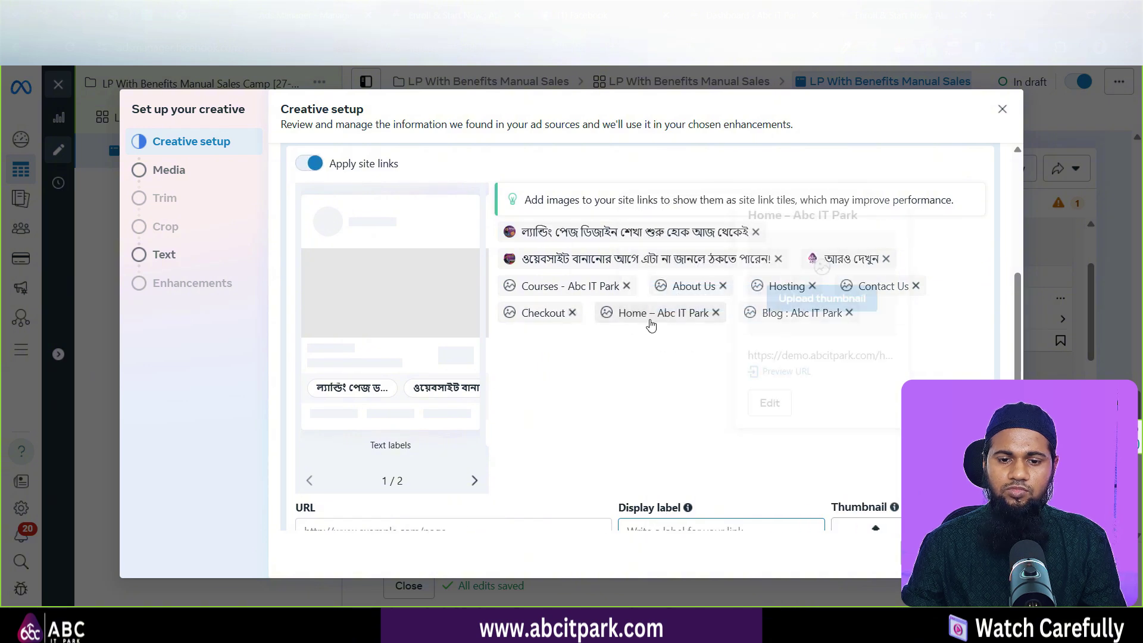
pyautogui.click(573, 313)
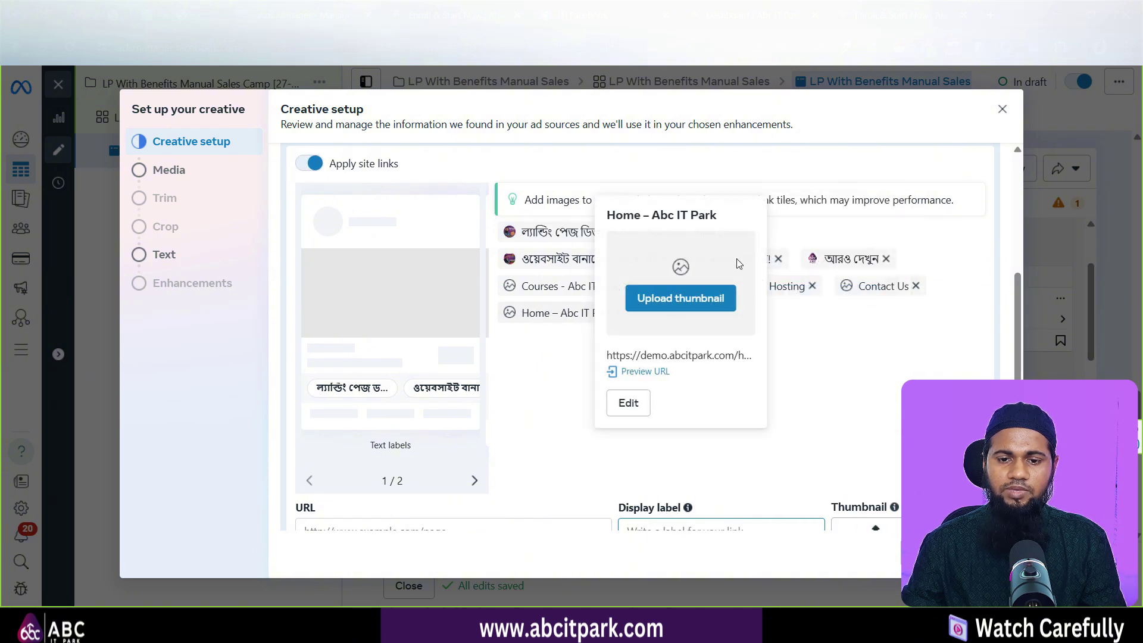
pyautogui.click(886, 259)
pyautogui.click(922, 259)
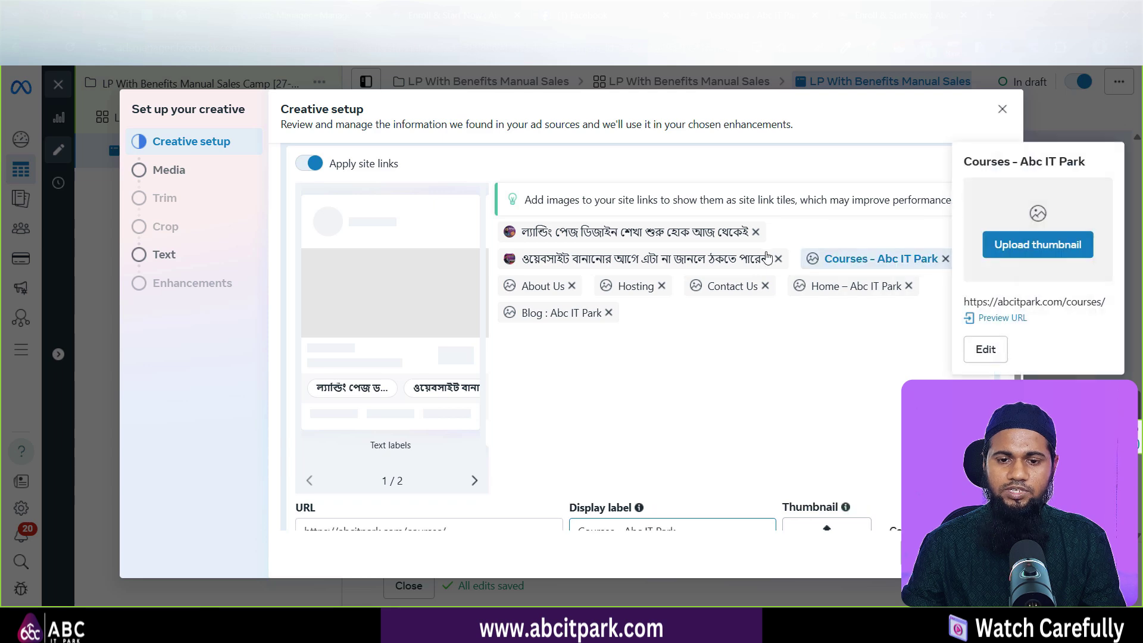
# Remove all remaining site links, from the landing page and About Us links to Home – Abc IT Park, and turn off Apply site links.
pyautogui.click(755, 231)
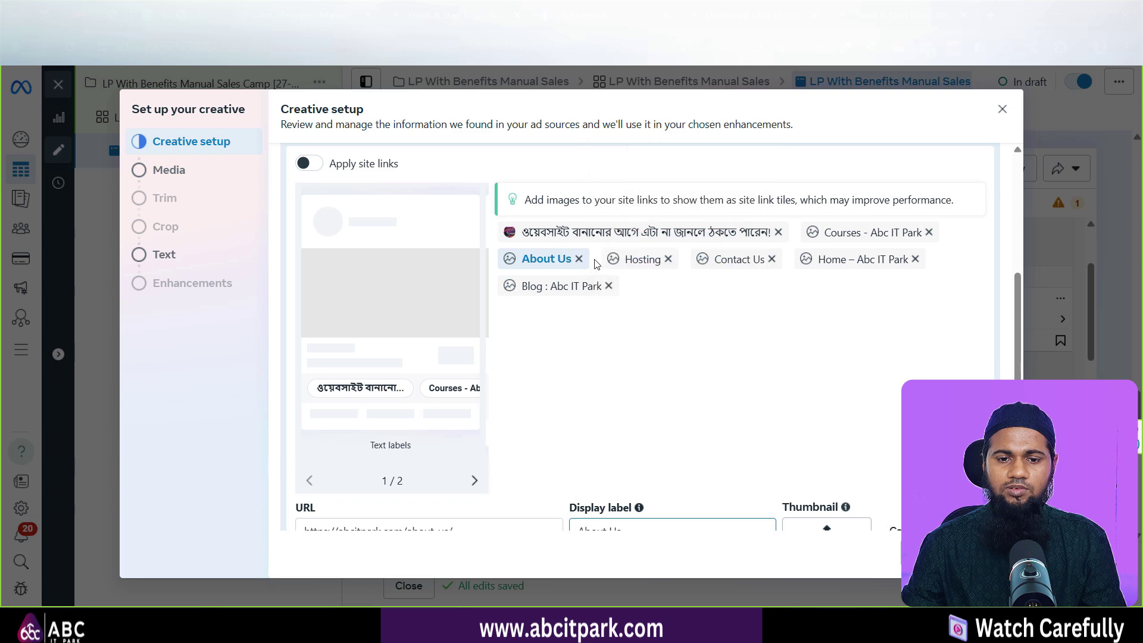
pyautogui.click(570, 260)
pyautogui.click(953, 262)
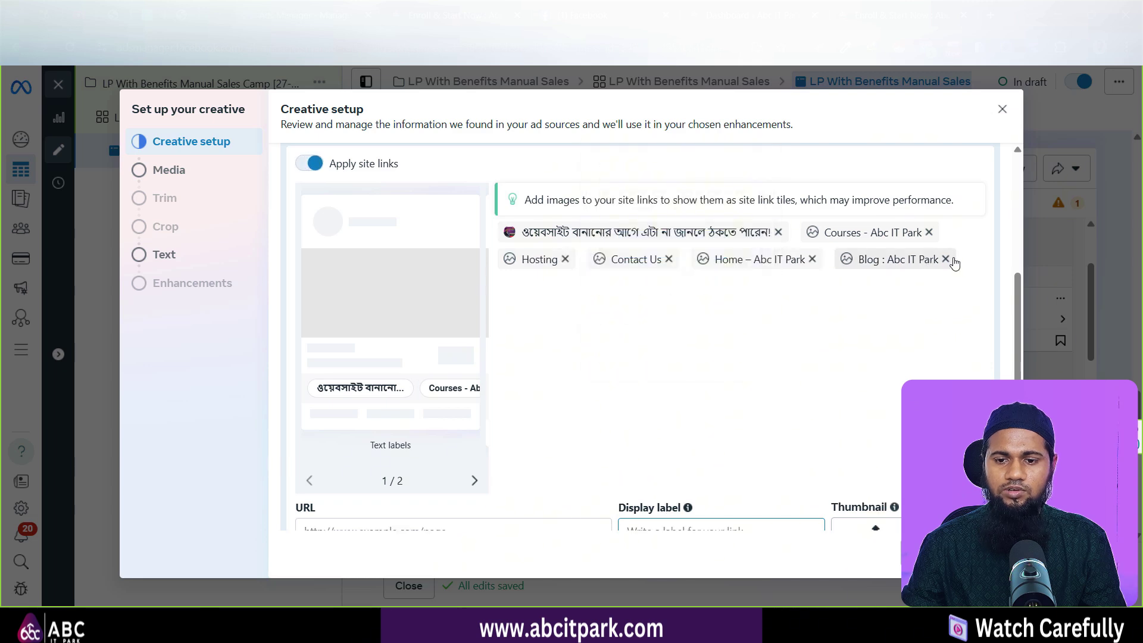
pyautogui.click(928, 232)
pyautogui.click(867, 232)
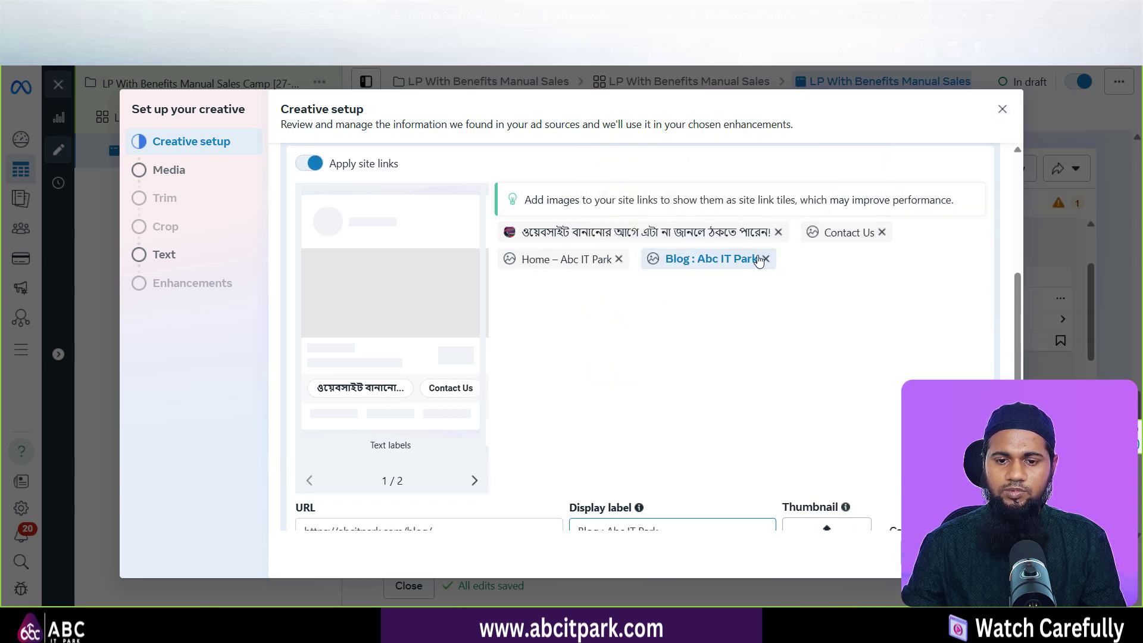
pyautogui.click(766, 258)
pyautogui.click(778, 233)
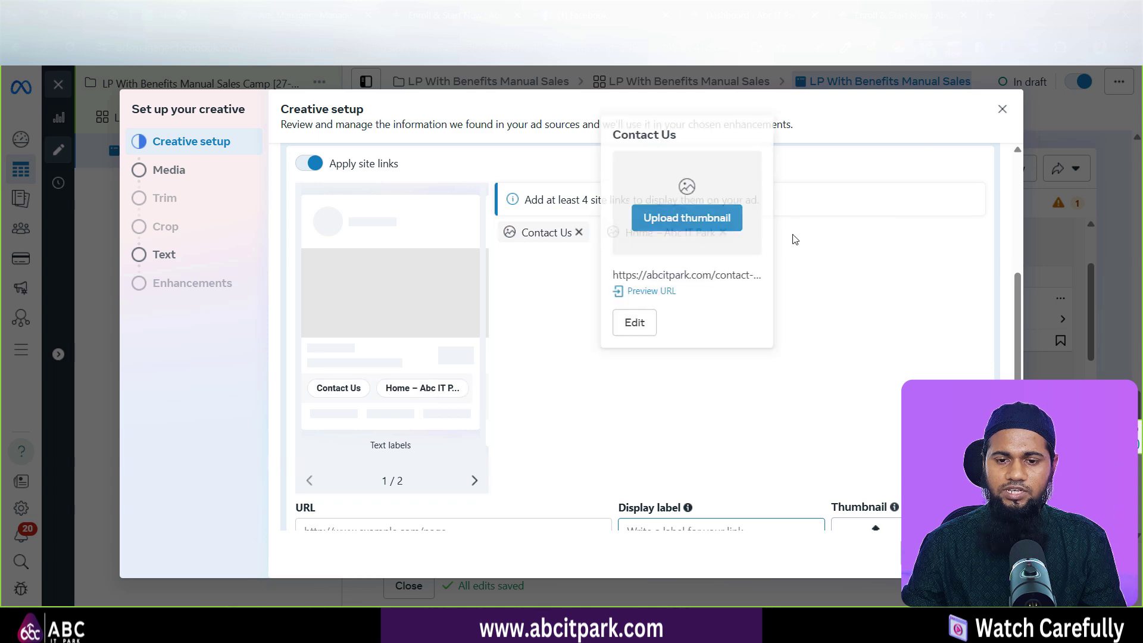
pyautogui.click(579, 234)
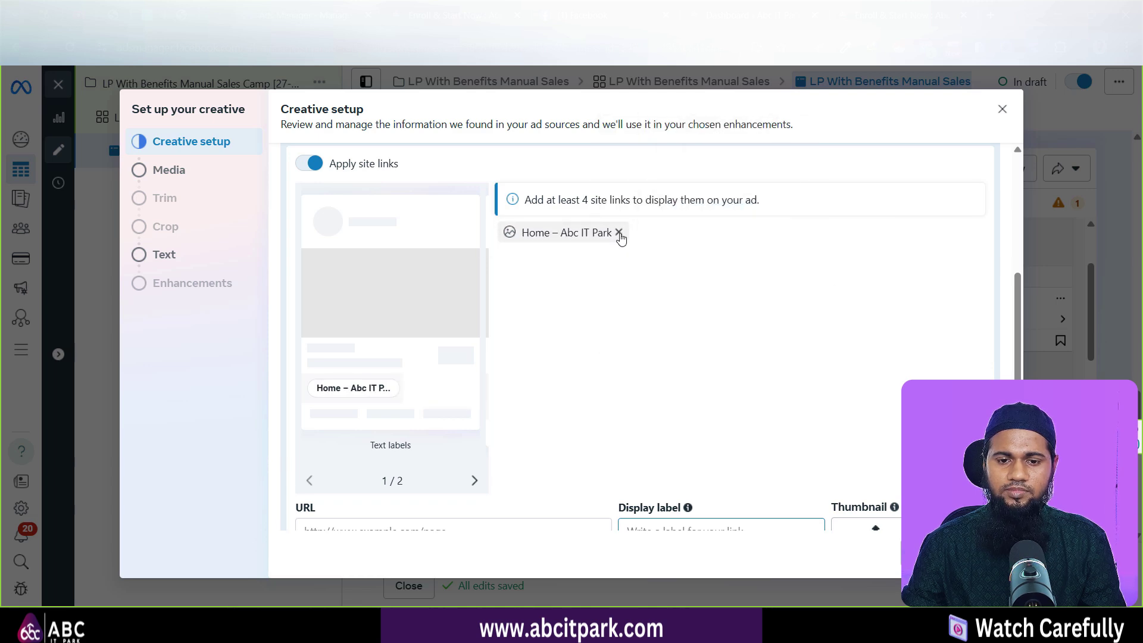
pyautogui.click(618, 232)
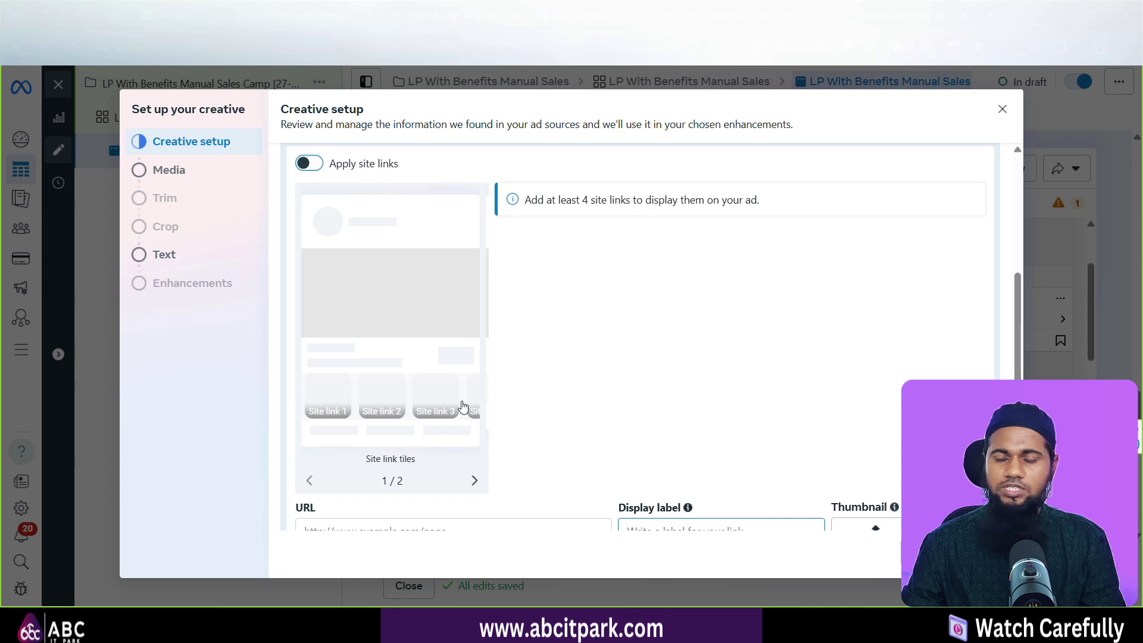
pyautogui.scroll(-1, 601, 362)
pyautogui.scroll(5, 591, 349)
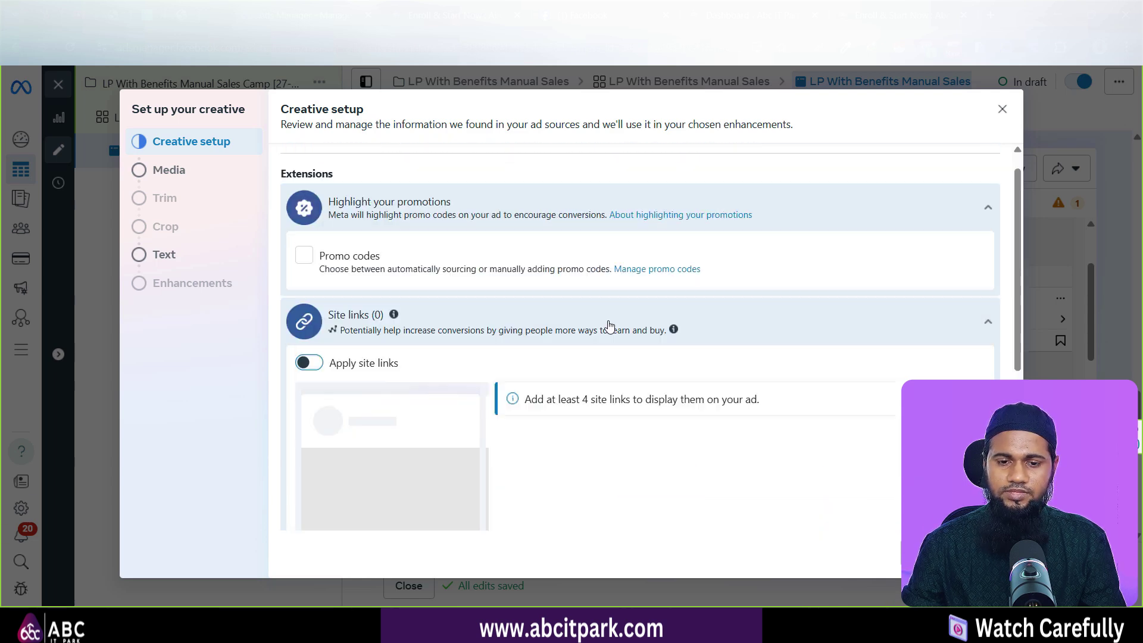
pyautogui.scroll(-3, 645, 439)
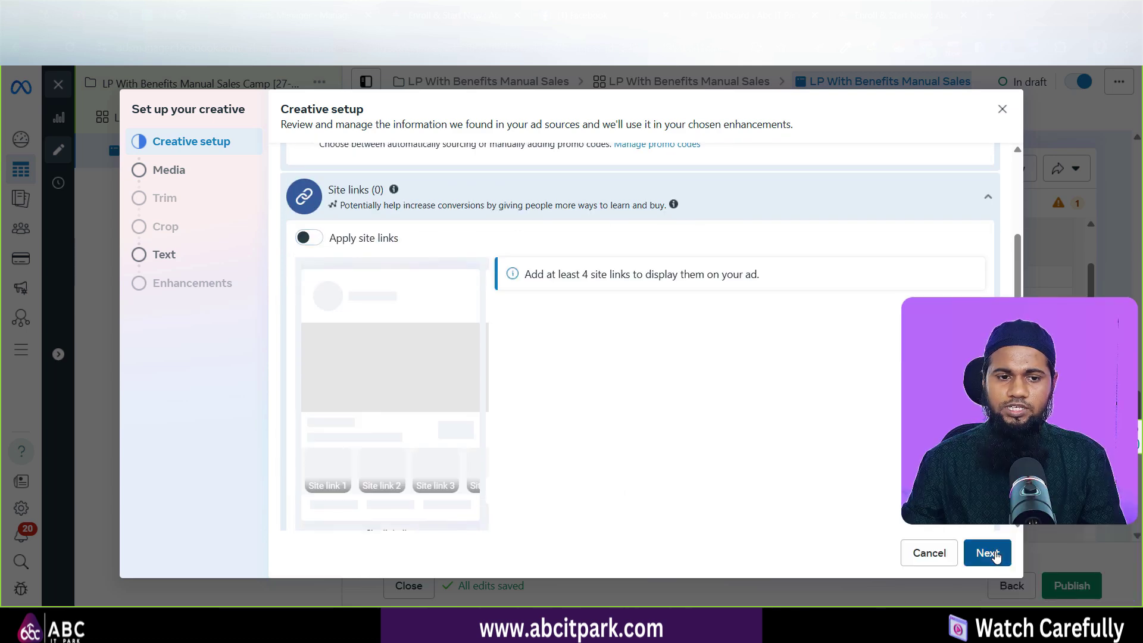
# Continue to the media selection and upload Landing Page Website With Benefits.mp4 from the Desktop as the ad video.
pyautogui.click(995, 555)
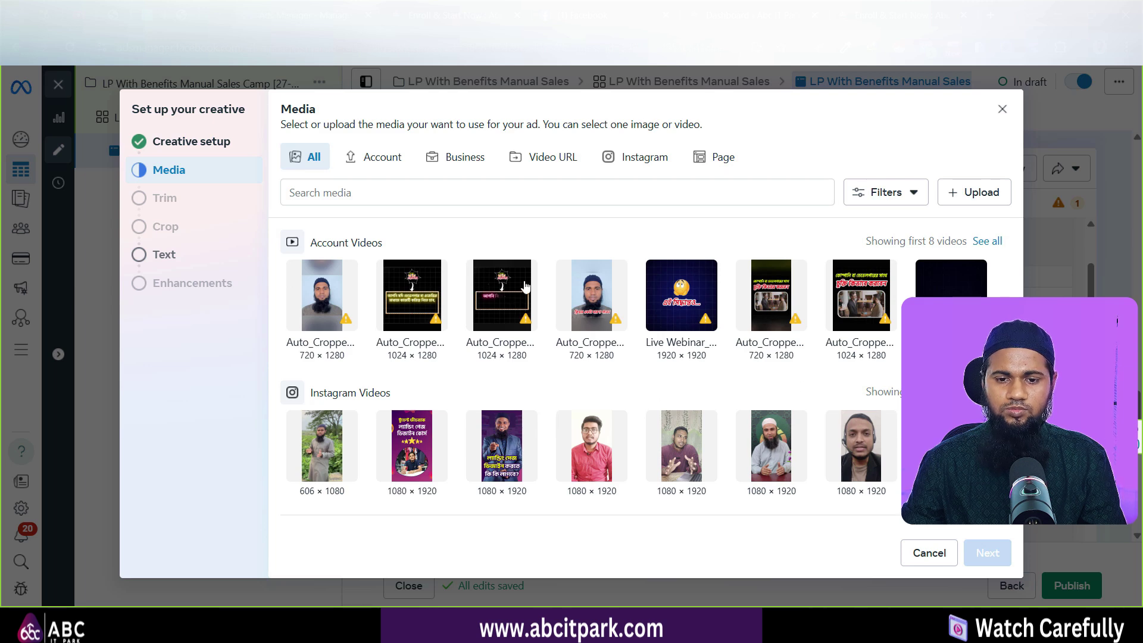
pyautogui.click(962, 201)
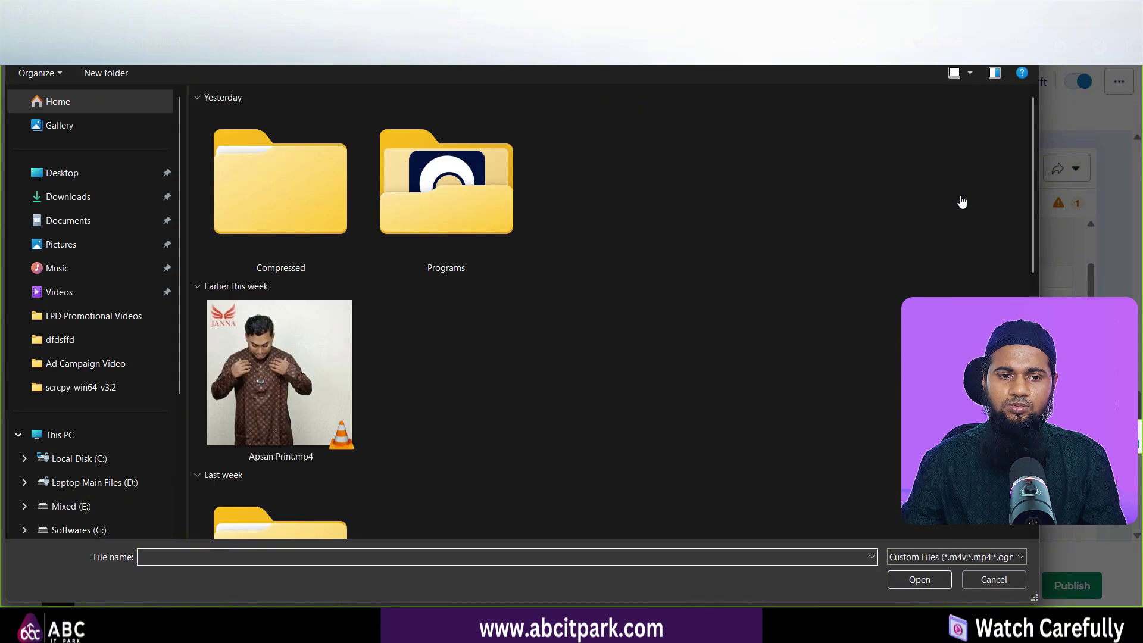
pyautogui.click(77, 179)
pyautogui.doubleClick(407, 127)
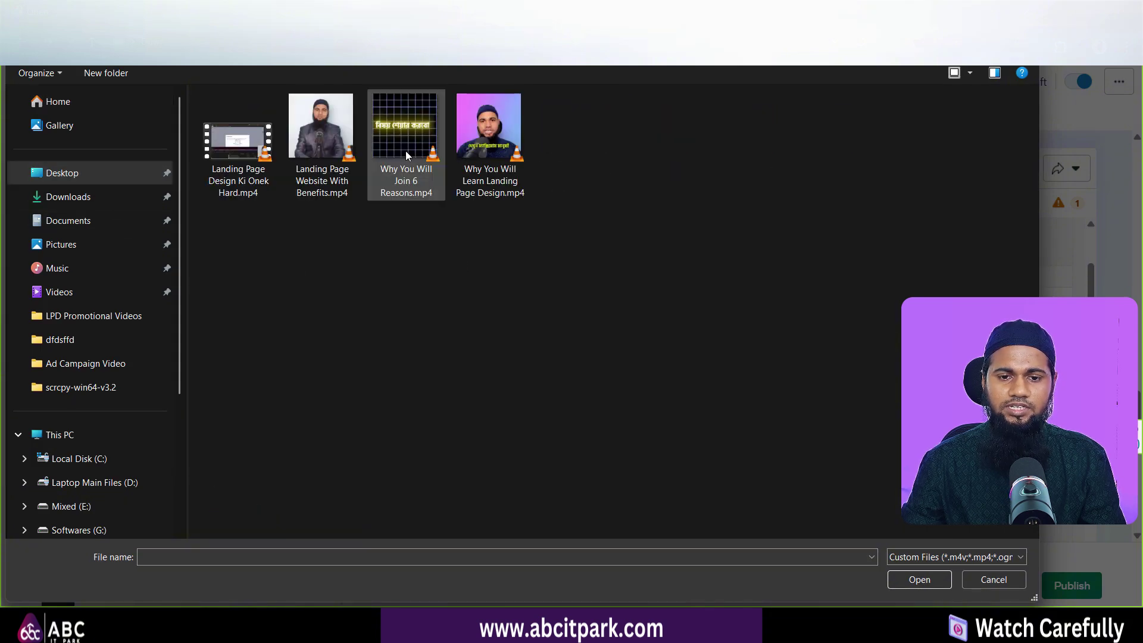
pyautogui.doubleClick(331, 153)
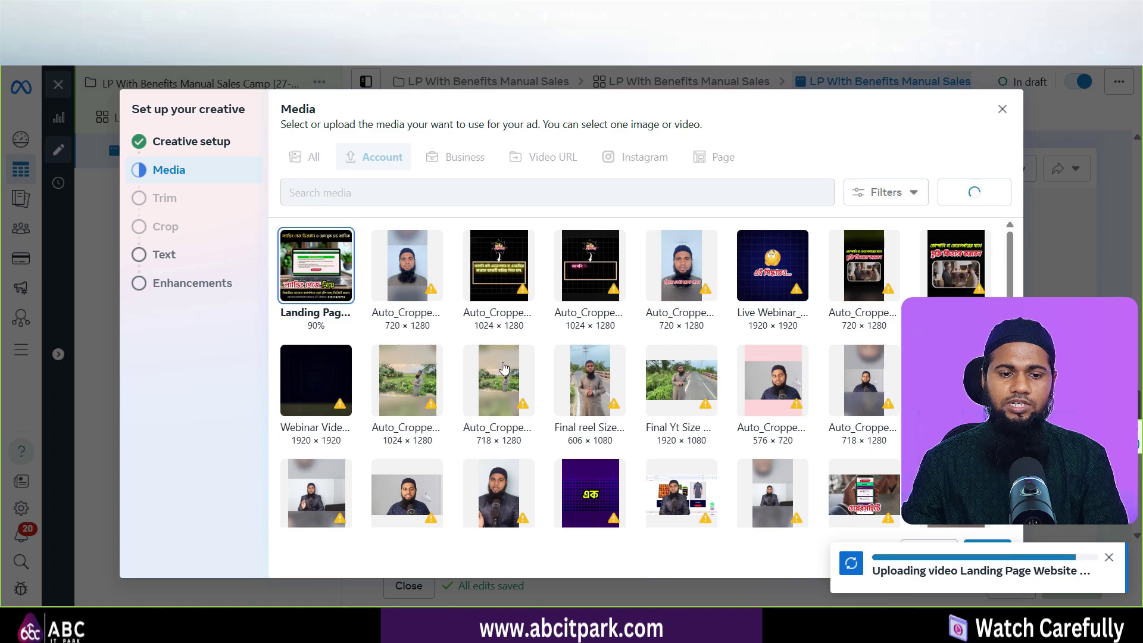
# Watch Landing Page Website With Benefits.mp4 and view the "apnar product sell hobe" image in the Ad Campaign Video folder, and return to the media selection.
pyautogui.moveTo(556, 630)
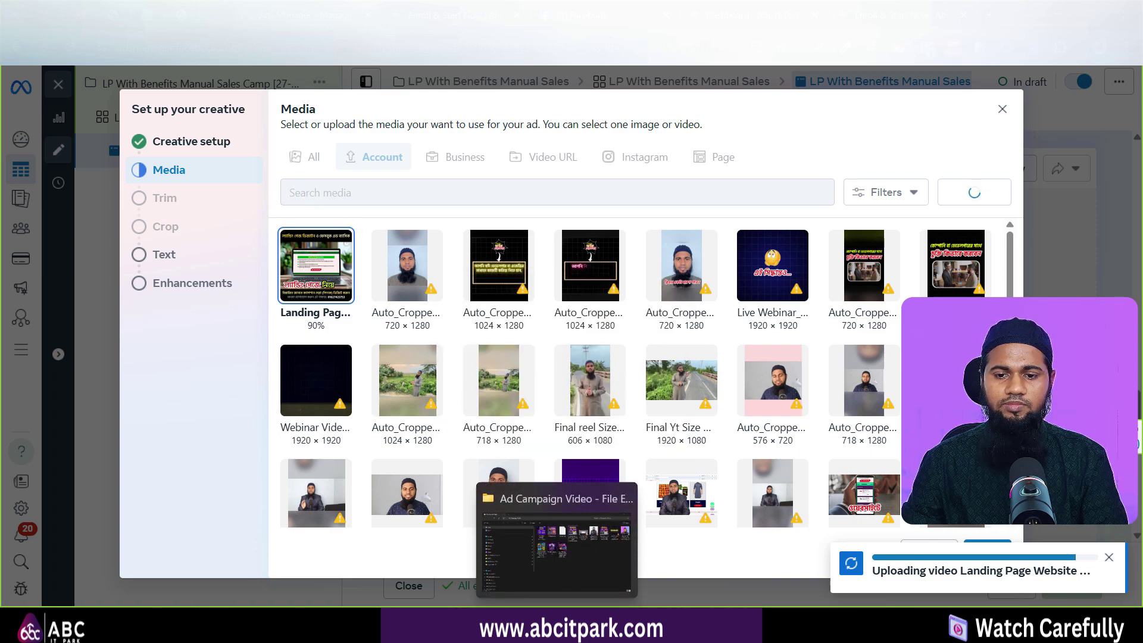
pyautogui.click(556, 548)
pyautogui.click(853, 168)
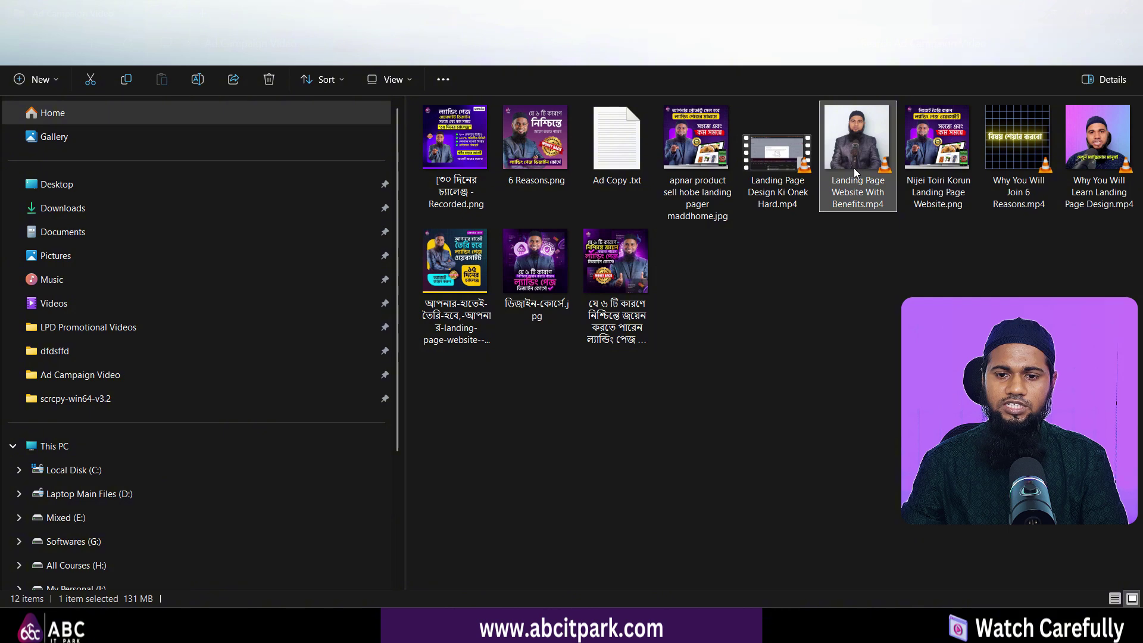
pyautogui.doubleClick(854, 168)
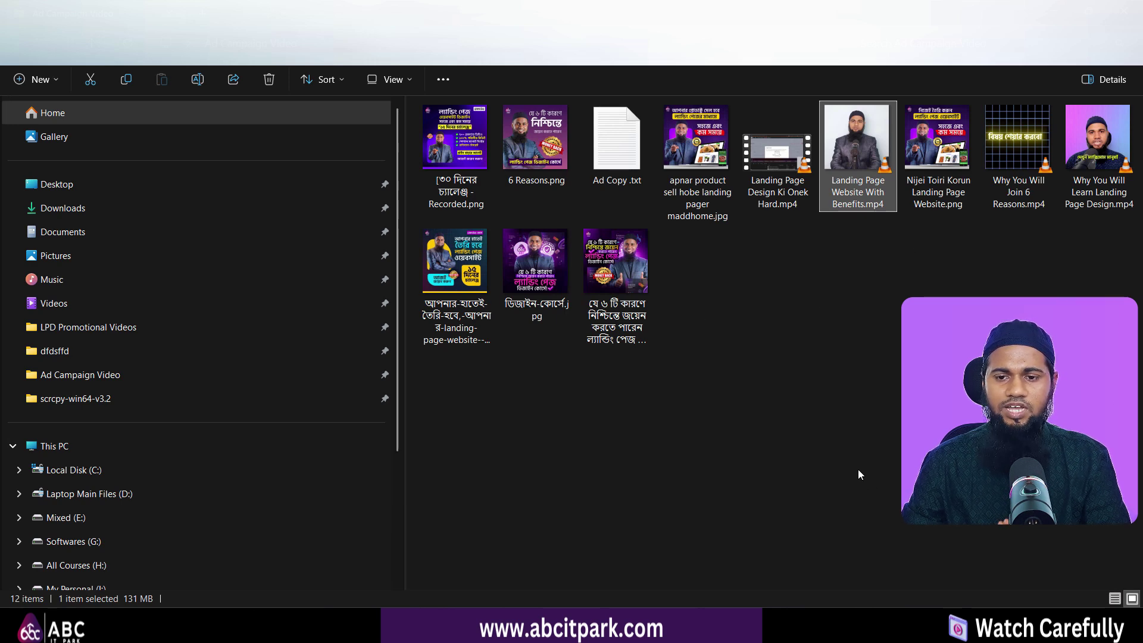
pyautogui.doubleClick(714, 175)
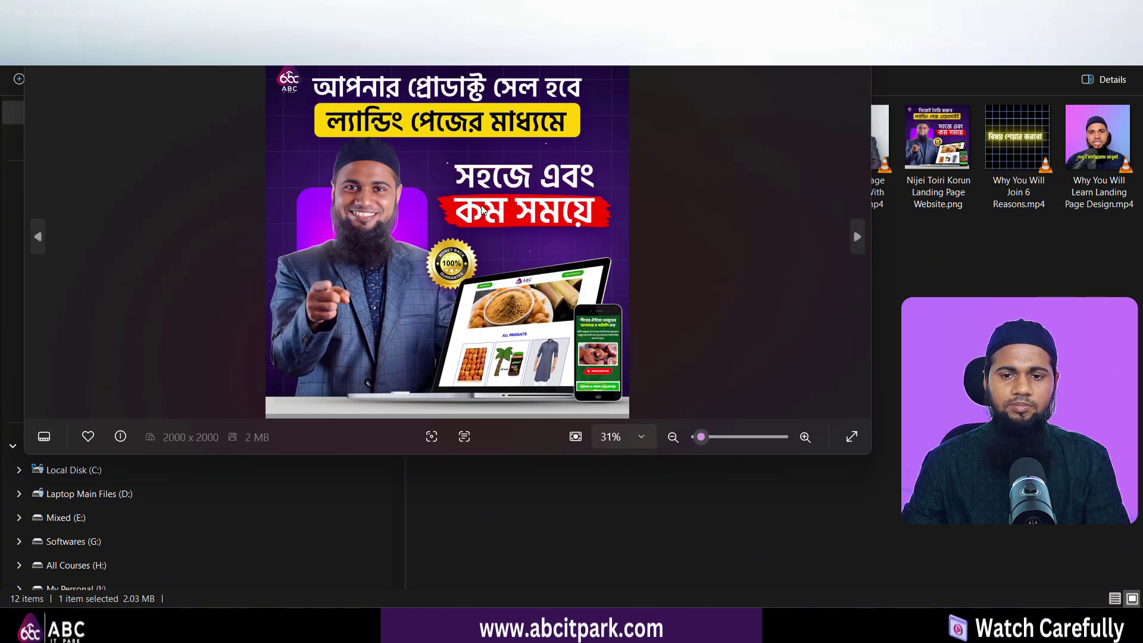
pyautogui.hotkey('alt', 'F4')
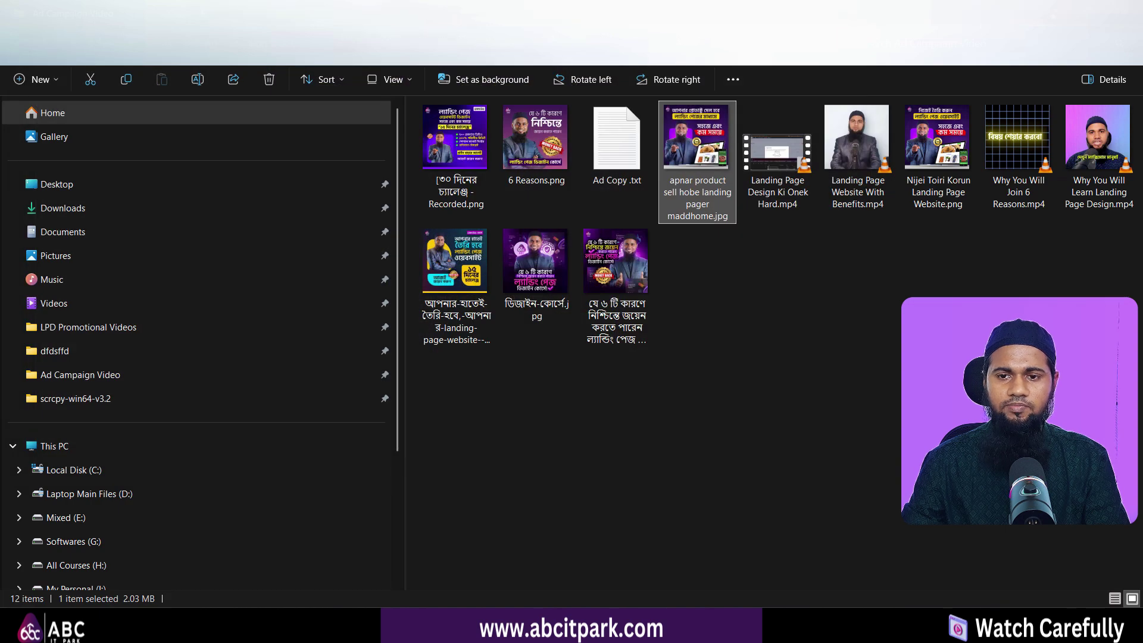
pyautogui.hotkey('alt', 'Tab')
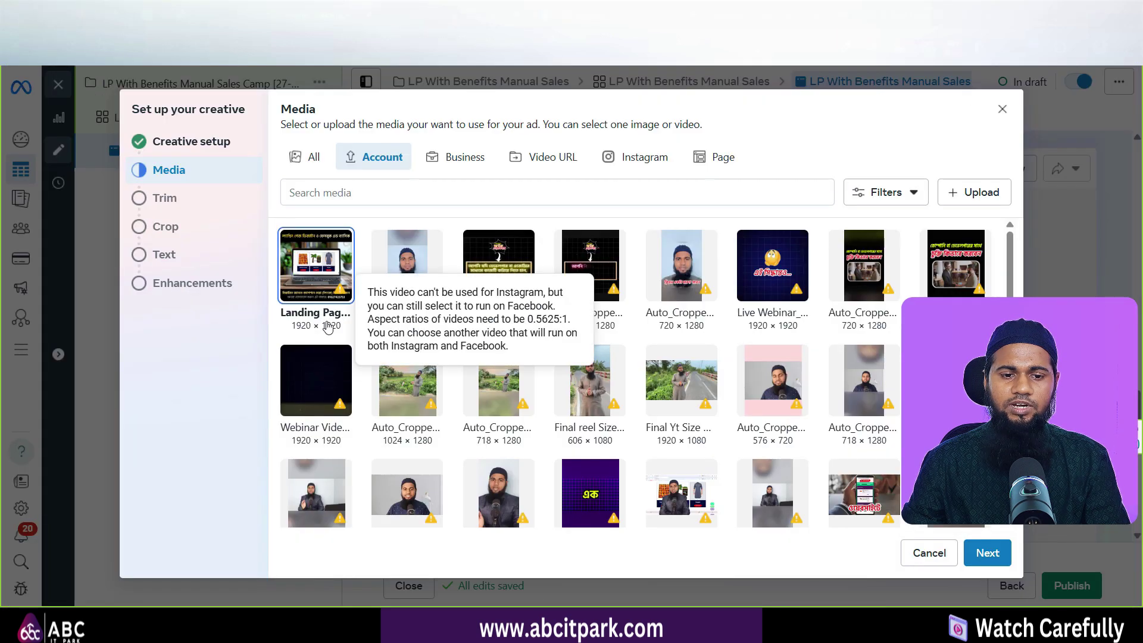
# Continue with the uploaded video, skip trimming and review the Vertical, Square and Horizontal crops for placements.
pyautogui.click(998, 560)
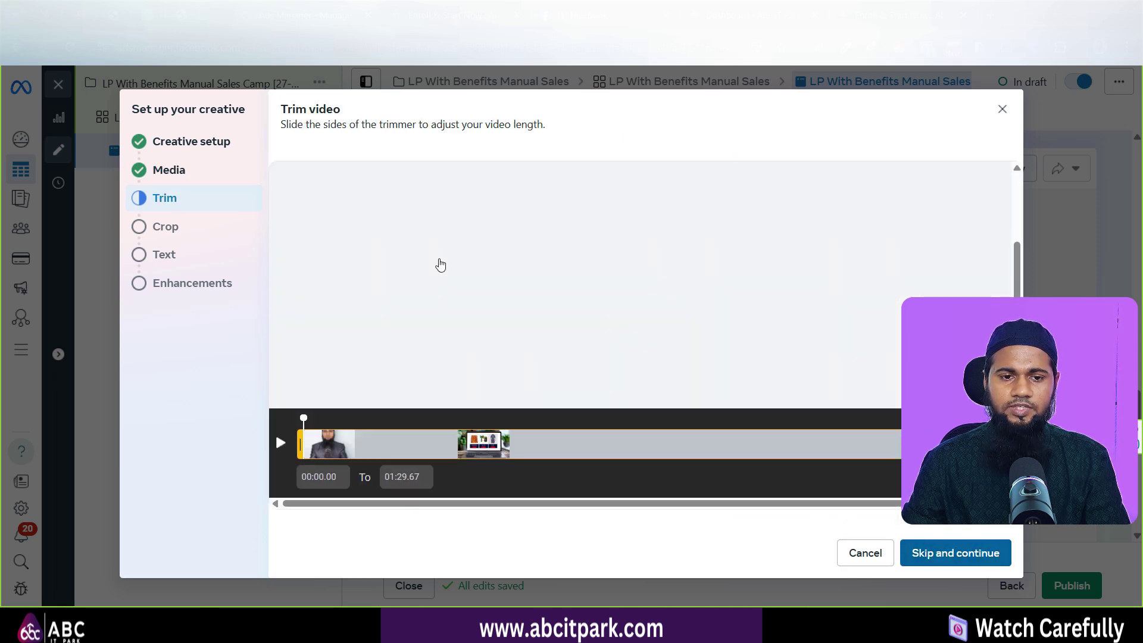
pyautogui.click(976, 553)
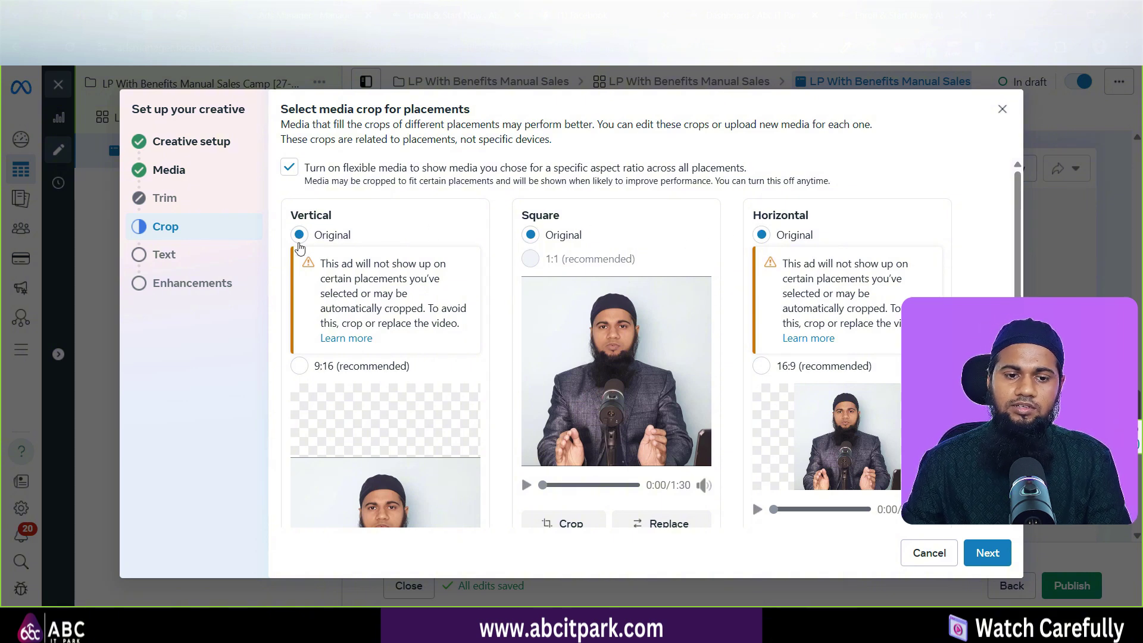
pyautogui.scroll(-3, 574, 339)
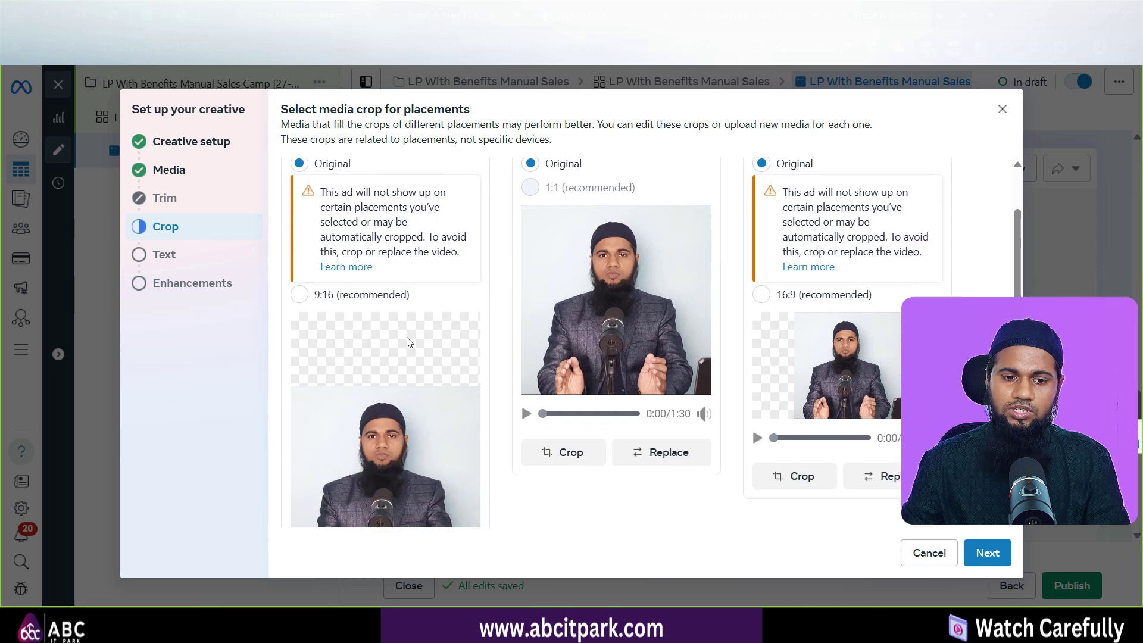
pyautogui.scroll(2, 324, 358)
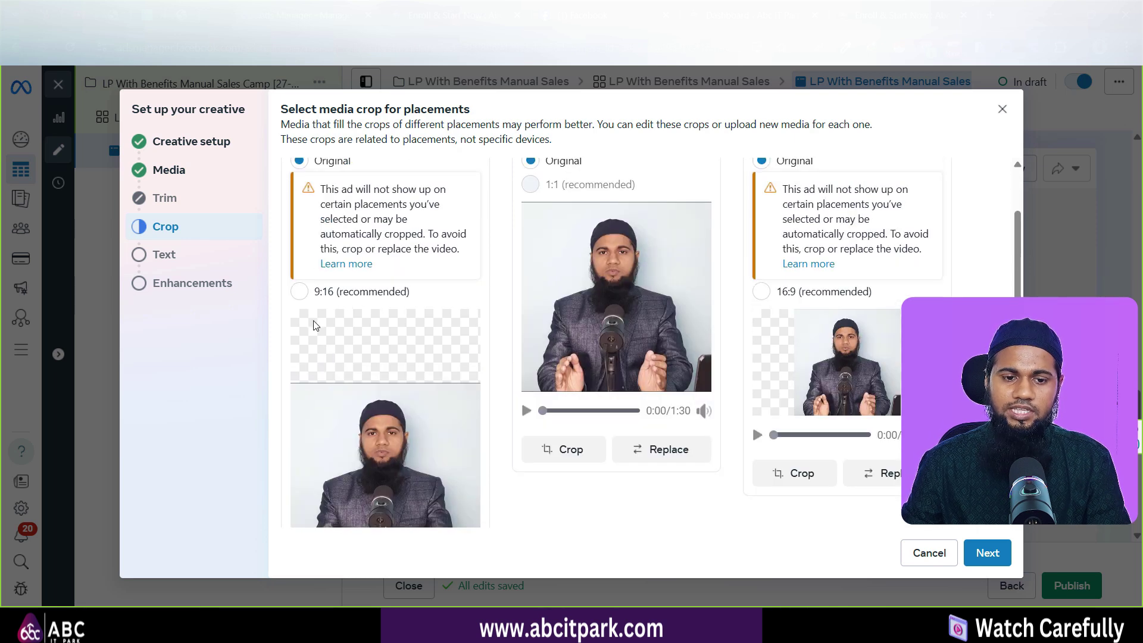
pyautogui.scroll(1, 308, 297)
pyautogui.scroll(-4, 325, 257)
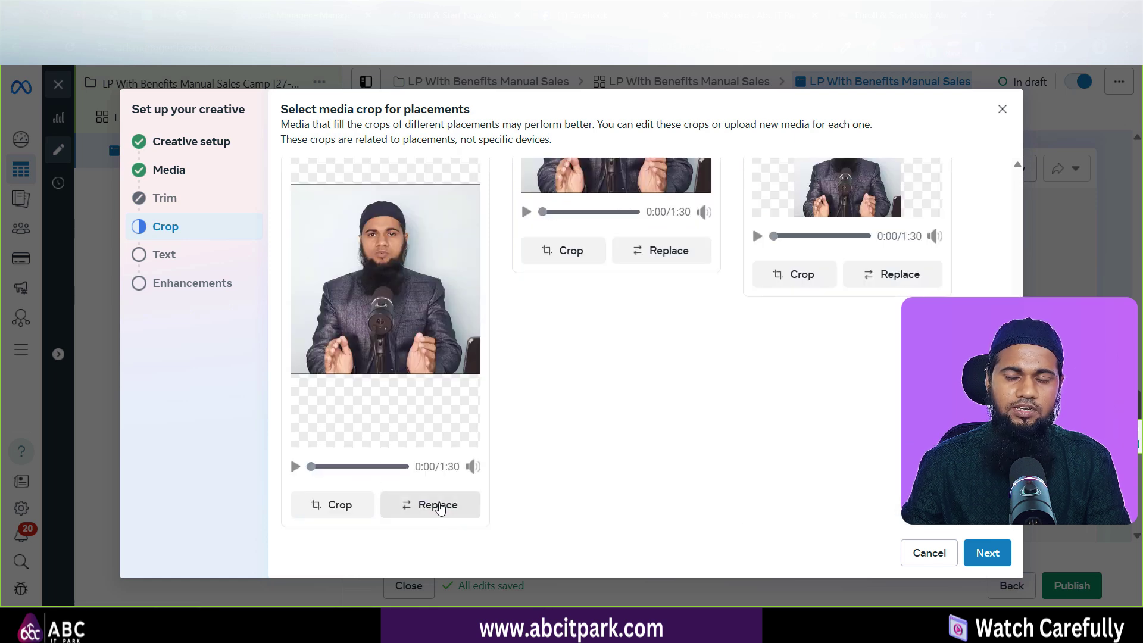
# Look at the account media available for replacing the Horizontal crop, return to the crops and review the three placements.
pyautogui.scroll(5, 351, 217)
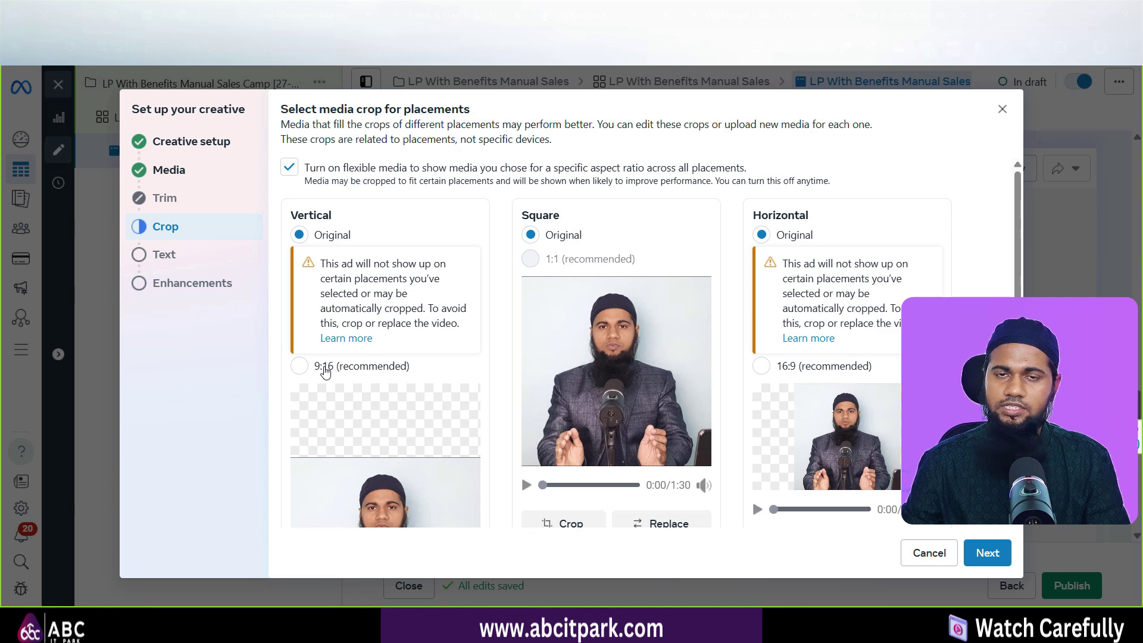
pyautogui.scroll(-1, 324, 369)
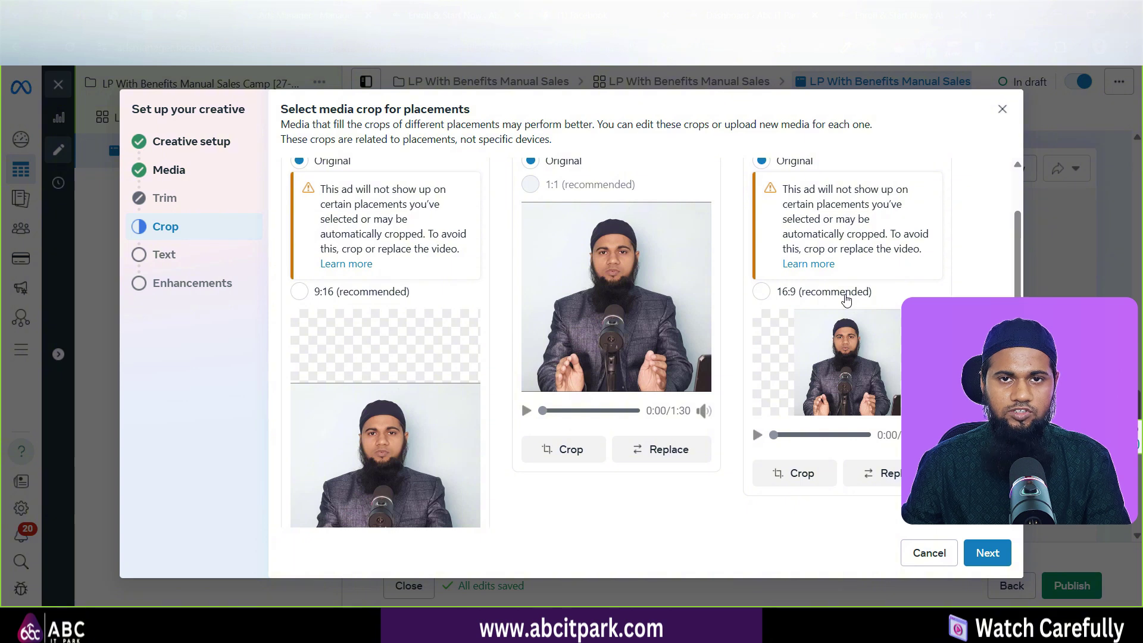
pyautogui.click(890, 473)
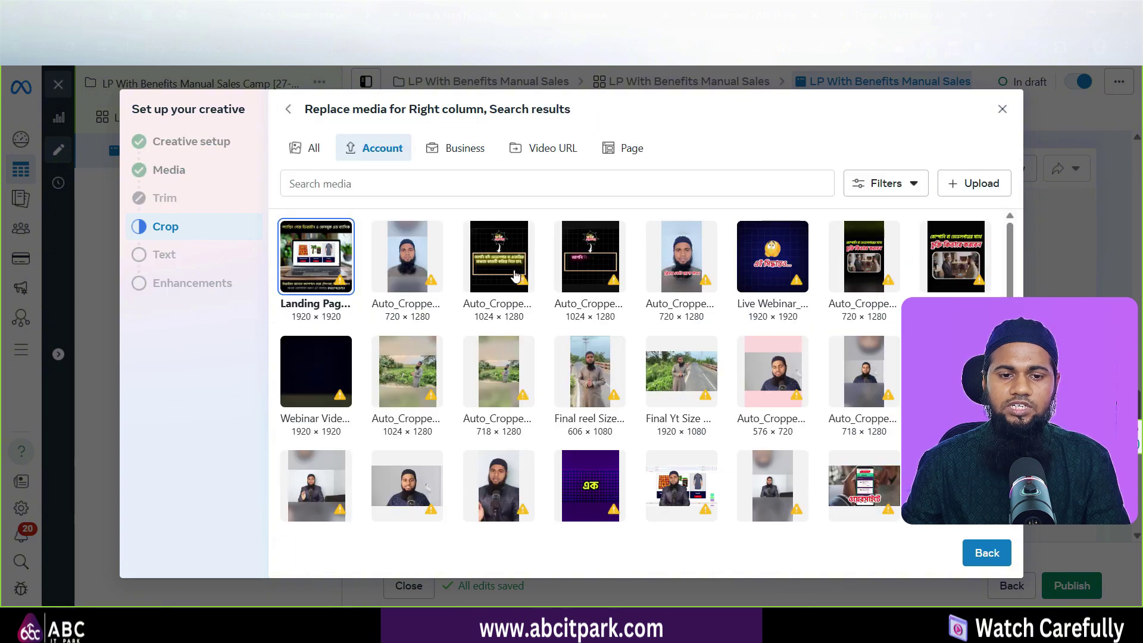
pyautogui.click(288, 109)
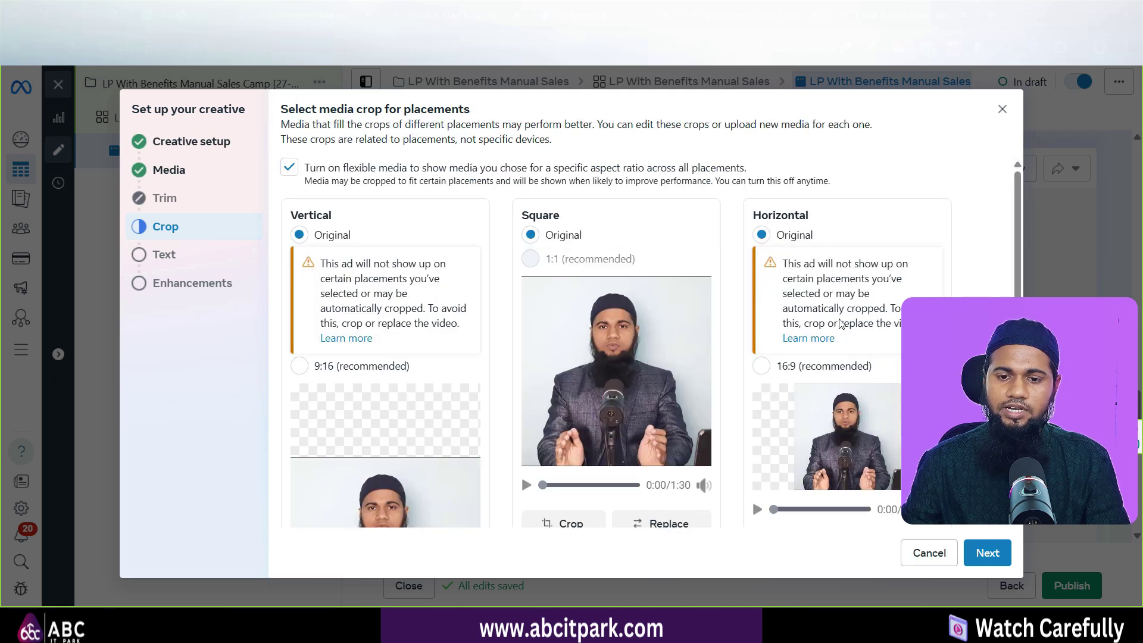
pyautogui.scroll(-4, 490, 280)
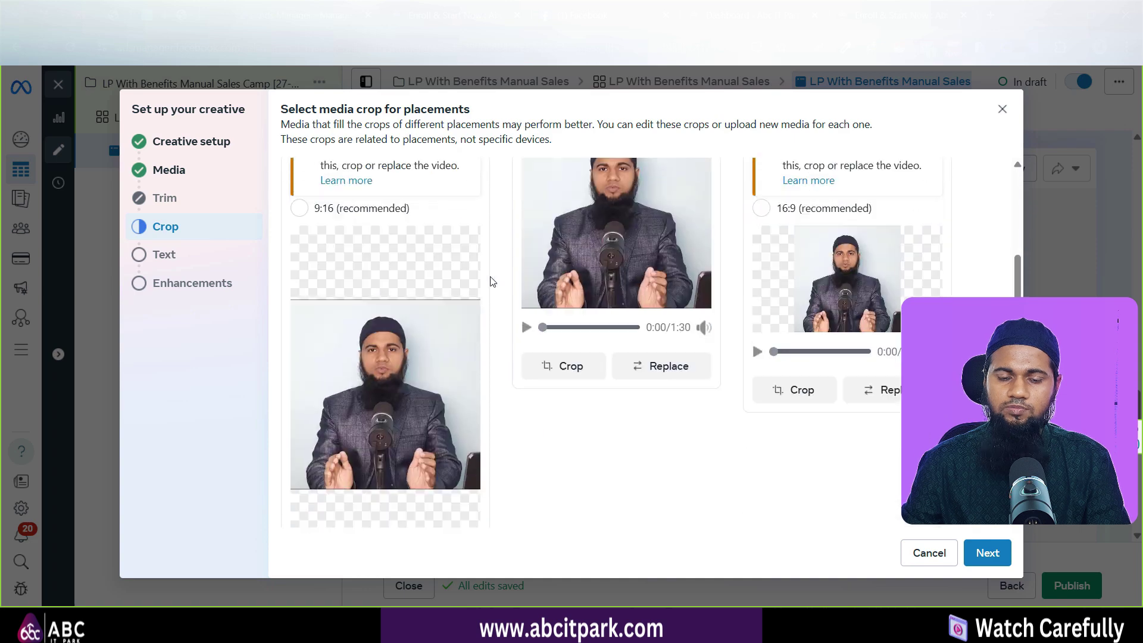
pyautogui.scroll(-1, 441, 512)
pyautogui.scroll(5, 476, 369)
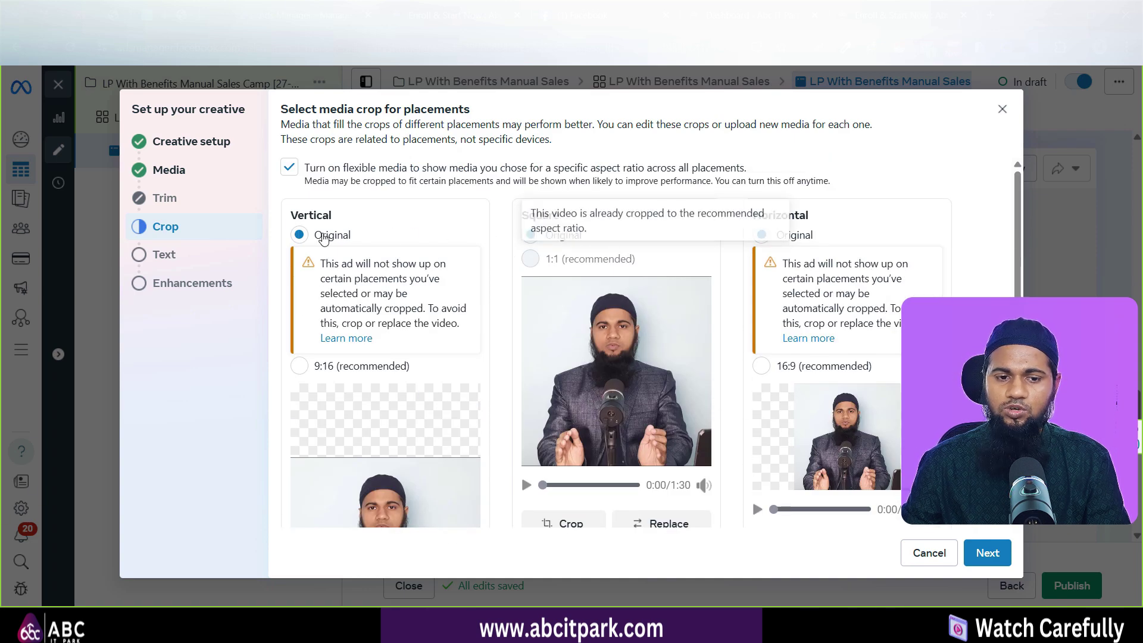
# Preview the 9:16 crop for Vertical and the 16:9 crop for Horizontal, and set both back to Original.
pyautogui.click(296, 367)
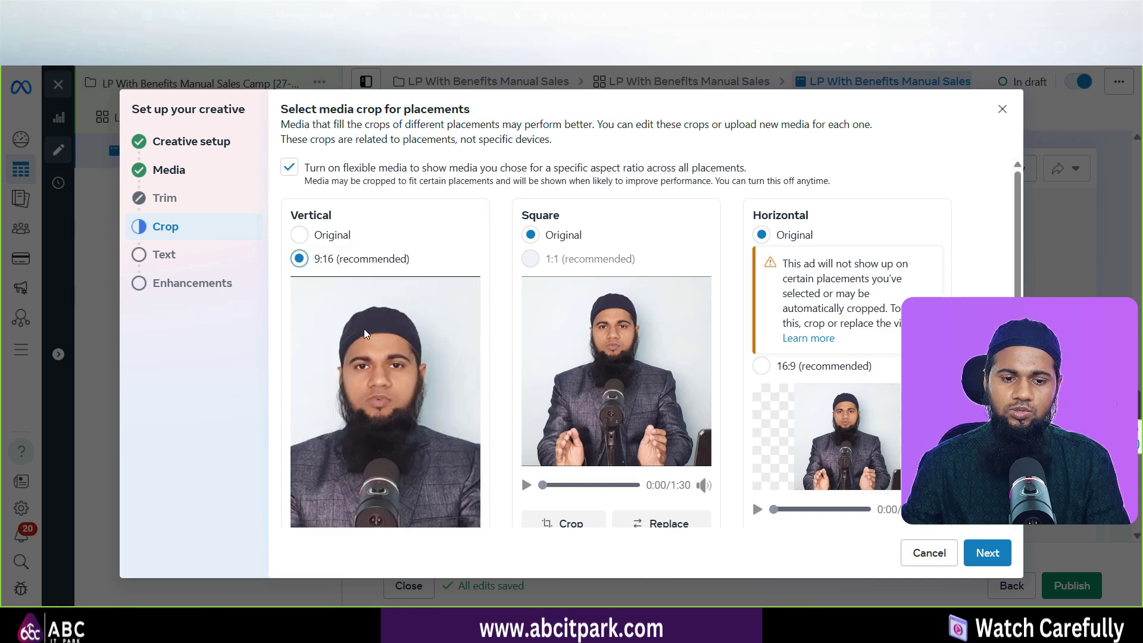
pyautogui.scroll(-2, 367, 387)
pyautogui.scroll(-2, 367, 399)
pyautogui.scroll(5, 595, 357)
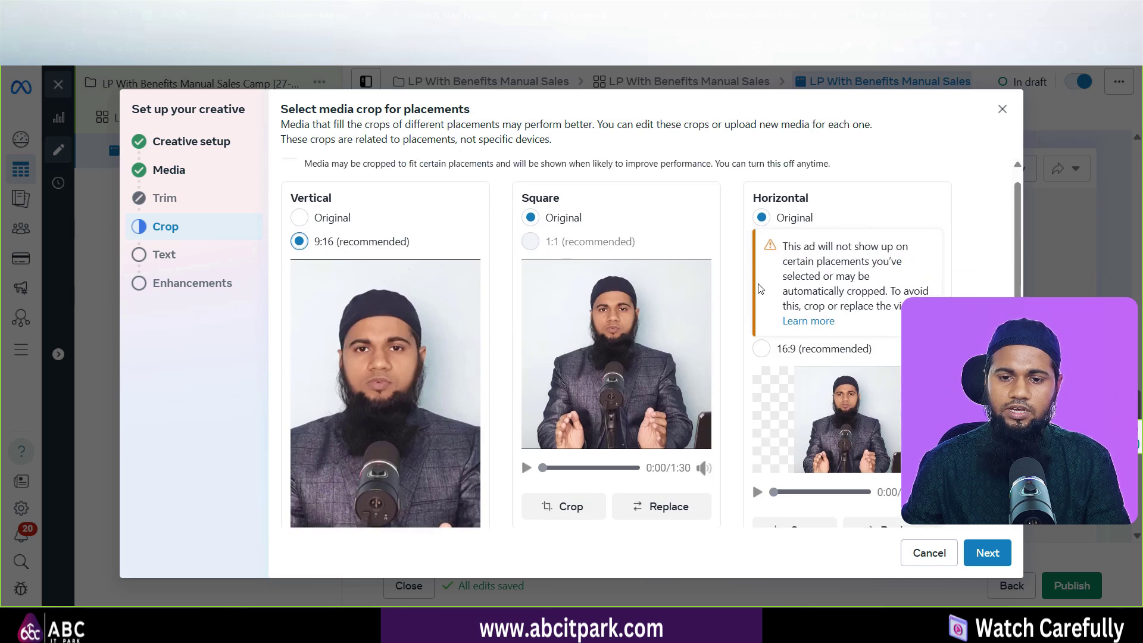
pyautogui.click(762, 350)
pyautogui.scroll(1, 851, 319)
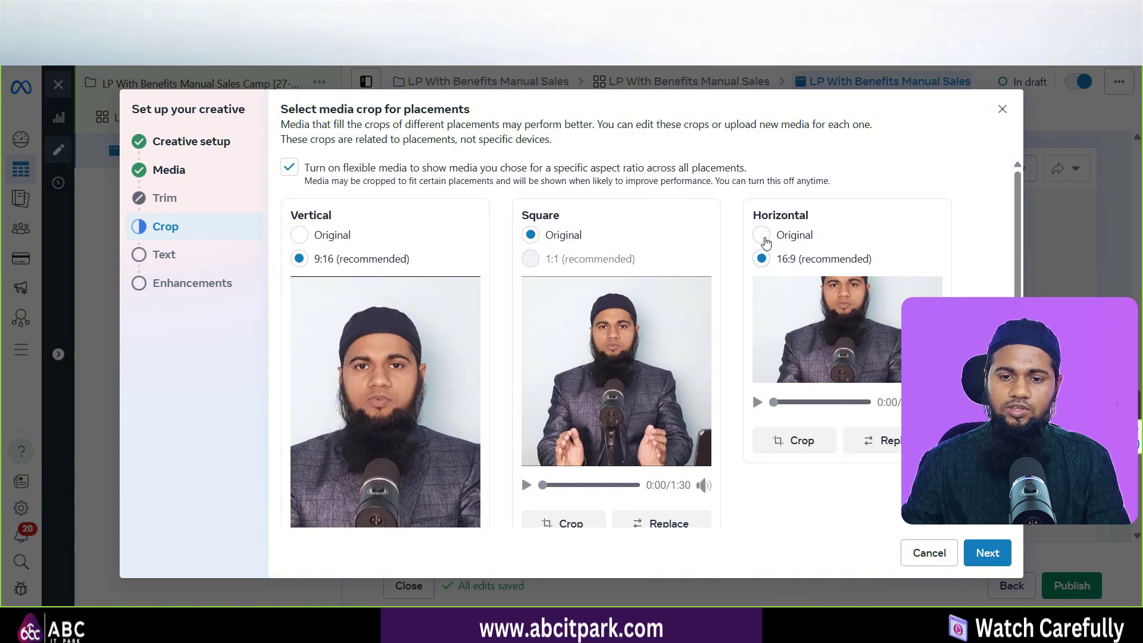
pyautogui.click(761, 236)
pyautogui.click(300, 236)
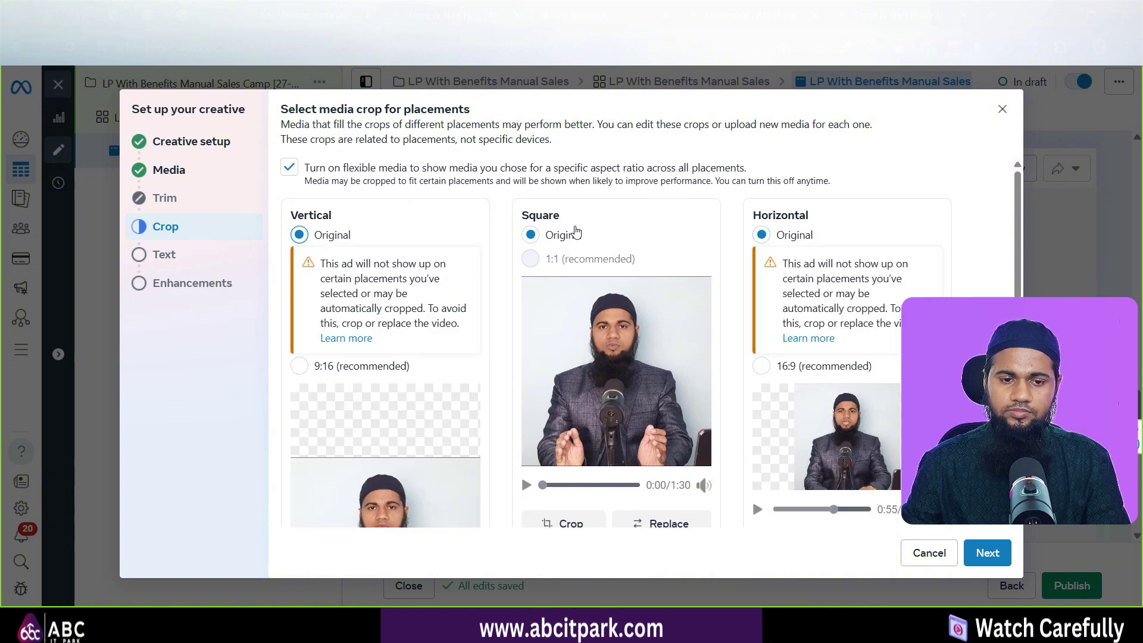
# Continue to the ad text and copy the three-line primary text beginning "৪৮ ঘন্টার মানি ব্যাক গ্যারান্টি" from the Notepad notes.
pyautogui.scroll(-5, 427, 241)
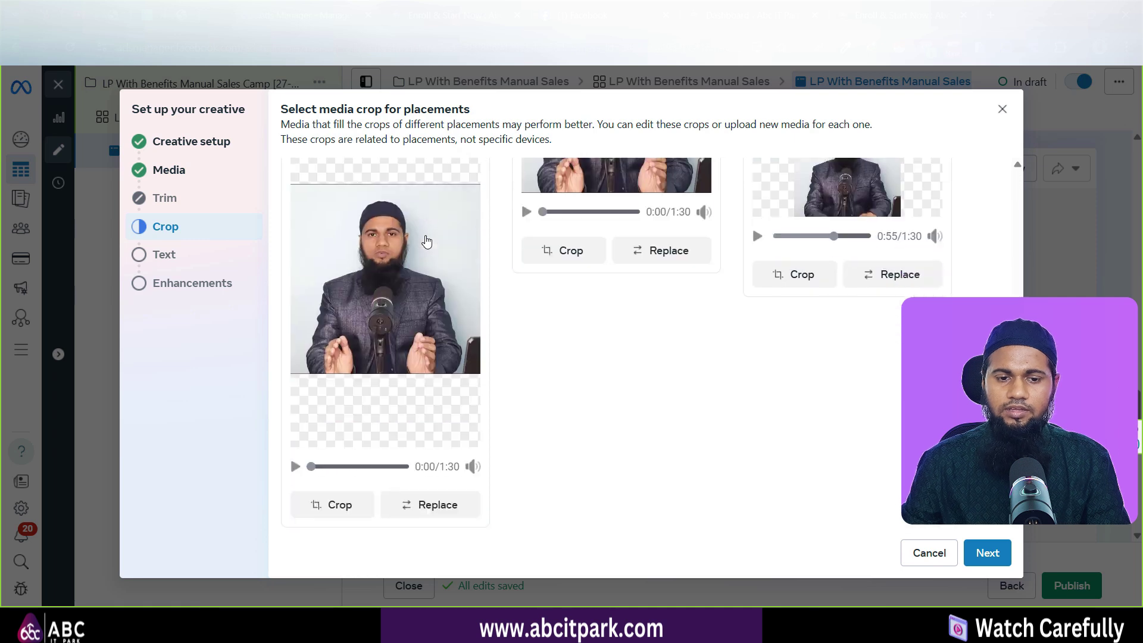
pyautogui.click(983, 552)
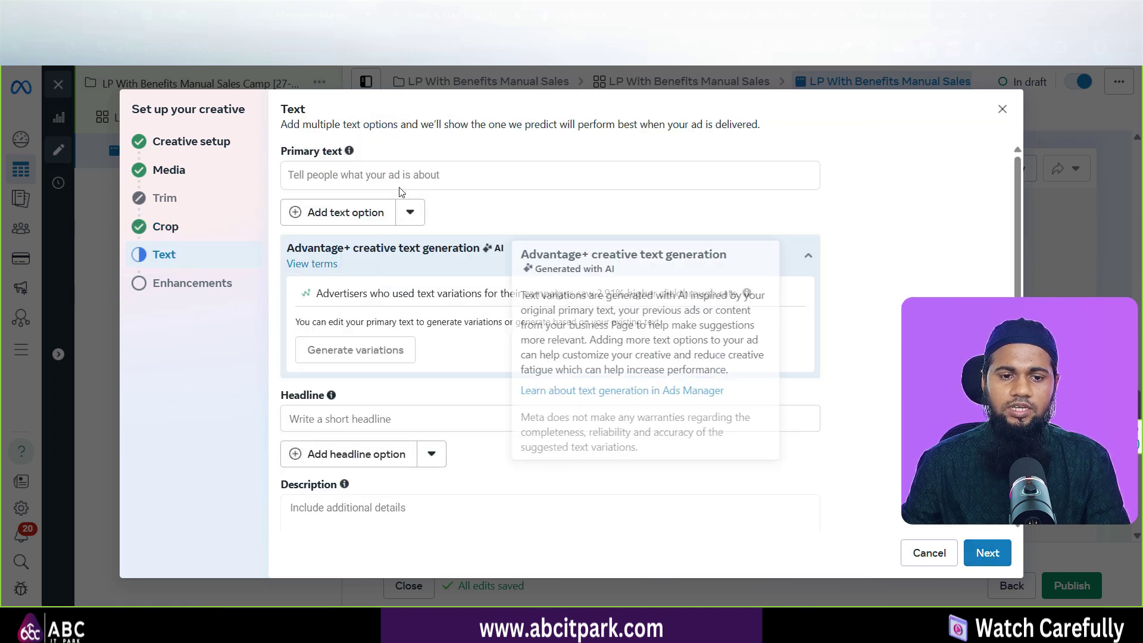
pyautogui.click(374, 171)
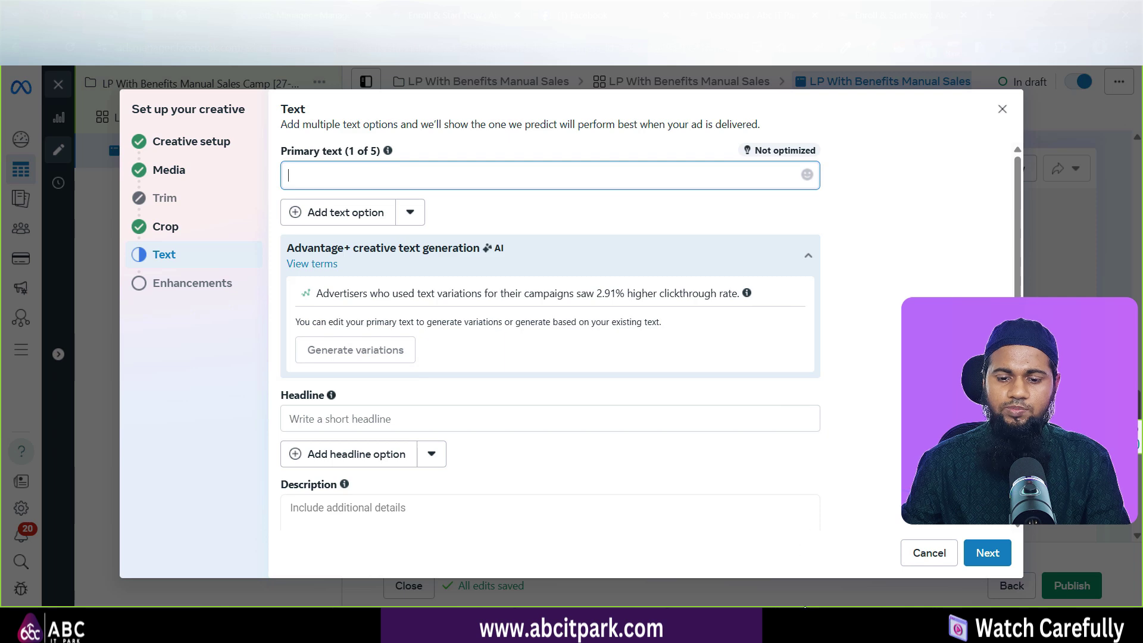
pyautogui.hotkey('alt', 'Tab')
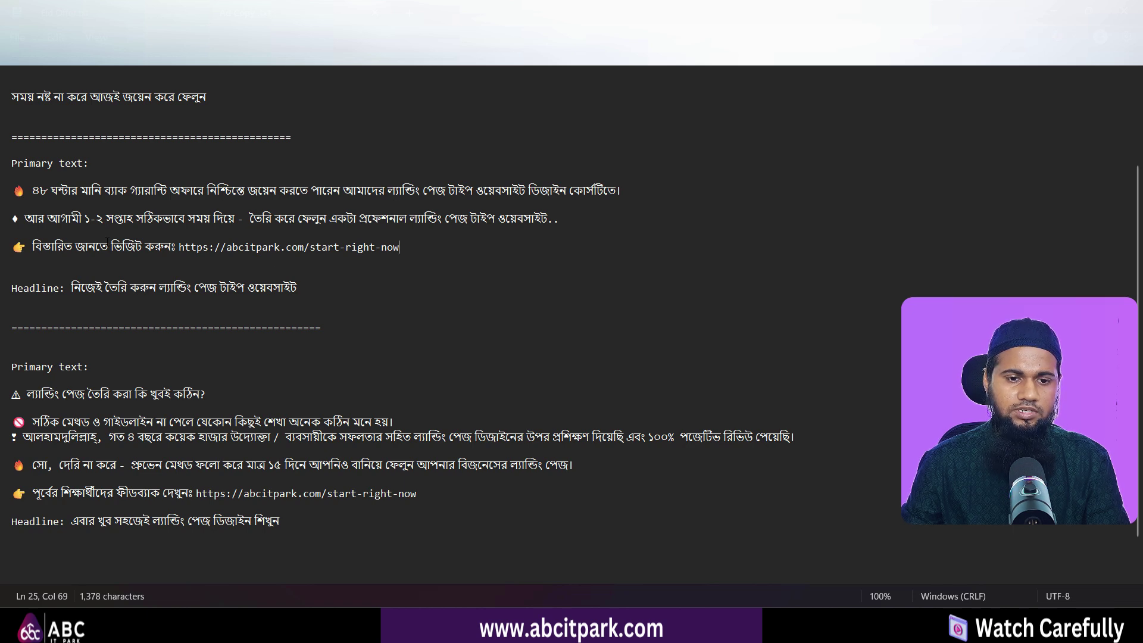
pyautogui.moveTo(417, 247); pyautogui.dragTo(77, 196)
pyautogui.rightClick(76, 196)
pyautogui.click(117, 275)
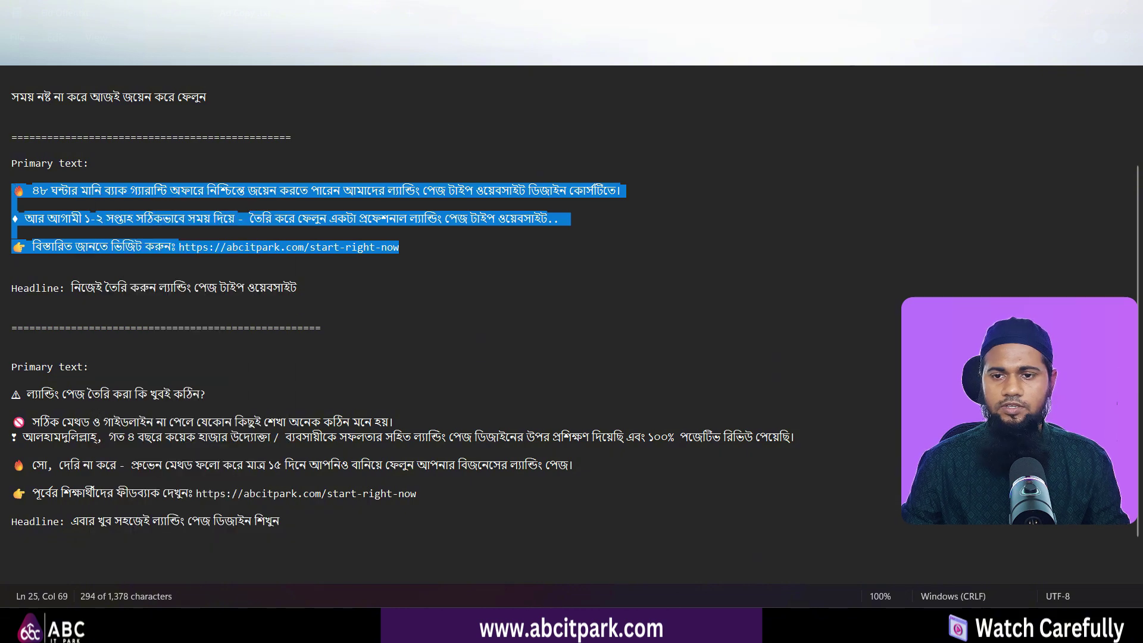
# Paste the copied money-back guarantee text as the ad's primary text and tidy the spacing after the fire emoji.
pyautogui.hotkey('alt', 'Tab')
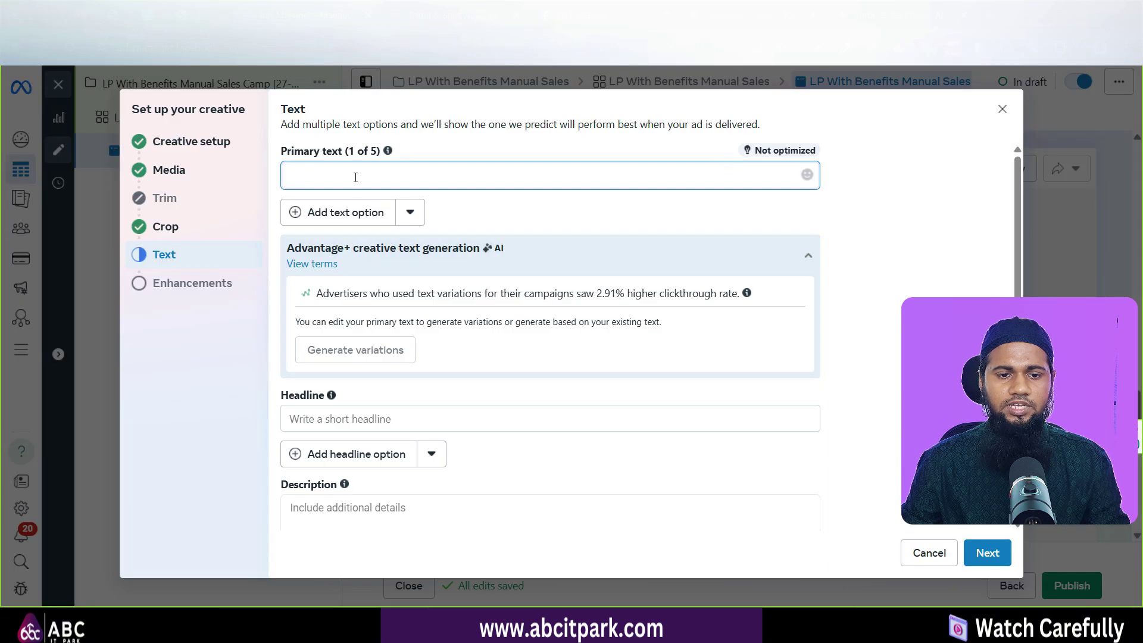
pyautogui.hotkey('ctrl', 'v')
pyautogui.click(305, 175)
pyautogui.press('BackSpace')
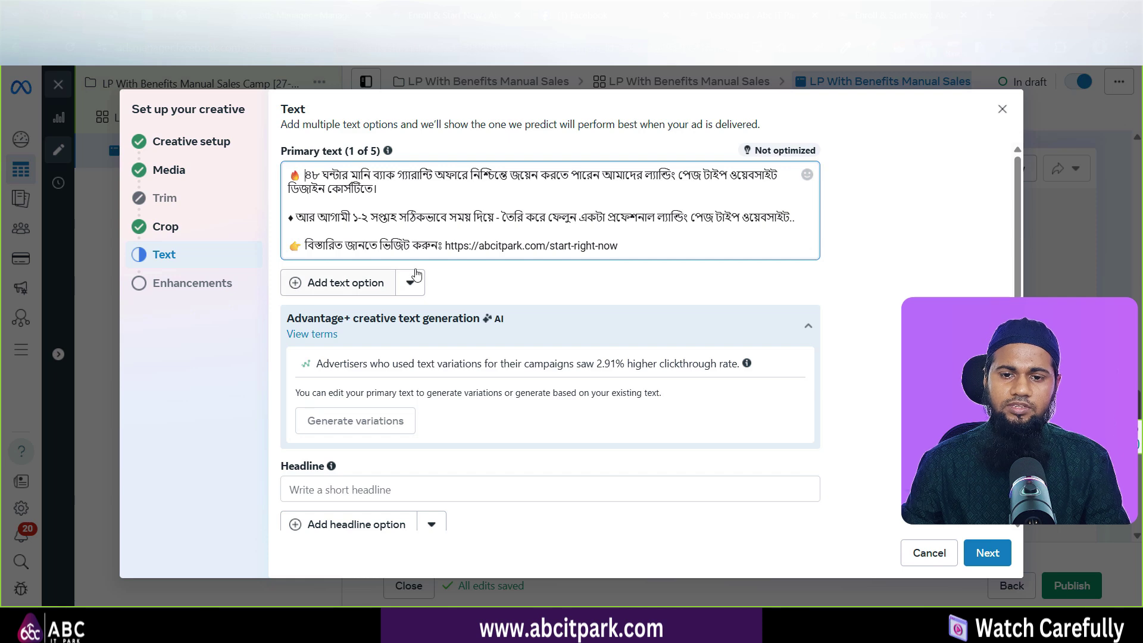
pyautogui.moveTo(795, 153)
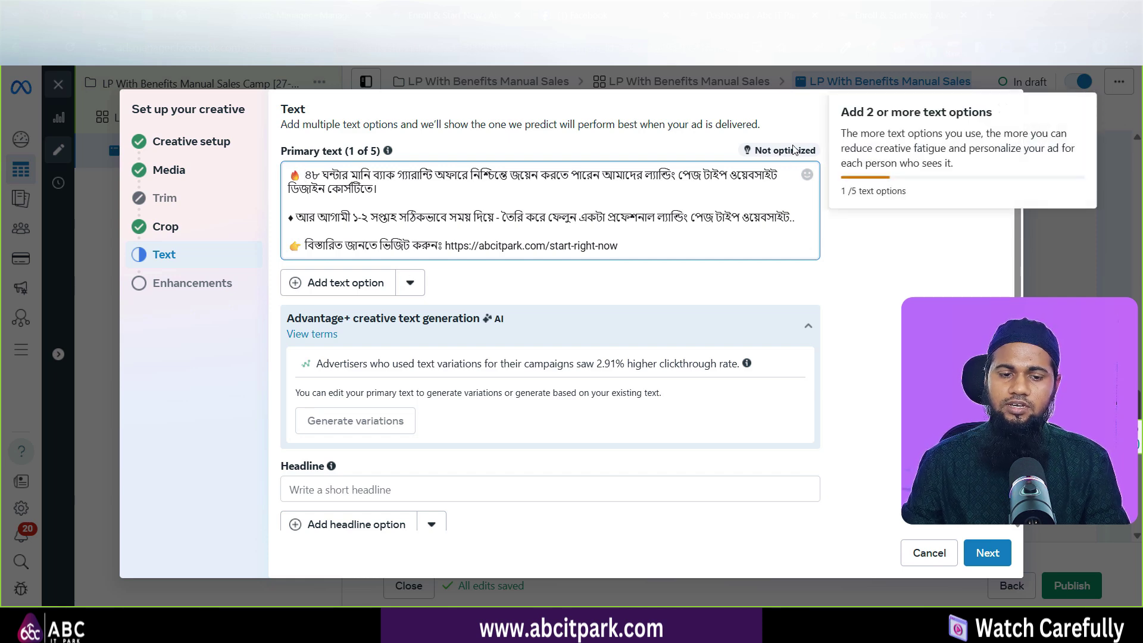
pyautogui.tripleClick(324, 153)
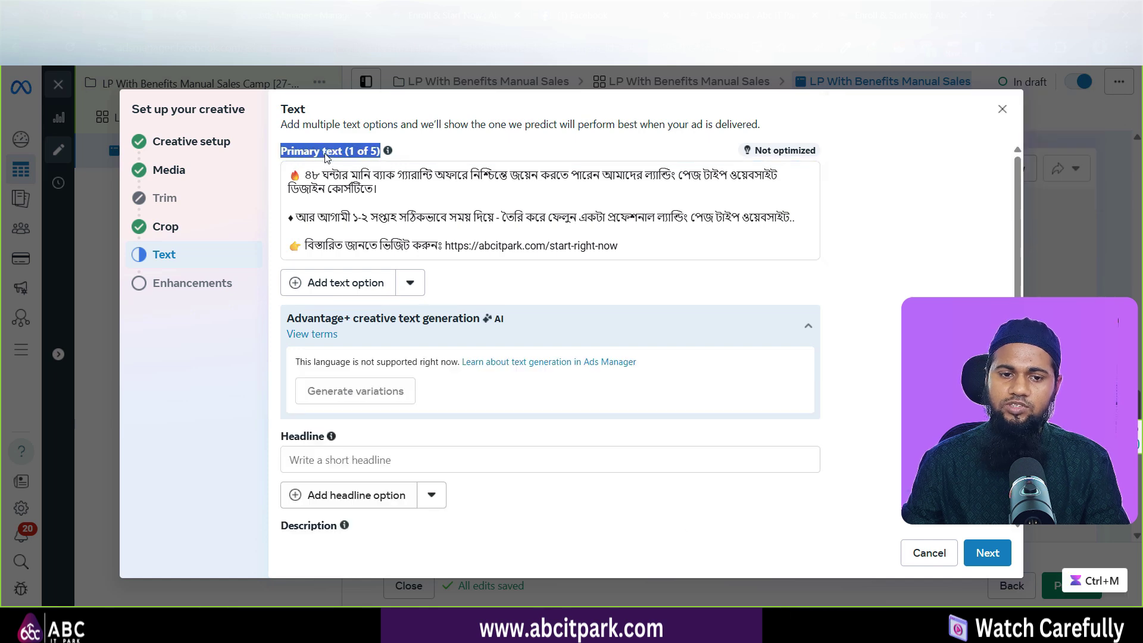
# Add a second primary text option with the "শিক্ষার্থীদের ফীডব্যাক দেখুন" link and "লাইফটাইম অ্যাক্সেস এবং সাপোর্ট" lines copied from the Notepad notes.
pyautogui.click(336, 284)
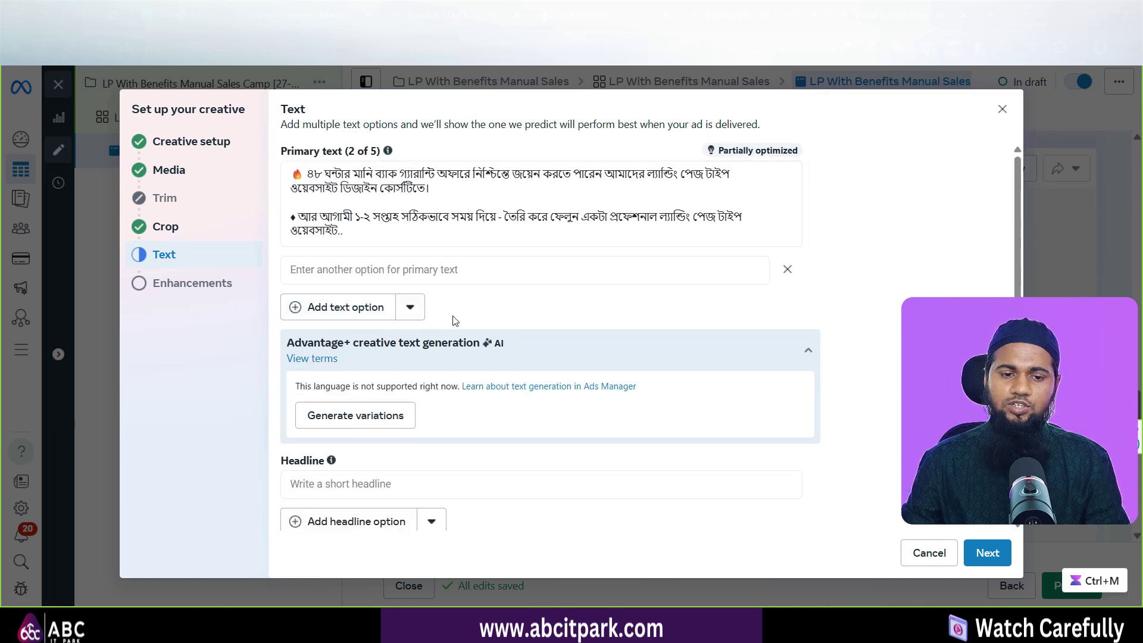
pyautogui.click(357, 270)
pyautogui.click(816, 623)
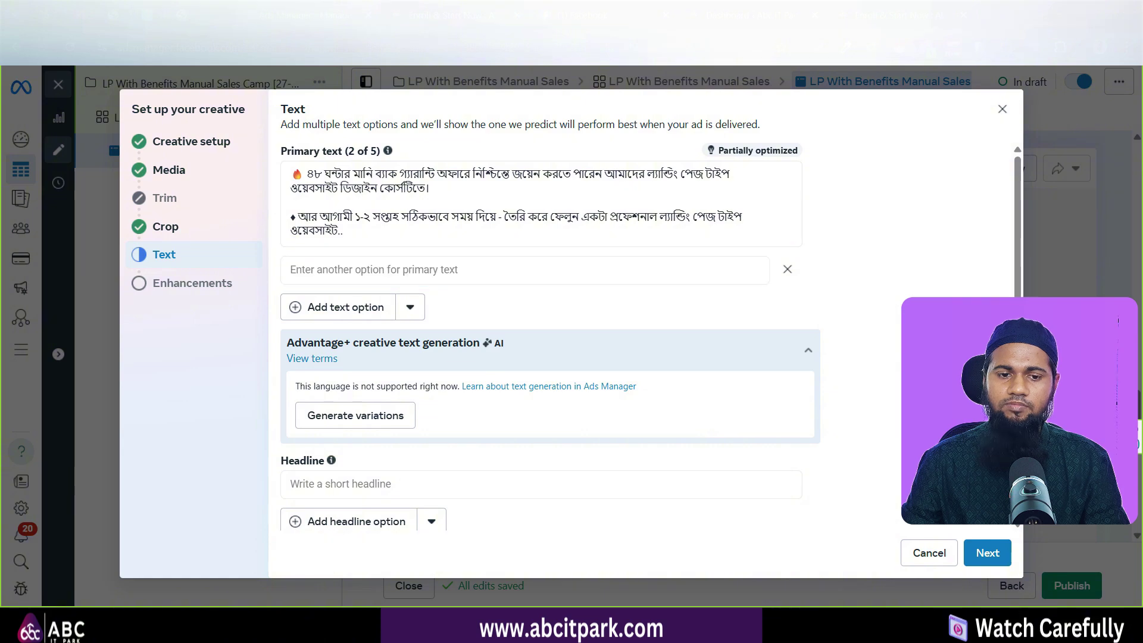
pyautogui.scroll(-1, 275, 307)
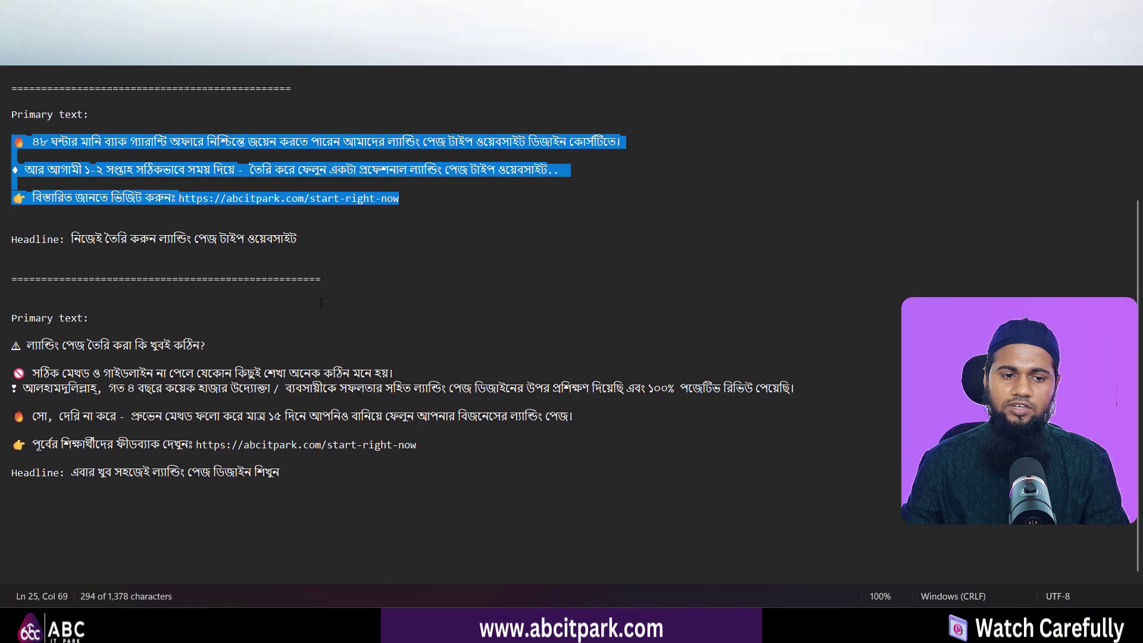
pyautogui.scroll(4, 38, 343)
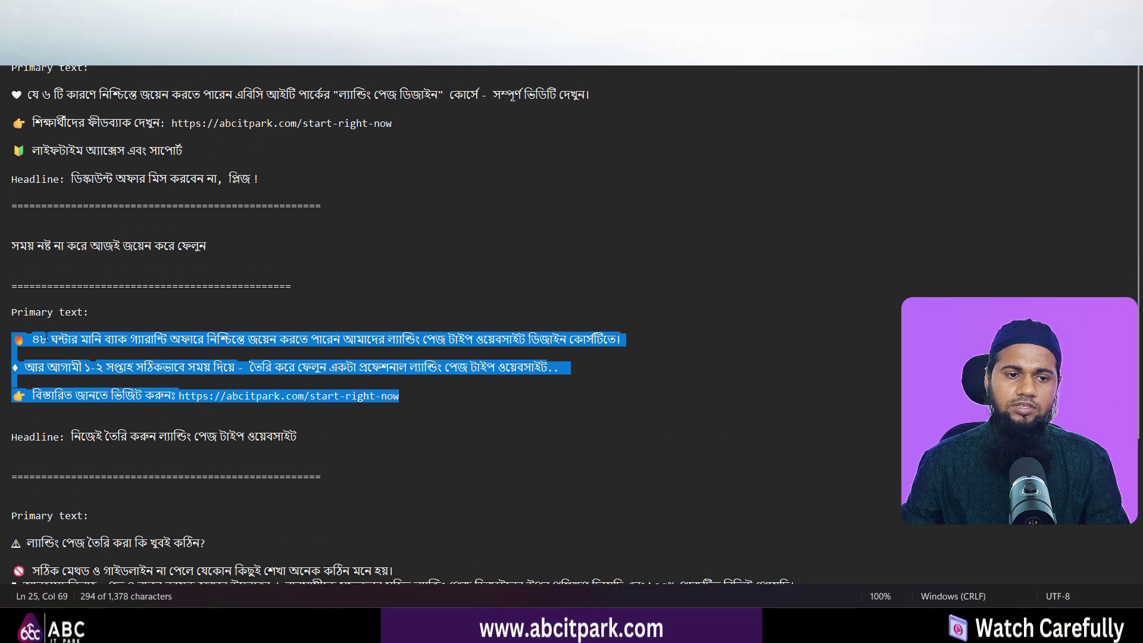
pyautogui.moveTo(287, 172); pyautogui.dragTo(2, 94)
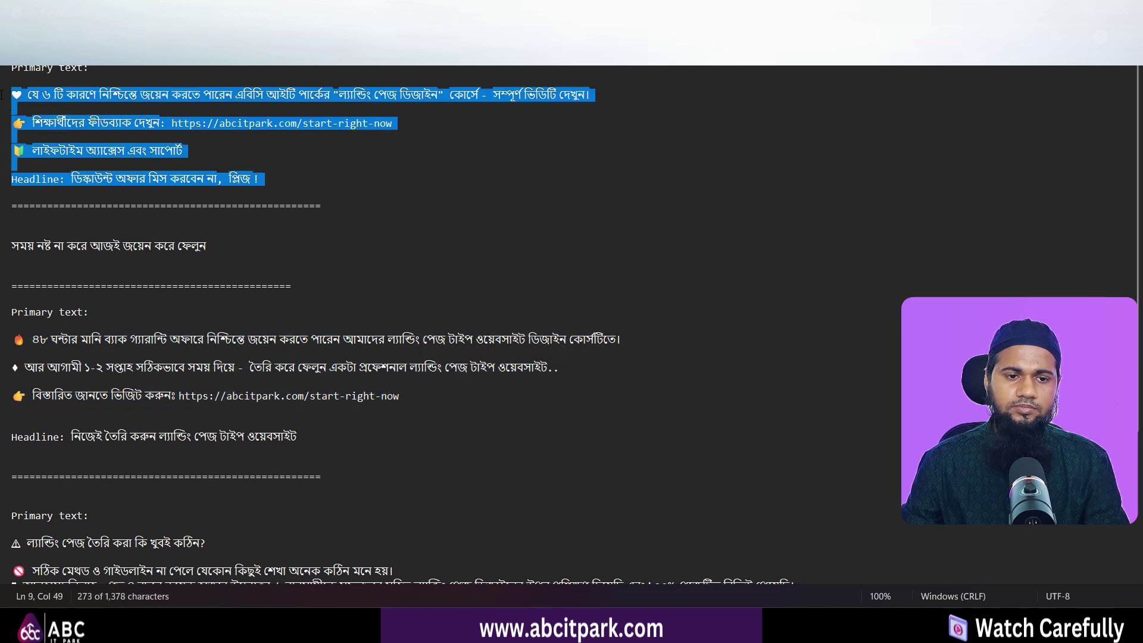
pyautogui.click(78, 113)
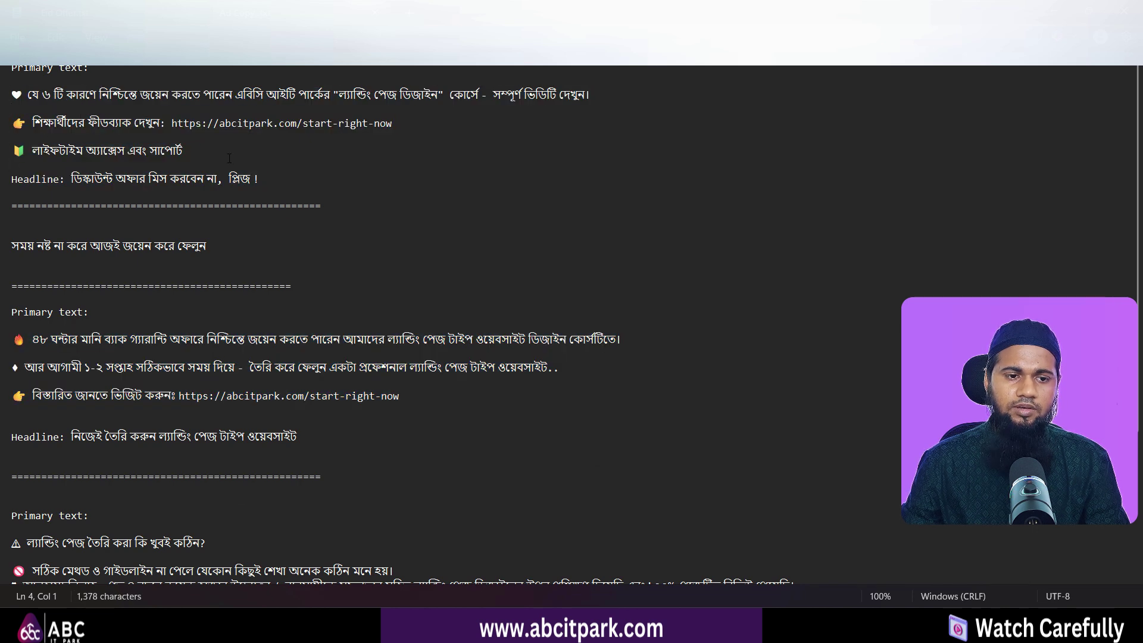
pyautogui.moveTo(280, 180); pyautogui.dragTo(11, 122)
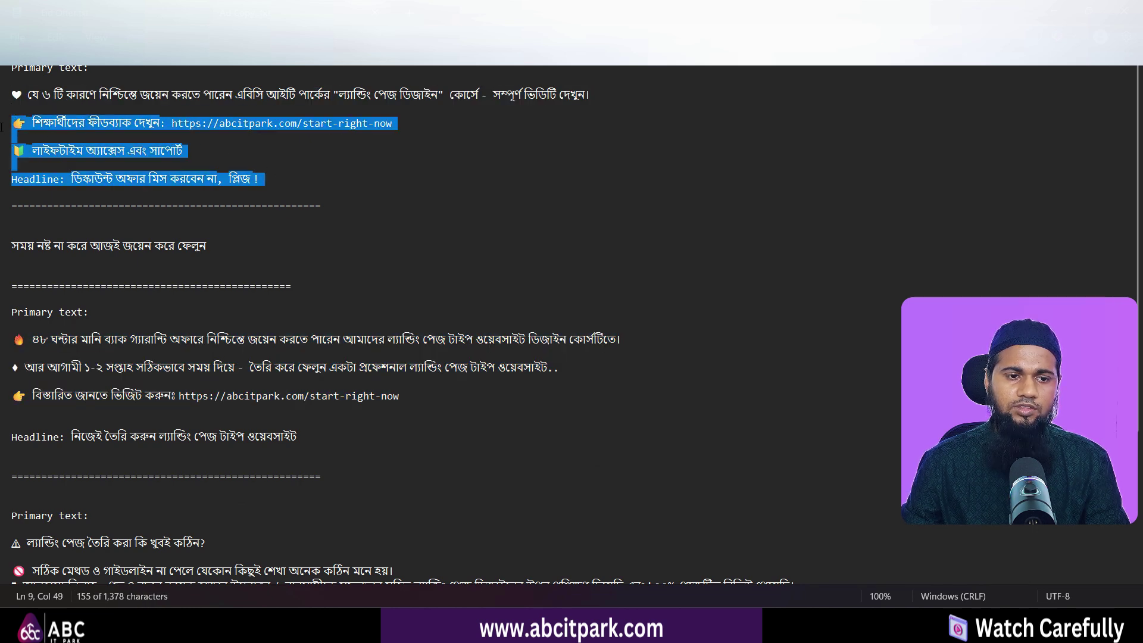
pyautogui.rightClick(50, 125)
pyautogui.click(96, 206)
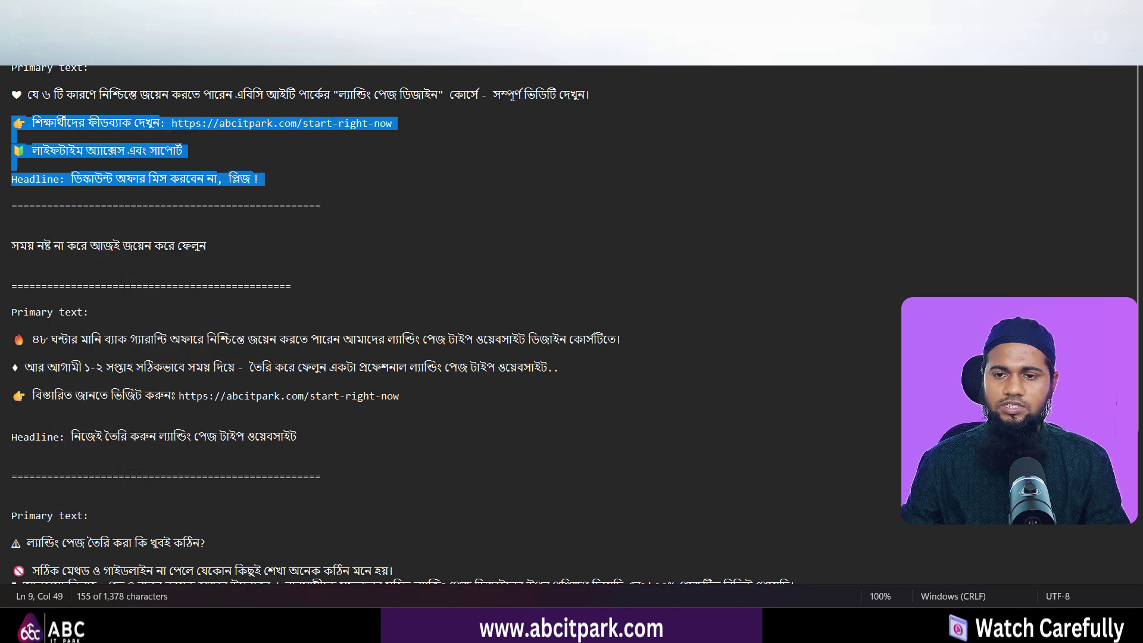
pyautogui.click(1057, 10)
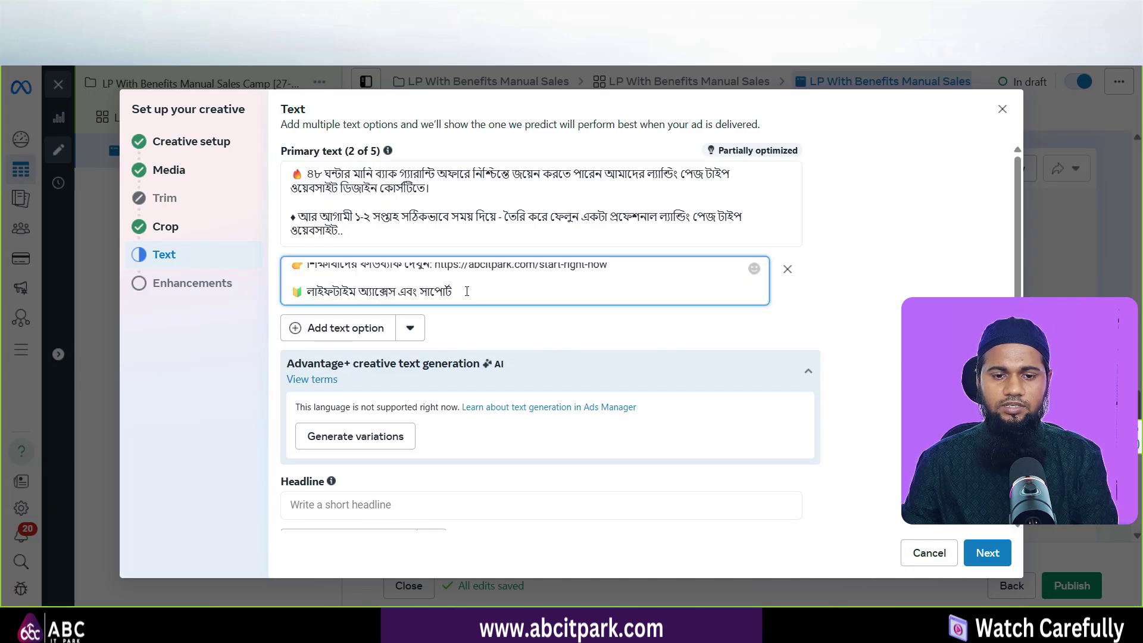
pyautogui.press('Up')
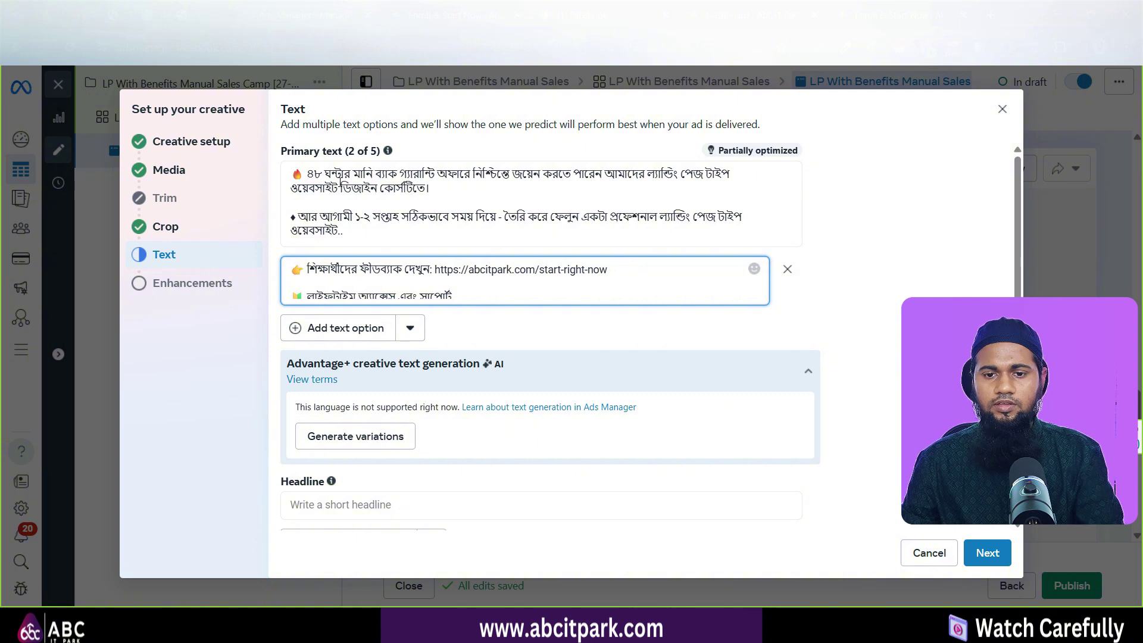
pyautogui.click(350, 328)
pyautogui.click(353, 328)
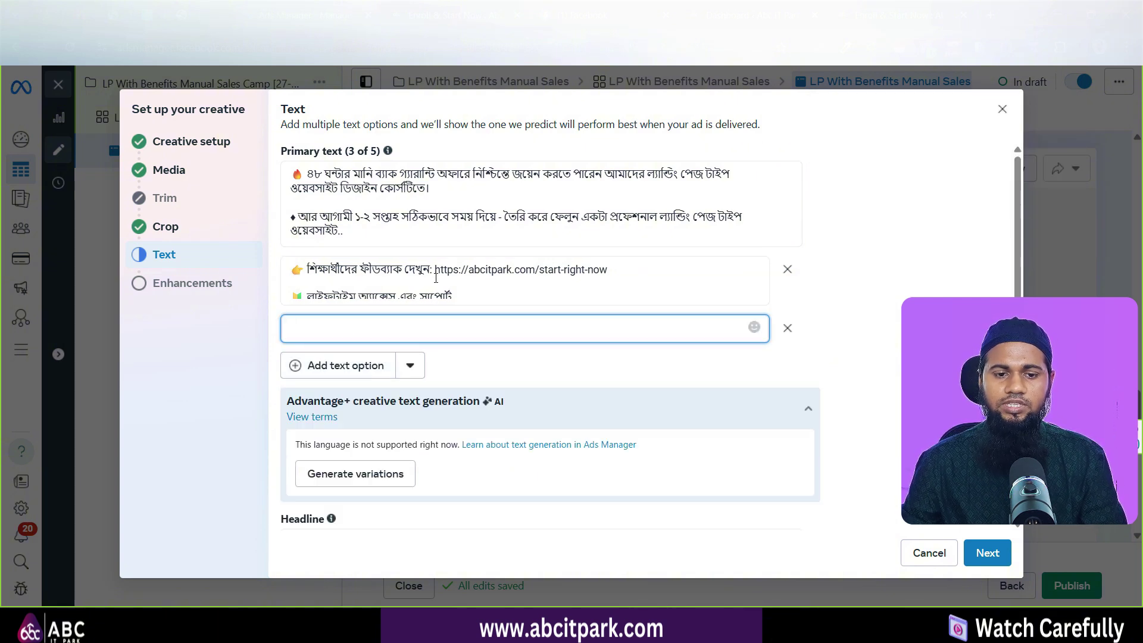
pyautogui.moveTo(600, 272); pyautogui.dragTo(279, 275)
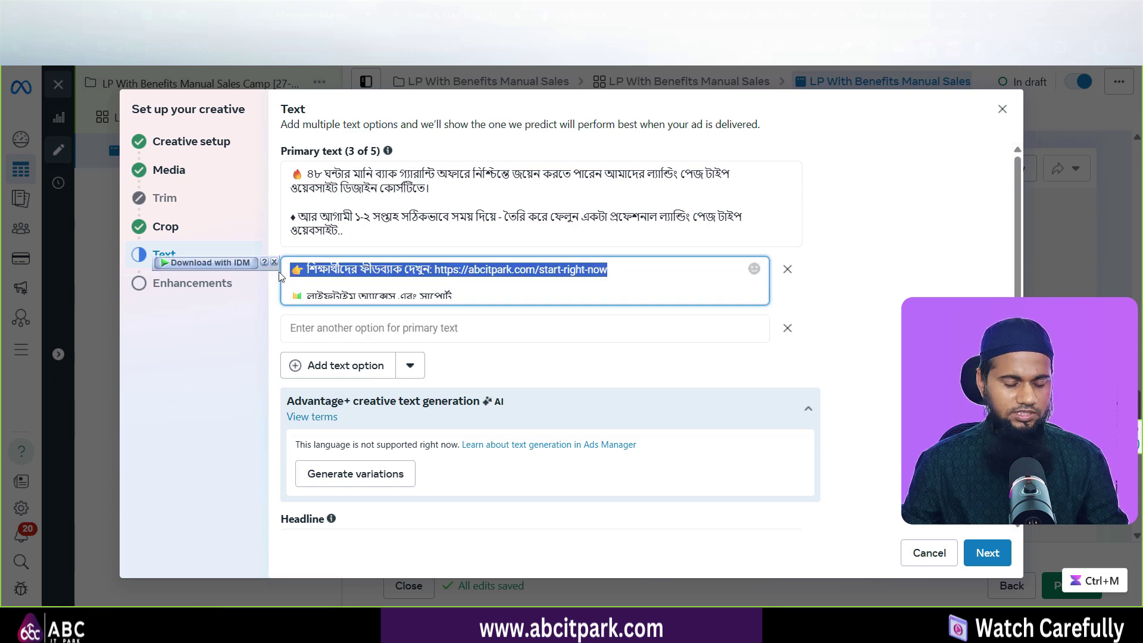
pyautogui.click(327, 333)
pyautogui.hotkey('ctrl', 'v')
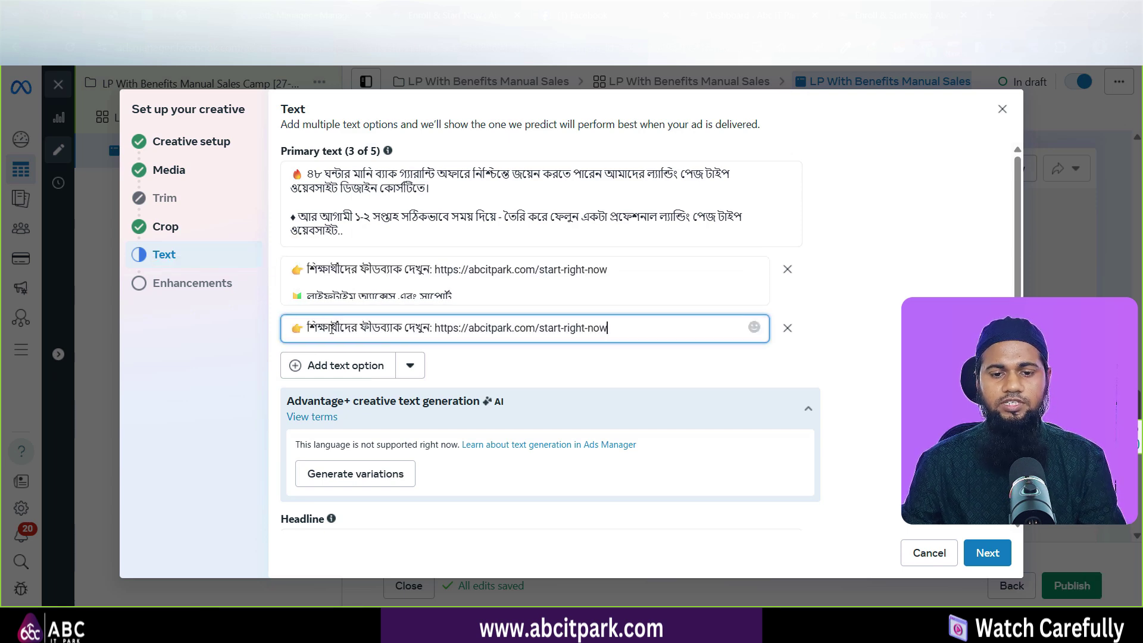
pyautogui.click(863, 337)
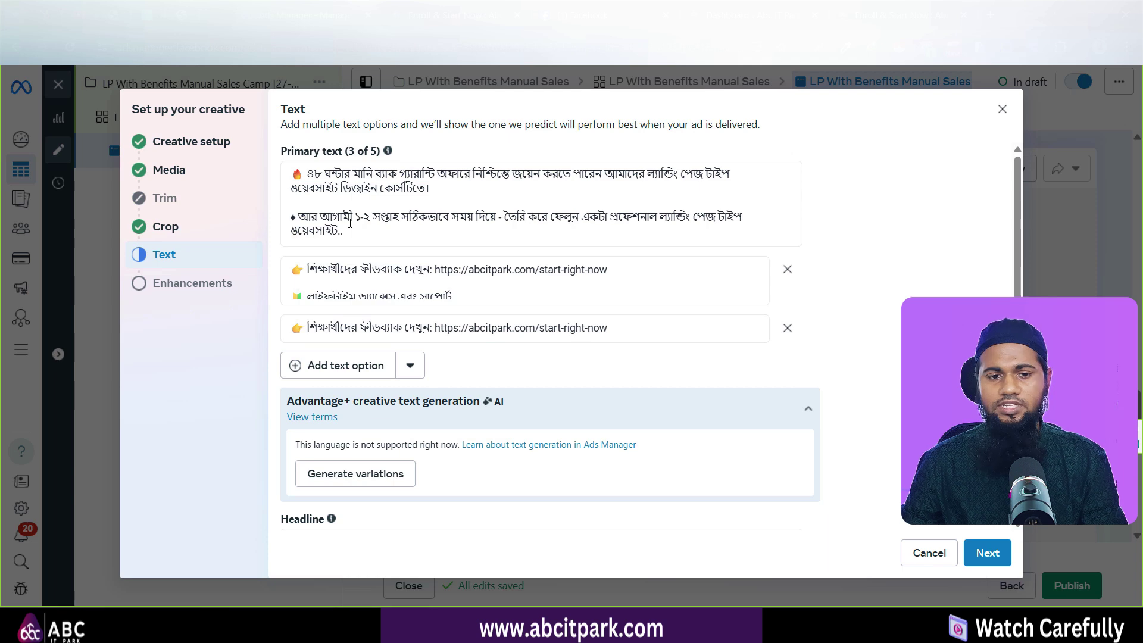
# Fill in the ad's headline with "নিজেই তৈরি করুন ল্যান্ডিং পেজ টাইপ ওয়েবসাইট" copied from the Notepad notes.
pyautogui.scroll(-3, 469, 236)
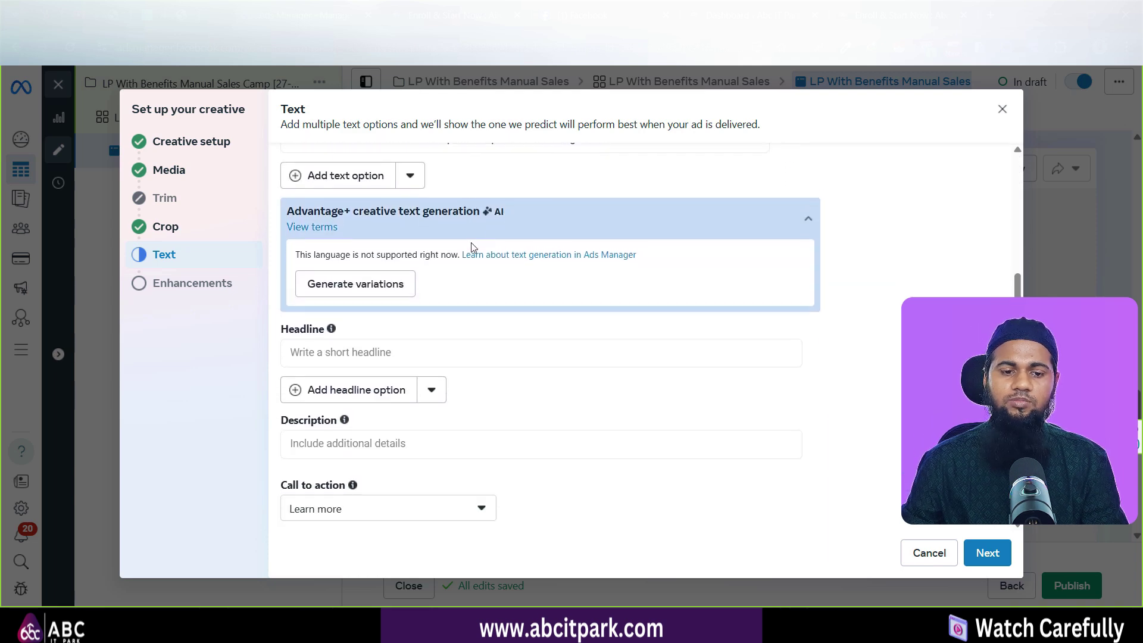
pyautogui.click(326, 346)
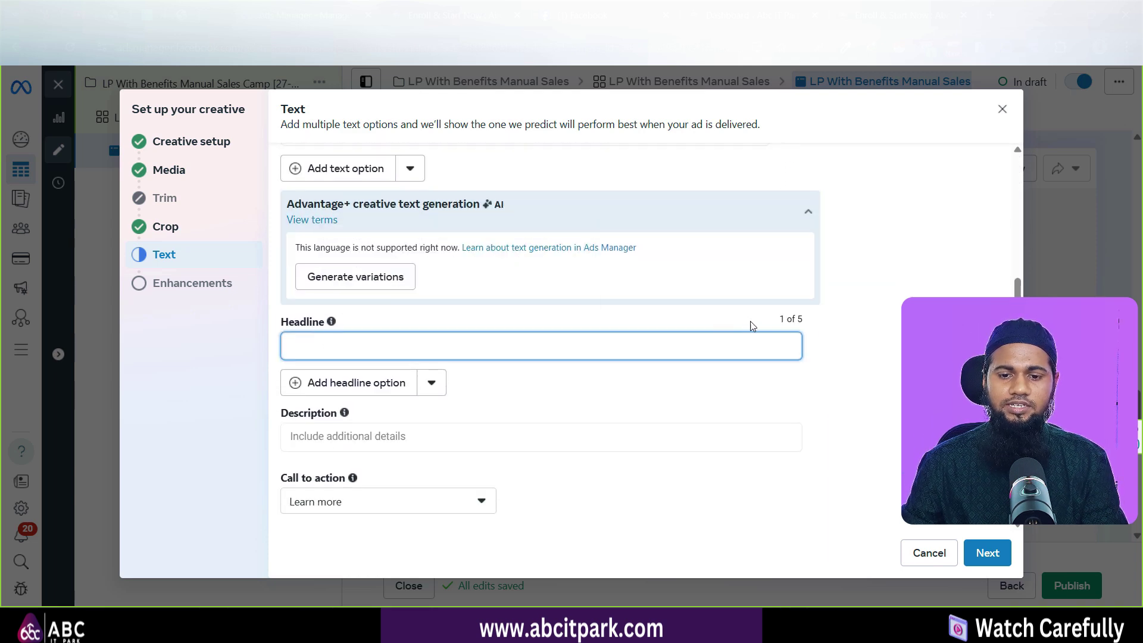
pyautogui.scroll(3, 588, 337)
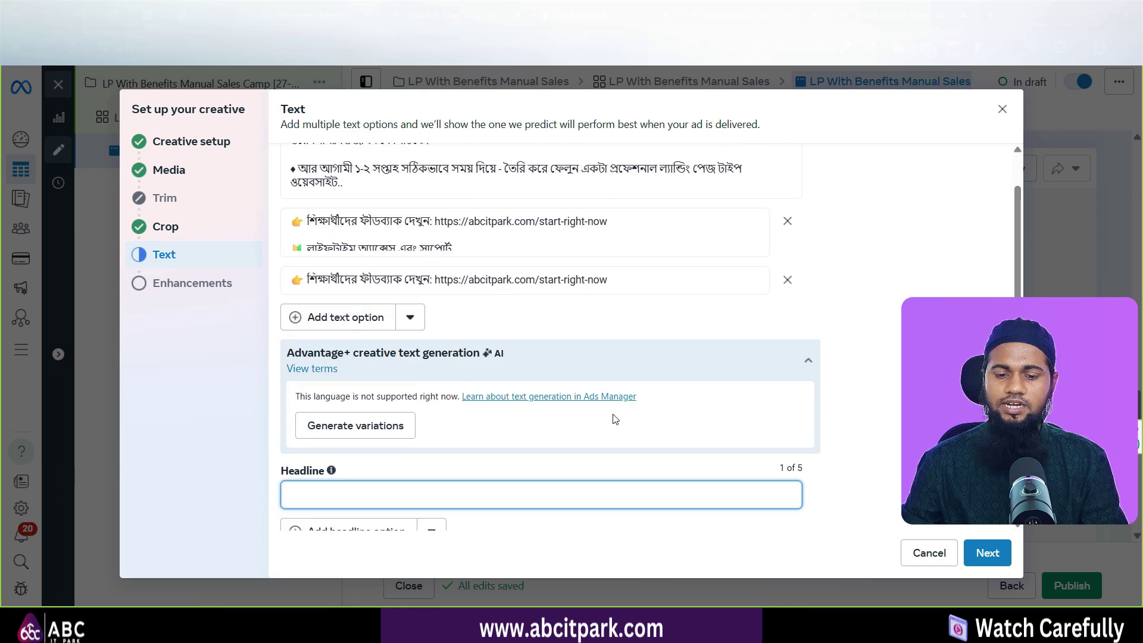
pyautogui.click(803, 625)
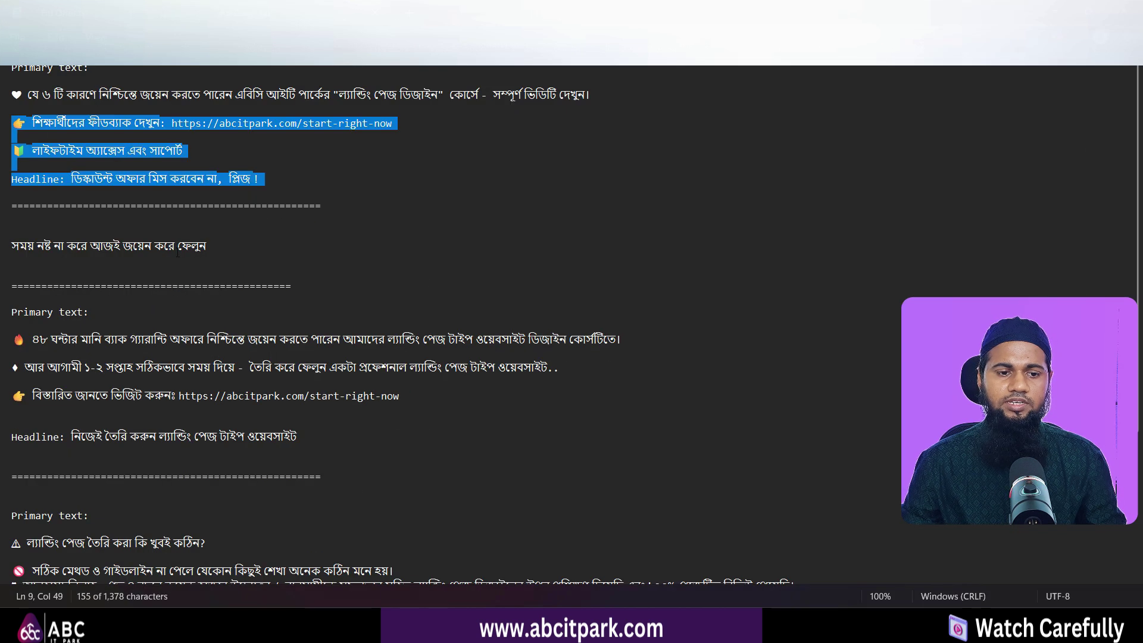
pyautogui.scroll(-3, 220, 249)
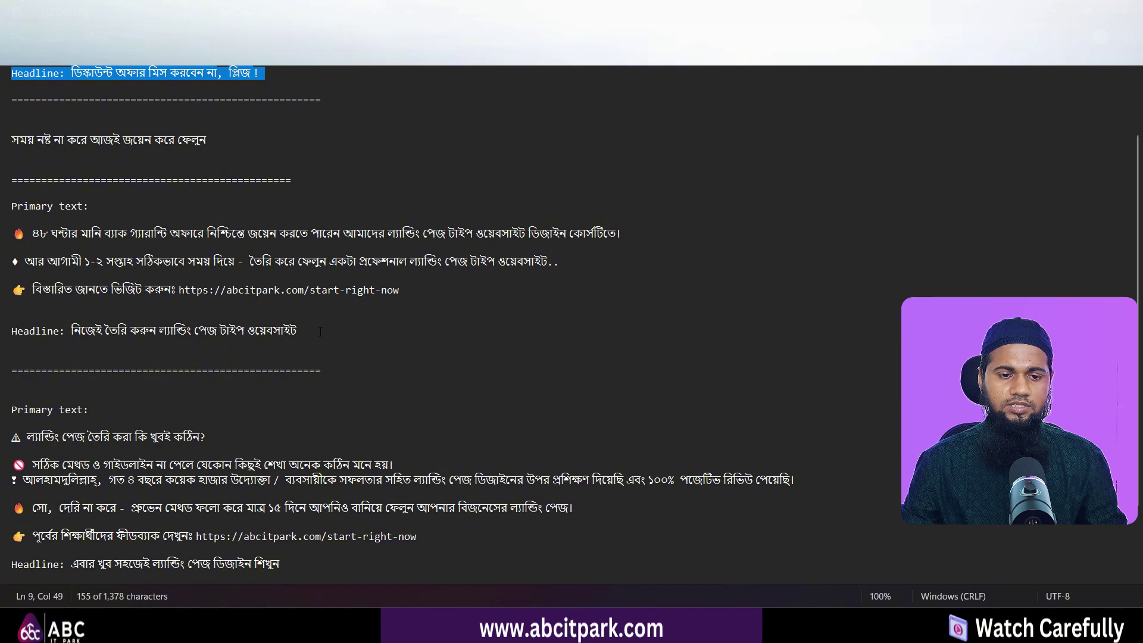
pyautogui.moveTo(320, 332); pyautogui.dragTo(71, 331)
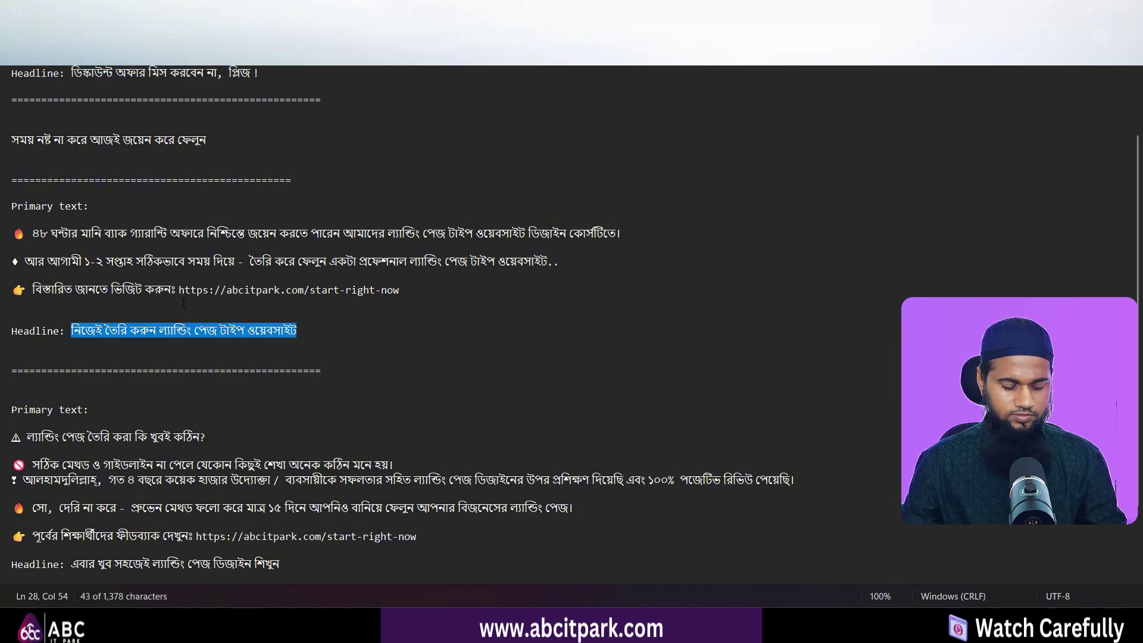
pyautogui.hotkey('alt', 'Tab')
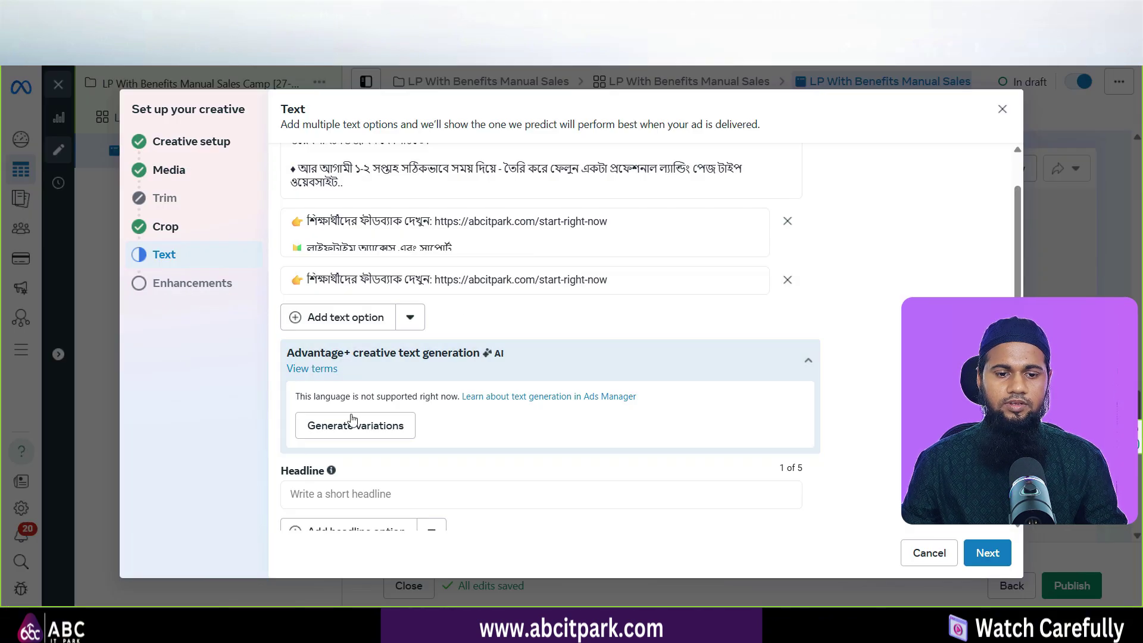
pyautogui.scroll(-3, 381, 411)
pyautogui.click(349, 345)
pyautogui.hotkey('ctrl', 'v')
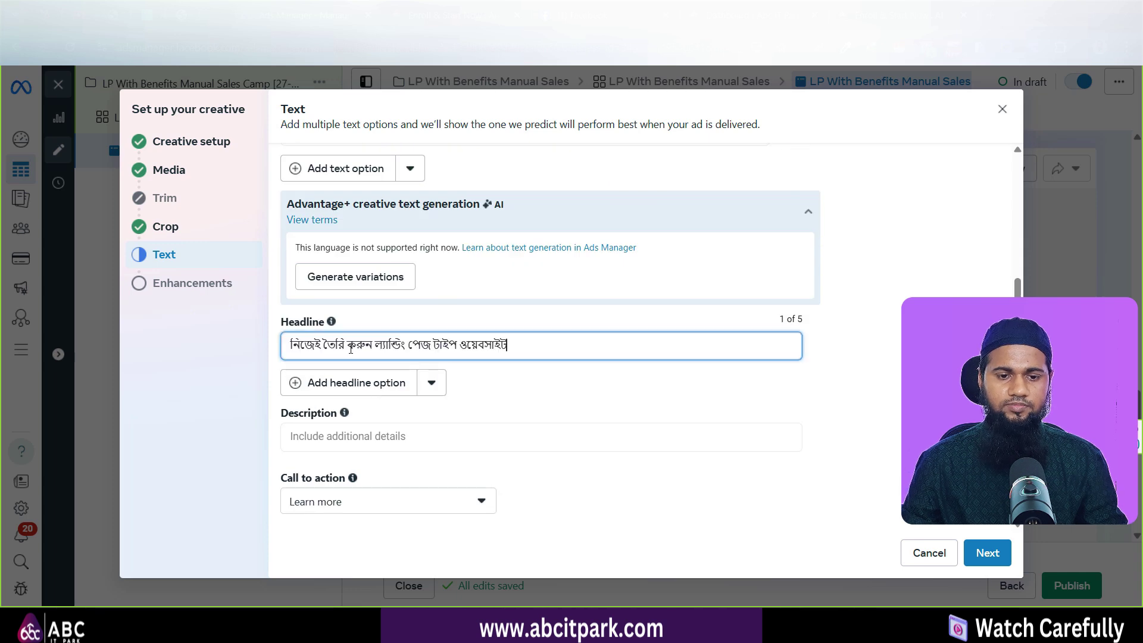
# Add a second headline option with "এবার খুব সহজেই ল্যান্ডিং পেজ ডিজাইন শিখুন" copied from the Notepad notes.
pyautogui.hotkey('alt', 'Tab')
pyautogui.scroll(-1, 191, 381)
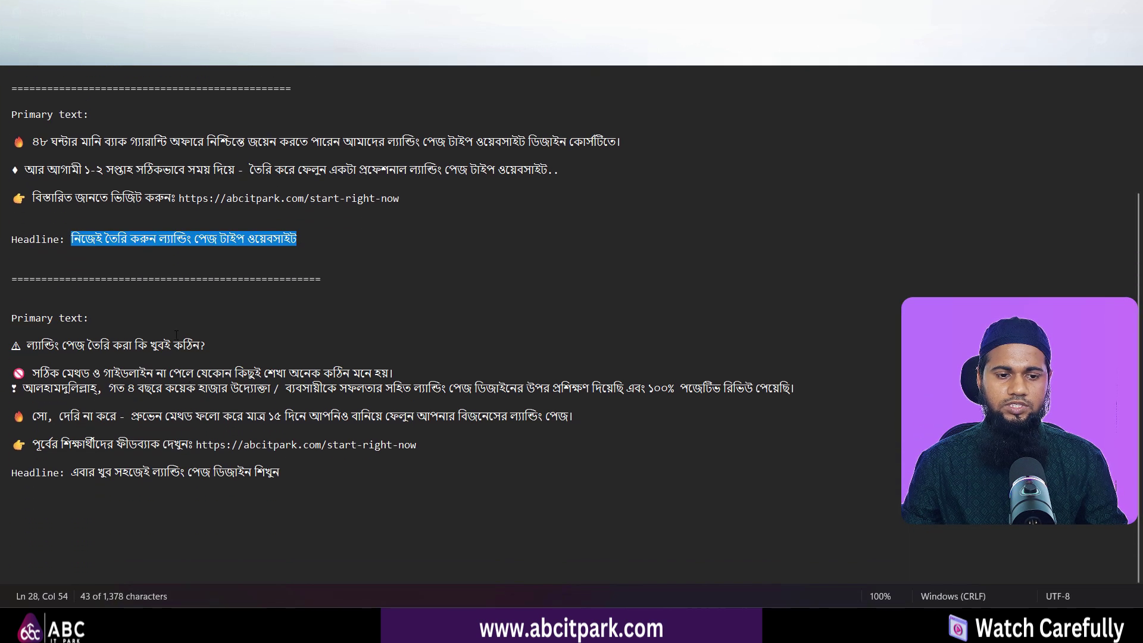
pyautogui.moveTo(287, 473); pyautogui.dragTo(71, 472)
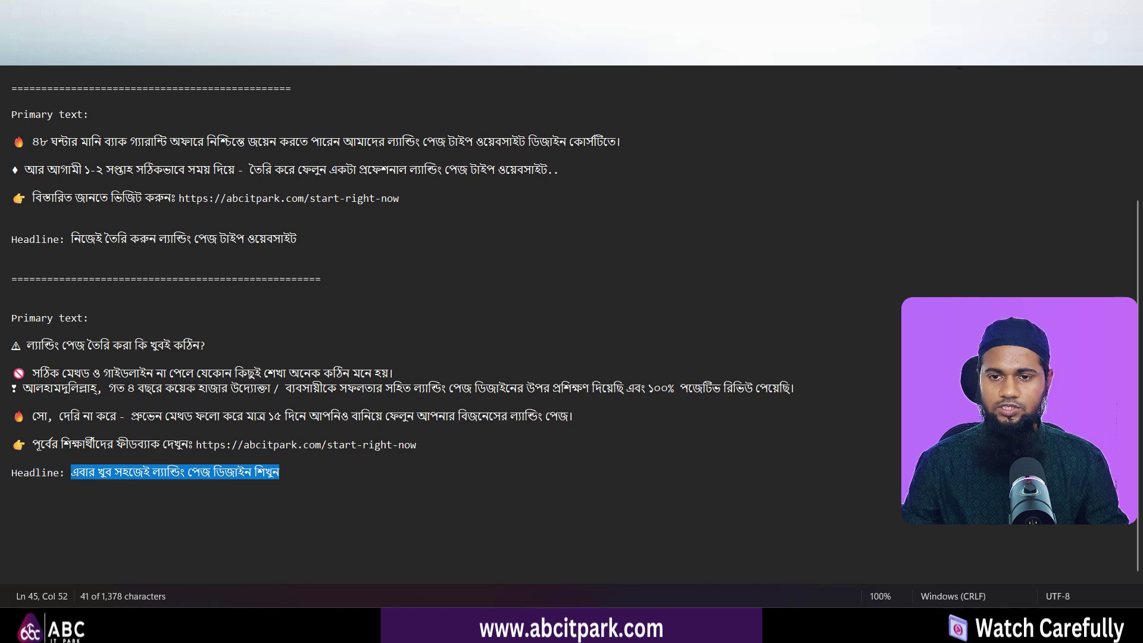
pyautogui.hotkey('alt', 'Tab')
pyautogui.click(364, 384)
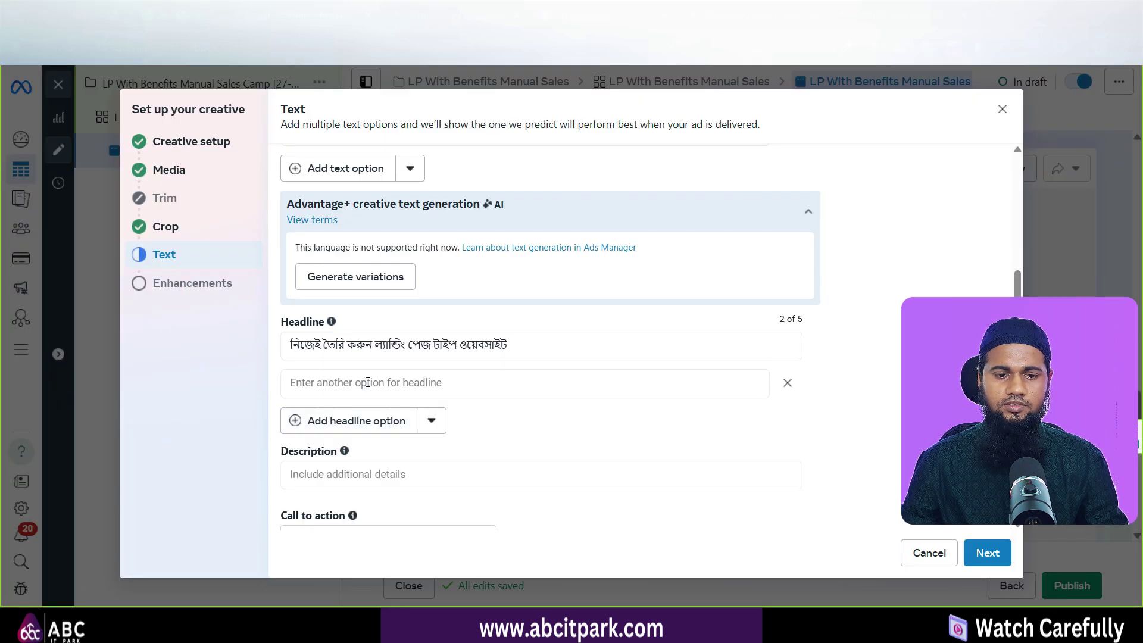
pyautogui.click(373, 387)
pyautogui.hotkey('ctrl', 'v')
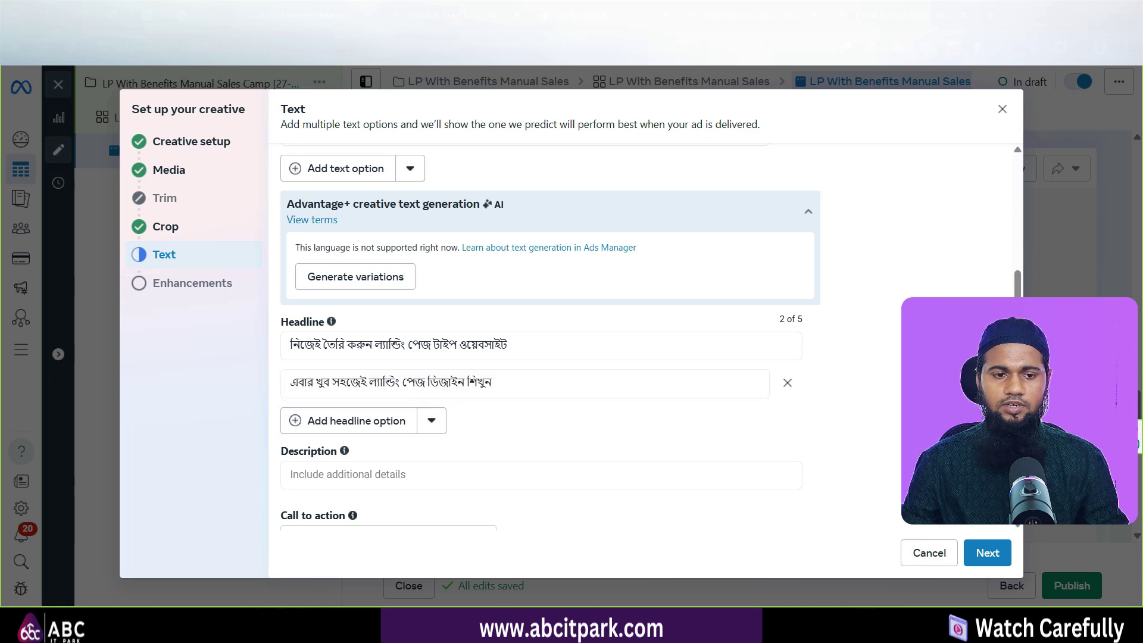
# Add a third headline option with the line "সময় নষ্ট না করে আজই জয়েন করে ফেলুন" copied from the Notepad notes.
pyautogui.hotkey('alt', 'Tab')
pyautogui.scroll(2, 148, 201)
pyautogui.moveTo(206, 205); pyautogui.dragTo(12, 198)
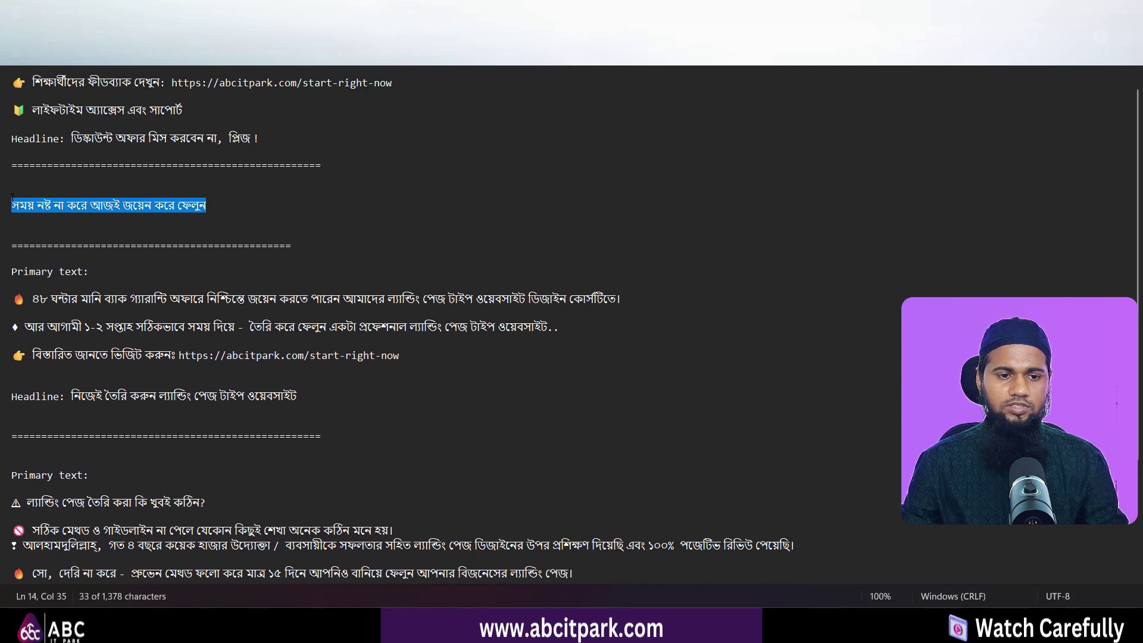
pyautogui.hotkey('ctrl', 'c')
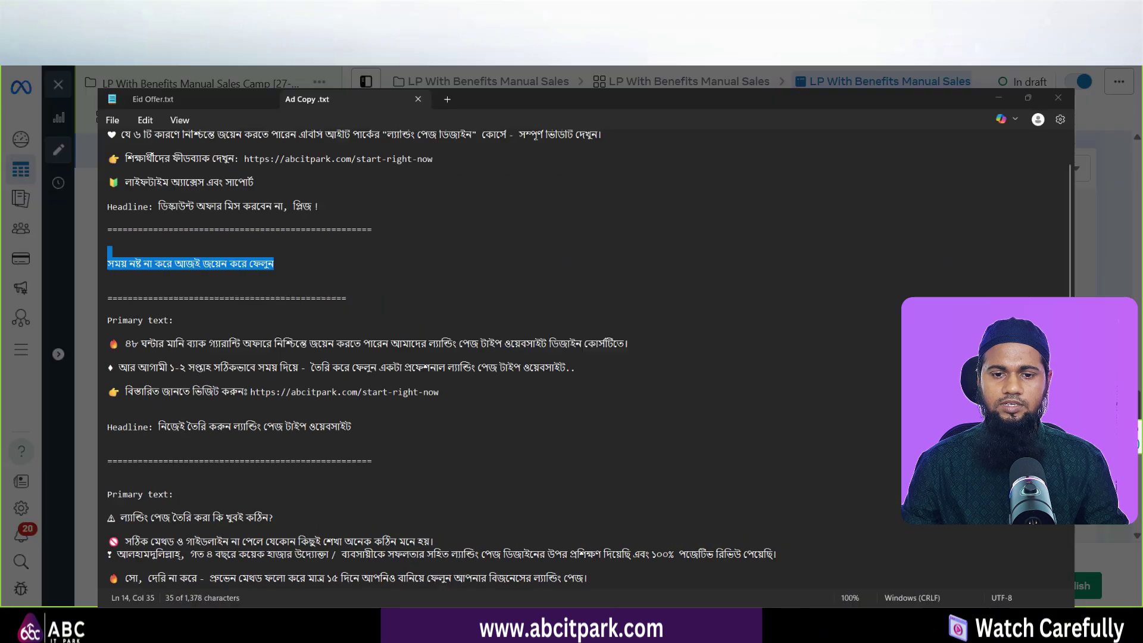
pyautogui.hotkey('alt', 'Tab')
pyautogui.click(335, 420)
pyautogui.hotkey('ctrl', 'v')
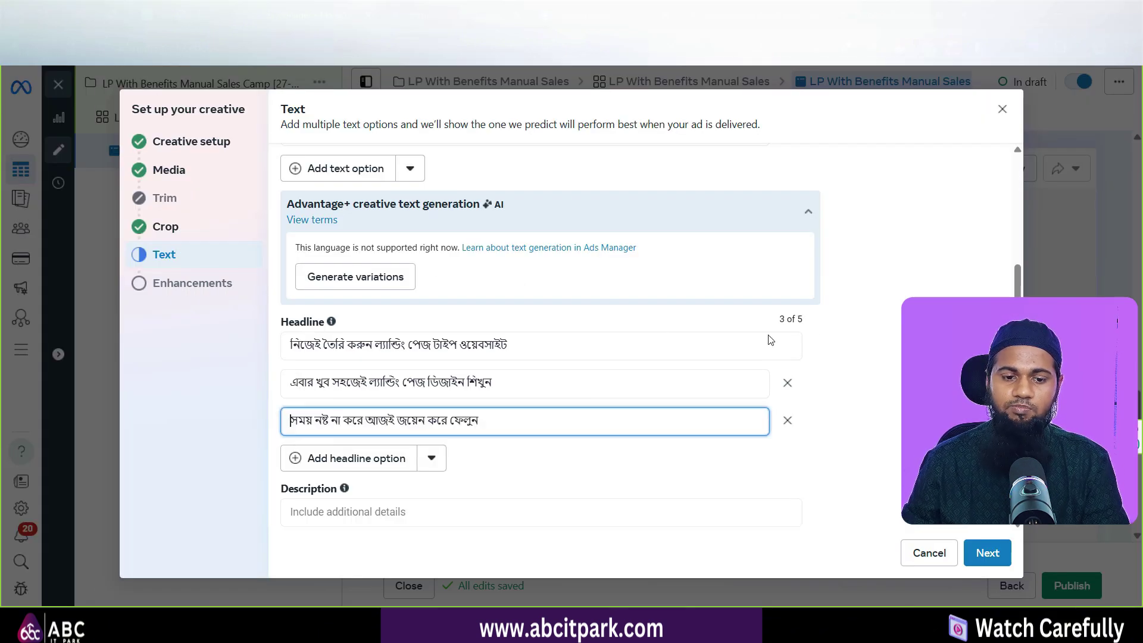
# Review the ad's primary text options together with its headline options.
pyautogui.scroll(3, 386, 337)
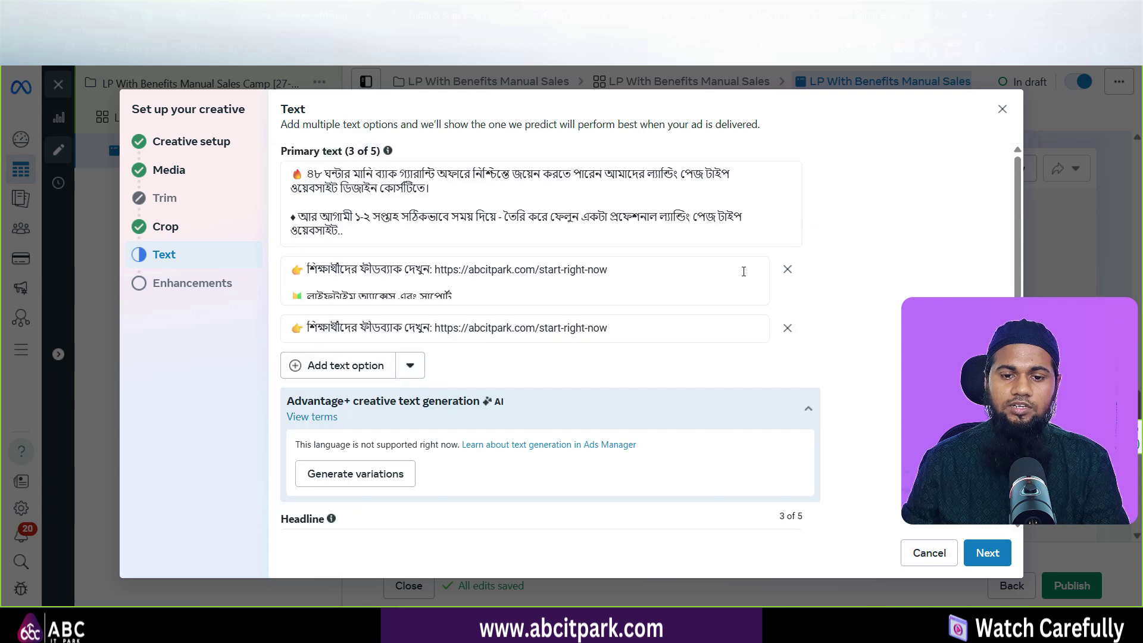
pyautogui.click(424, 196)
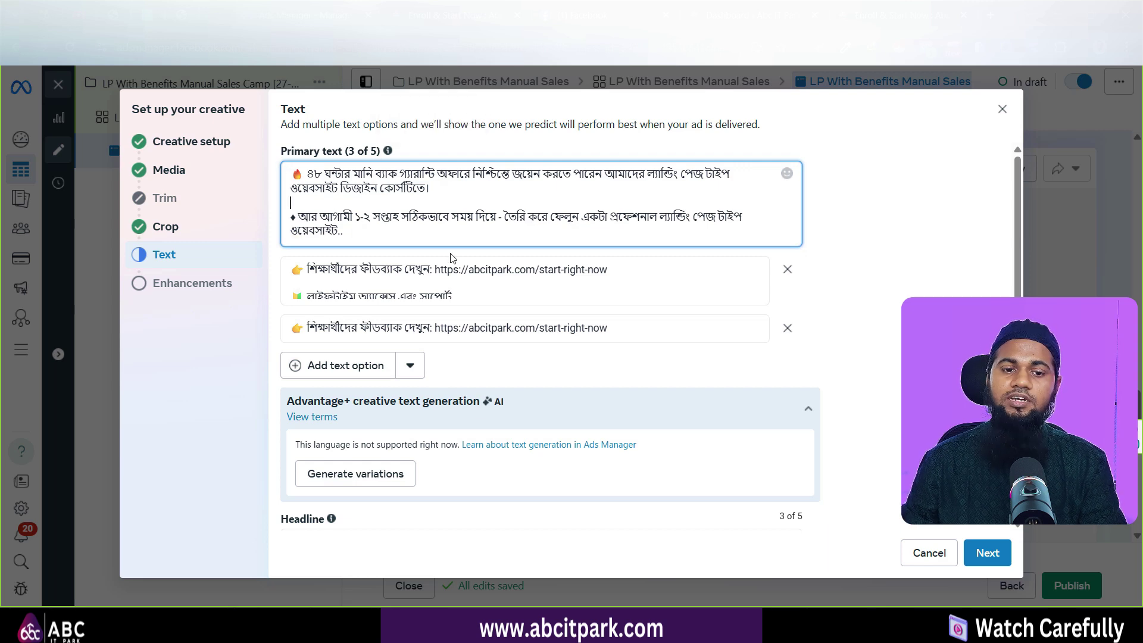
pyautogui.scroll(-1, 416, 208)
pyautogui.scroll(1, 424, 286)
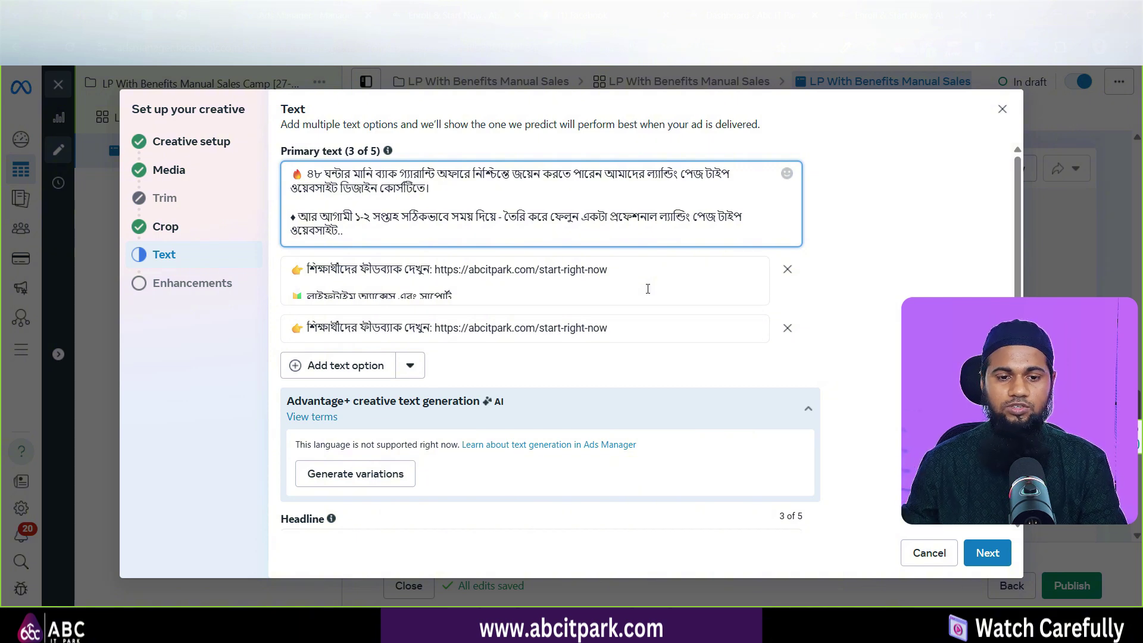
pyautogui.scroll(-4, 737, 224)
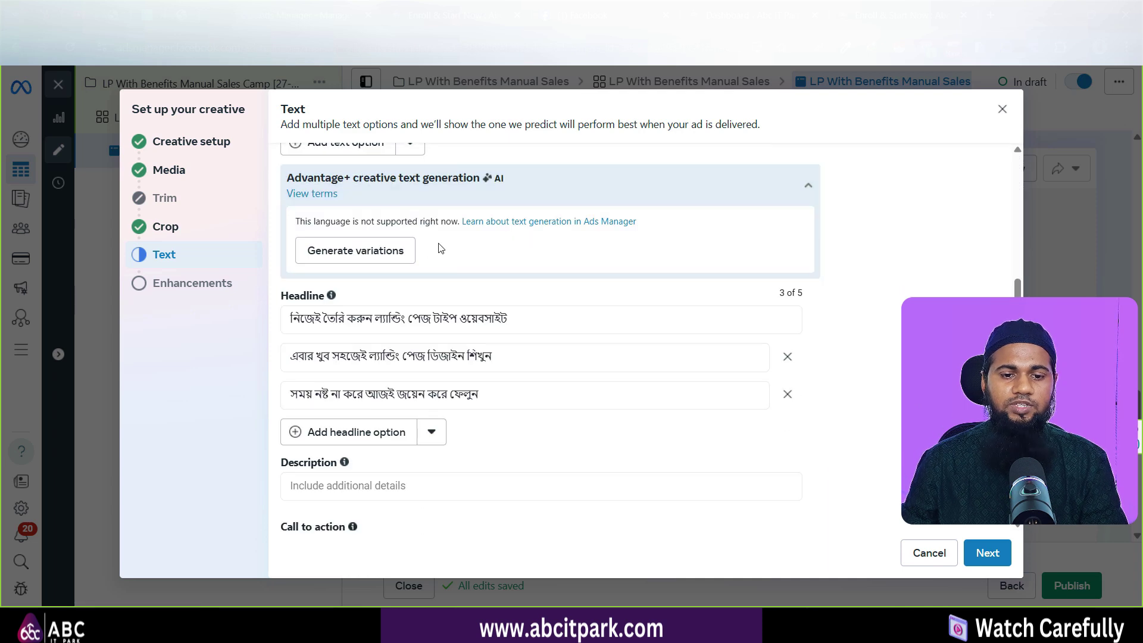
pyautogui.scroll(4, 443, 247)
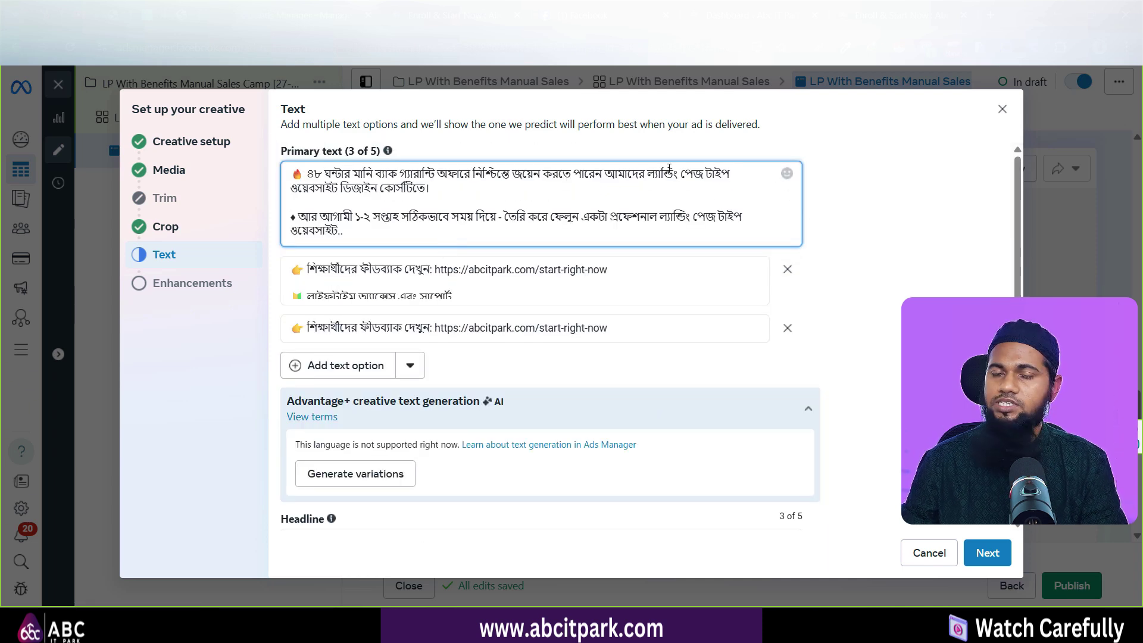
pyautogui.scroll(-5, 511, 289)
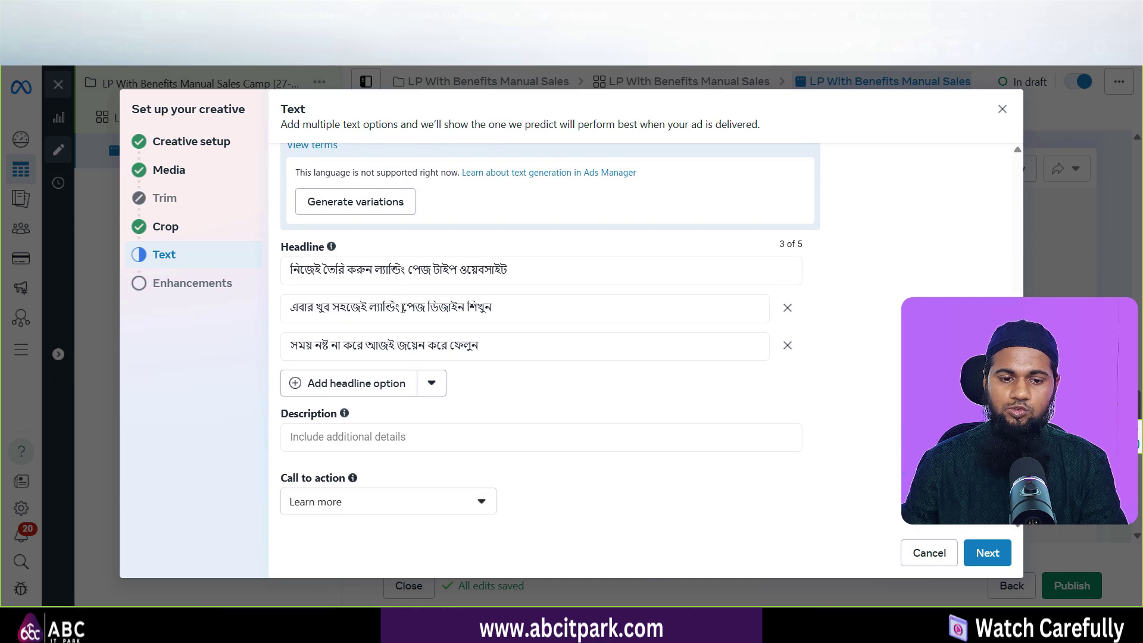
# Fill in the ad's description with "লাইফটাইম অ্যাক্সেস এবং সাপোর্ট" copied from the Notepad notes.
pyautogui.click(386, 441)
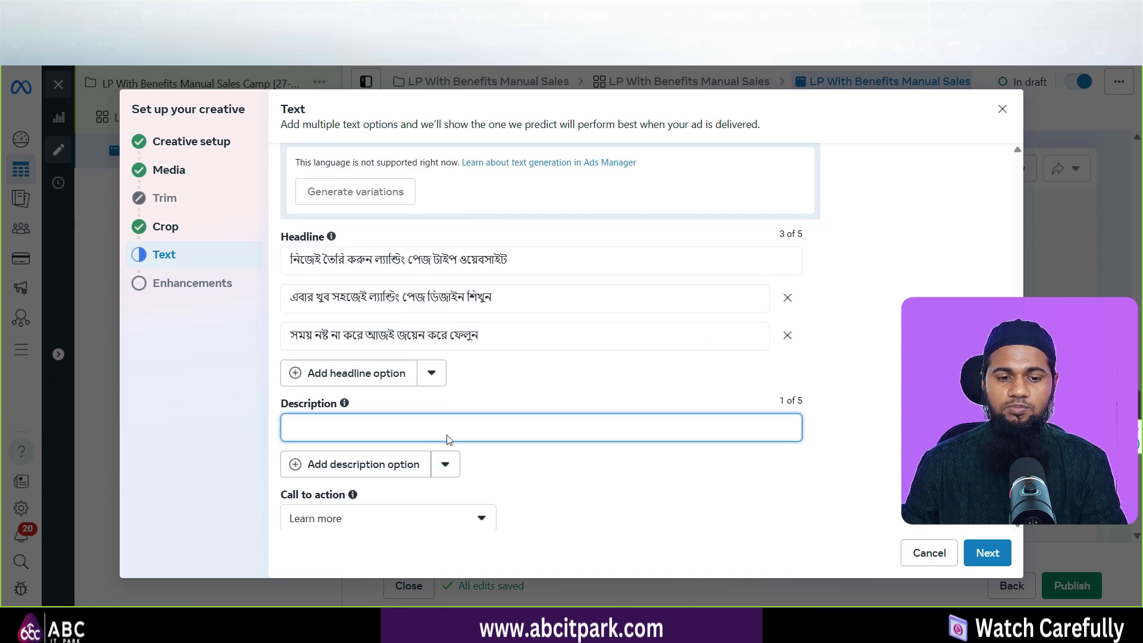
pyautogui.hotkey('alt', 'Tab')
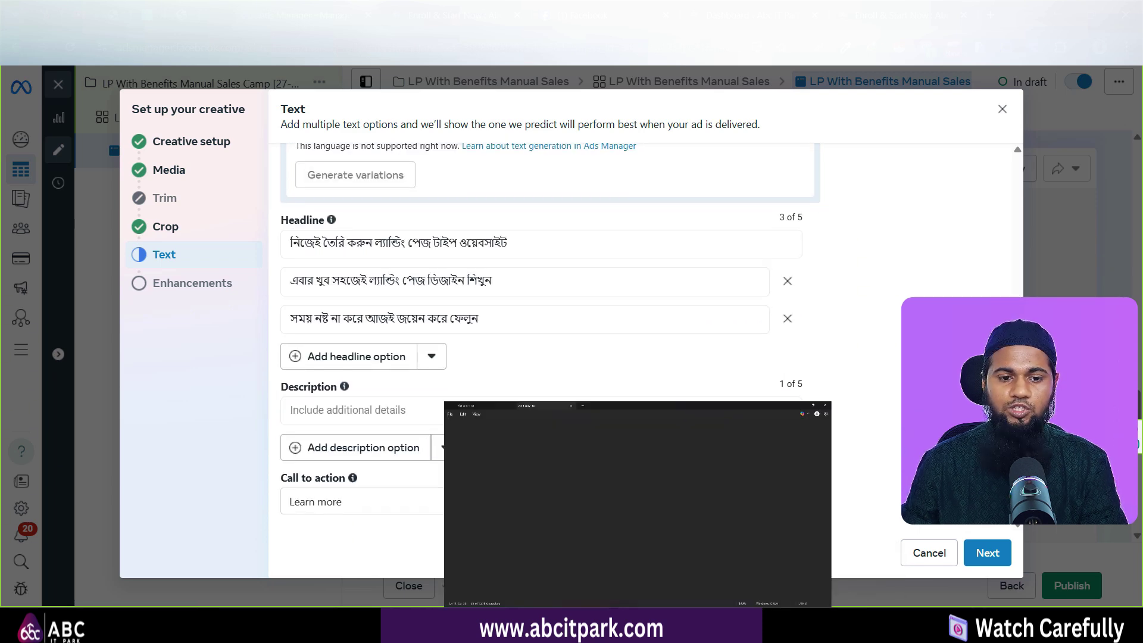
pyautogui.scroll(1, 138, 244)
pyautogui.moveTo(33, 151); pyautogui.dragTo(184, 146)
pyautogui.hotkey('alt', 'Tab')
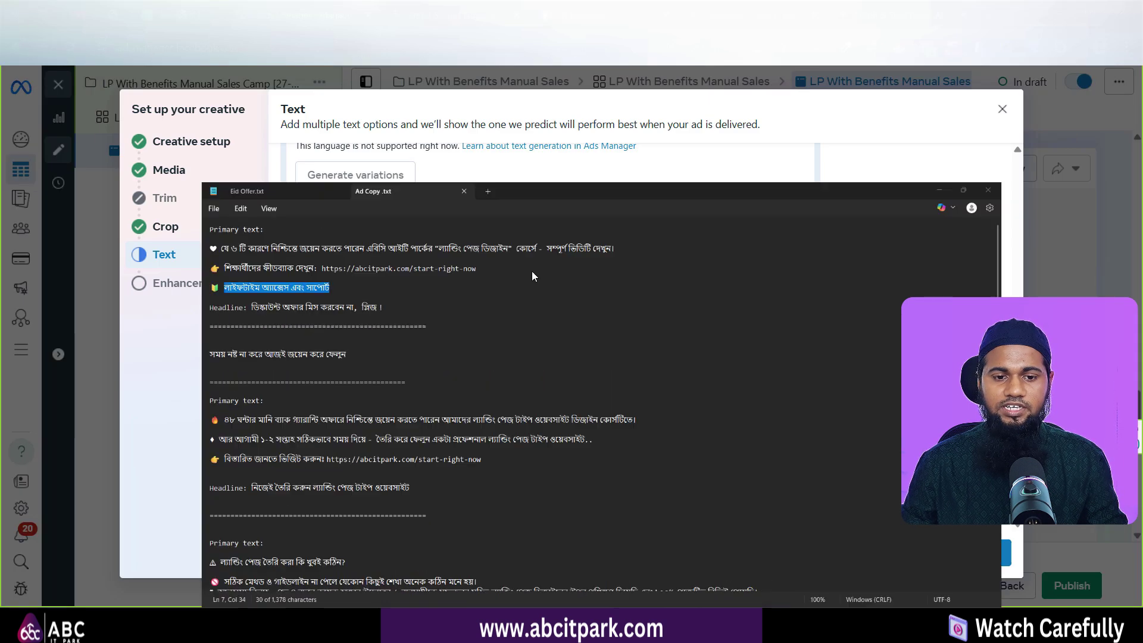
pyautogui.click(358, 408)
pyautogui.hotkey('ctrl', 'v')
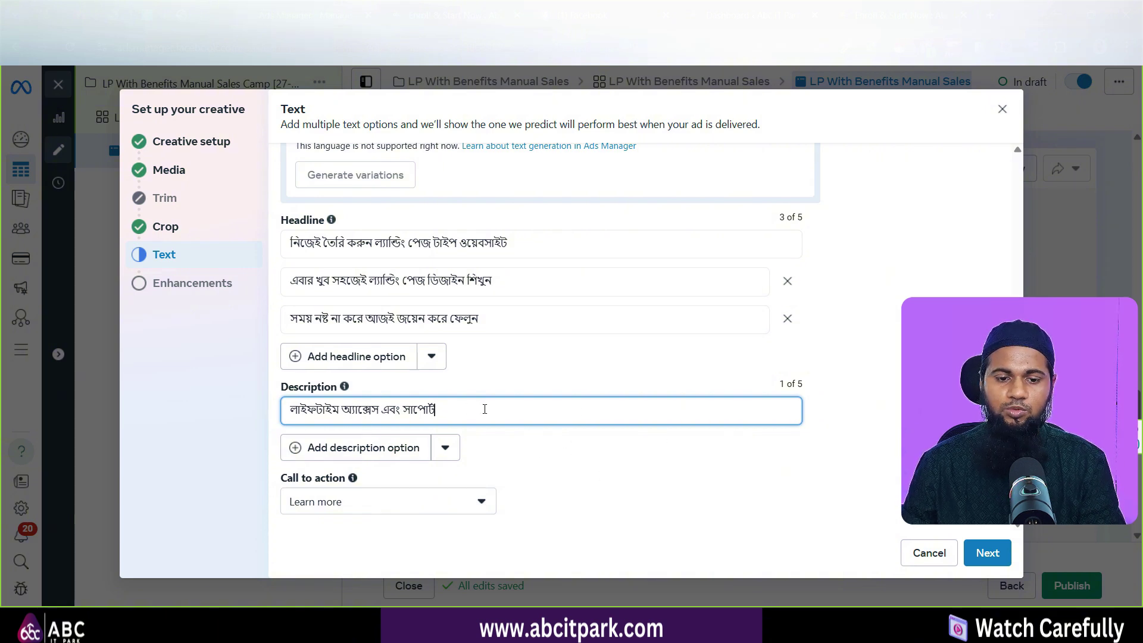
# Recheck the primary texts and set the ad's call to action to "Order now".
pyautogui.scroll(5, 484, 409)
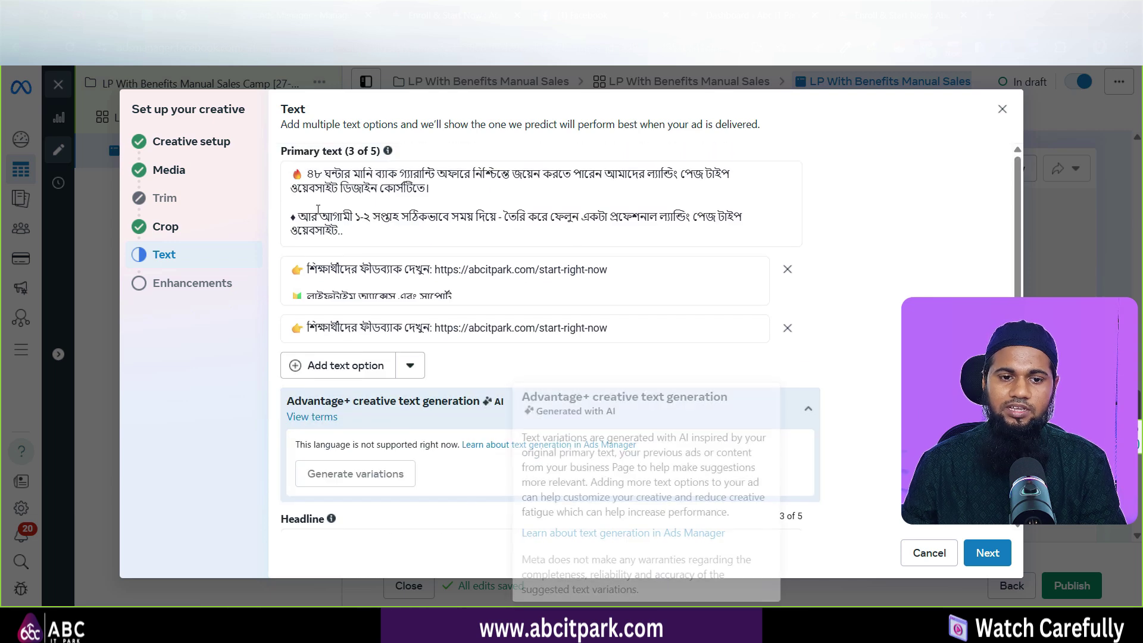
pyautogui.click(317, 208)
pyautogui.scroll(-2, 431, 240)
pyautogui.scroll(2, 405, 214)
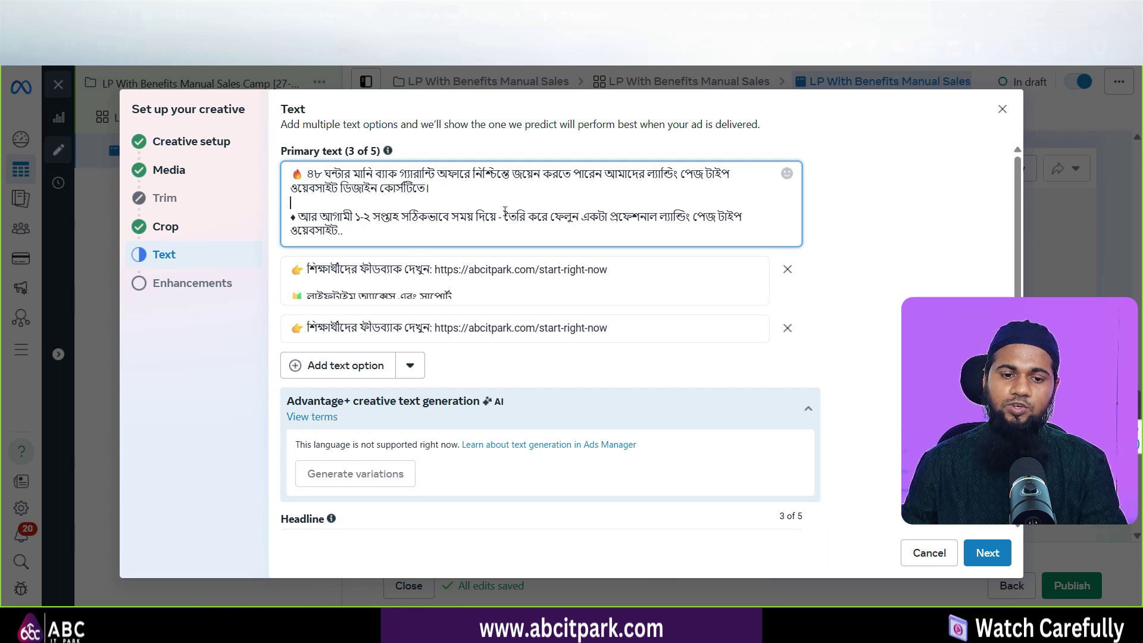
pyautogui.scroll(-5, 610, 275)
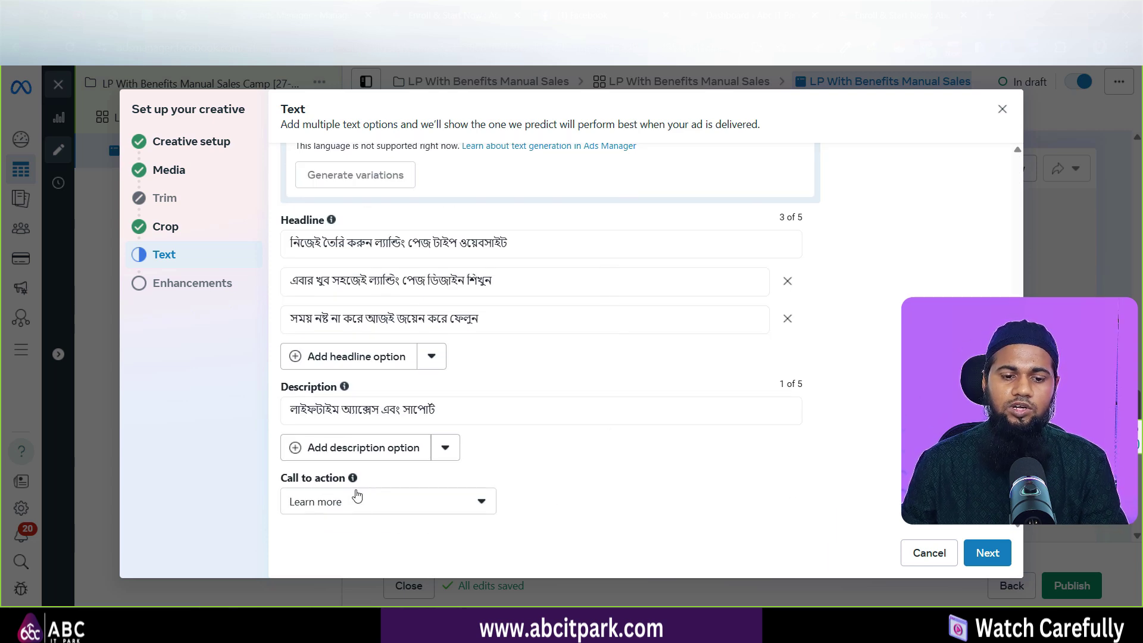
pyautogui.click(397, 510)
pyautogui.scroll(1, 369, 329)
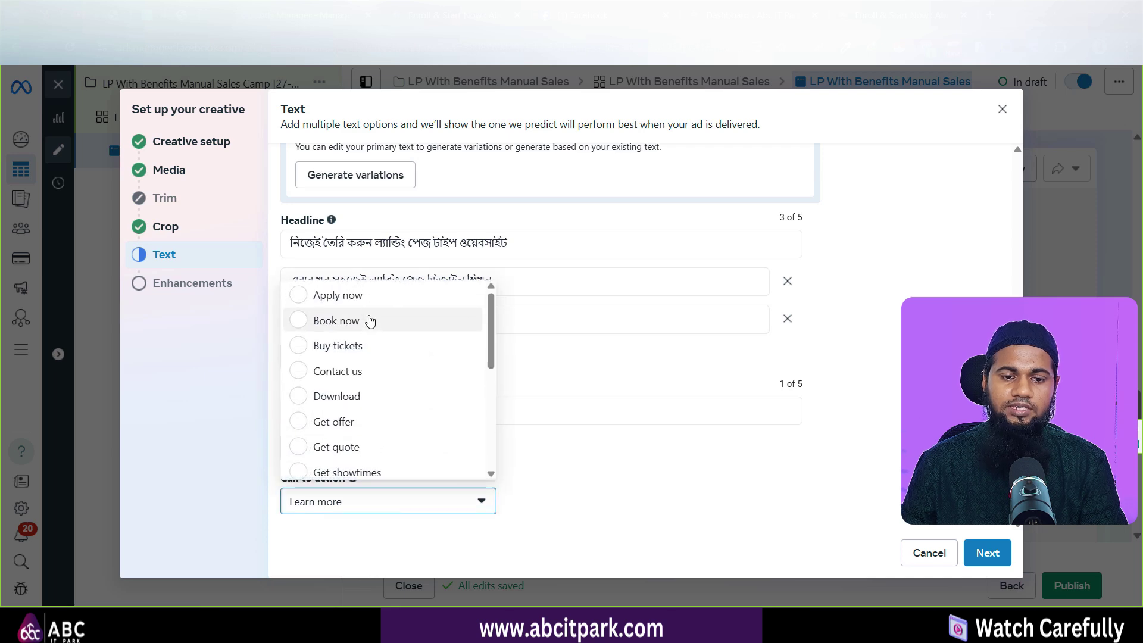
pyautogui.scroll(-3, 356, 380)
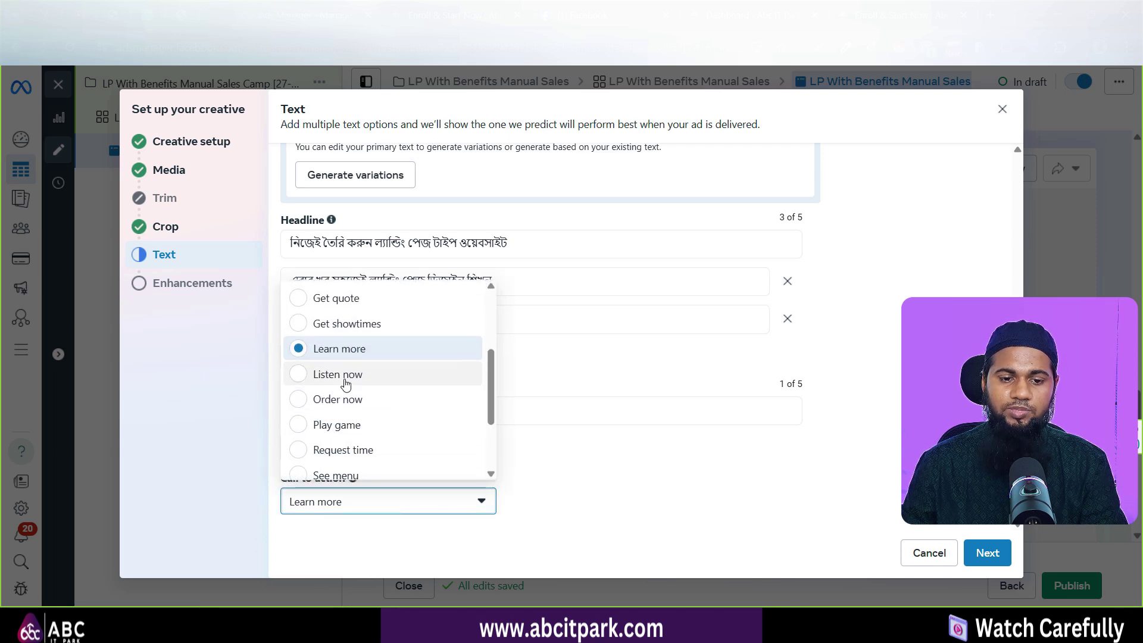
pyautogui.scroll(-2, 342, 411)
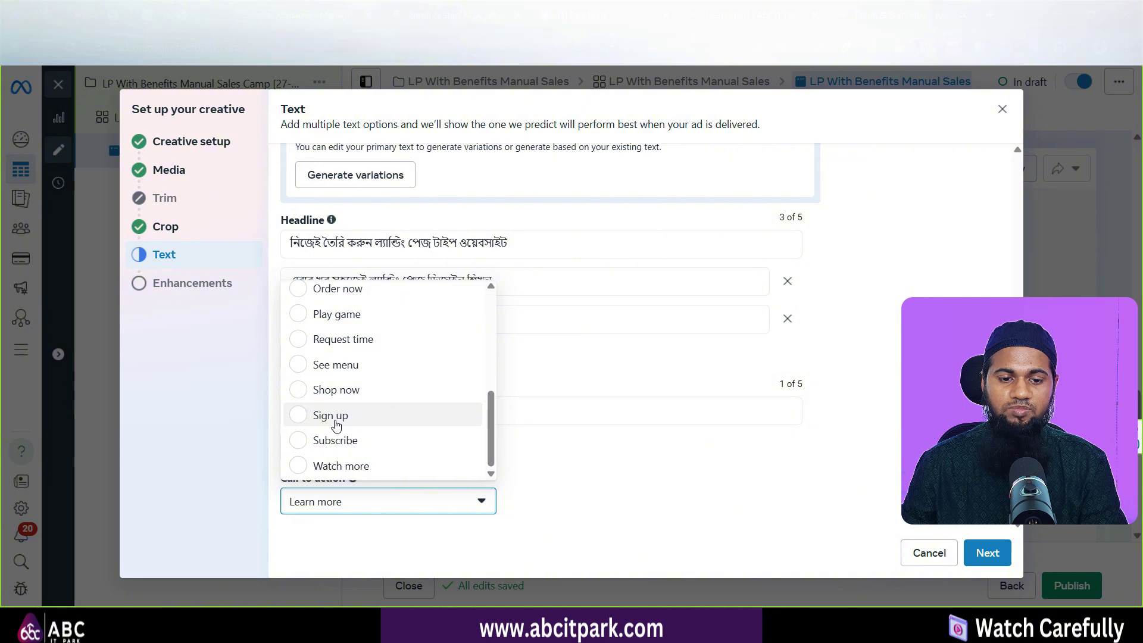
pyautogui.scroll(5, 339, 400)
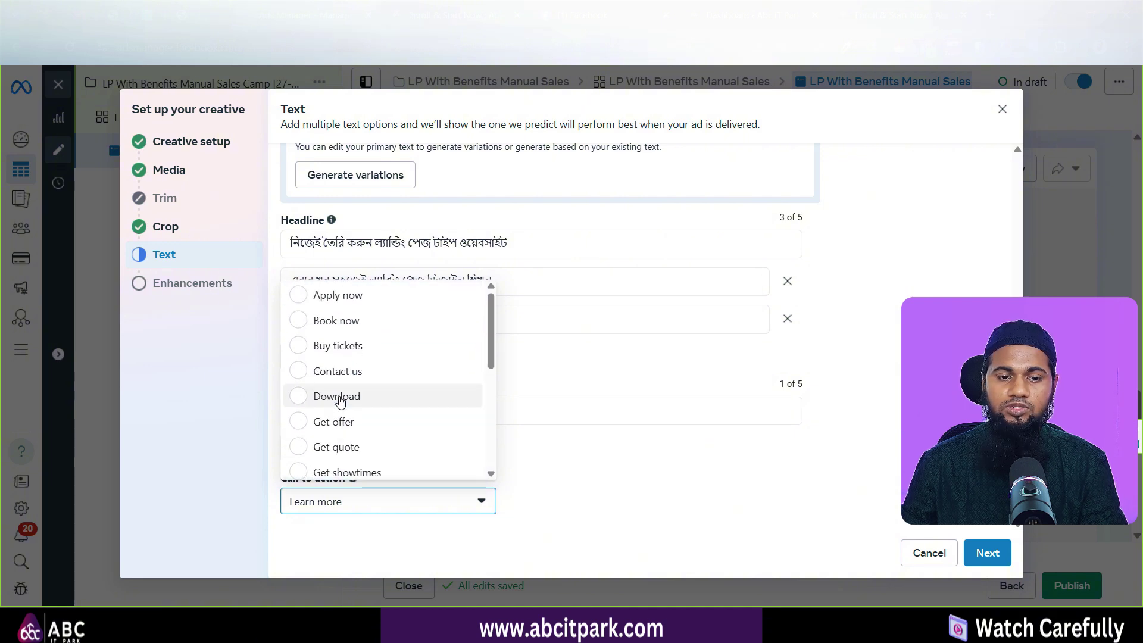
pyautogui.scroll(-5, 344, 322)
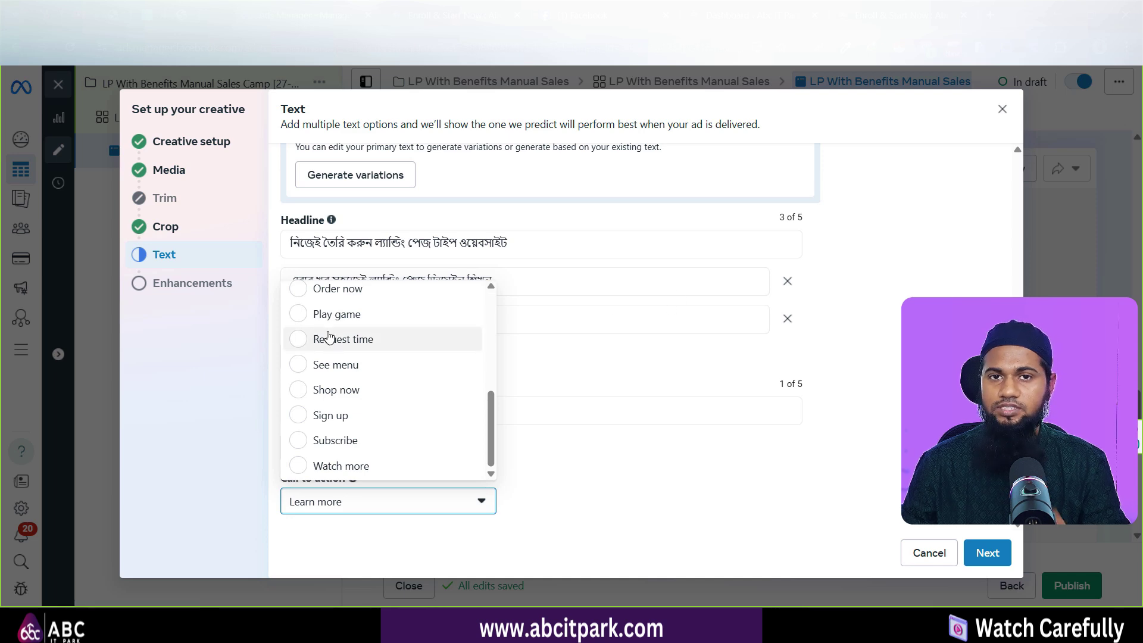
pyautogui.click(336, 296)
# Change the ad's call to action to "Get offer".
pyautogui.click(378, 496)
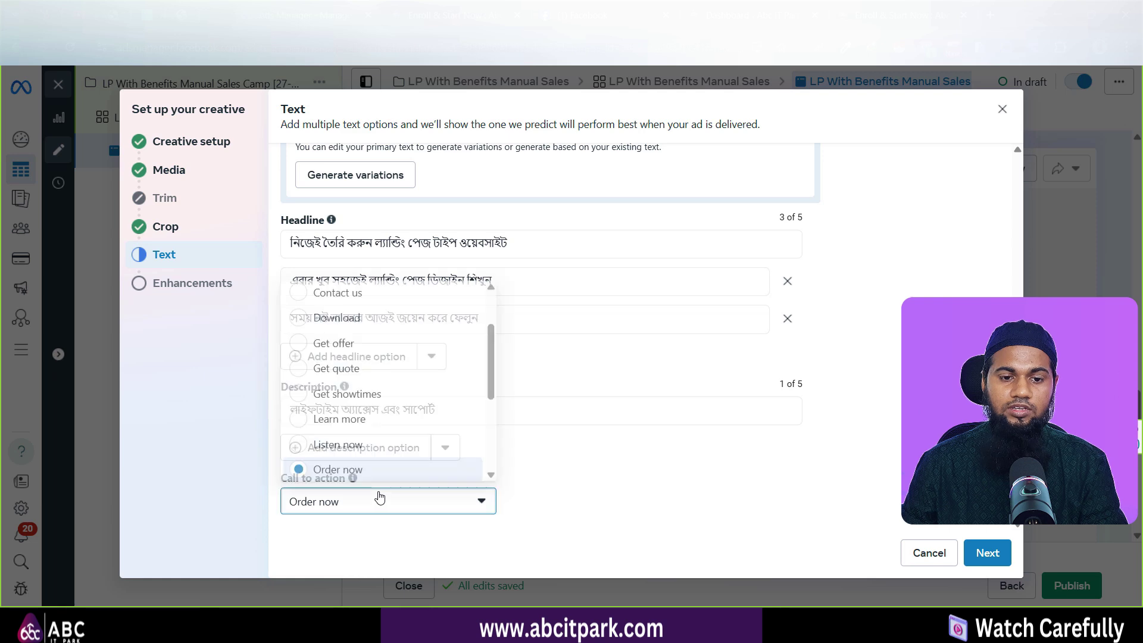
pyautogui.scroll(2, 350, 346)
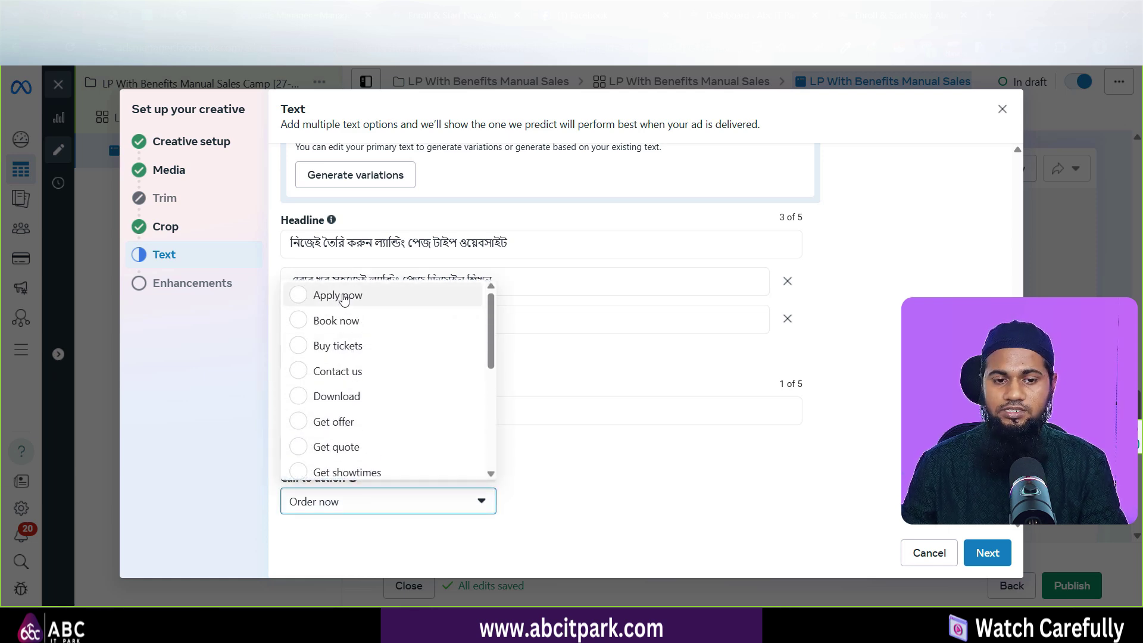
pyautogui.scroll(-5, 344, 300)
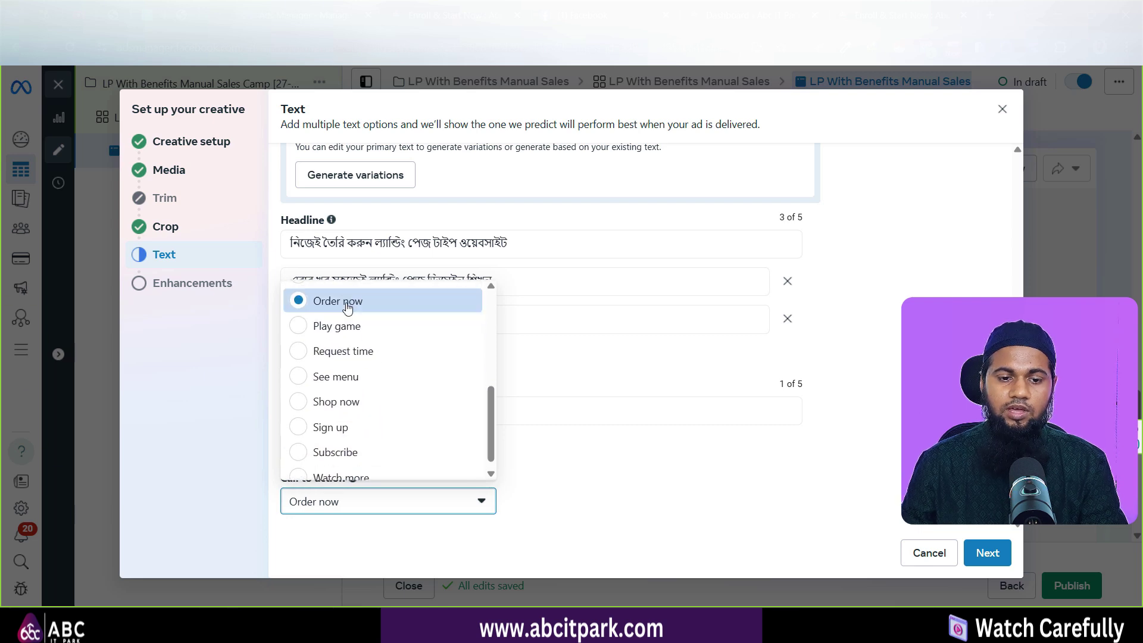
pyautogui.scroll(3, 352, 410)
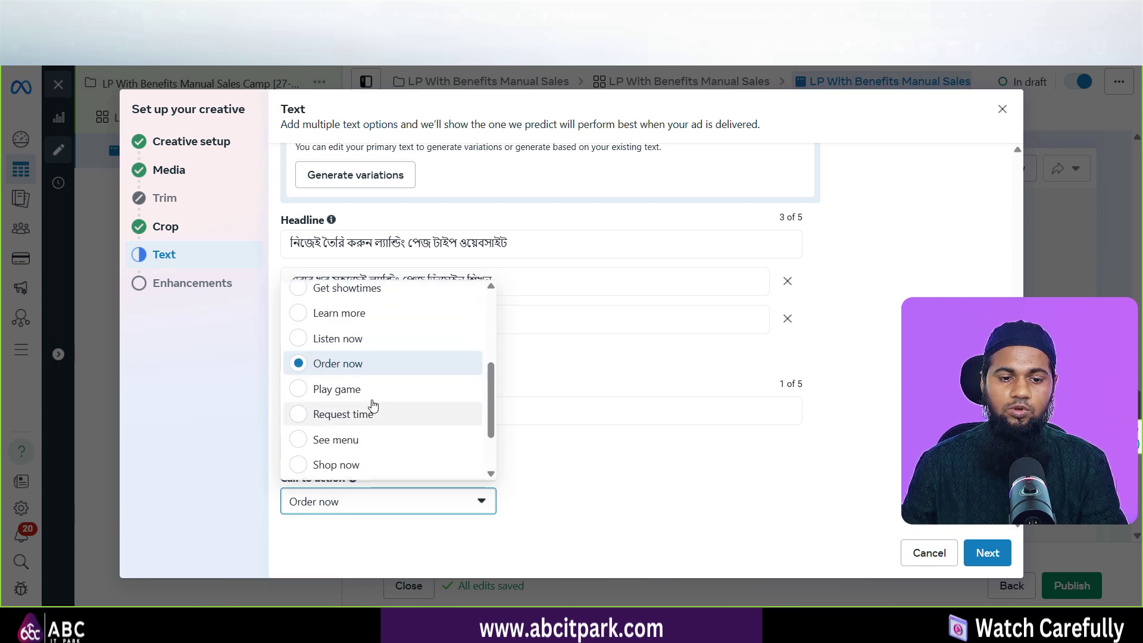
pyautogui.click(348, 322)
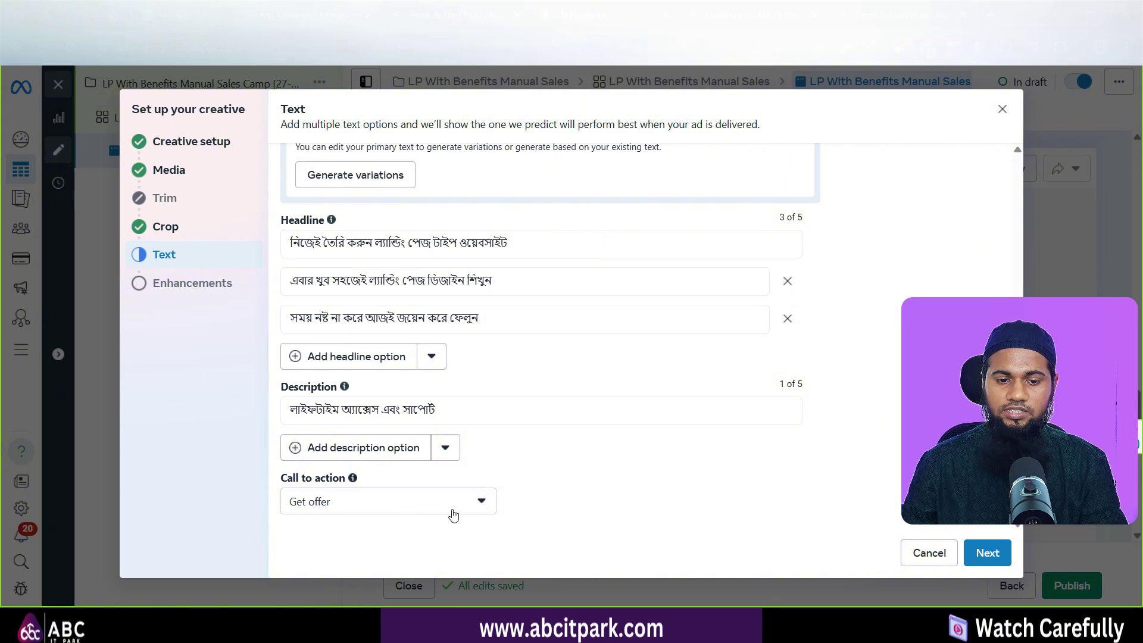
# Review the active Advantage+ creative enhancements, leave them all turned on and finish the creative setup.
pyautogui.click(986, 553)
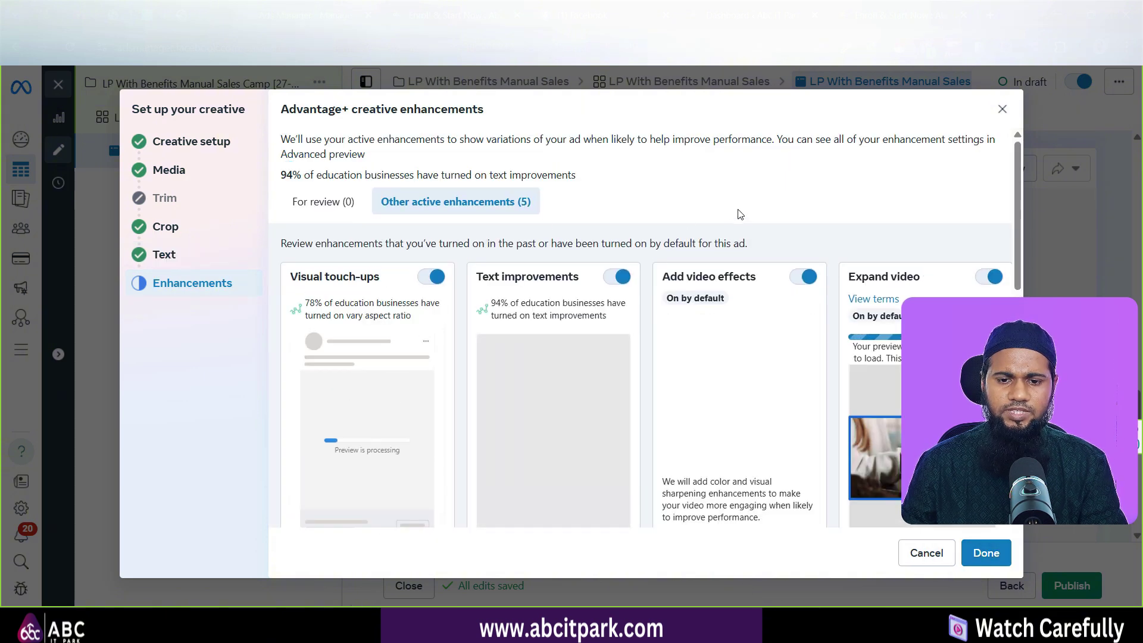
pyautogui.scroll(-5, 741, 220)
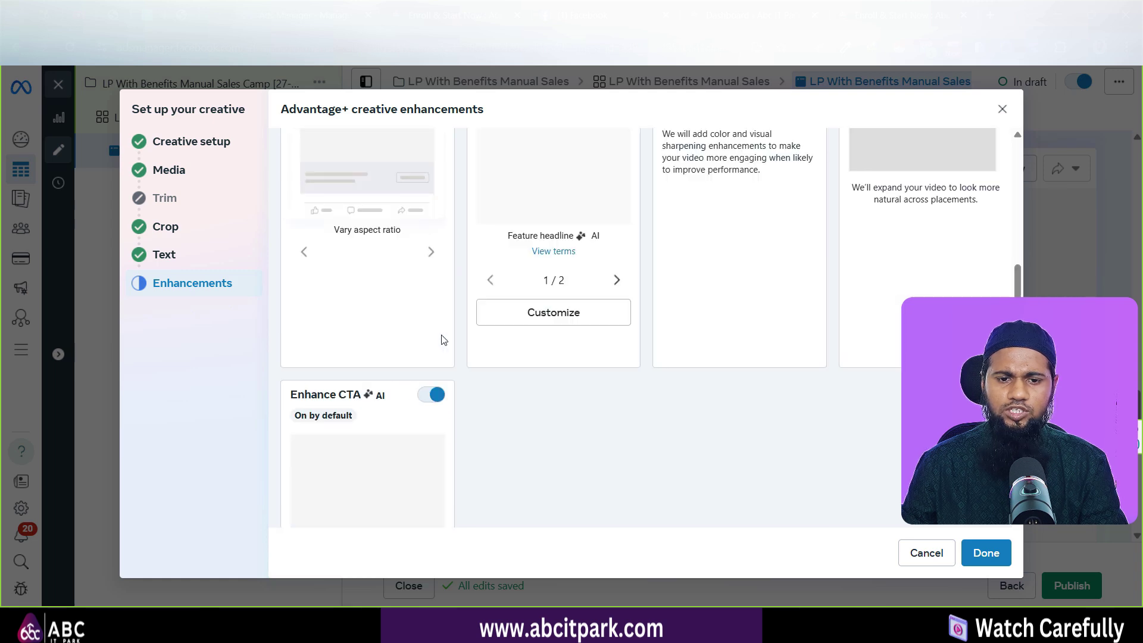
pyautogui.scroll(5, 623, 203)
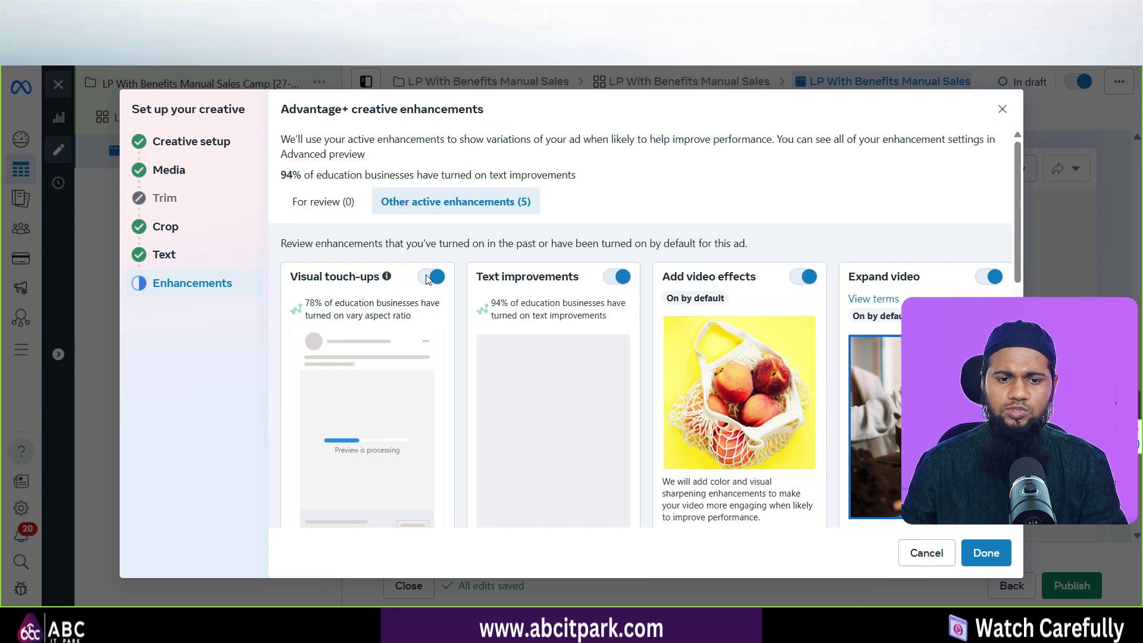
pyautogui.click(986, 553)
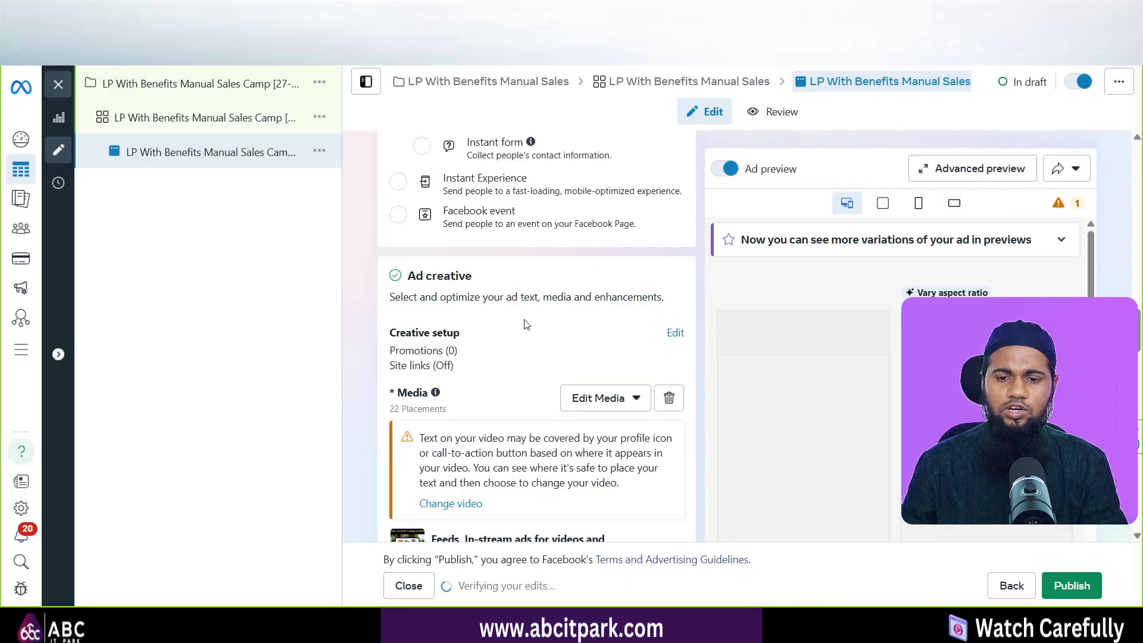
# Review the finished ad creative, expanding the full primary text in the ad preview and checking the media, text and call to action settings.
pyautogui.scroll(-4, 525, 325)
pyautogui.scroll(-3, 525, 325)
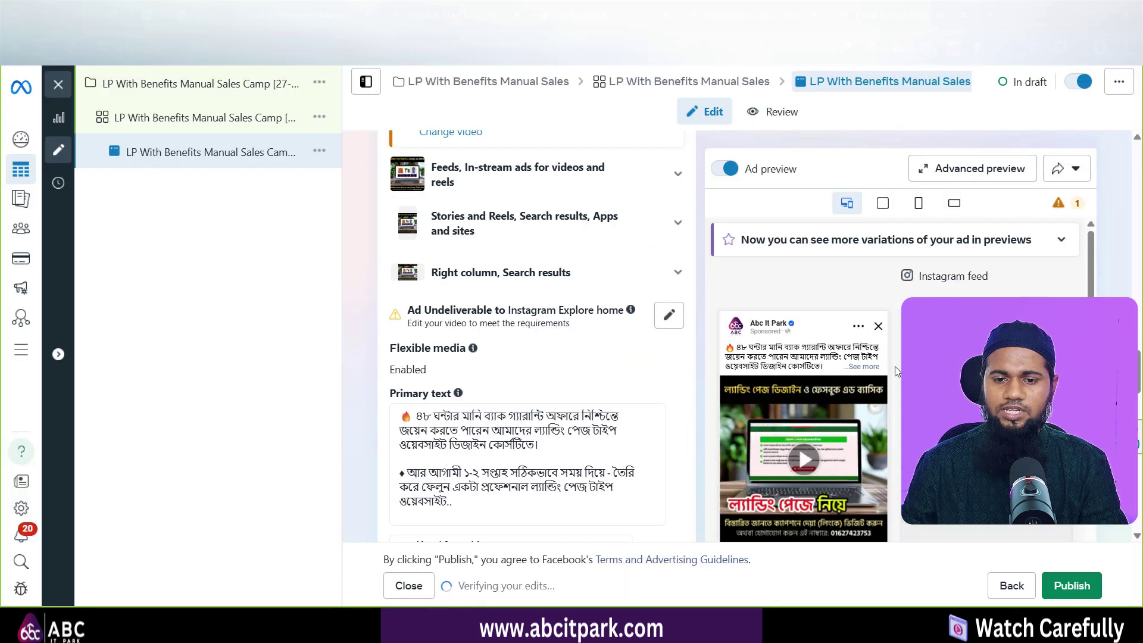
pyautogui.click(857, 293)
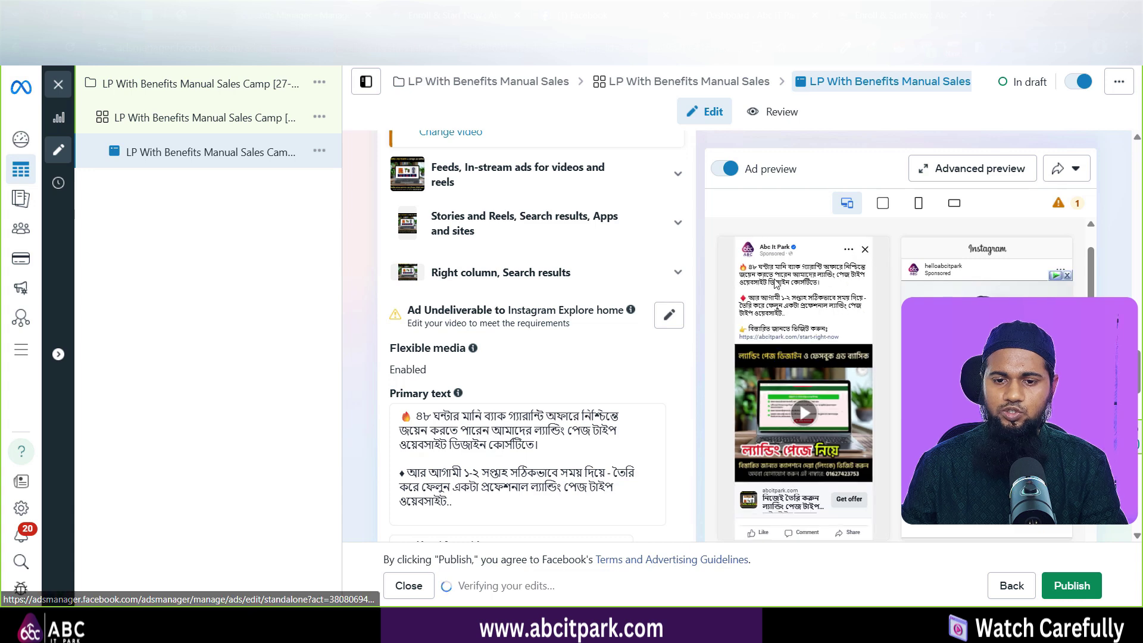
pyautogui.scroll(-3, 785, 294)
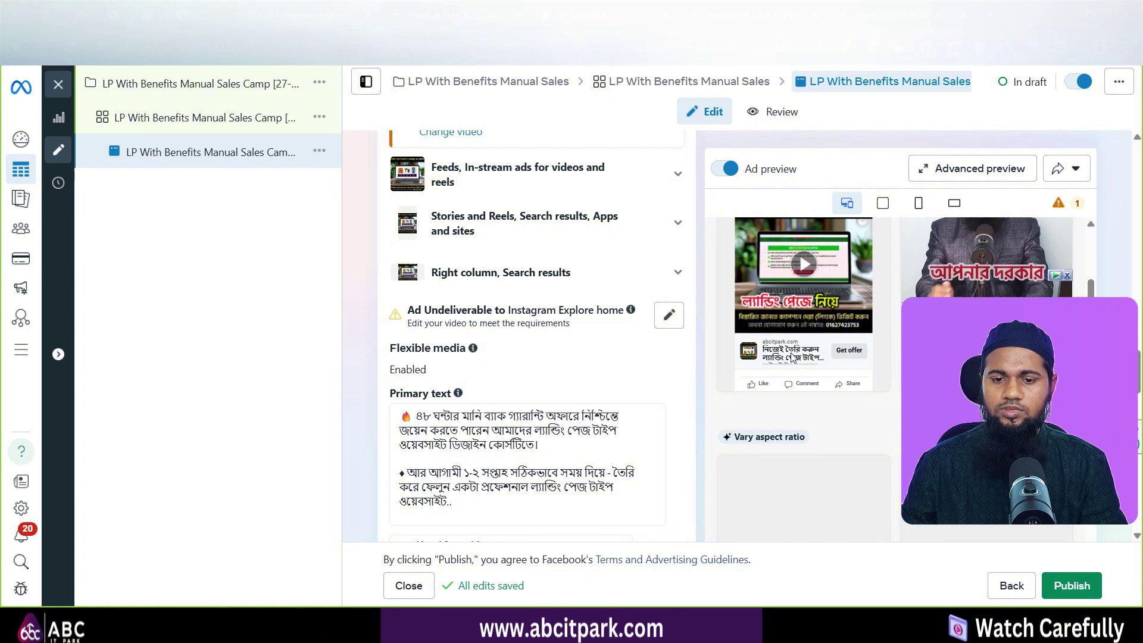
pyautogui.scroll(-6, 507, 377)
pyautogui.scroll(-5, 506, 377)
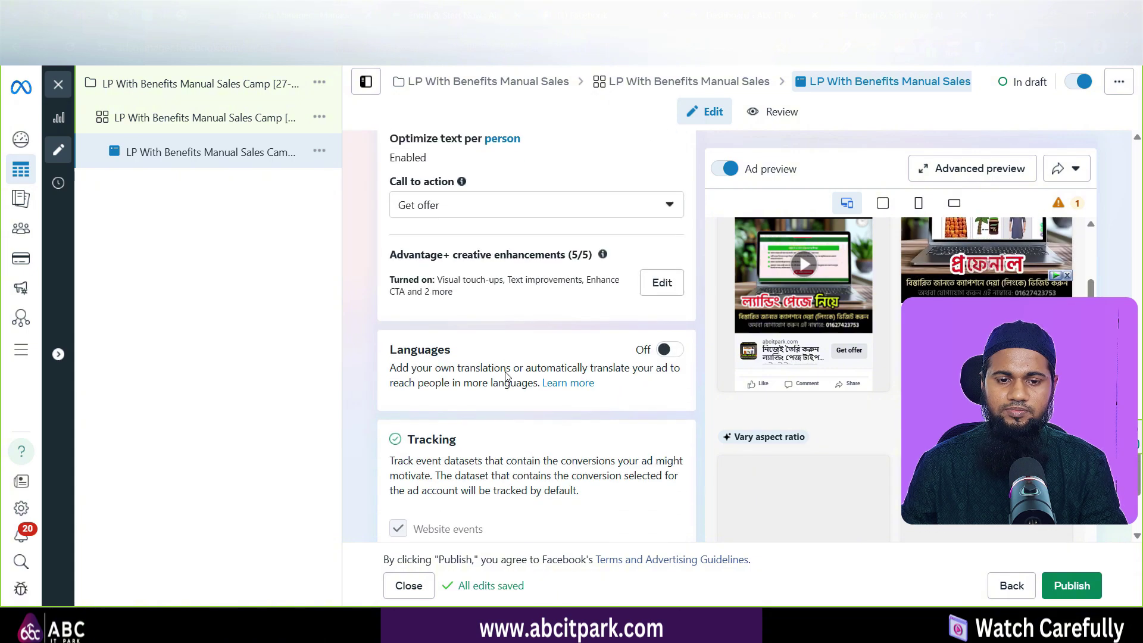
pyautogui.scroll(12, 509, 381)
pyautogui.scroll(5, 833, 417)
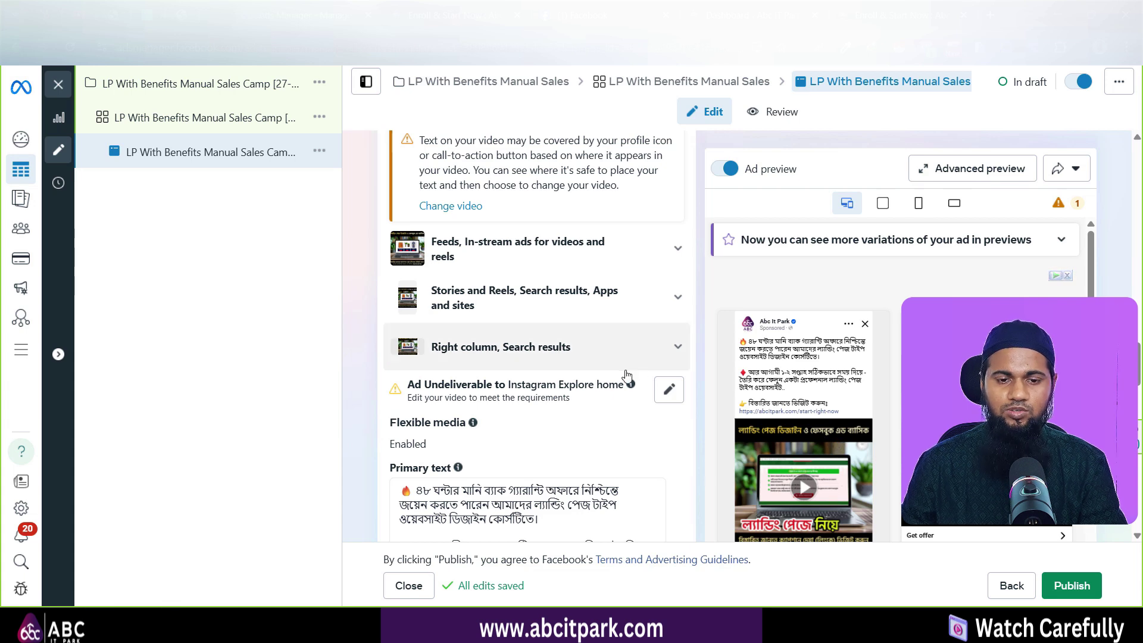
# Open the ad's video for editing across its placements and switch its thumbnail to manual selection.
pyautogui.scroll(4, 625, 372)
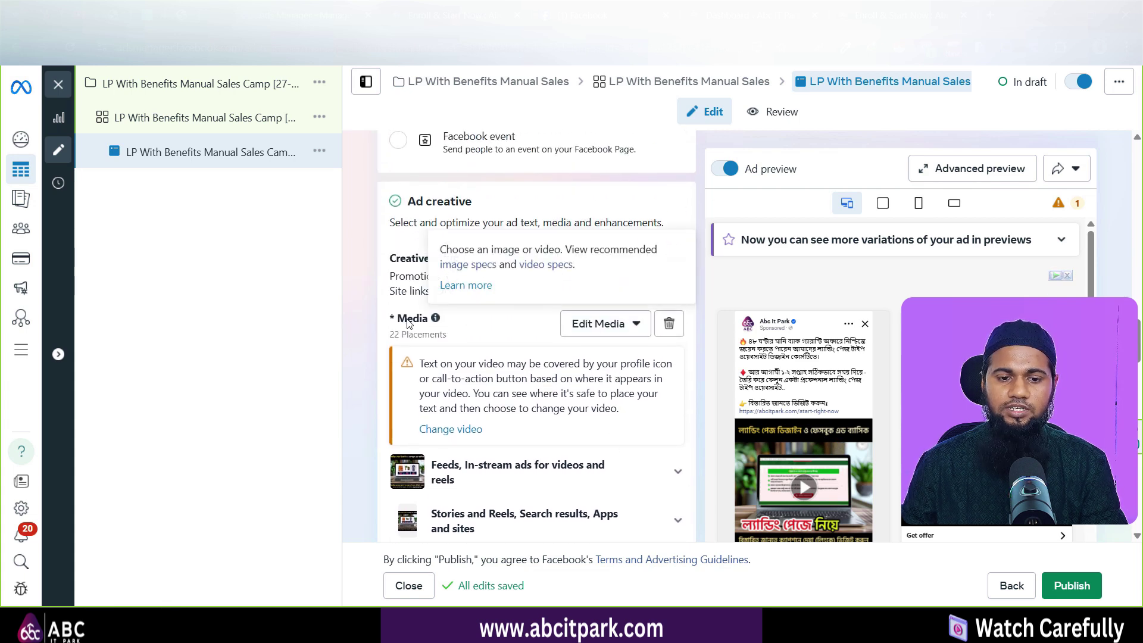
pyautogui.click(618, 323)
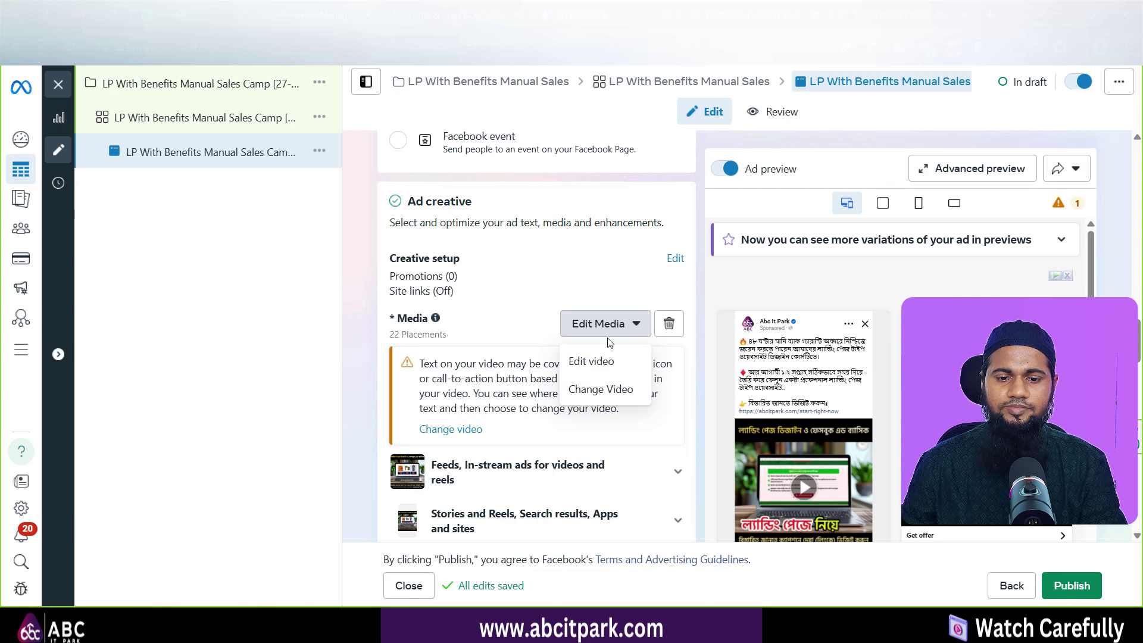
pyautogui.click(593, 361)
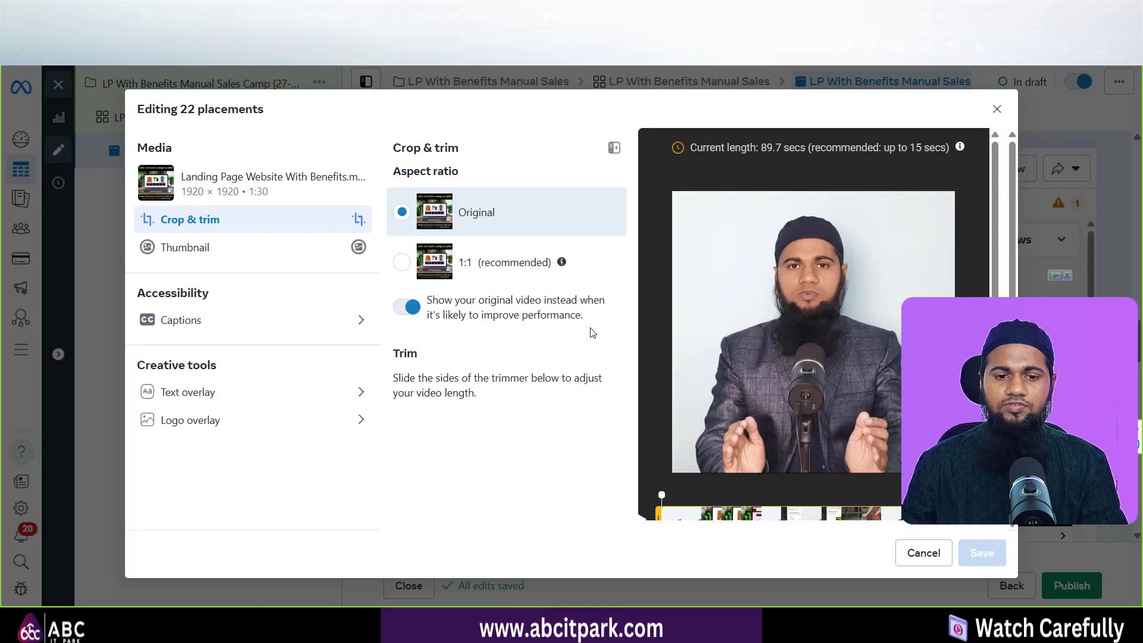
pyautogui.click(184, 255)
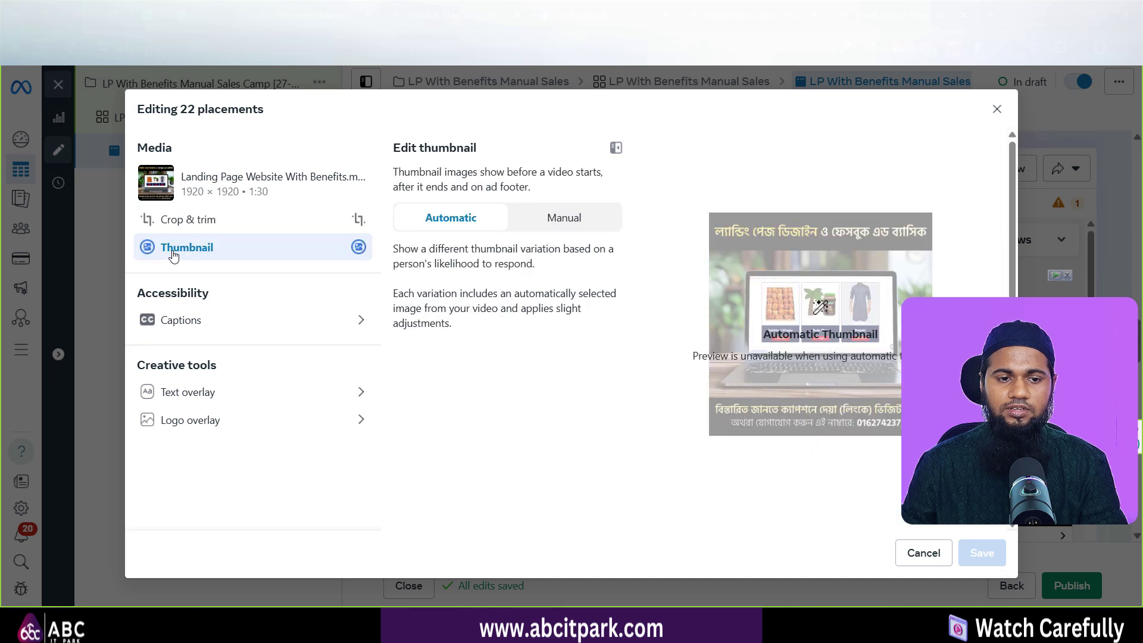
pyautogui.click(579, 222)
# Browse the suggested thumbnails, upload "apnar product sell hobe landing pager maddhome.jpg" as the video thumbnail instead and save the media changes.
pyautogui.scroll(-10, 548, 338)
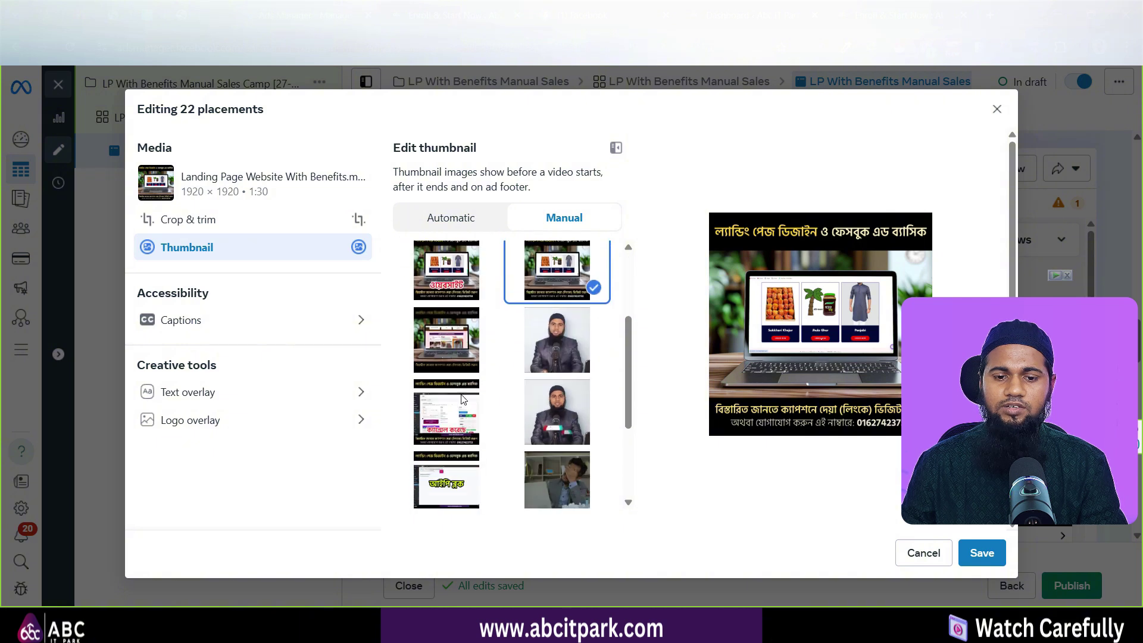
pyautogui.scroll(10, 606, 358)
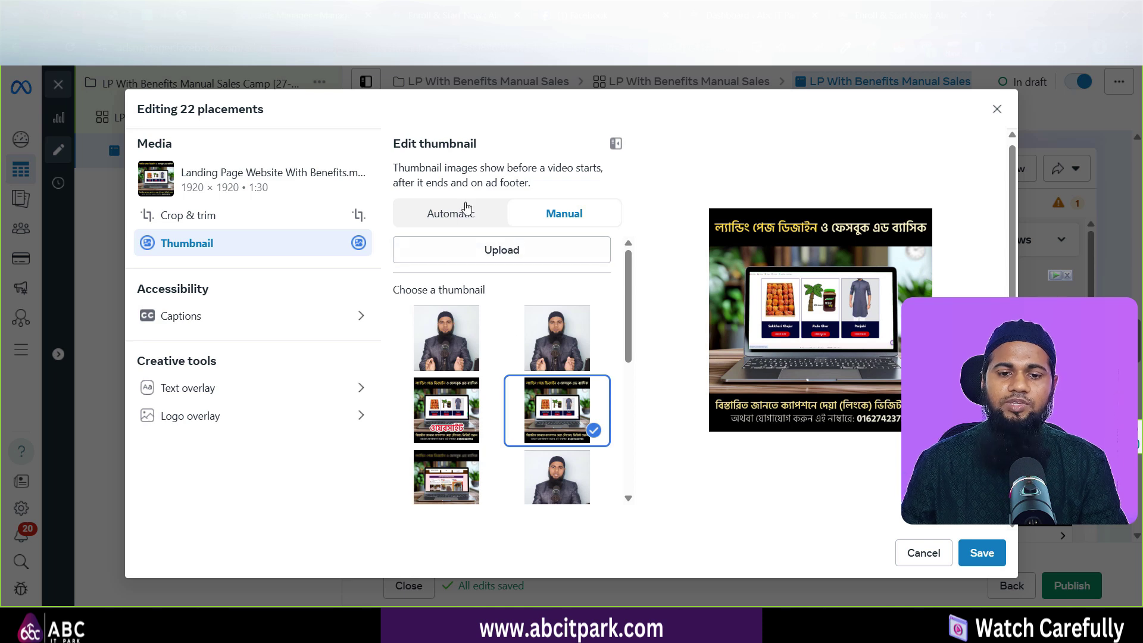
pyautogui.scroll(-1, 472, 422)
pyautogui.scroll(-5, 470, 420)
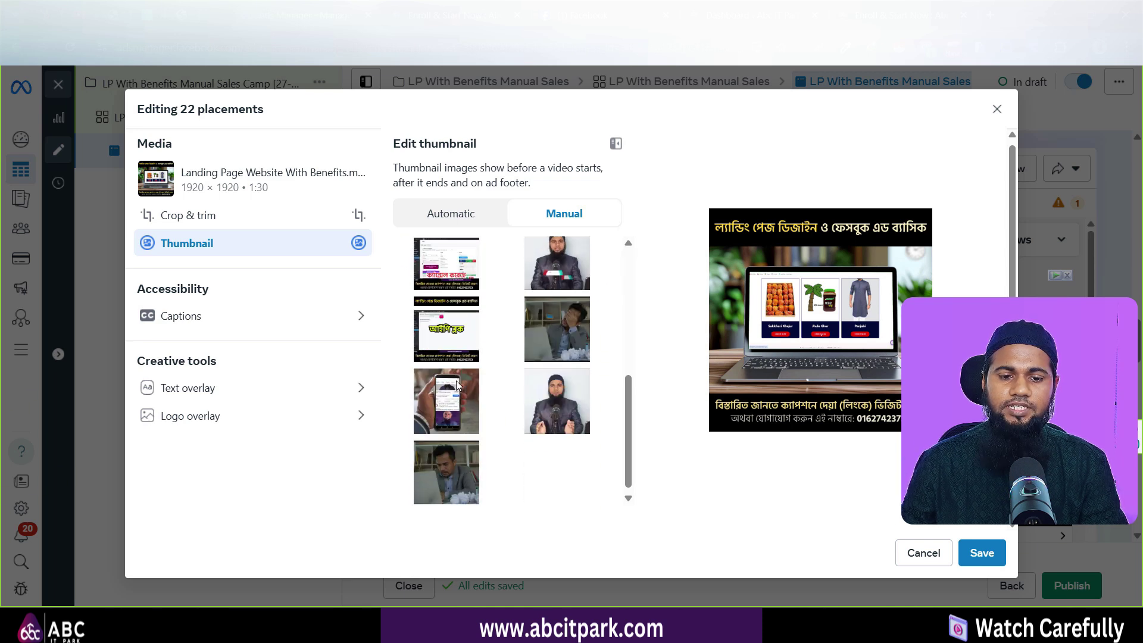
pyautogui.scroll(5, 511, 288)
pyautogui.click(503, 250)
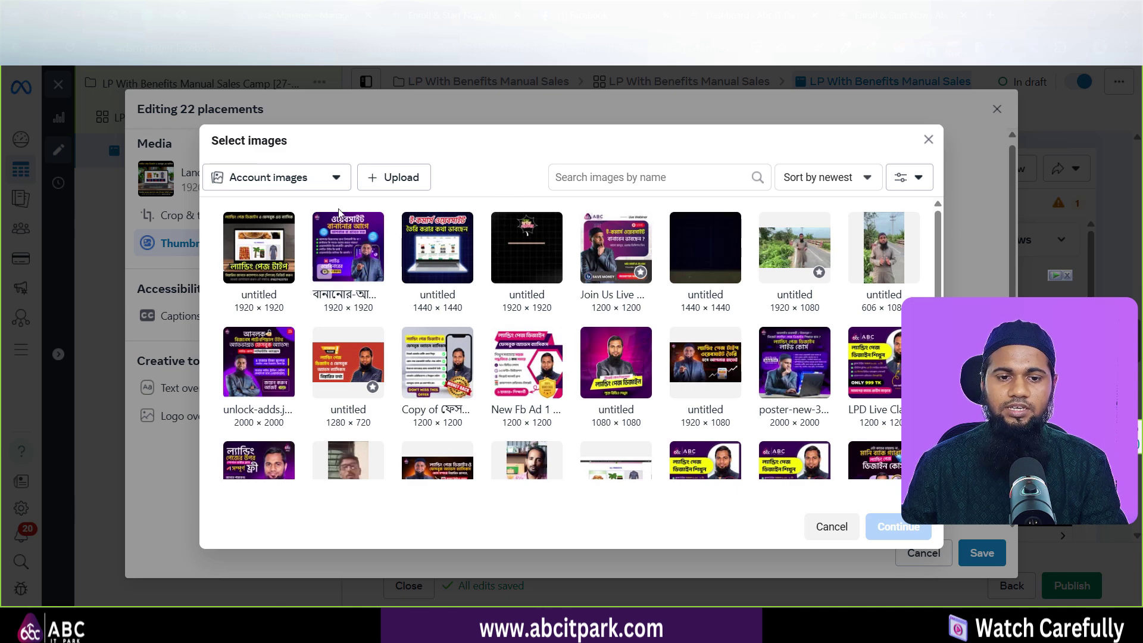
pyautogui.click(394, 177)
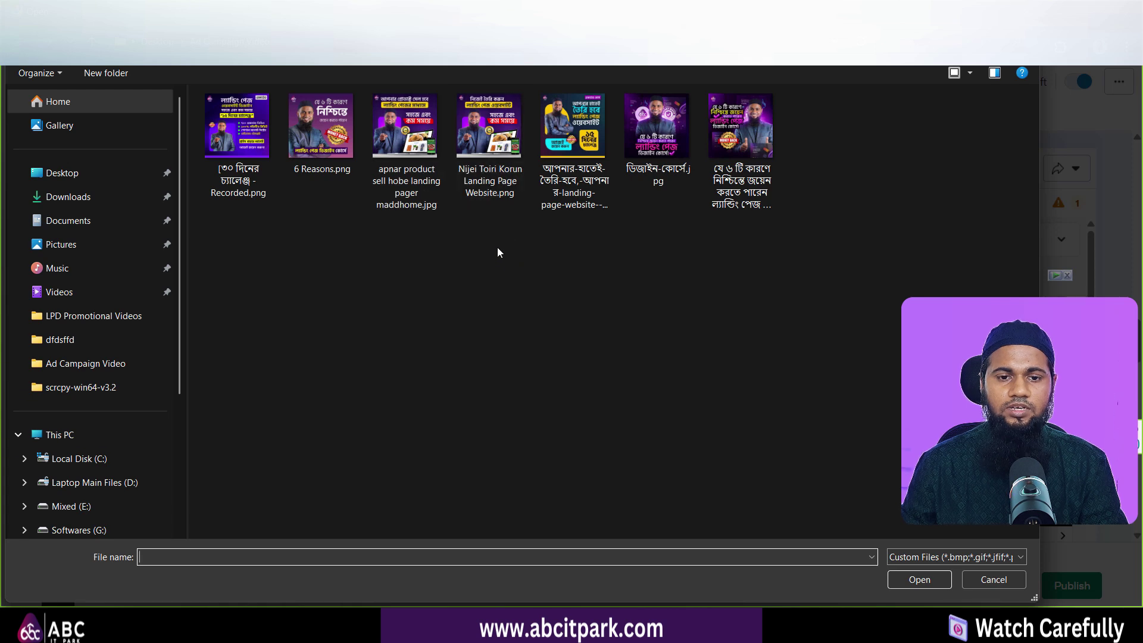
pyautogui.doubleClick(409, 127)
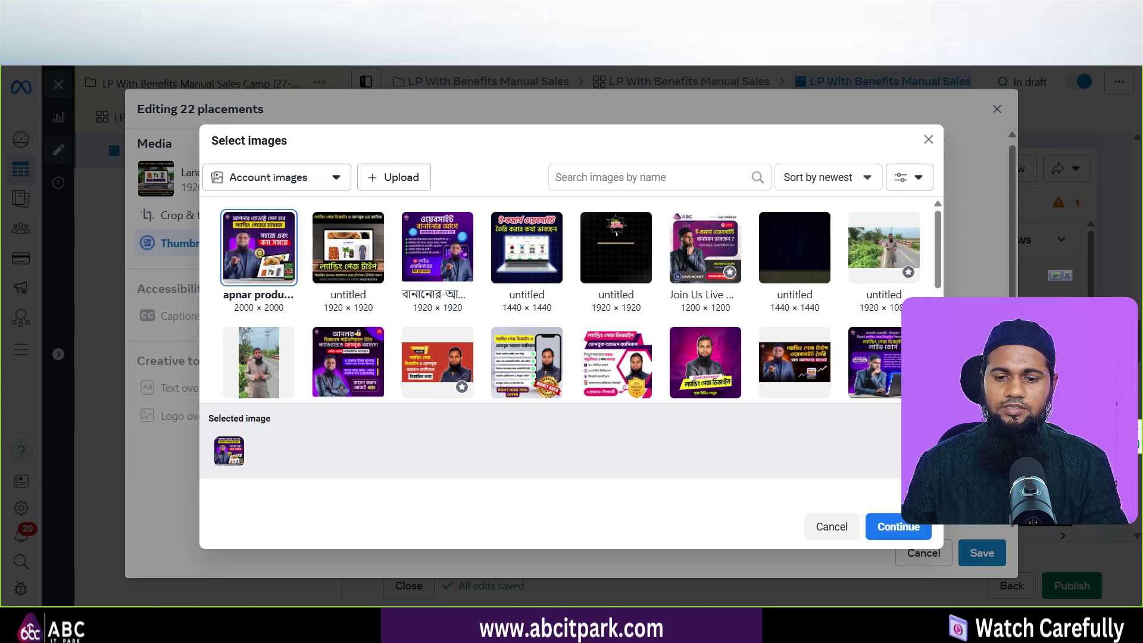
pyautogui.click(899, 526)
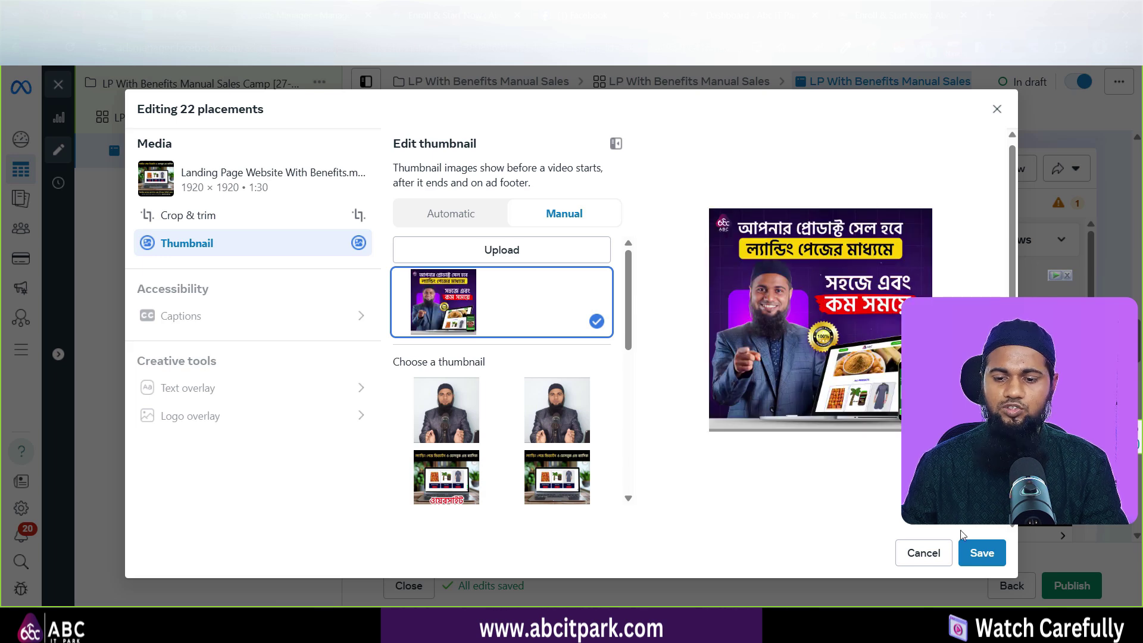
pyautogui.click(979, 552)
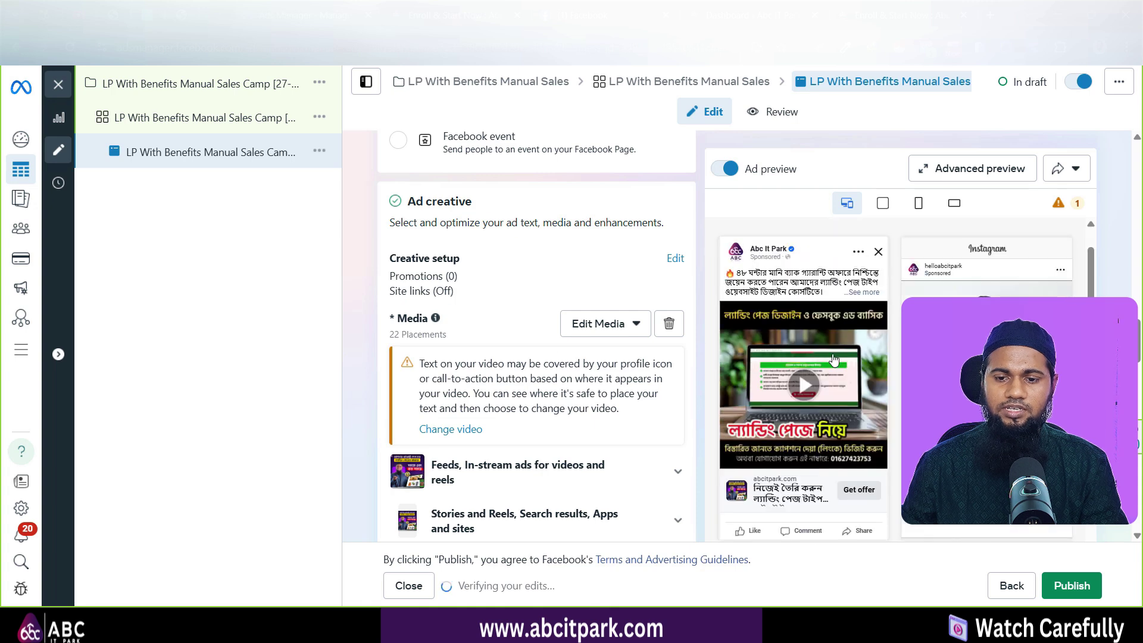
# Review the ad's thumbnail, destination, texts and enhancements down to the Tracking section, checking the website events pixel.
pyautogui.scroll(-5, 553, 410)
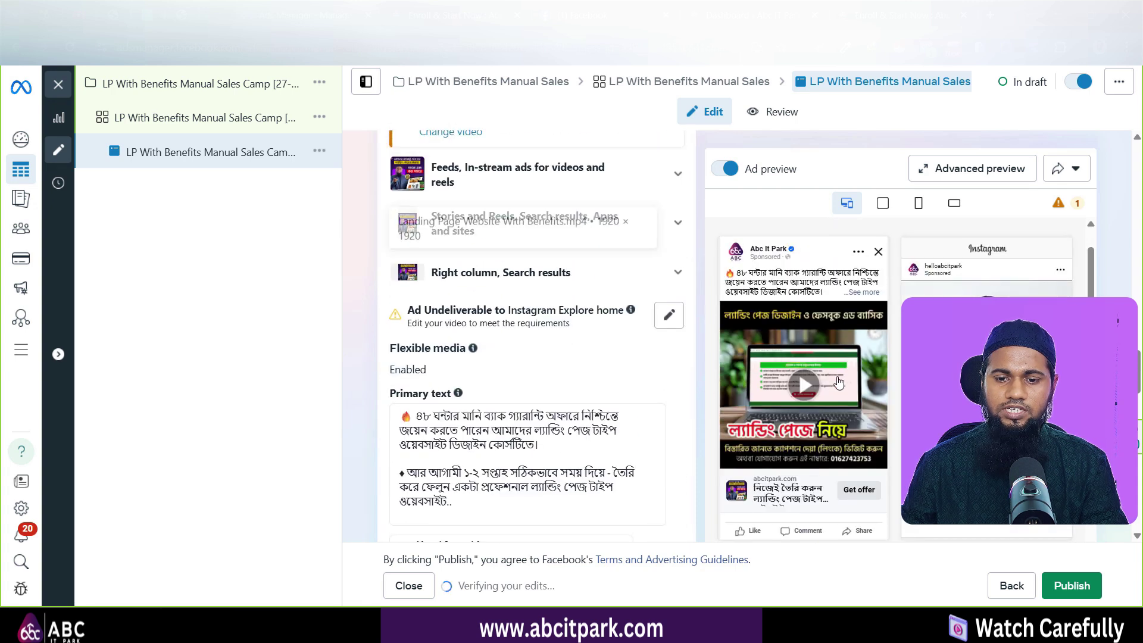
pyautogui.scroll(-5, 447, 362)
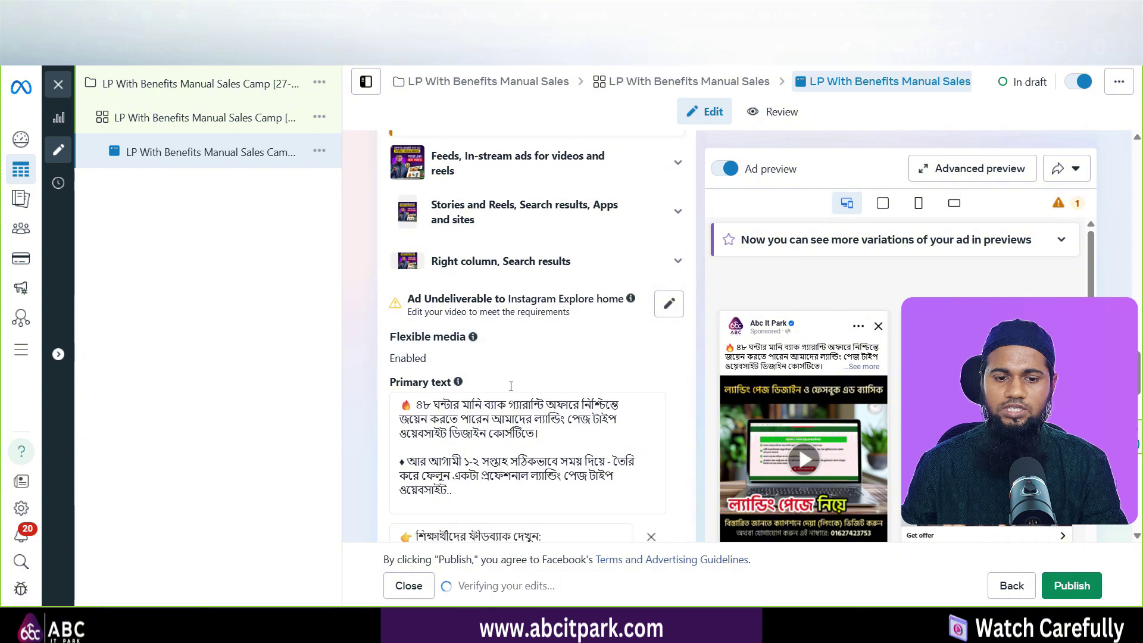
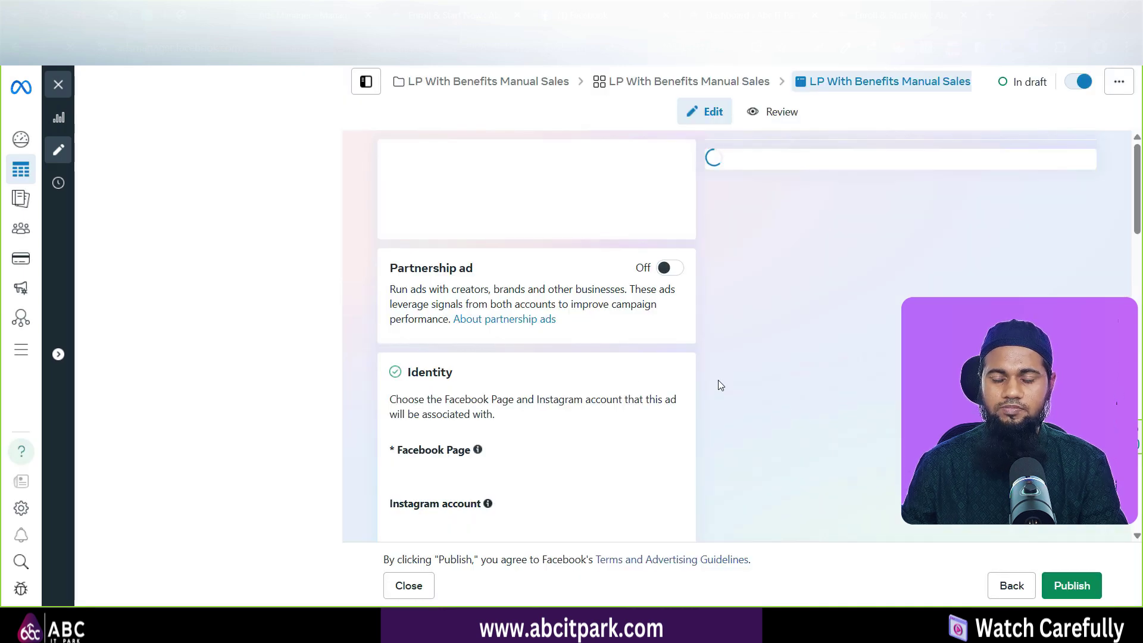
pyautogui.scroll(-15, 607, 369)
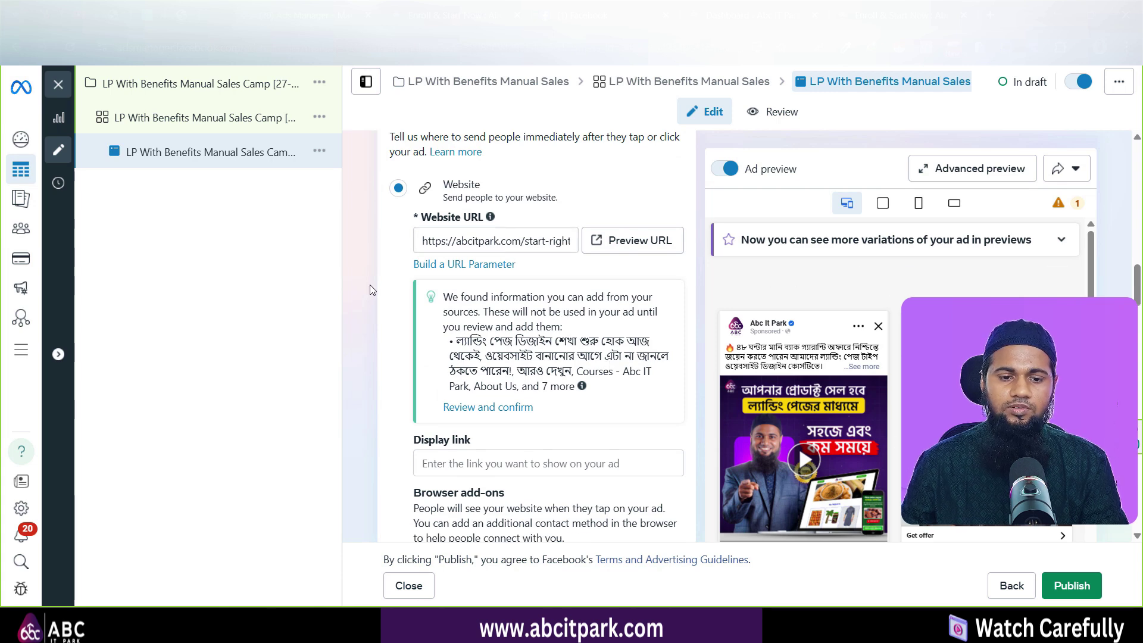
pyautogui.scroll(-7, 375, 295)
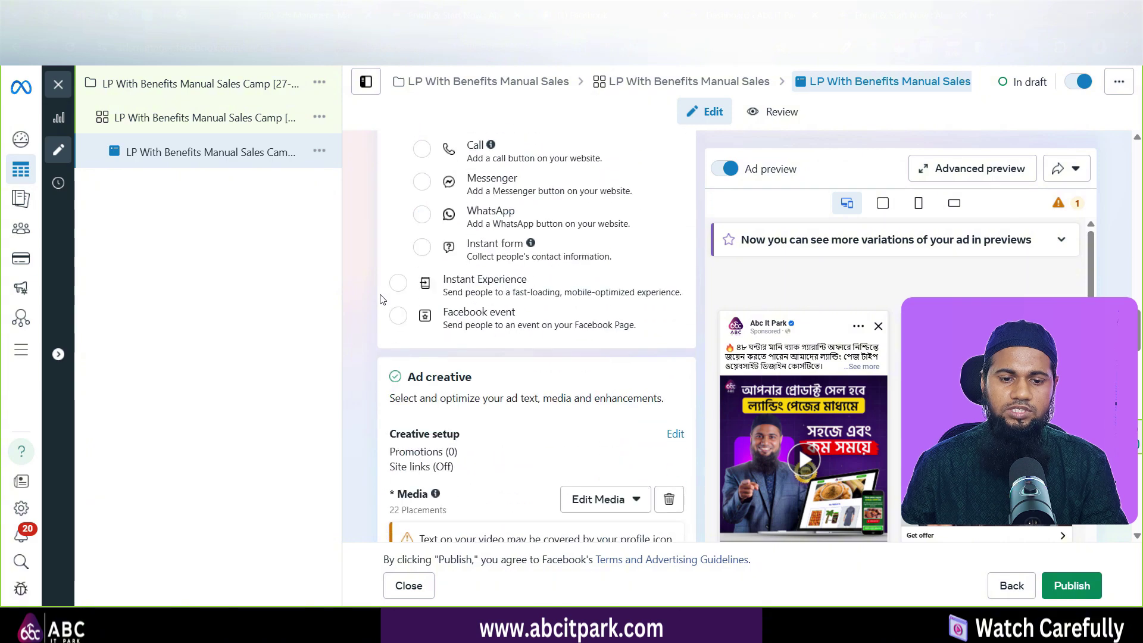
pyautogui.scroll(-10, 381, 298)
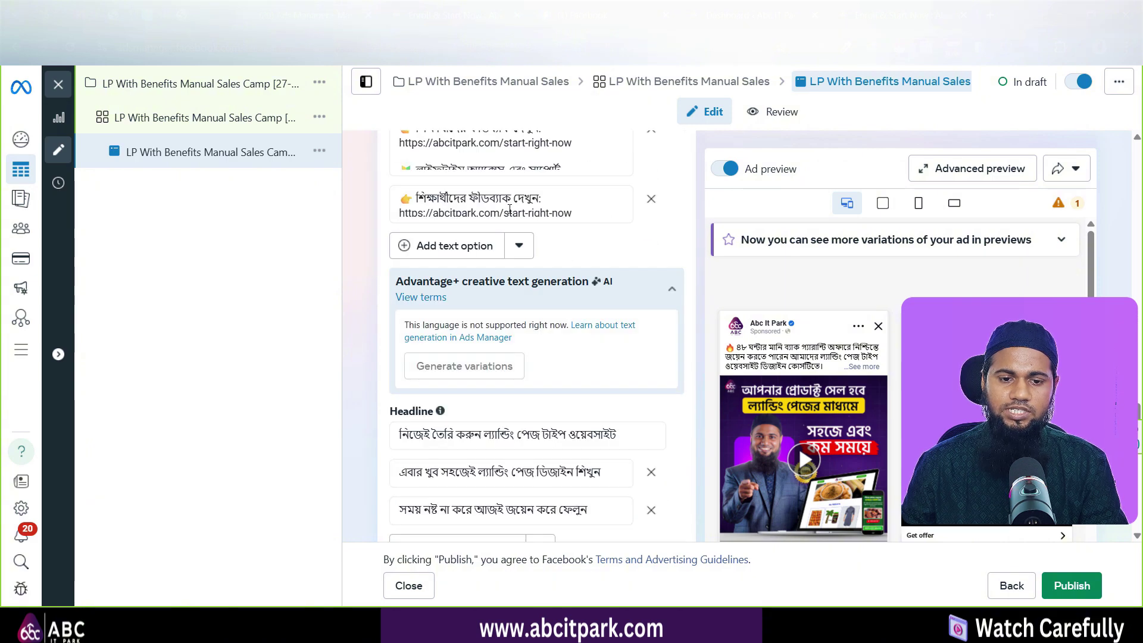
pyautogui.scroll(-10, 508, 209)
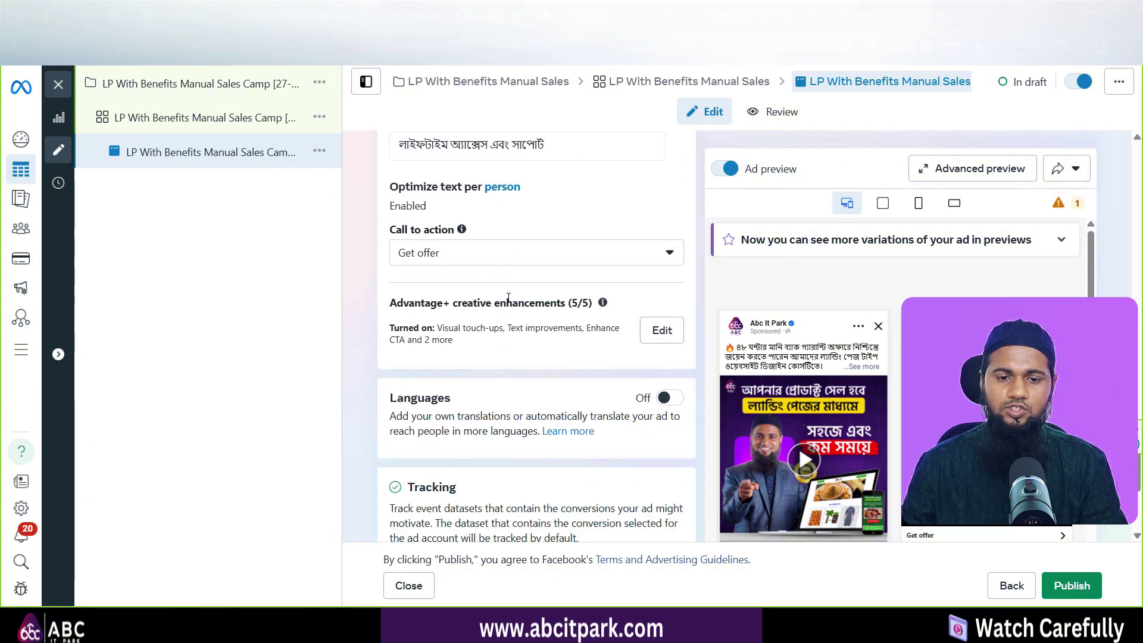
pyautogui.scroll(-5, 508, 297)
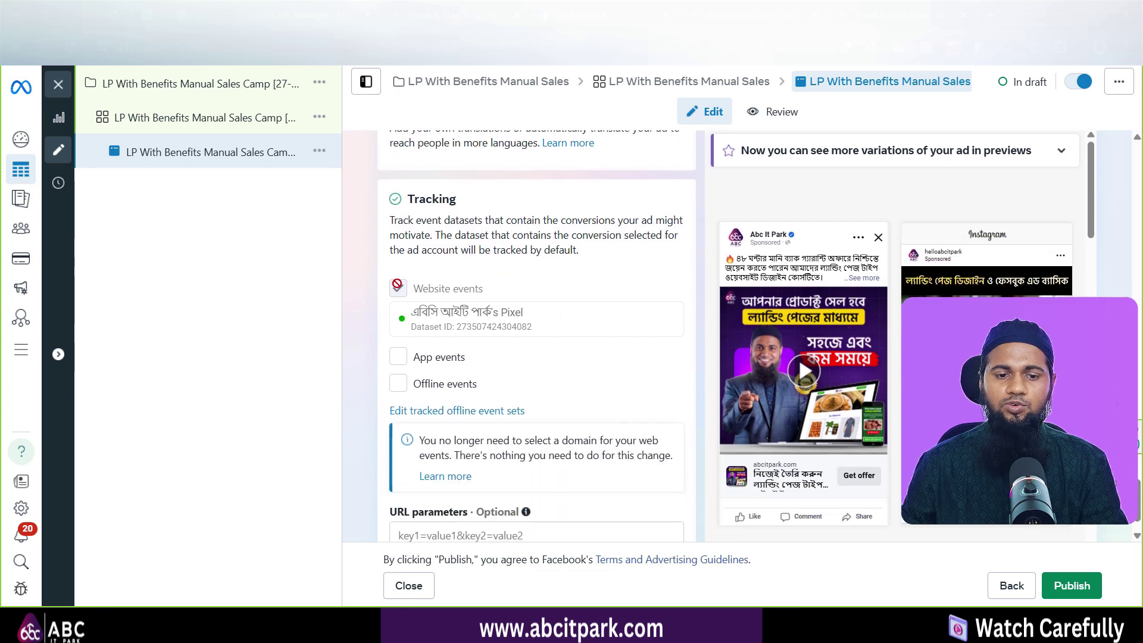
pyautogui.moveTo(409, 318)
pyautogui.mouseDown()
pyautogui.moveTo(548, 314)
pyautogui.moveTo(544, 327)
pyautogui.moveTo(399, 321)
pyautogui.mouseUp()
pyautogui.click(503, 313)
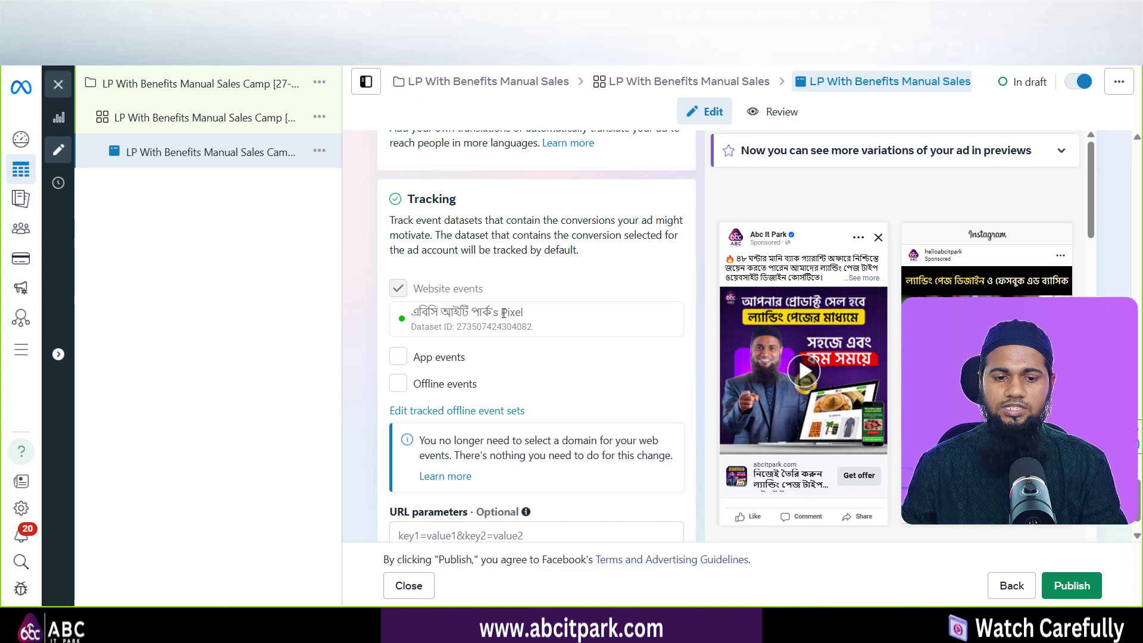
# Review the ad's tracking, URL parameters and destination, and look over the ad set's conversion, location and audience settings before returning to the ad.
pyautogui.scroll(-1, 557, 315)
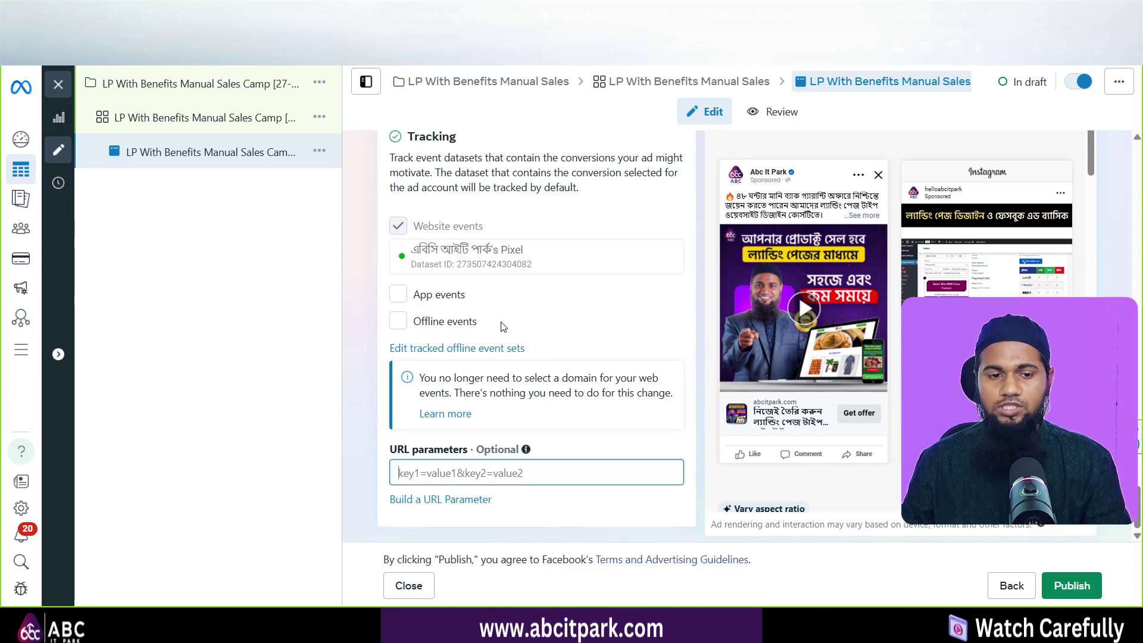
pyautogui.scroll(7, 503, 326)
pyautogui.scroll(15, 505, 306)
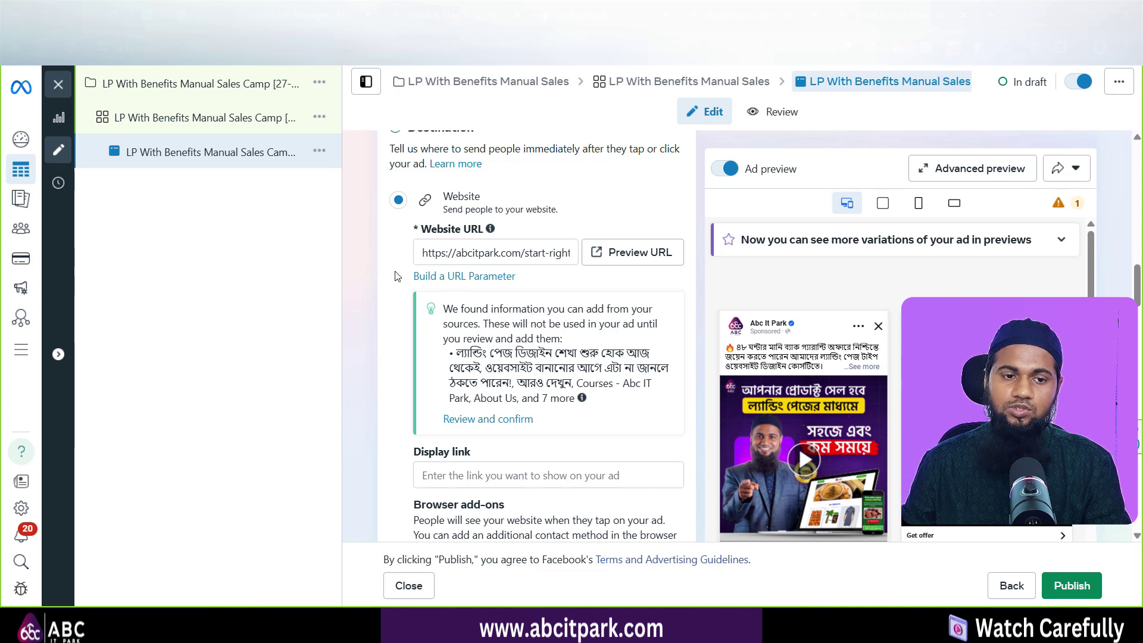
pyautogui.scroll(15, 395, 276)
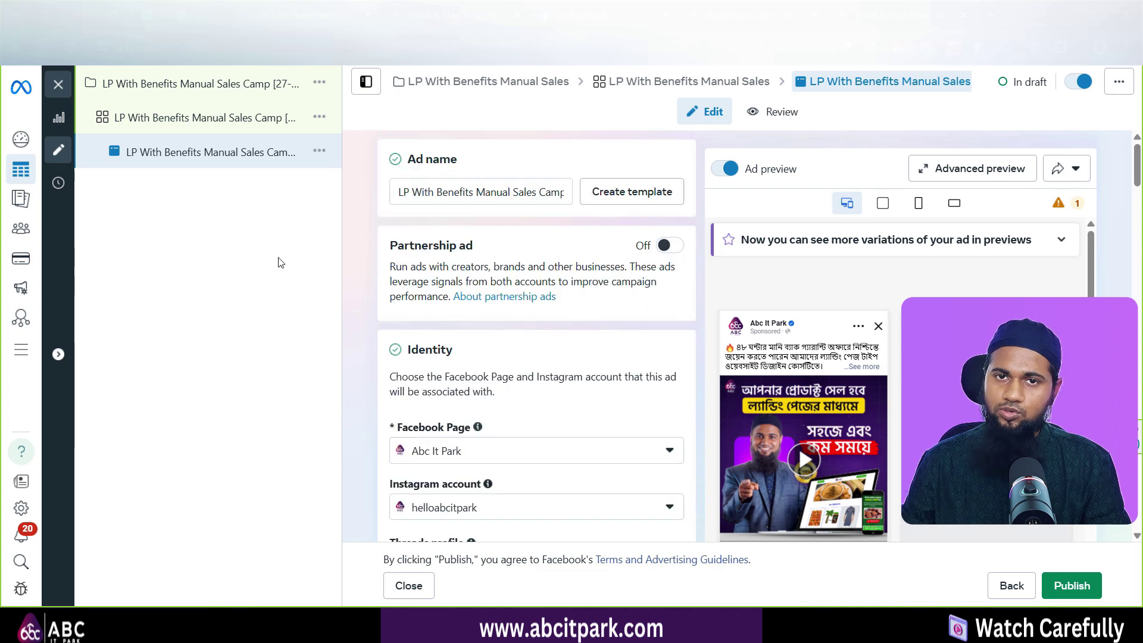
pyautogui.click(141, 90)
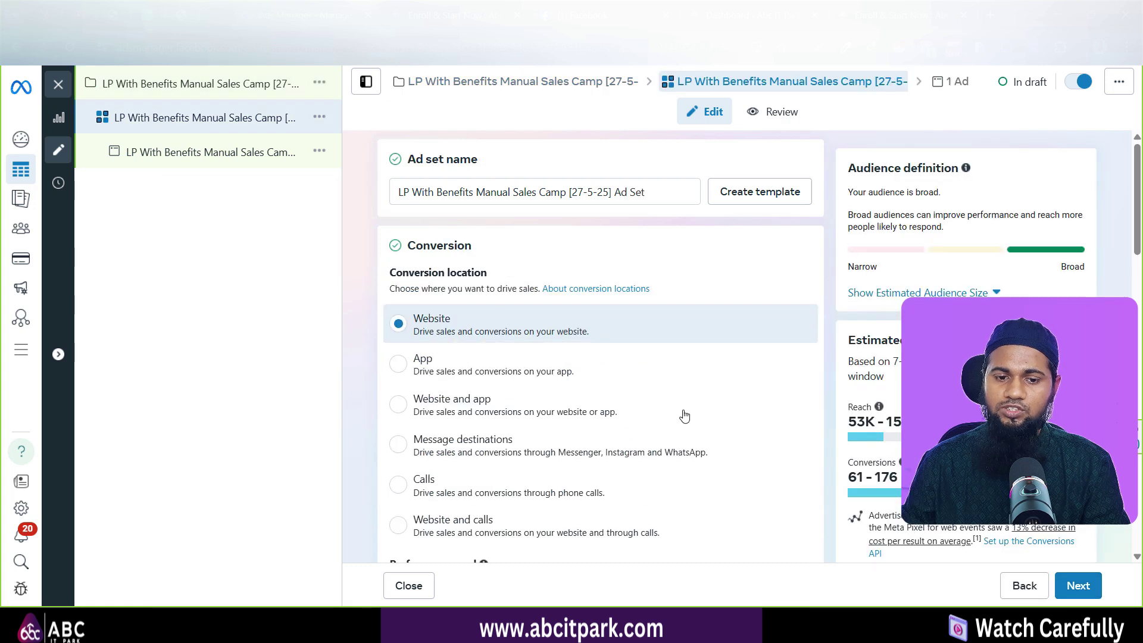
pyautogui.scroll(-20, 619, 410)
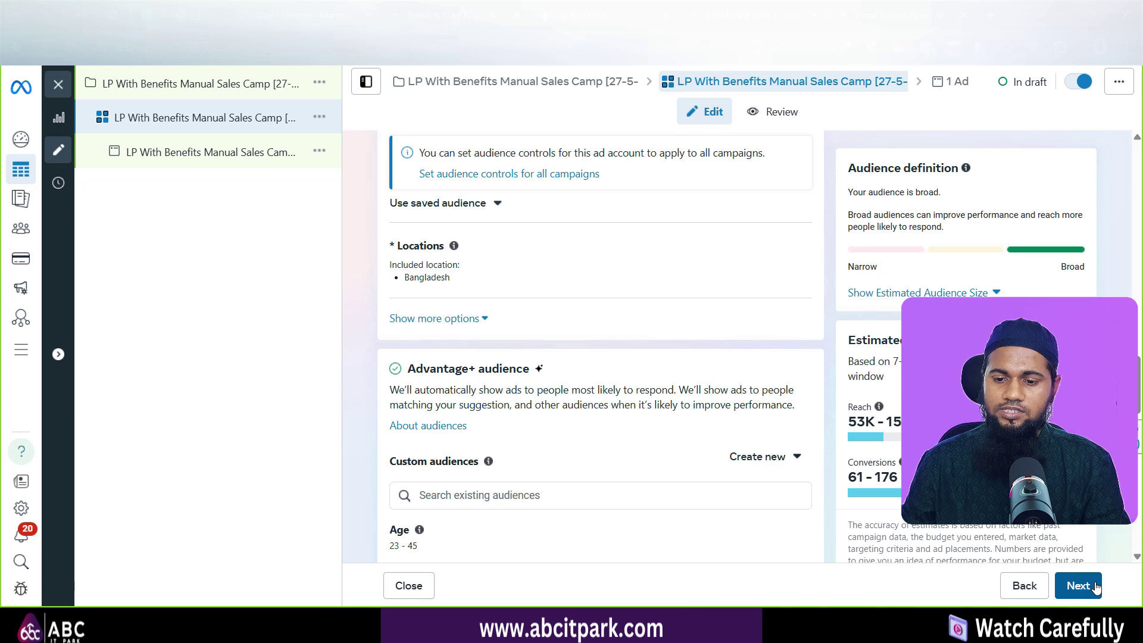
pyautogui.click(1094, 586)
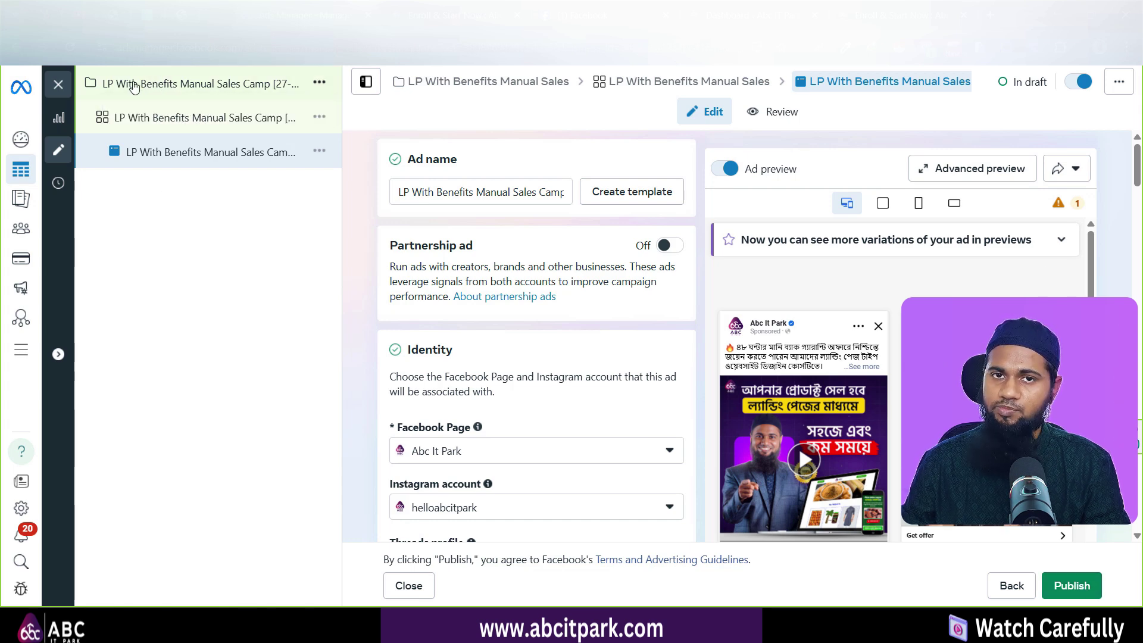
# Step through the draft from the campaign level via the ad set to the ad, and publish it.
pyautogui.click(134, 88)
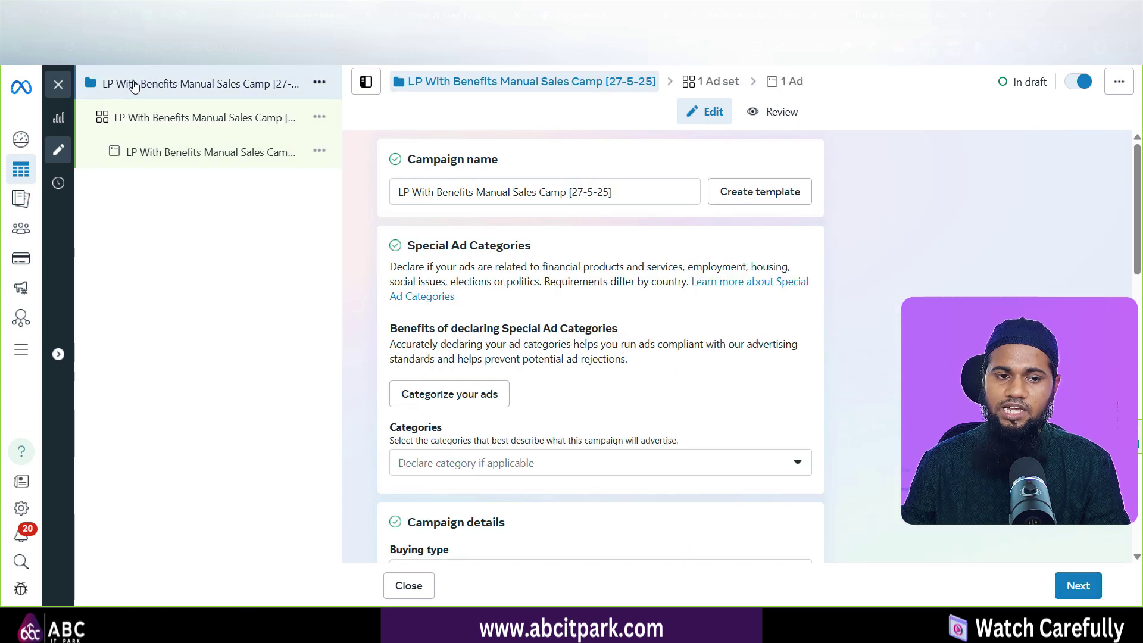
pyautogui.click(1088, 587)
pyautogui.click(1088, 587)
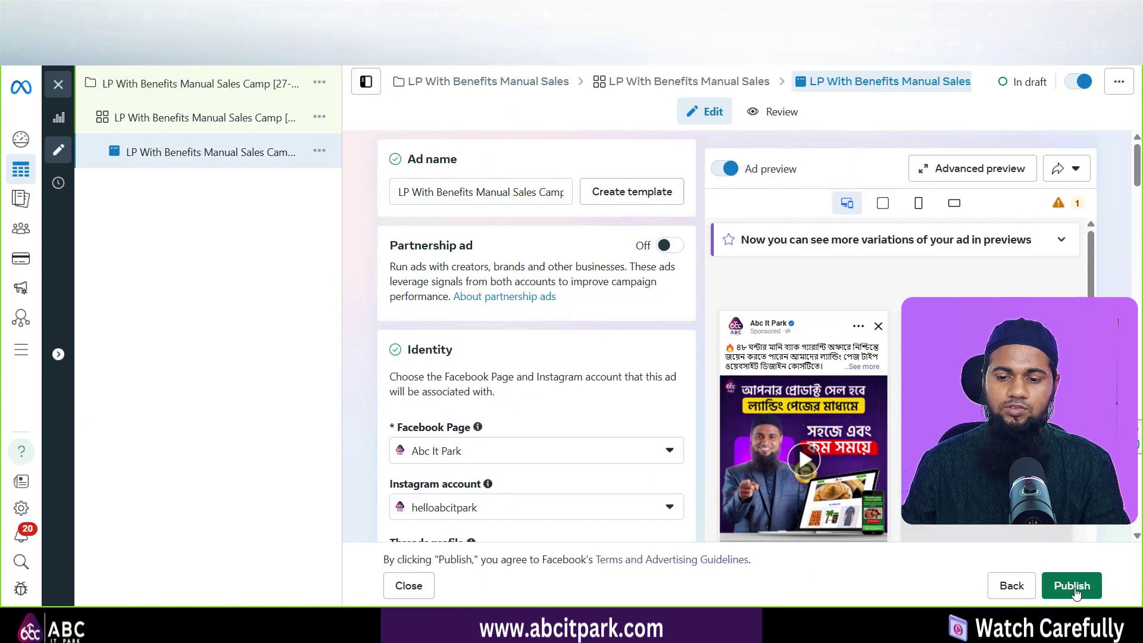
pyautogui.click(1072, 586)
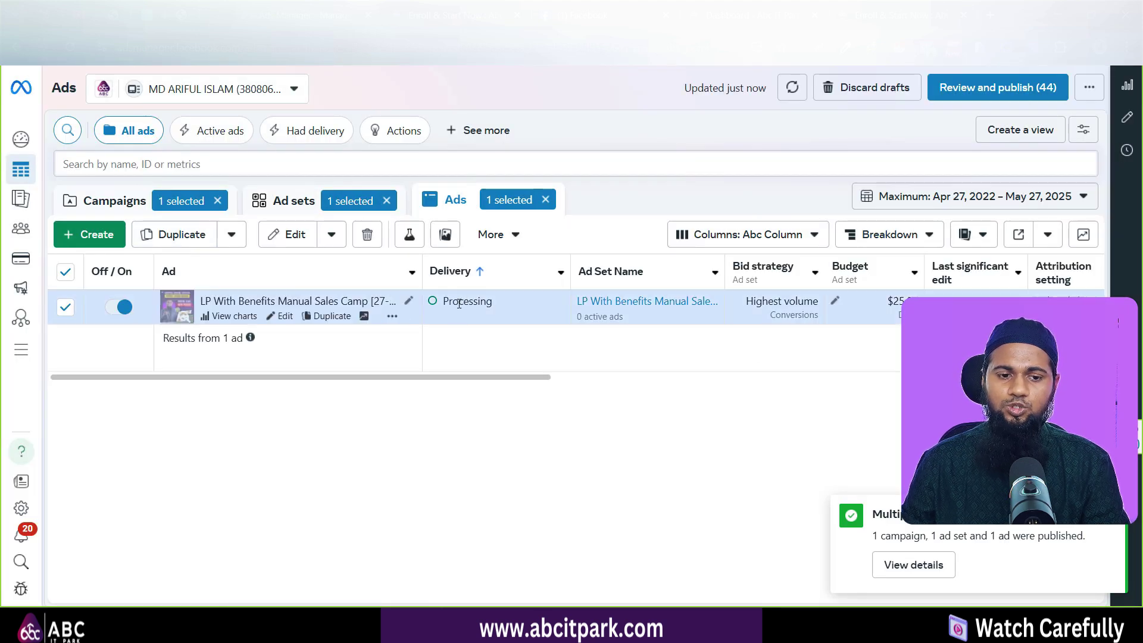
# Check the delivery status of the published ad and ad set, and open the list of campaigns.
pyautogui.moveTo(459, 303)
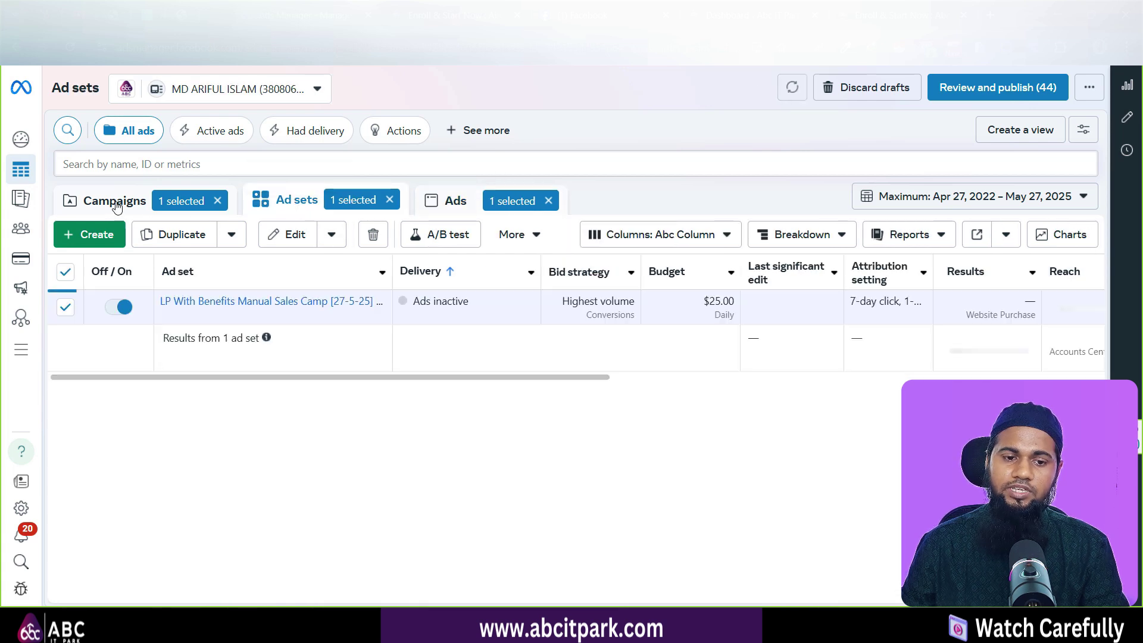
pyautogui.click(115, 202)
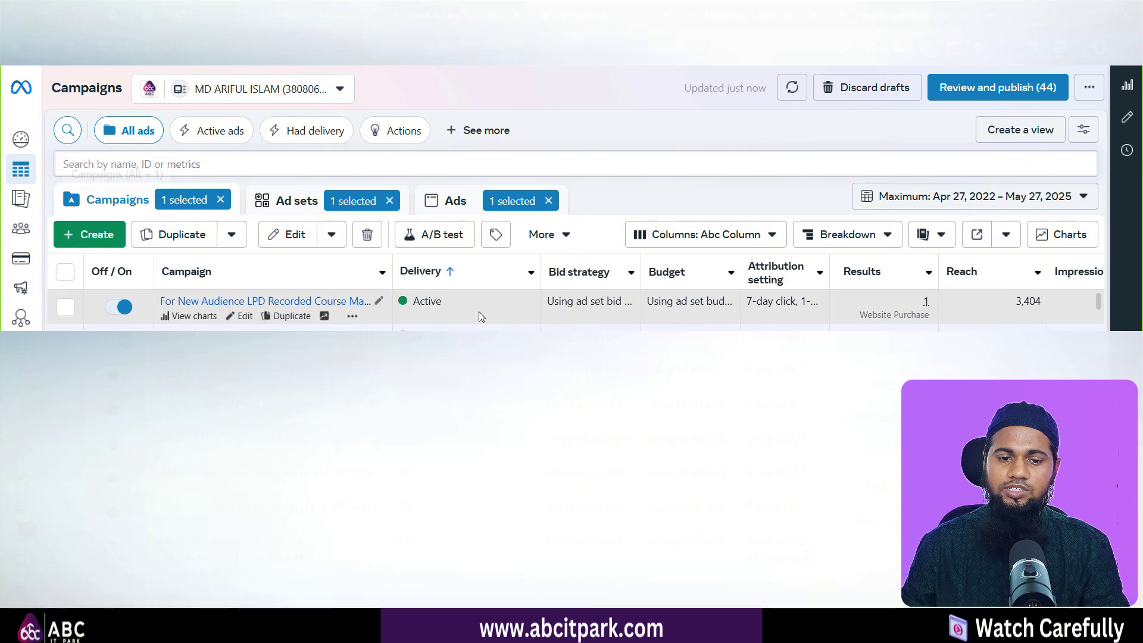